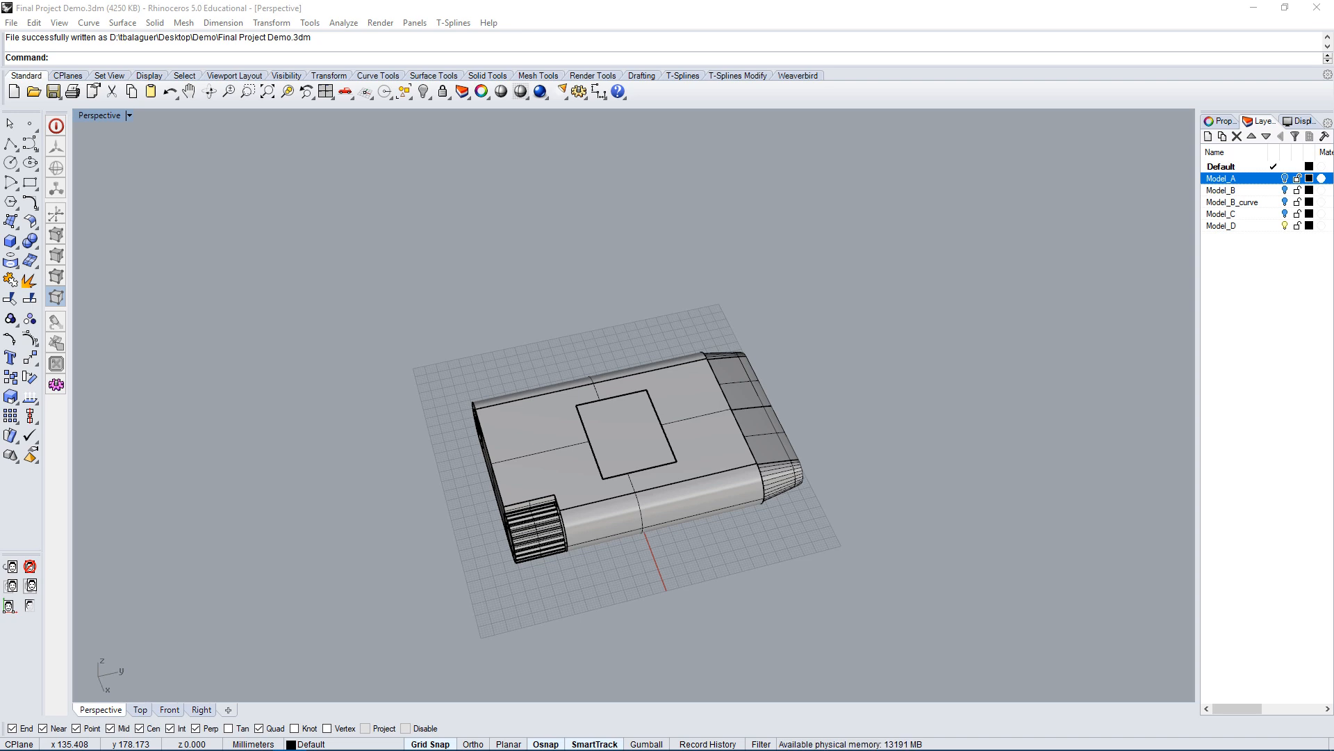
Hide the ribbed knob at the body's corner and the round part exposed inside its notch.
right_drag(1190, 320, 915, 467)
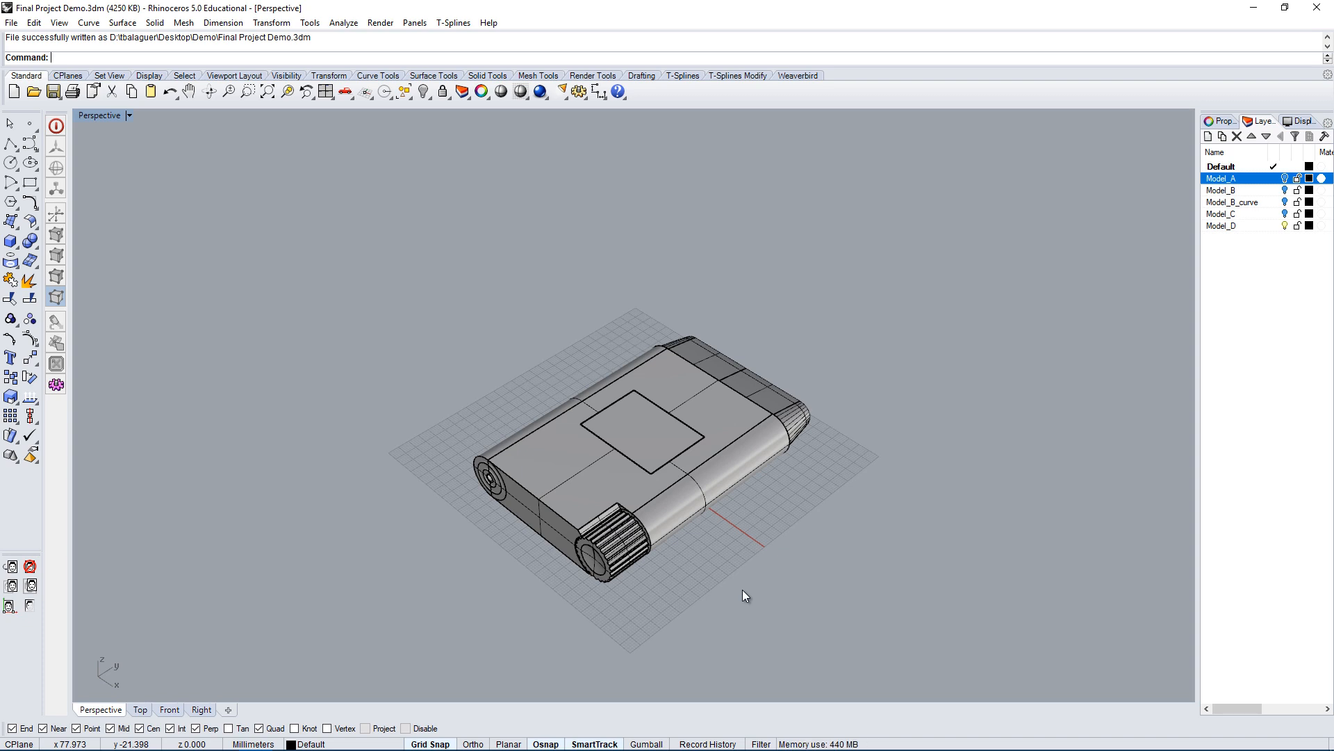
right_drag(742, 589, 726, 627)
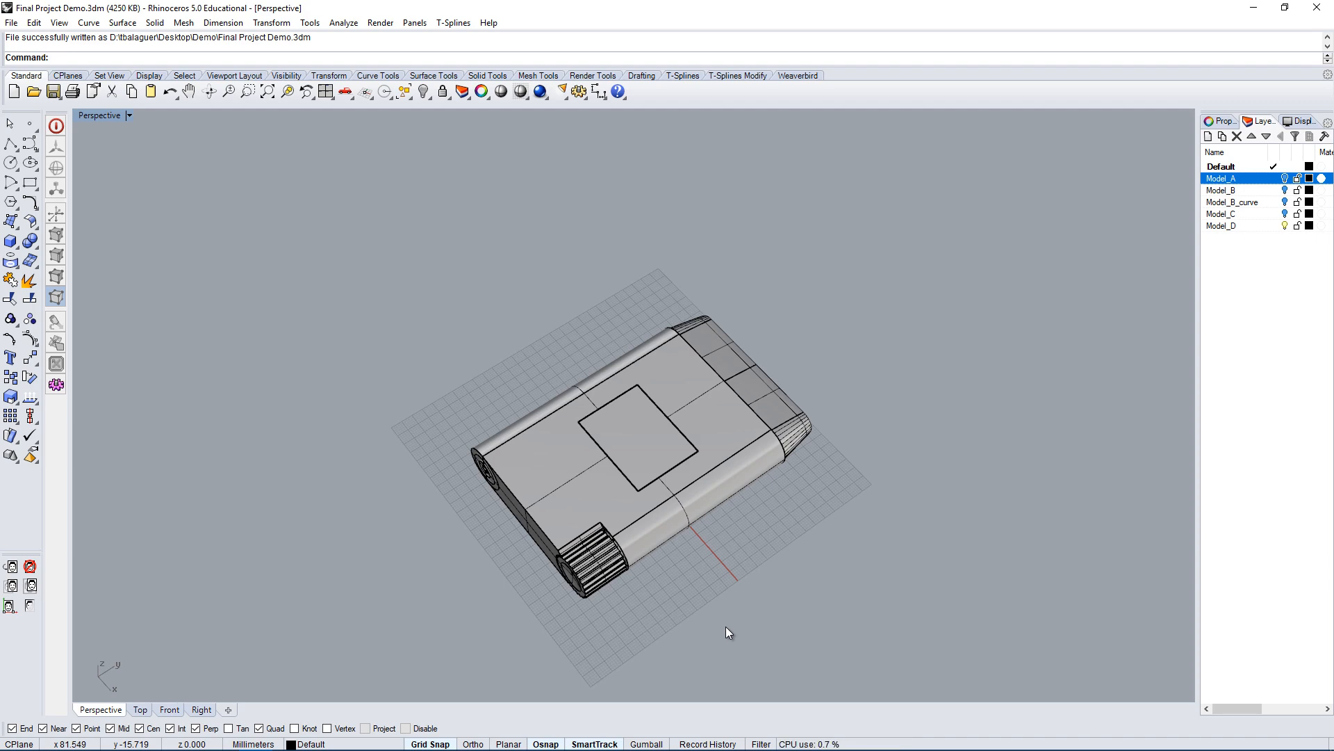
right_drag(745, 626, 794, 589)
scroll(682, 549, up, 5)
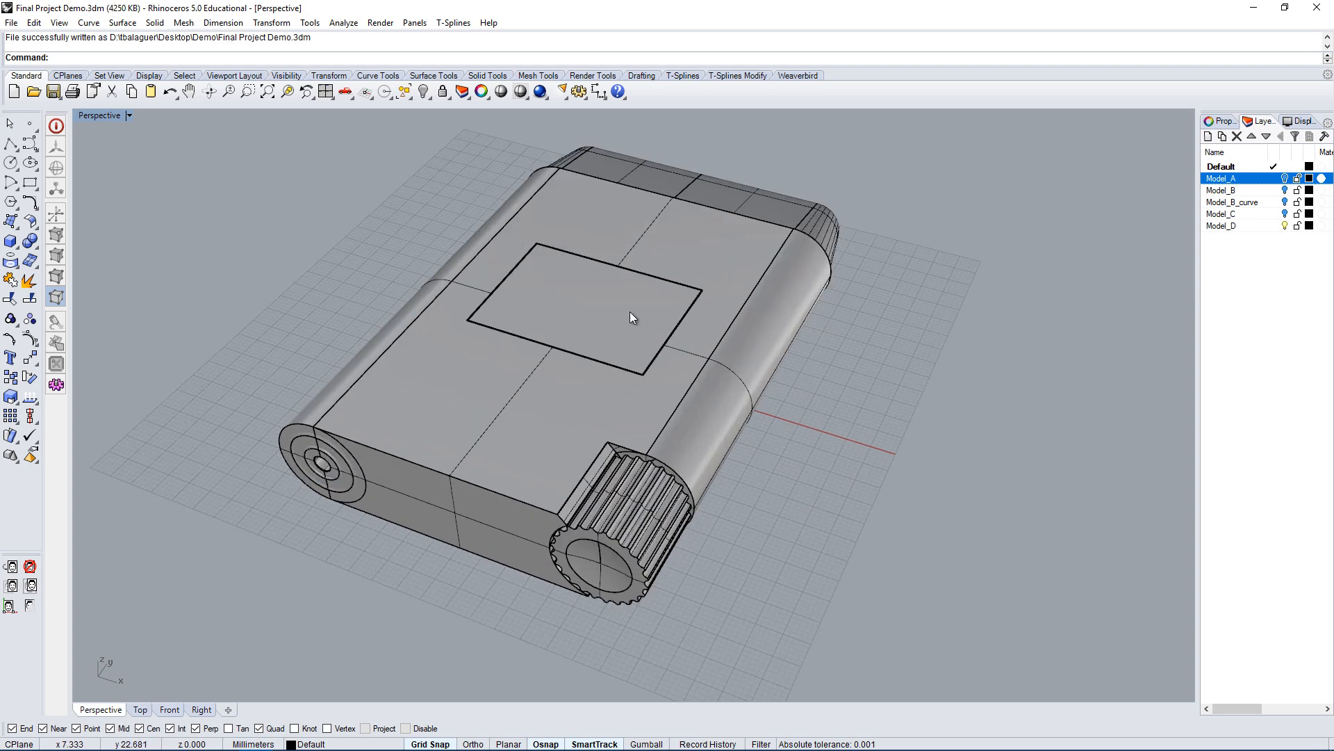
click(648, 571)
right_drag(649, 572, 749, 576)
key(Delete)
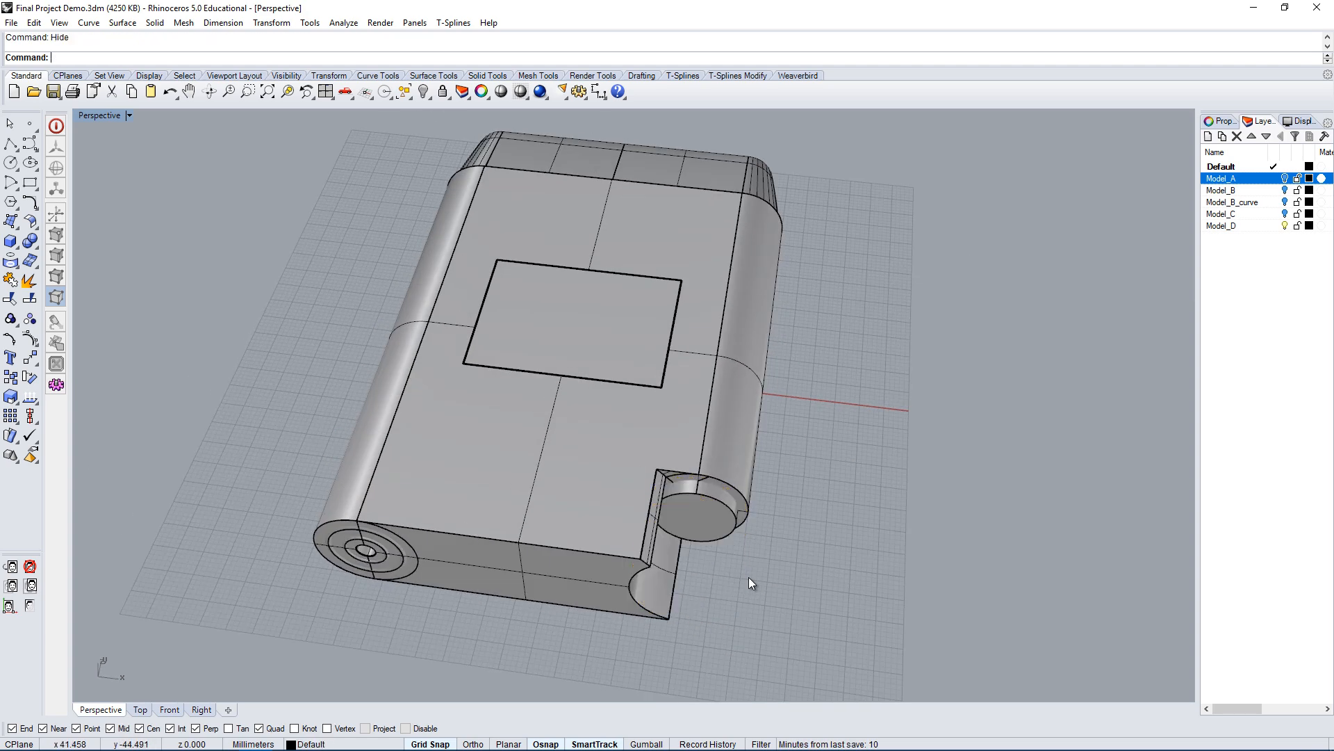
click(705, 515)
key(ctrl+h)
Draw a solid box beside the body, about 46 by 20 mm at the base and 32 mm high.
right_drag(769, 581, 653, 483)
scroll(644, 394, up, 3)
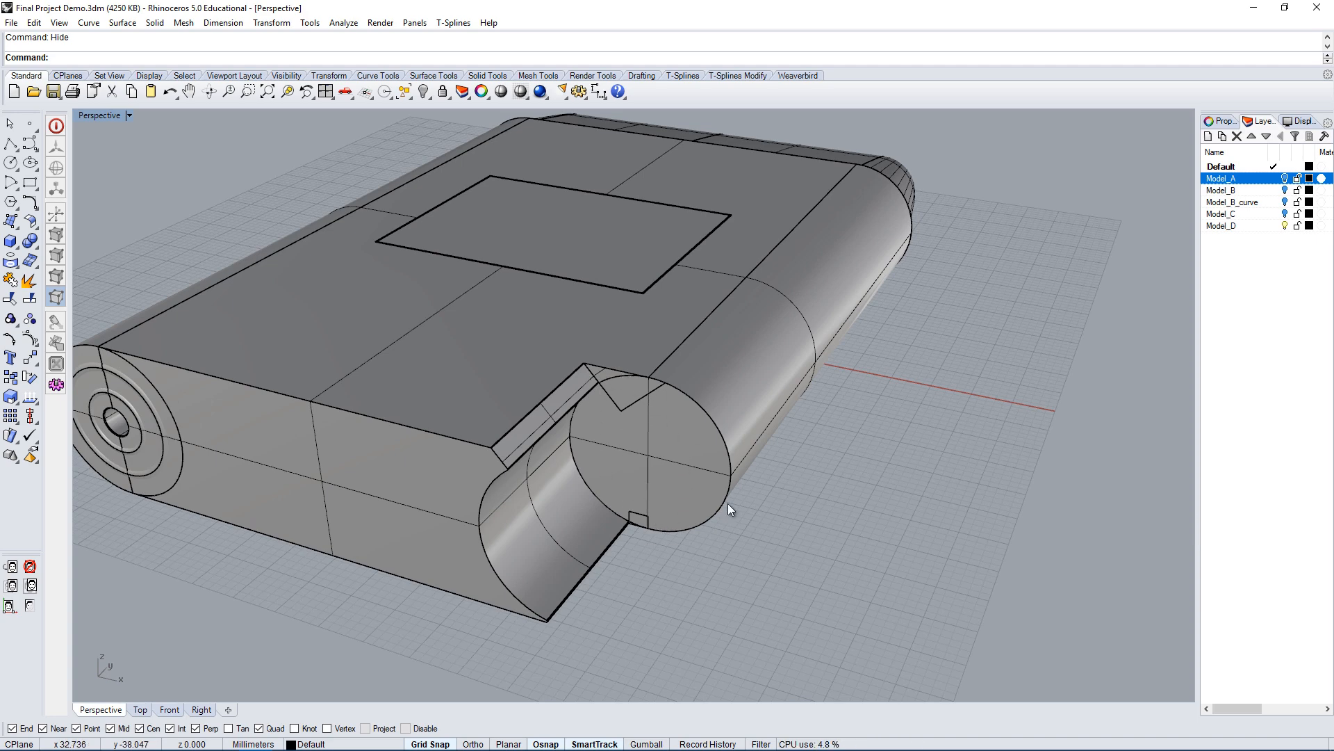
scroll(668, 434, down, 4)
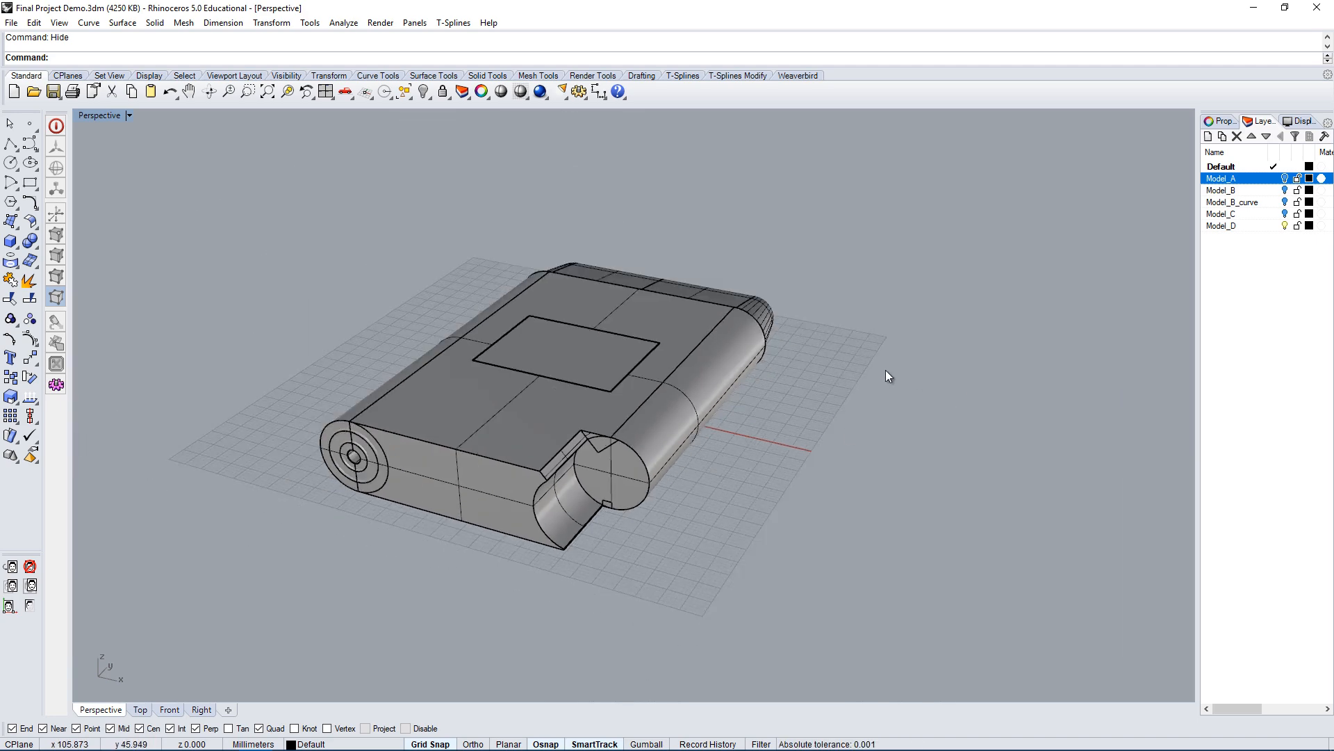
click(9, 245)
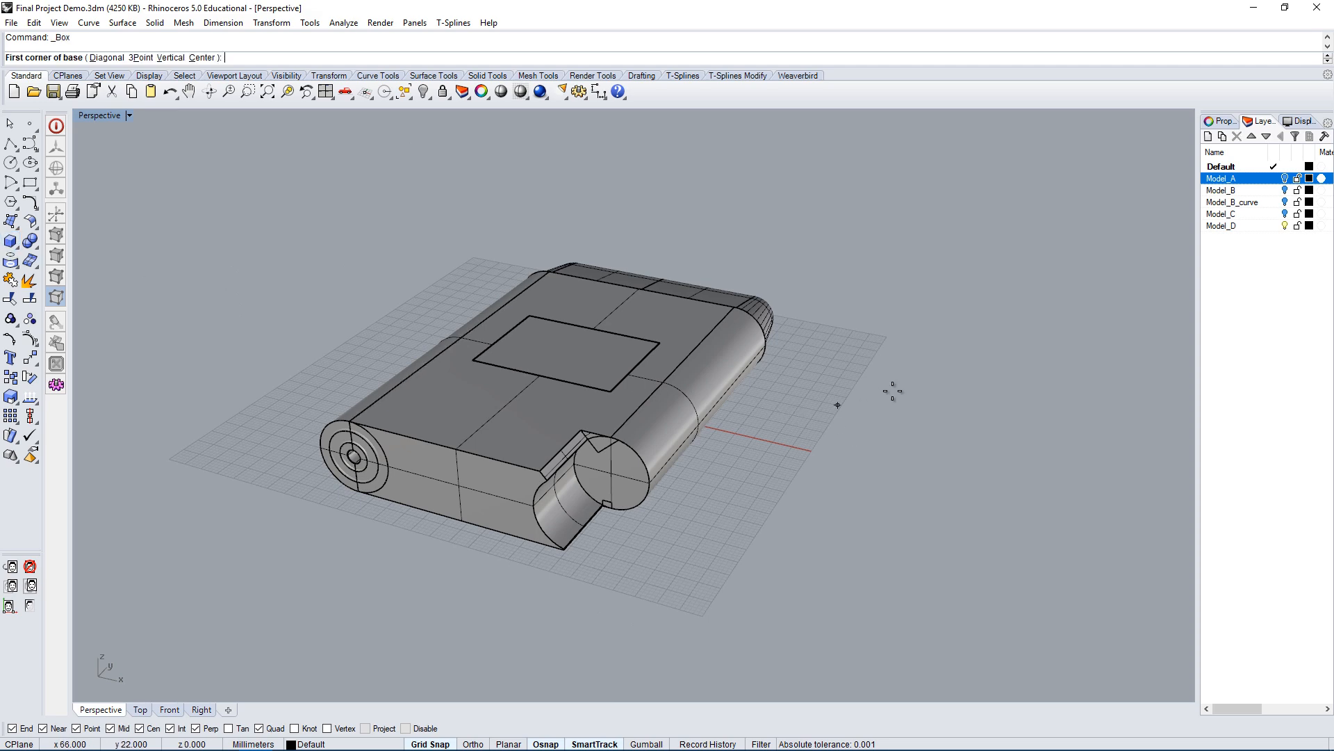
right_drag(845, 430, 838, 463)
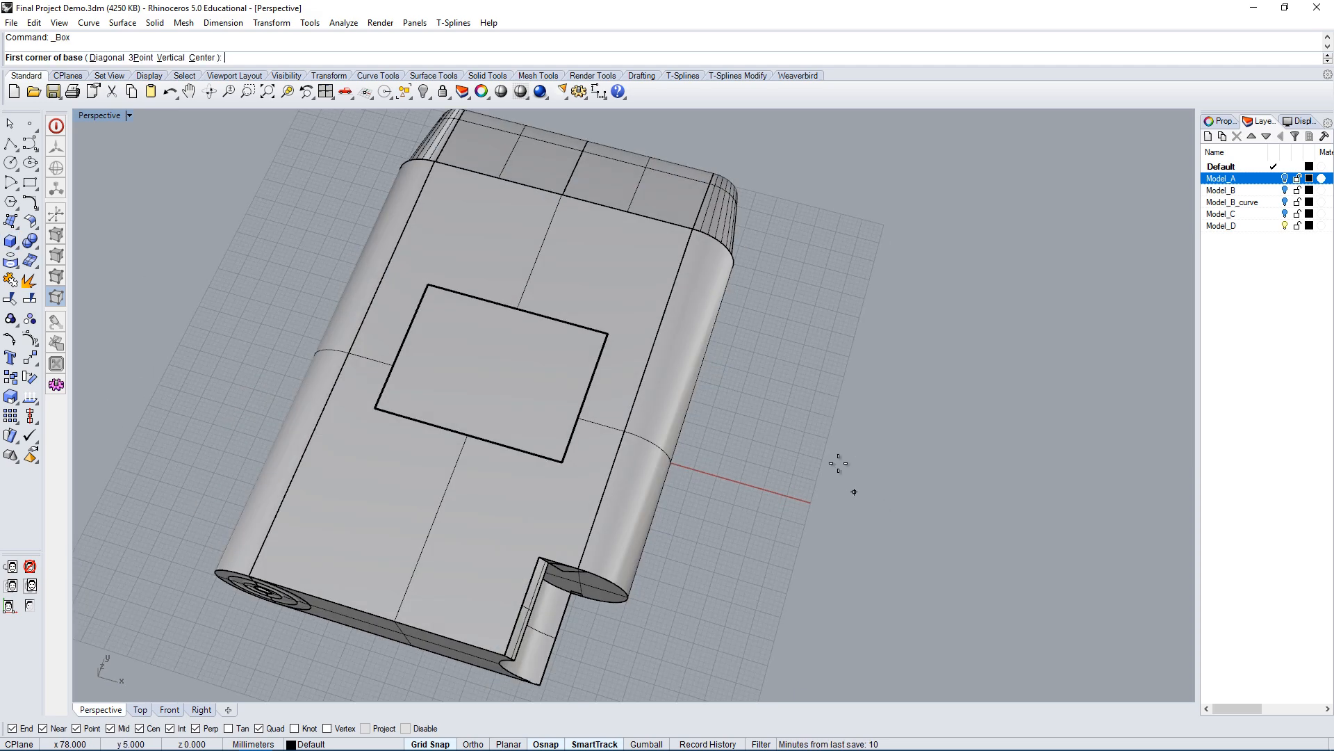
double_click(97, 118)
scroll(310, 265, up, 6)
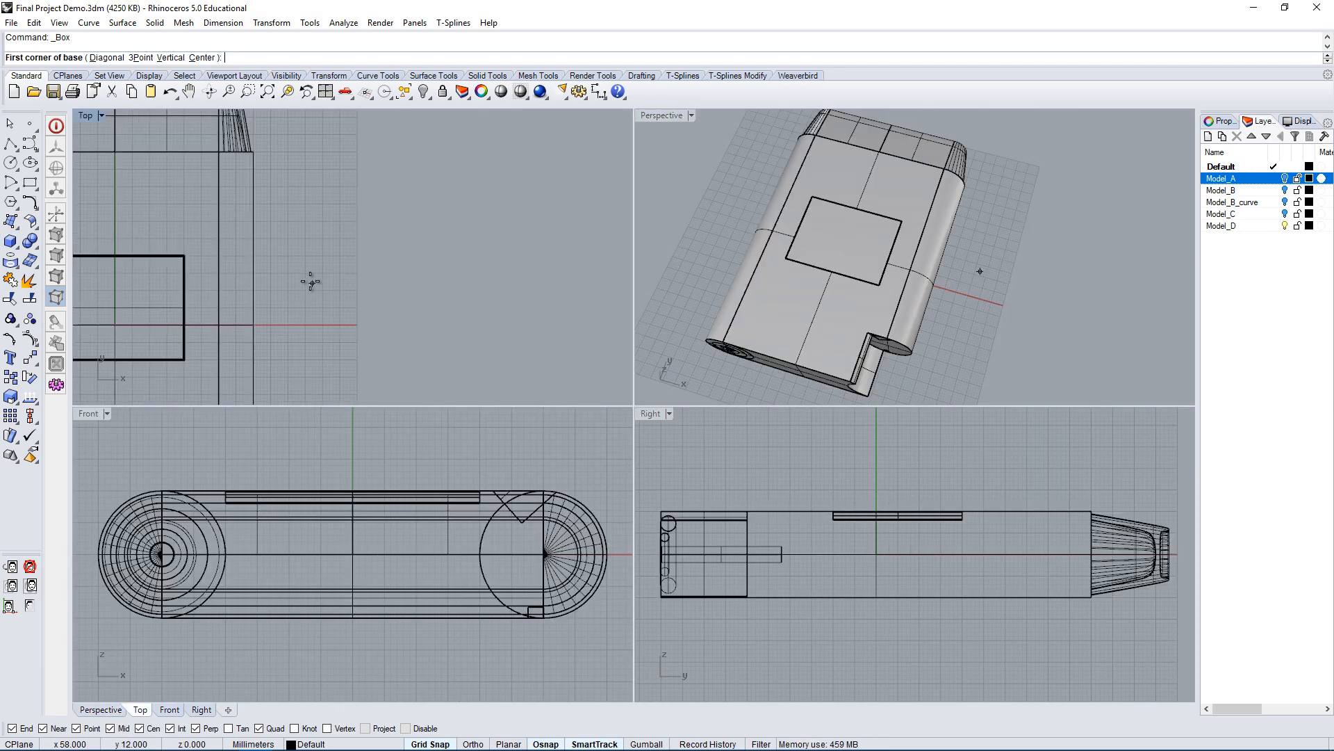
click(300, 237)
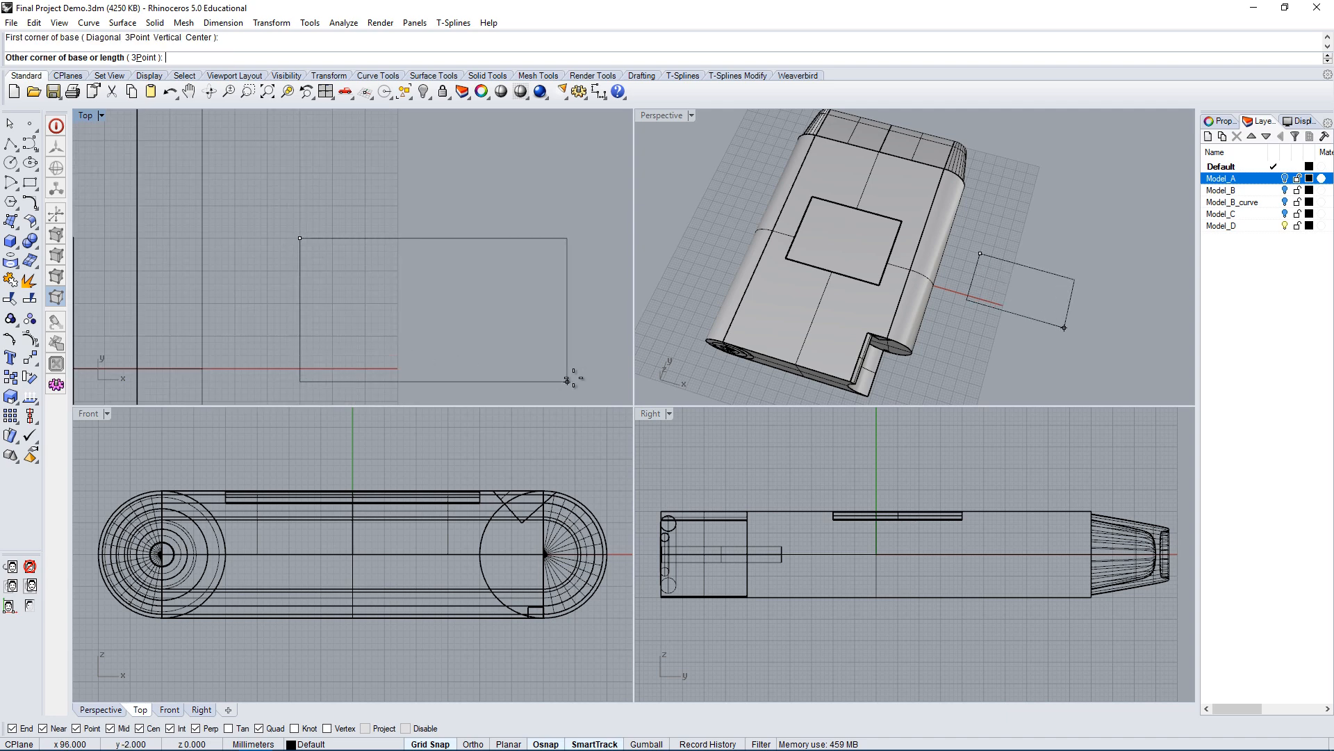
click(600, 368)
scroll(610, 533, down, 4)
right_drag(610, 533, 211, 578)
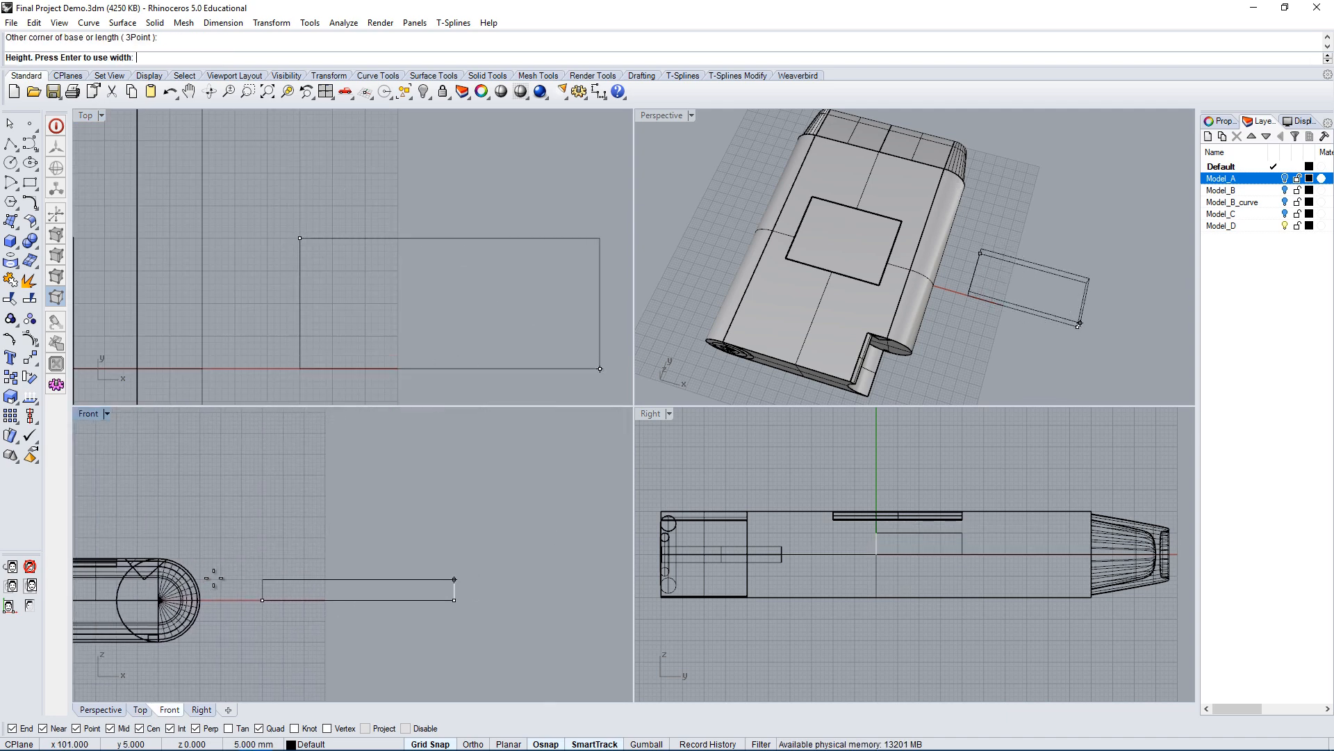
click(431, 466)
right_drag(754, 277, 959, 230)
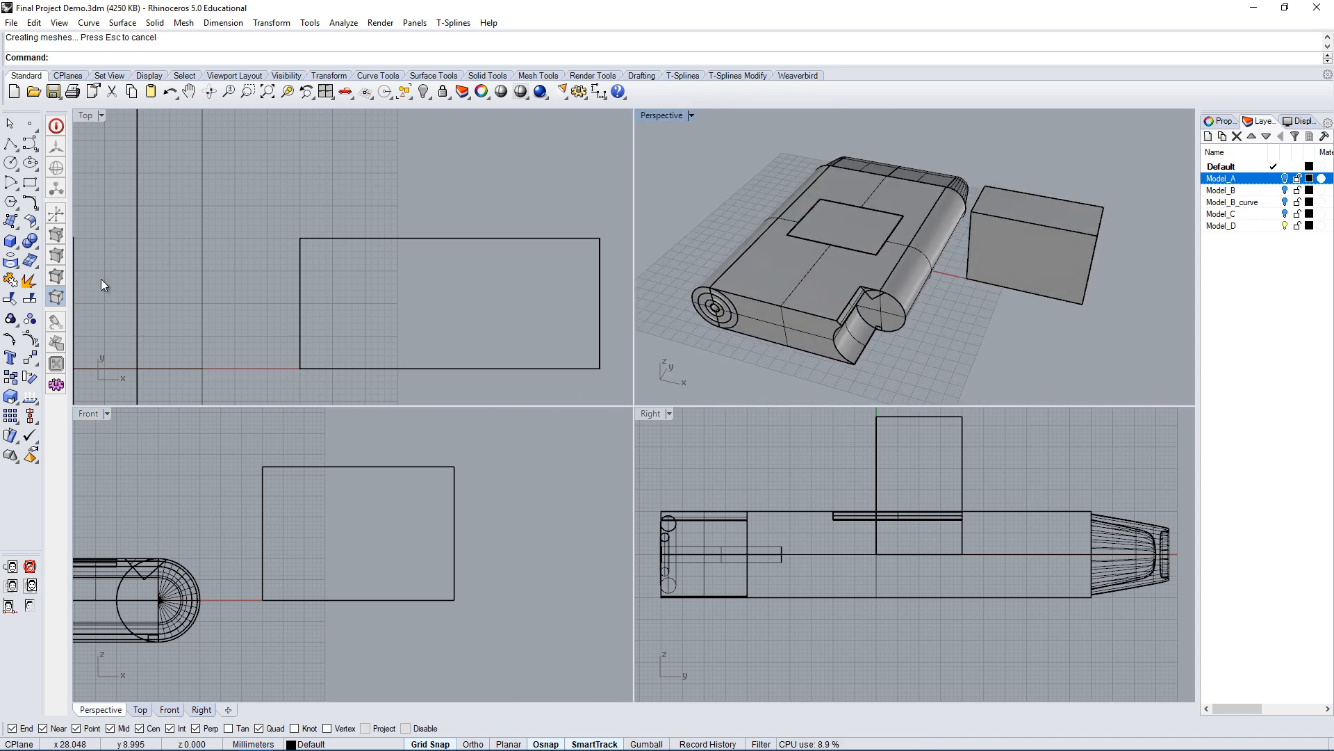
Create a 10 mm radius cylinder centred on the midpoint of the box's short top edge nearest the body, spanning the box's full height.
click(13, 248)
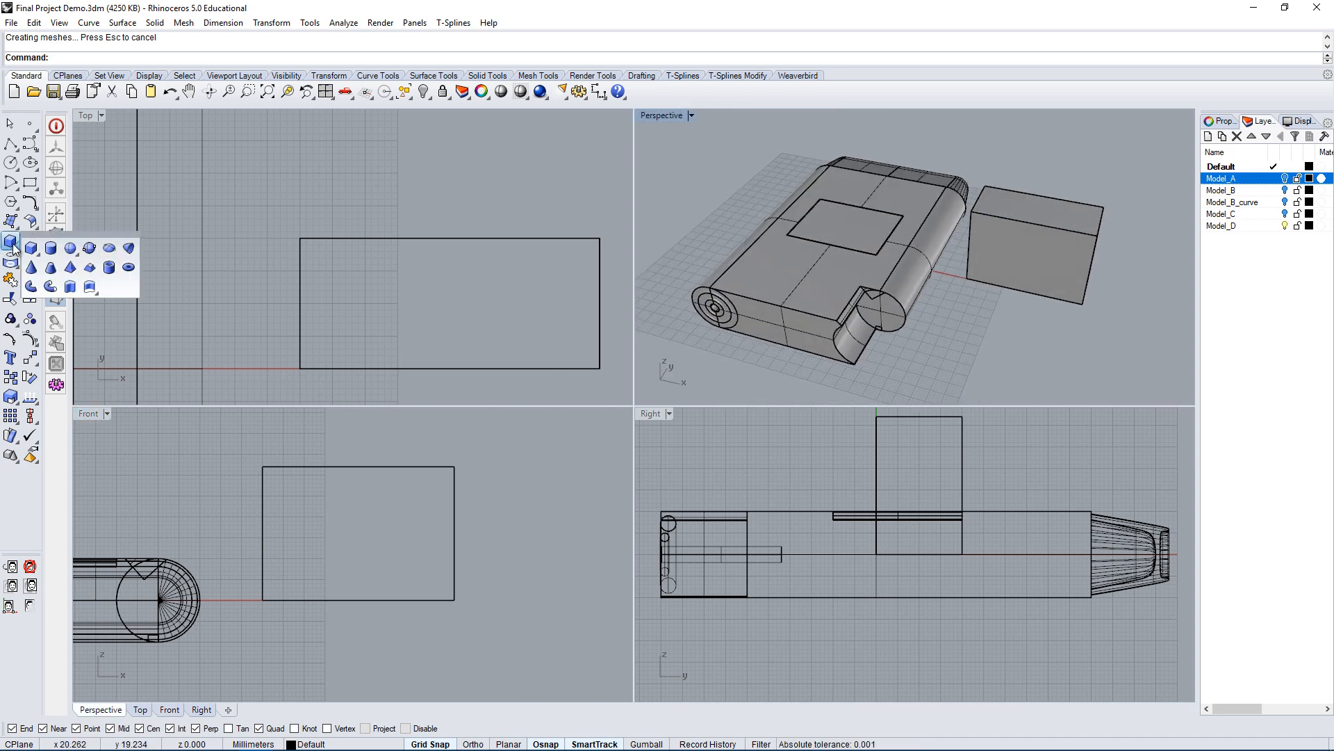
click(50, 263)
scroll(333, 259, up, 2)
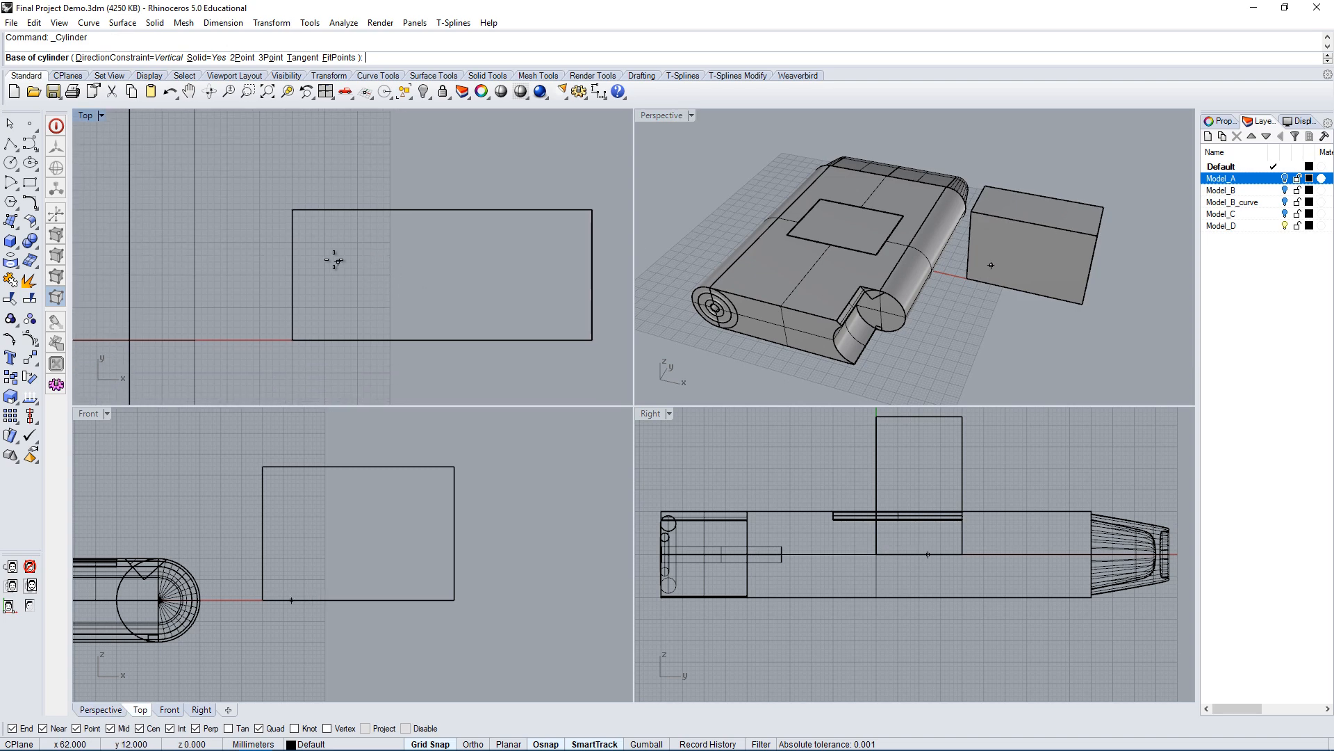
click(292, 276)
click(293, 197)
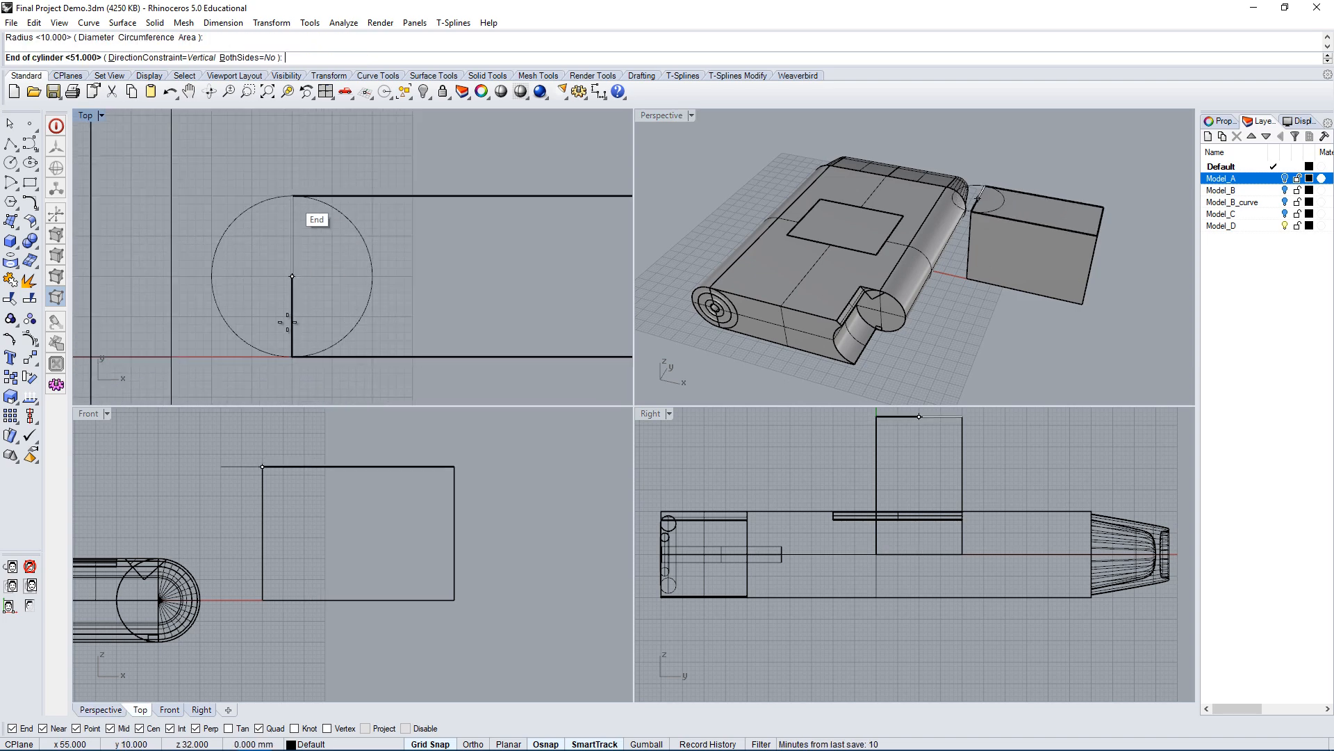
click(274, 598)
right_drag(977, 261, 954, 193)
click(955, 193)
click(1074, 202)
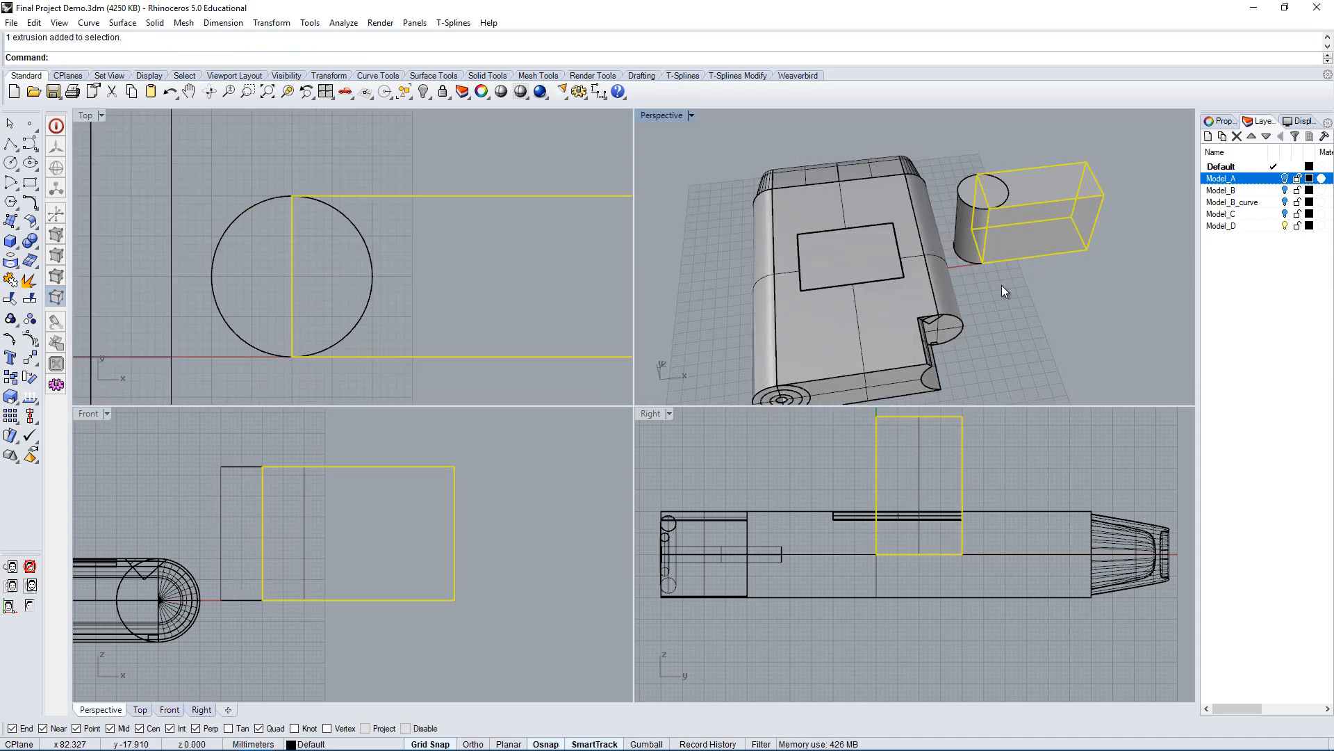
right_drag(459, 265, 357, 256)
click(475, 146)
Create a second cylinder within the box's footprint, about 8 mm in radius and 10 mm high, starting at the base plane.
right_drag(518, 200, 416, 202)
scroll(416, 202, down, 2)
right_drag(135, 224, 231, 227)
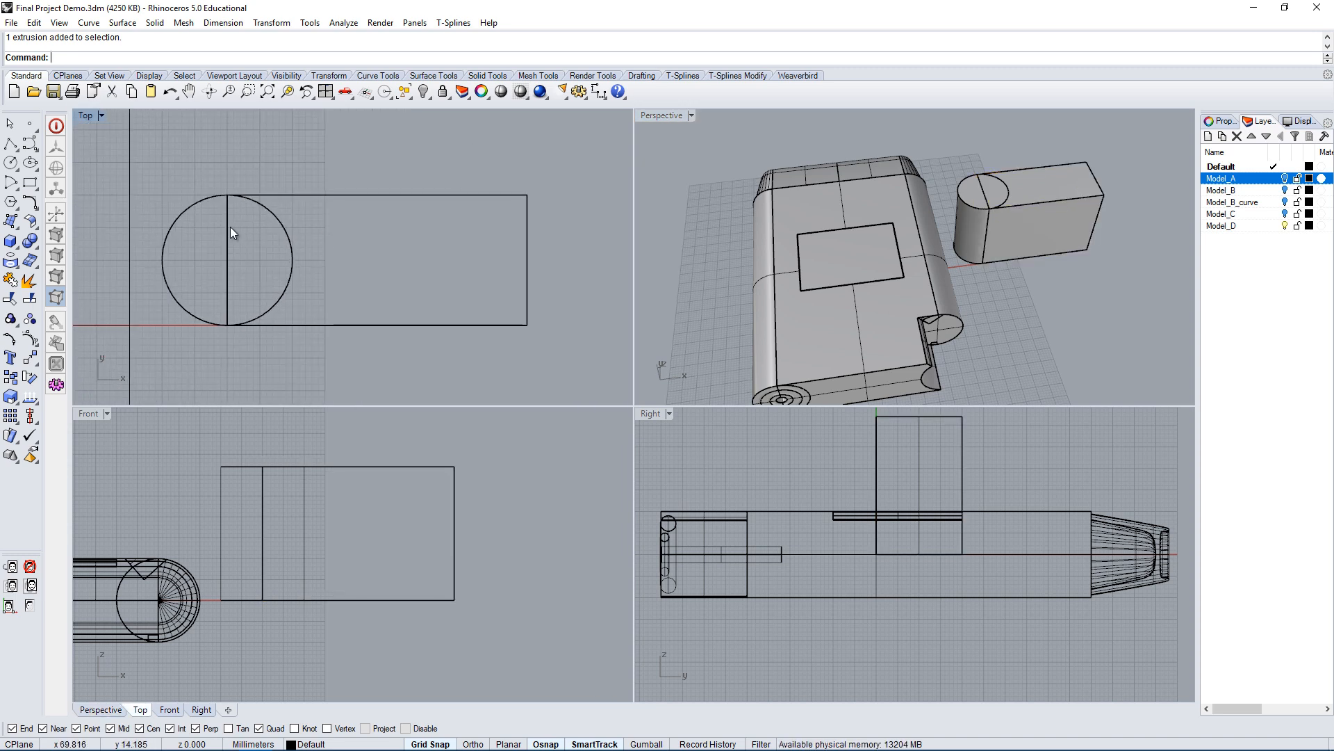
scroll(237, 226, down, 2)
click(8, 243)
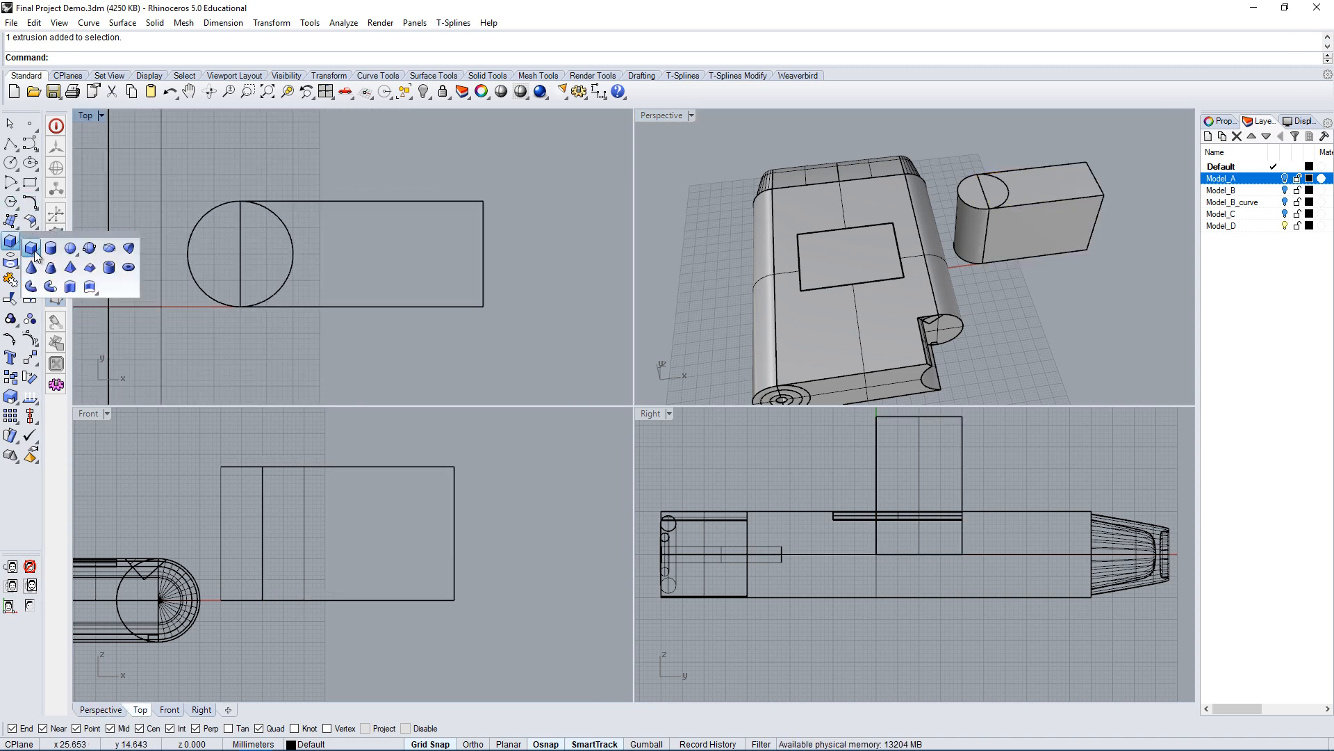
click(55, 244)
click(372, 248)
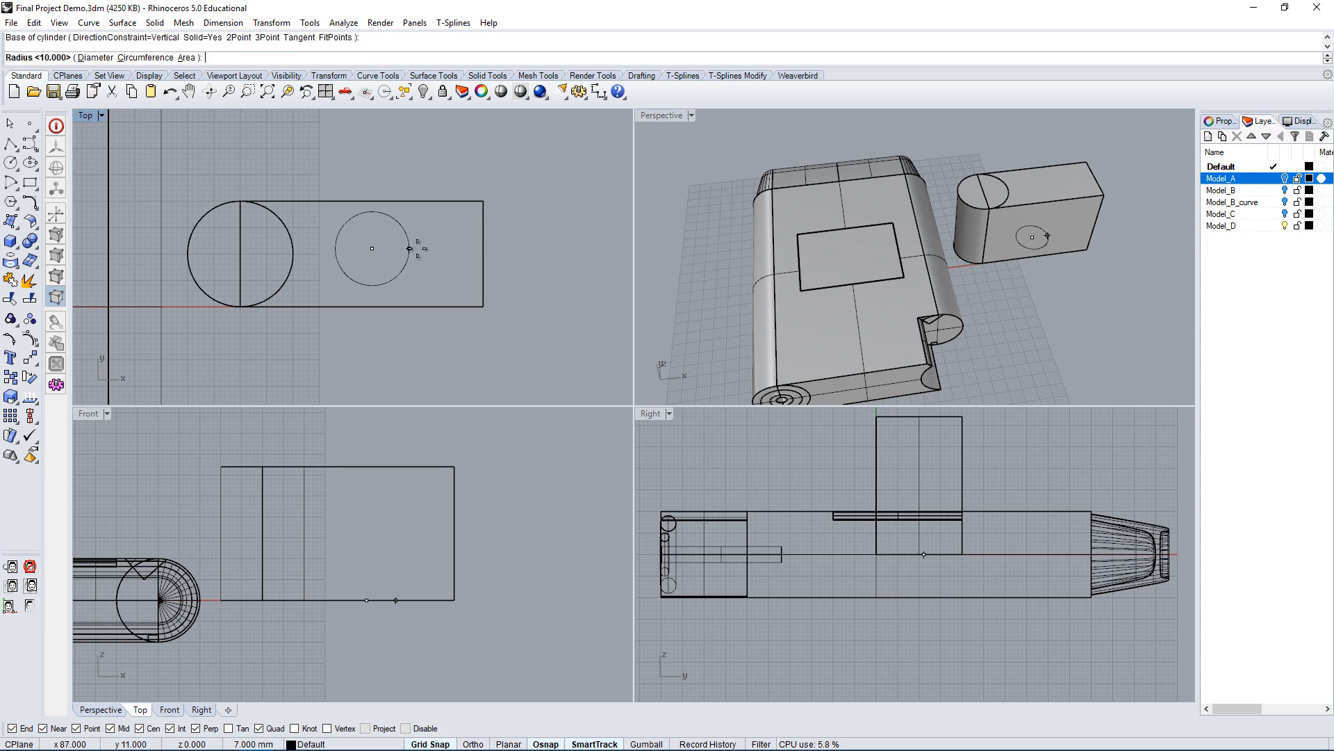
click(412, 259)
click(381, 559)
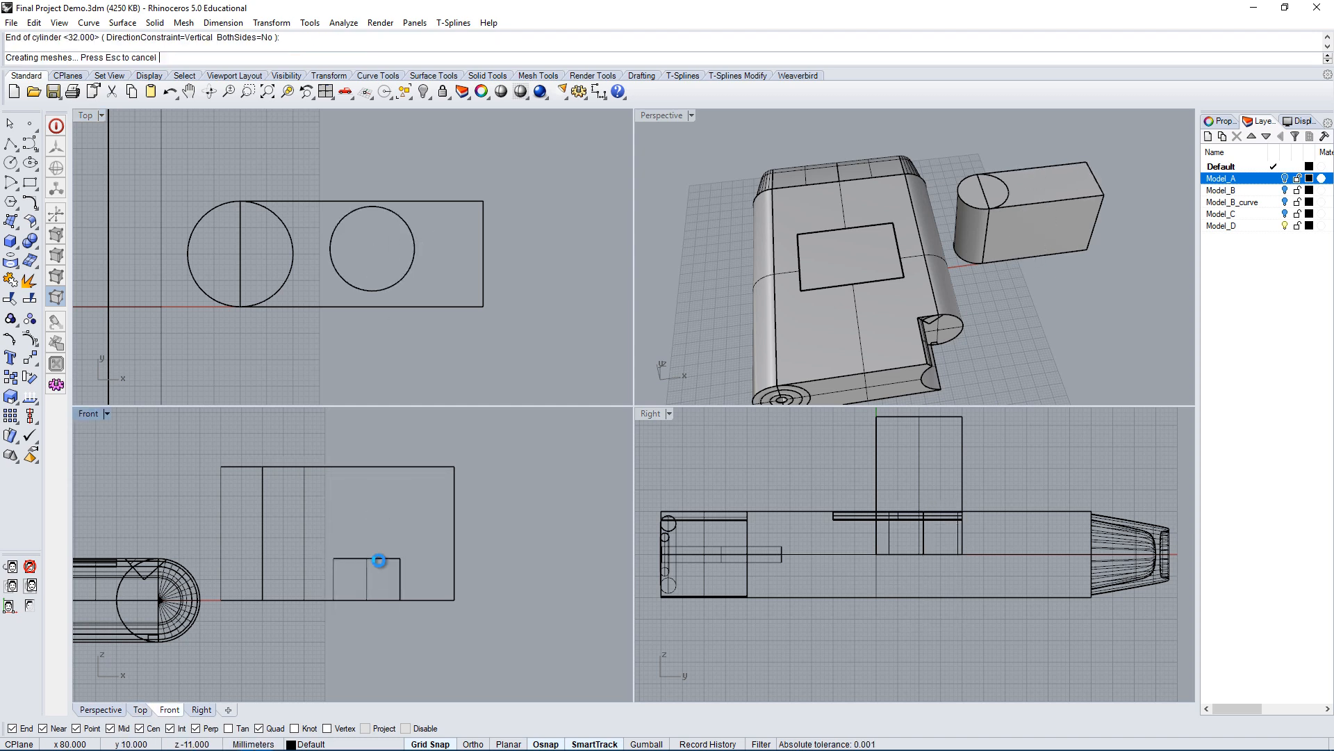
Move the small cylinder straight up about 29 mm so it straddles the box's top face.
click(374, 560)
right_drag(423, 585, 368, 578)
text(m)
key(Return)
click(491, 597)
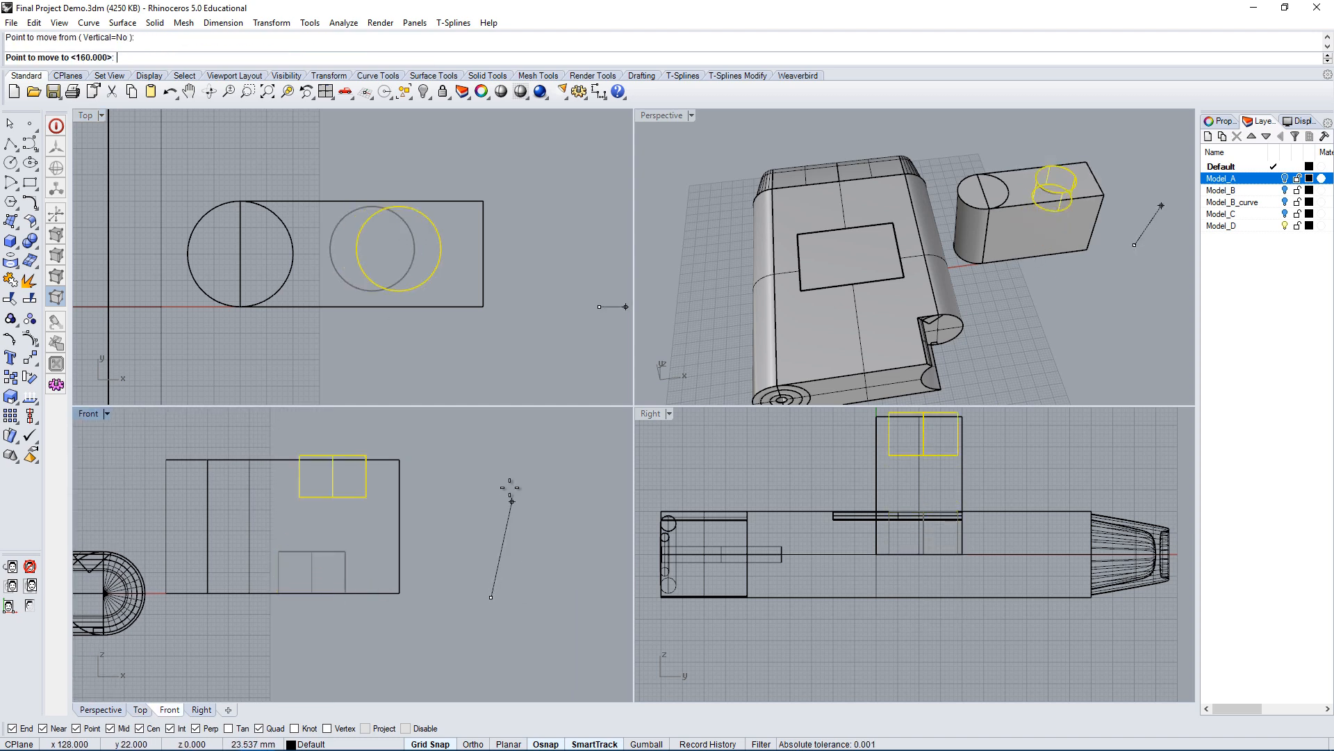
shift+click(507, 475)
click(1028, 269)
Subtract the small cylinder from the box with Boolean Difference to cut a round recess in the top face.
right_drag(1074, 290, 1001, 229)
scroll(1001, 230, down, 2)
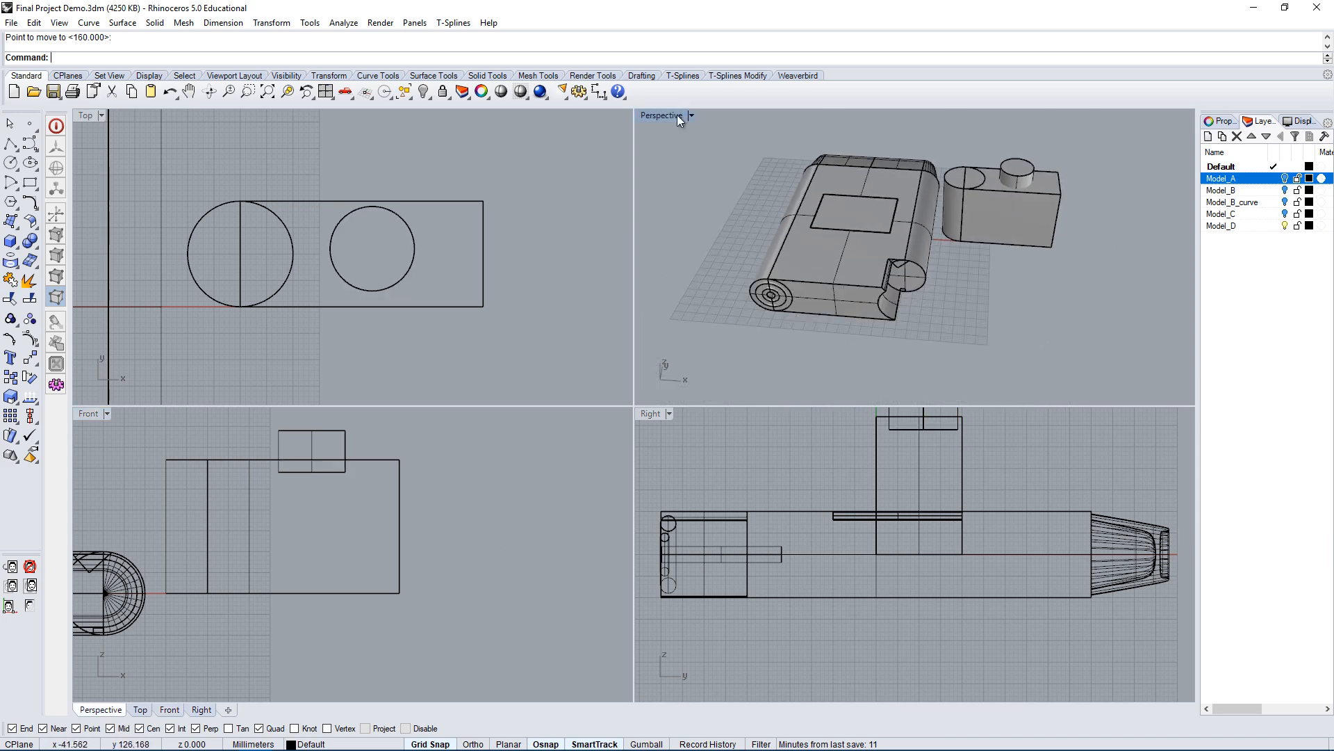
scroll(1019, 238, up, 3)
click(1014, 230)
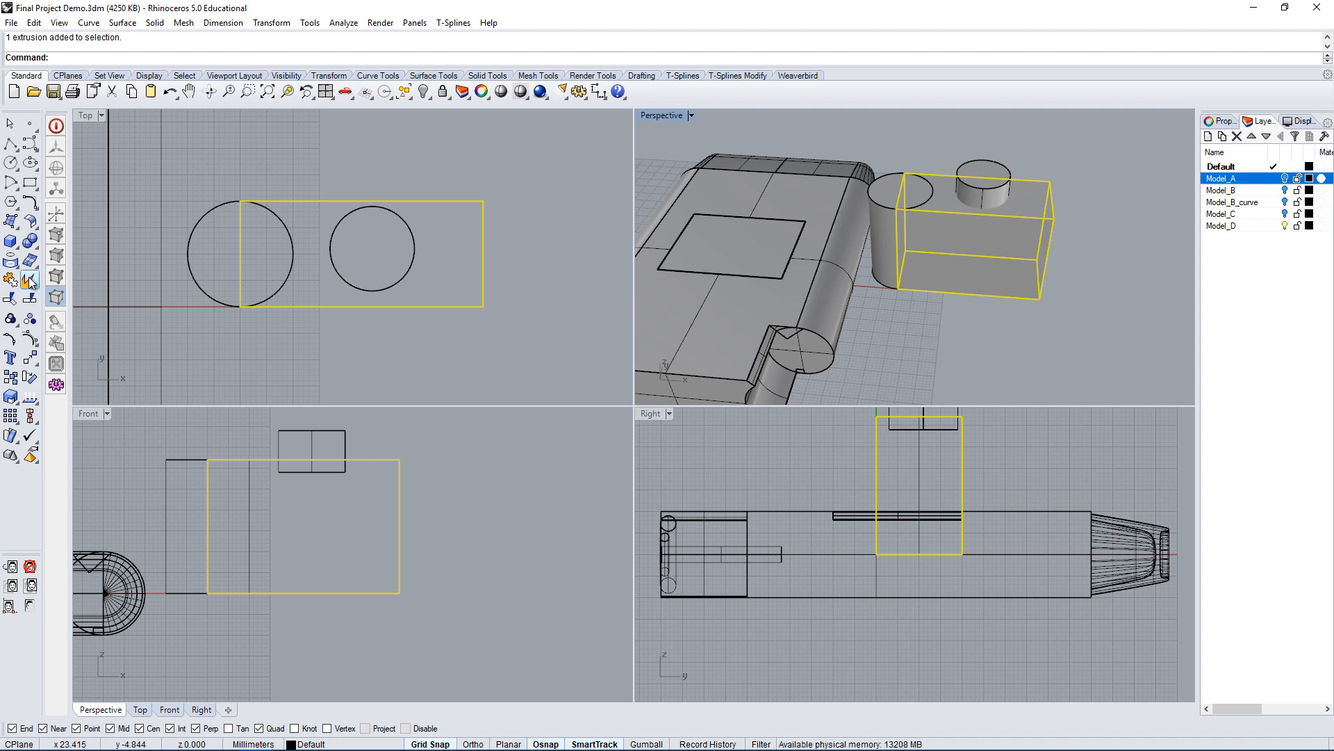
click(29, 242)
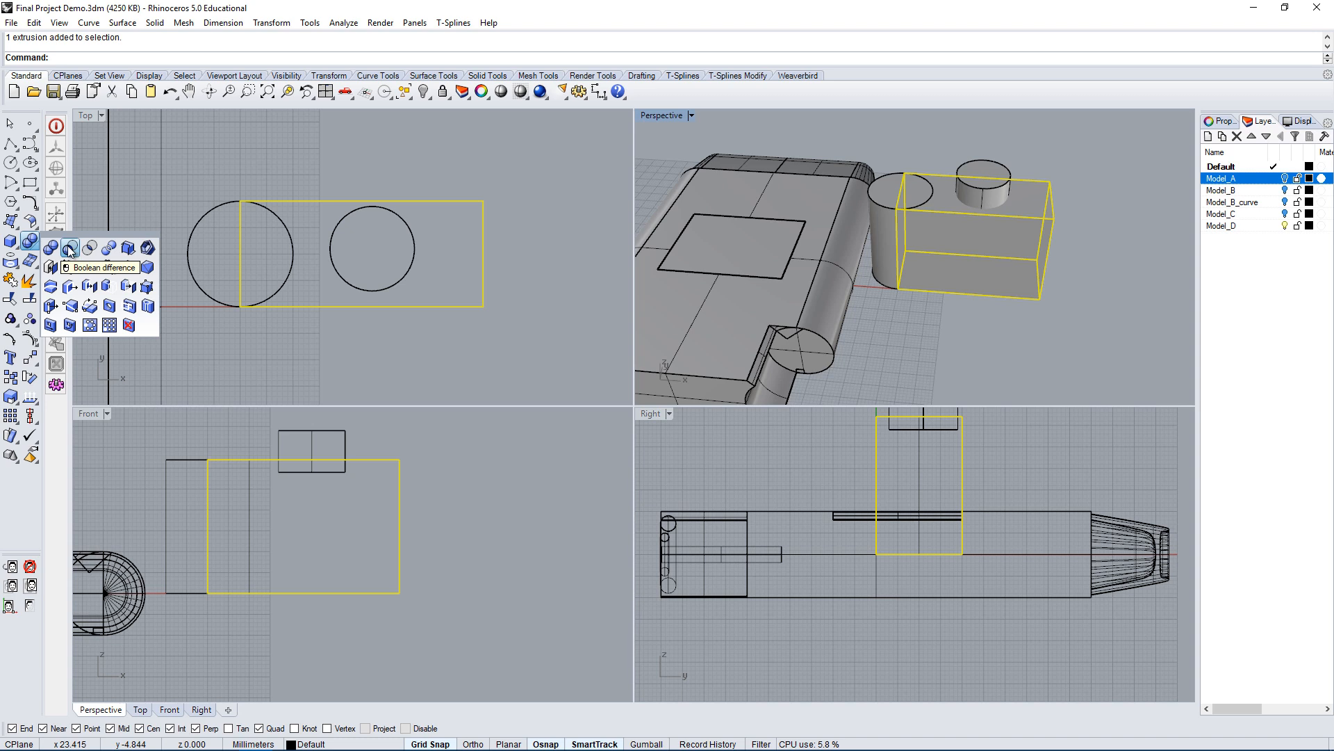
click(70, 248)
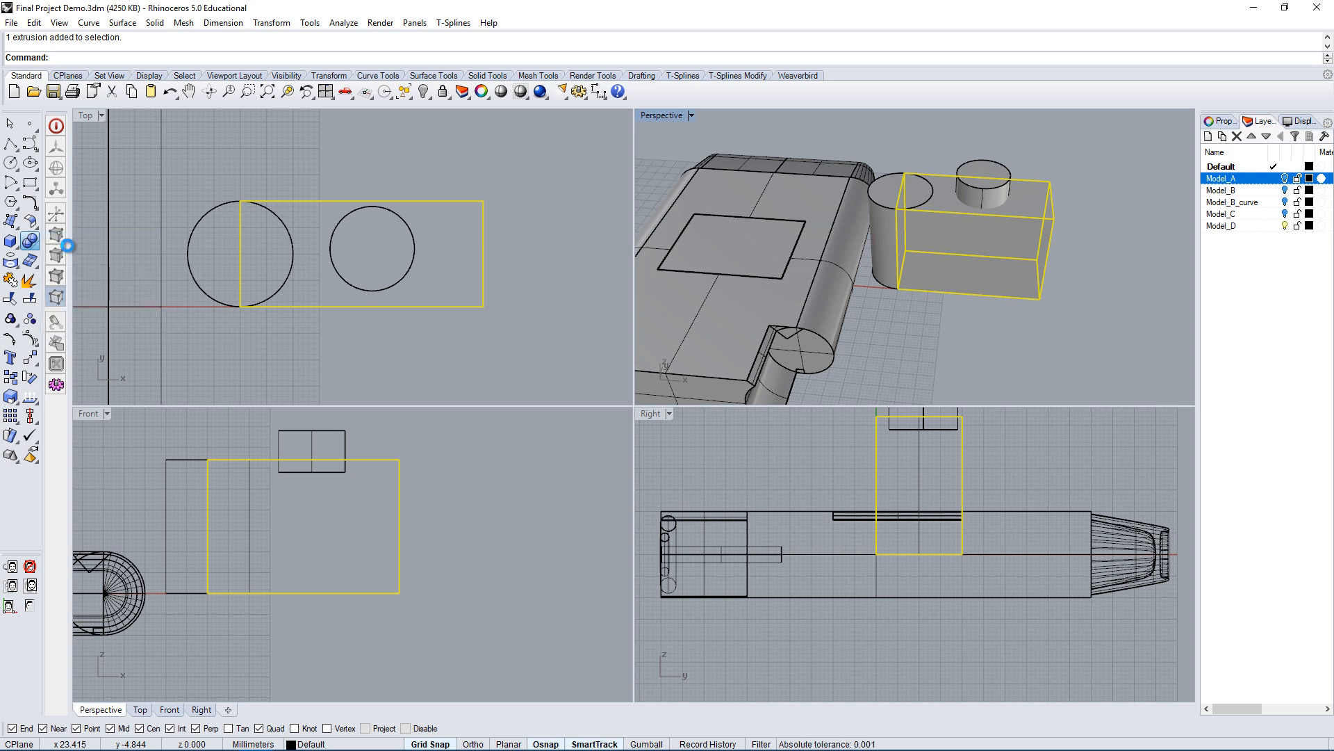
click(981, 192)
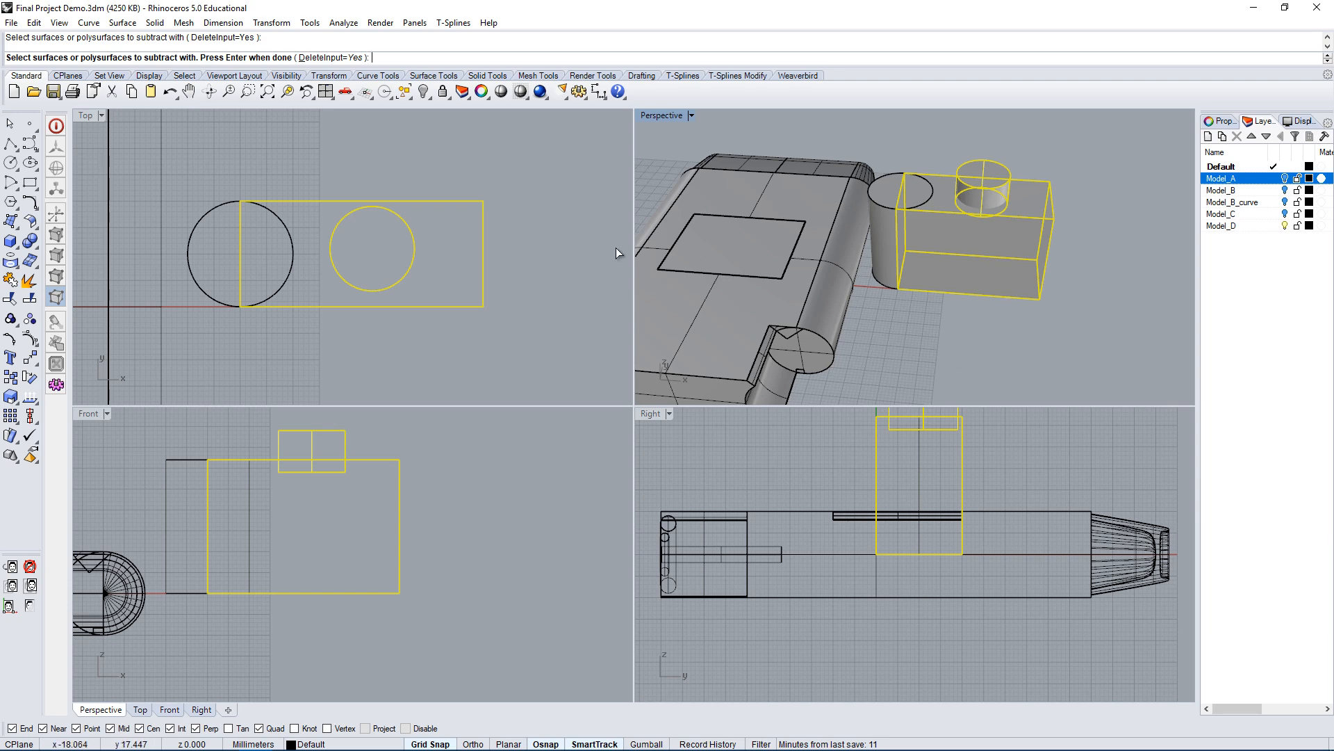
key(Return)
right_drag(1134, 262, 930, 260)
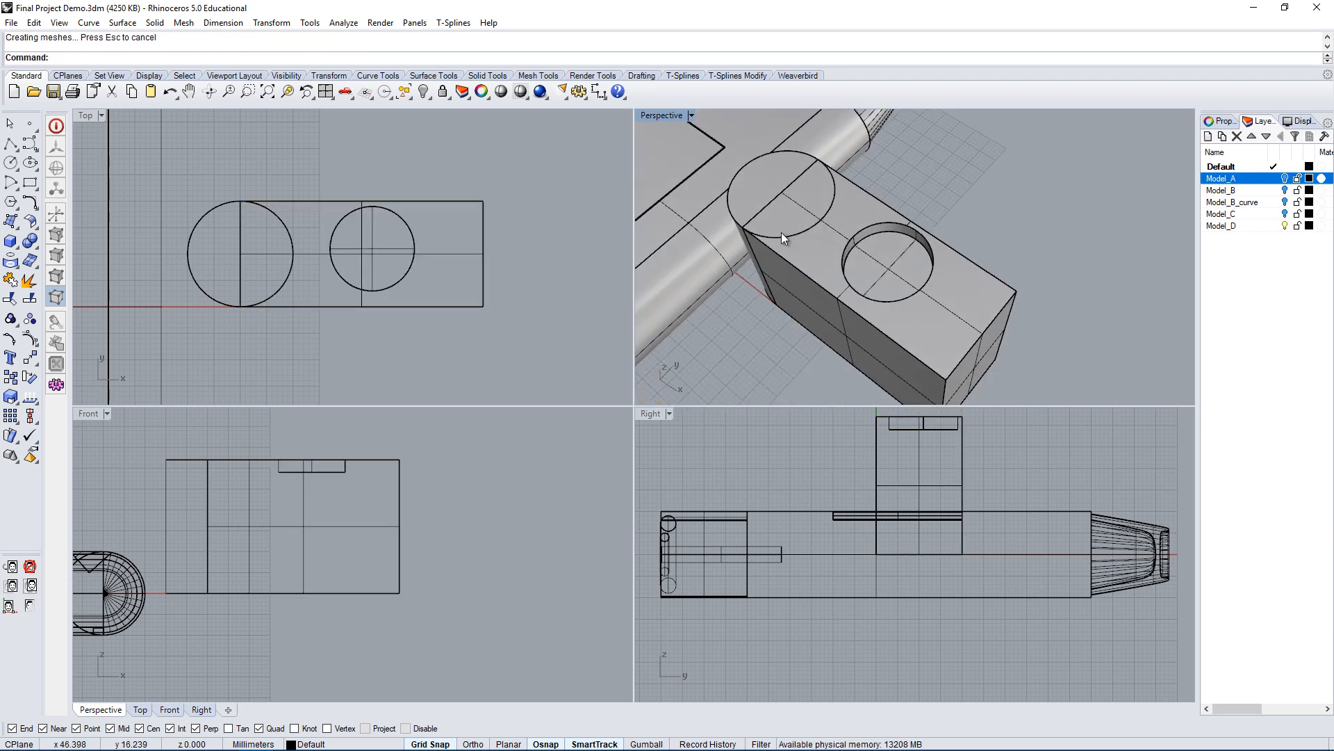
Join the large end cylinder and the recessed box into one solid with Boolean Union.
right_drag(781, 232, 994, 371)
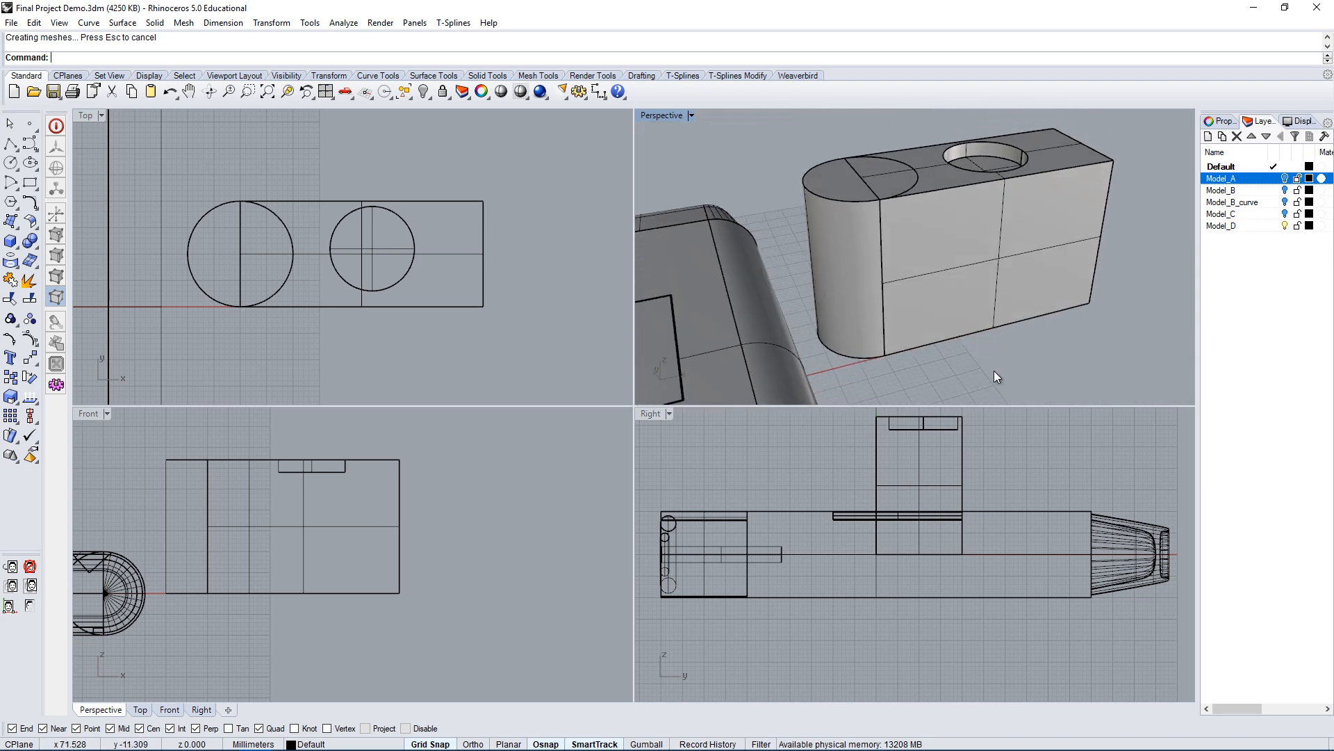
click(31, 242)
click(860, 253)
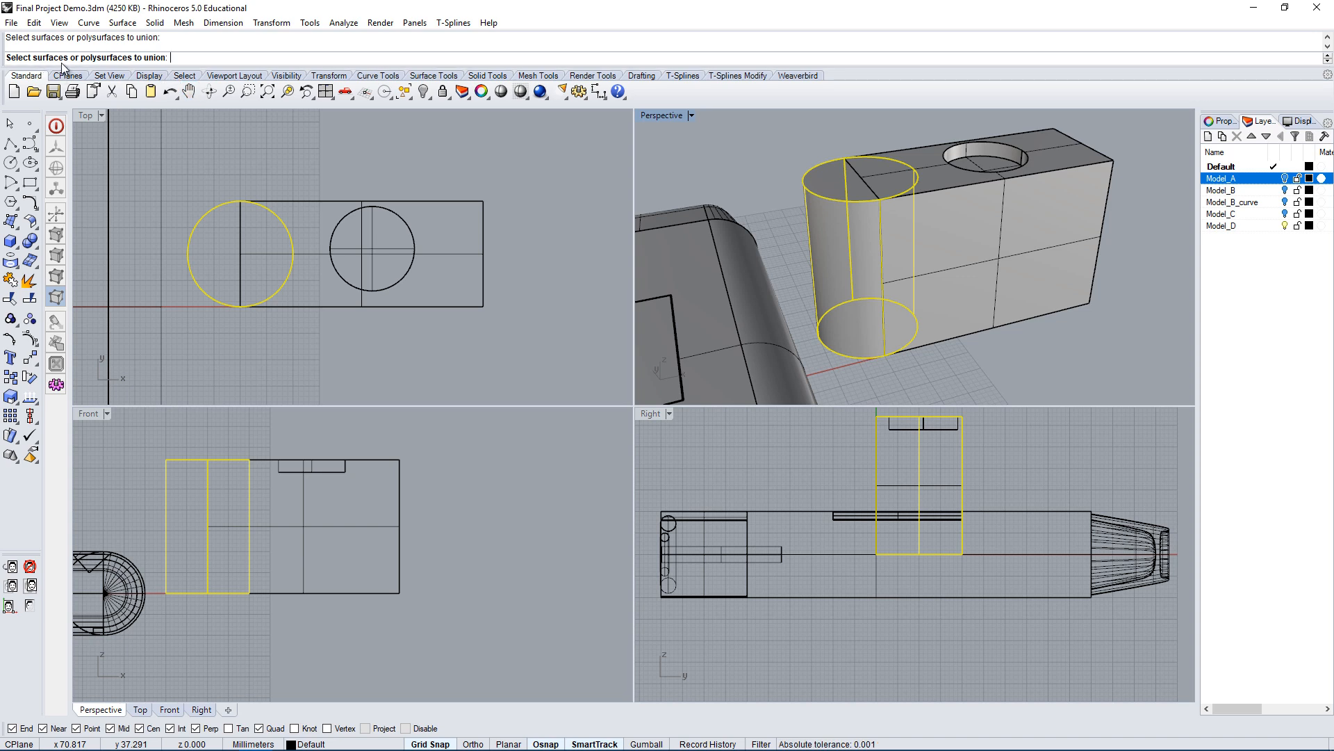
click(38, 248)
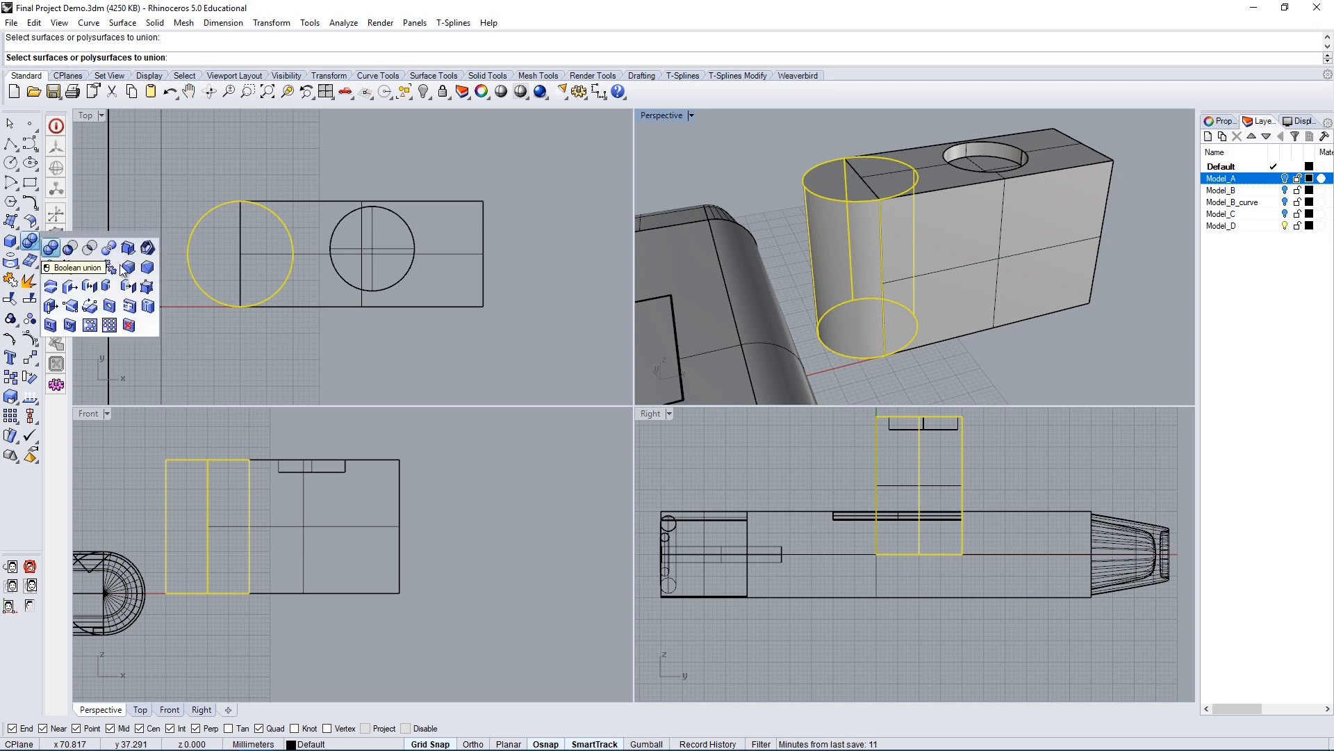
click(975, 213)
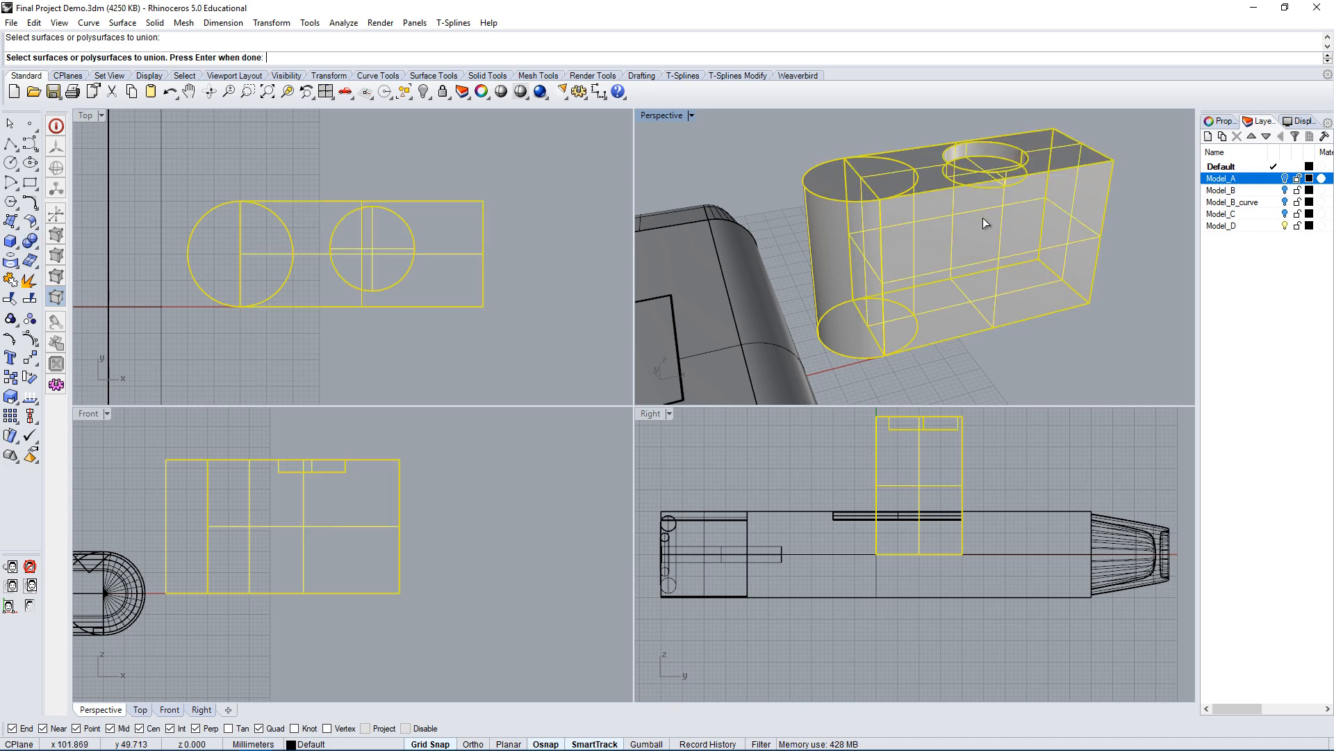
key(Return)
right_drag(1111, 349, 1098, 219)
click(879, 173)
key(Escape)
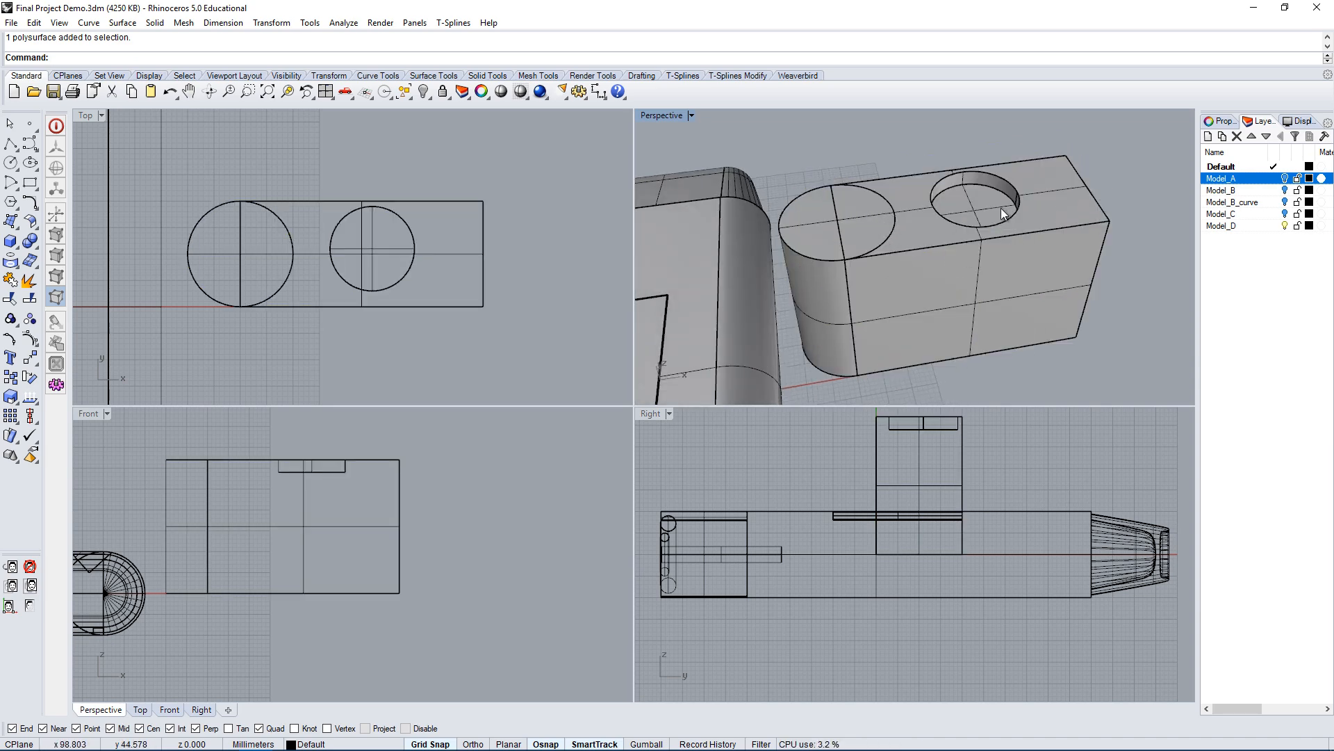
Maximize the Perspective viewport and examine the combined rounded block from several angles.
right_drag(1001, 207, 935, 235)
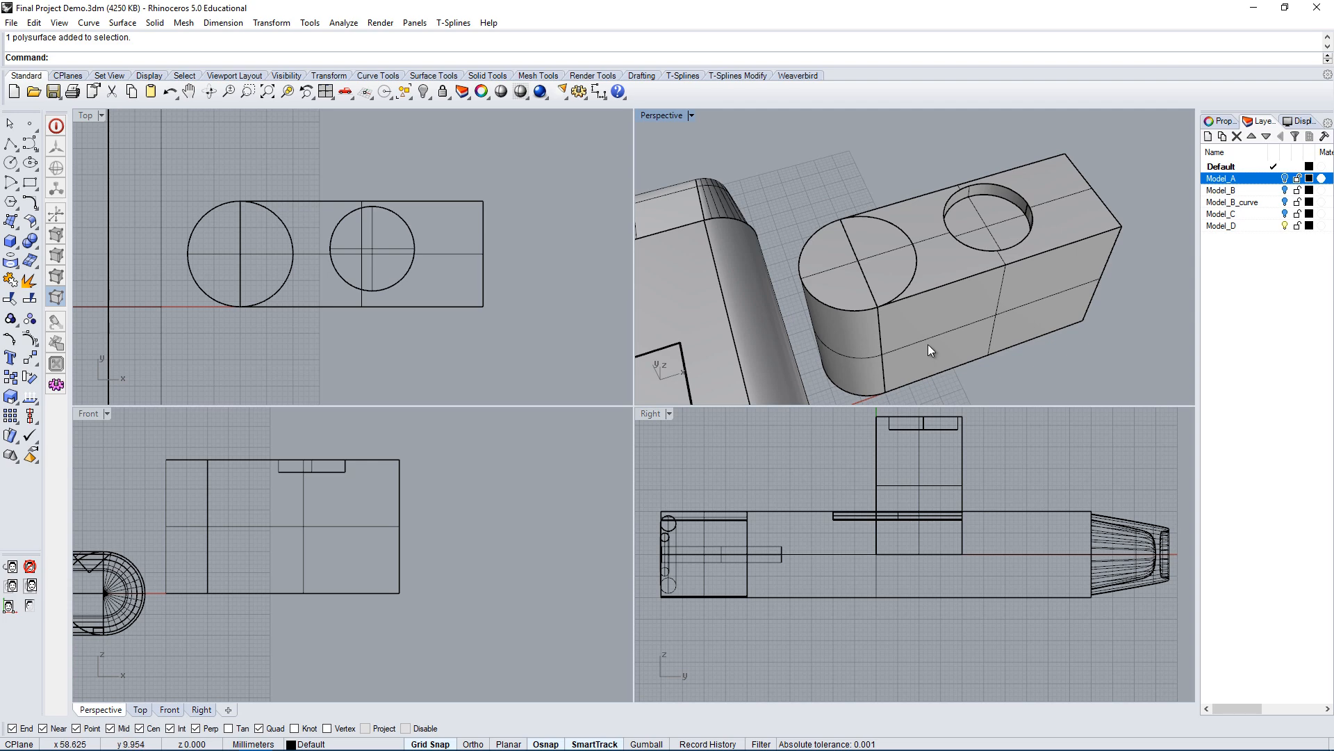
right_drag(1089, 213, 897, 240)
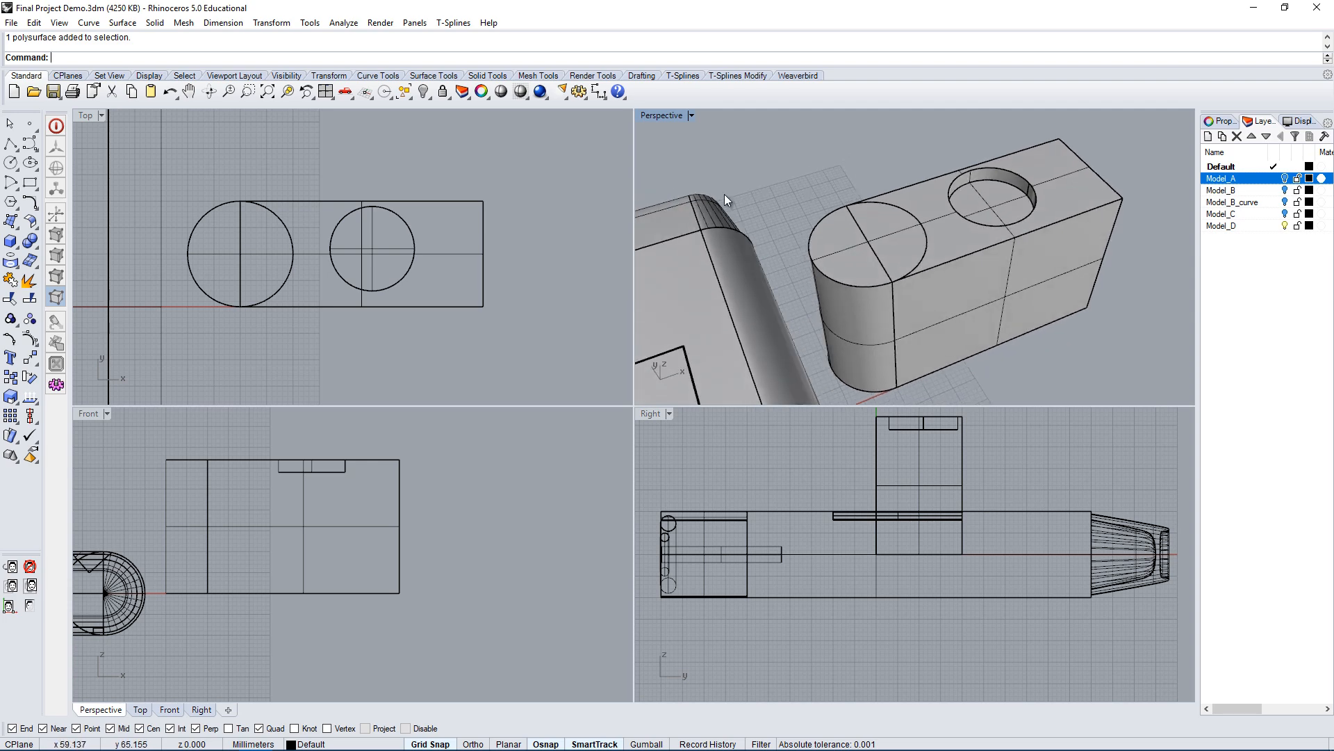
double_click(656, 116)
right_drag(685, 160, 775, 303)
right_drag(611, 282, 596, 389)
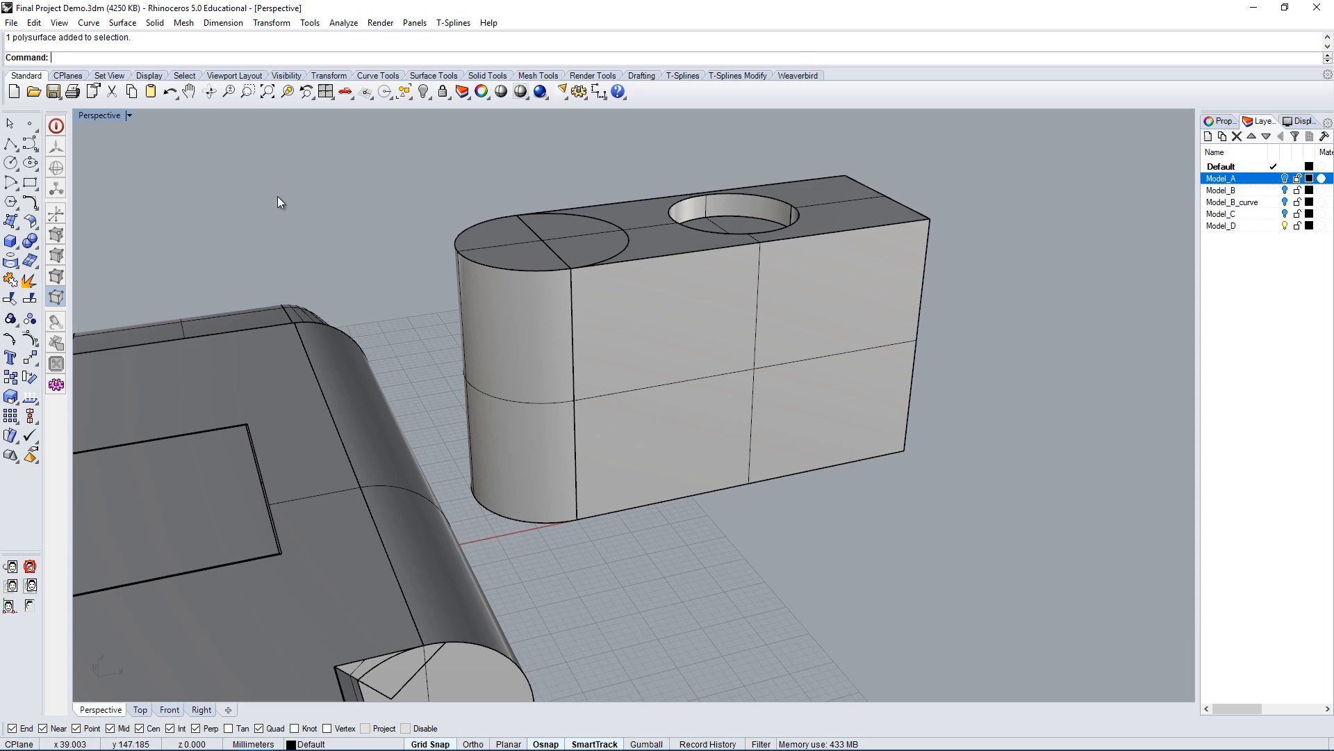
Extract the two top faces of the combined block, the half-disc and the face with the hole, and delete them.
text(ExtractSrf)
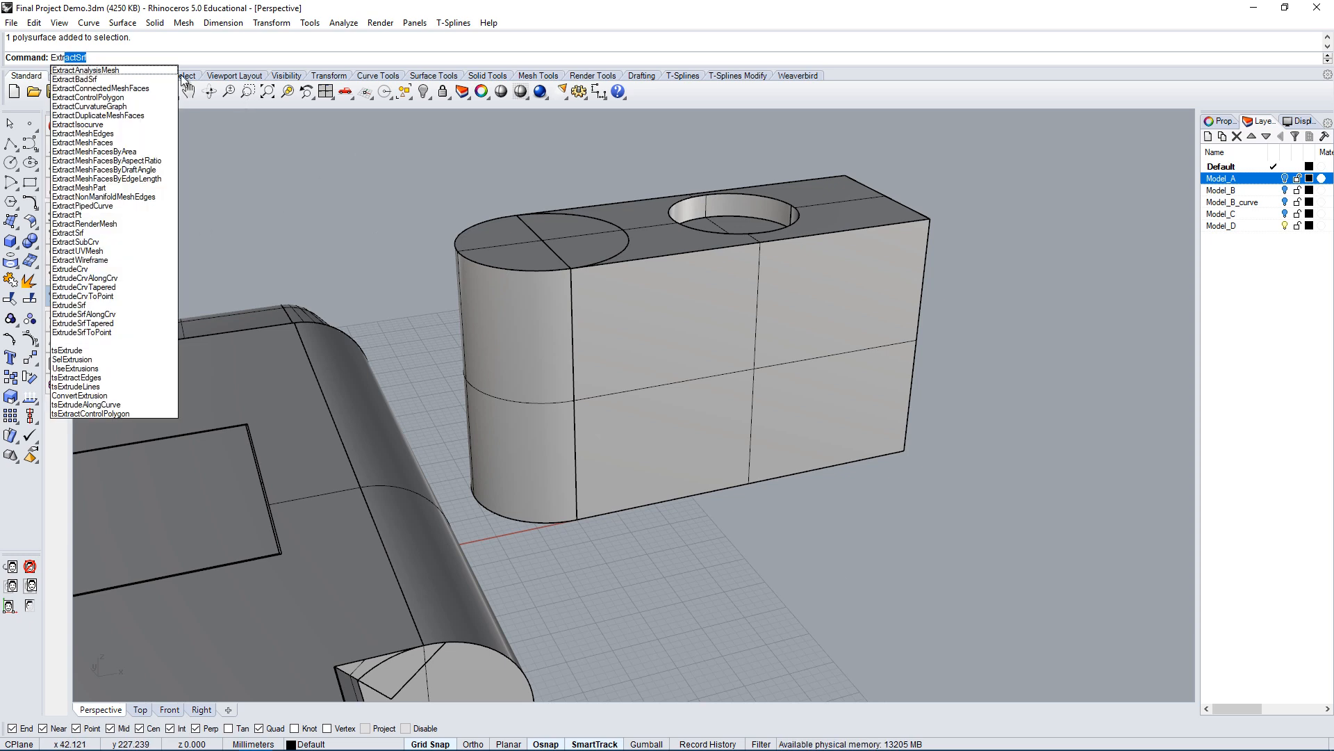
key(Return)
click(538, 248)
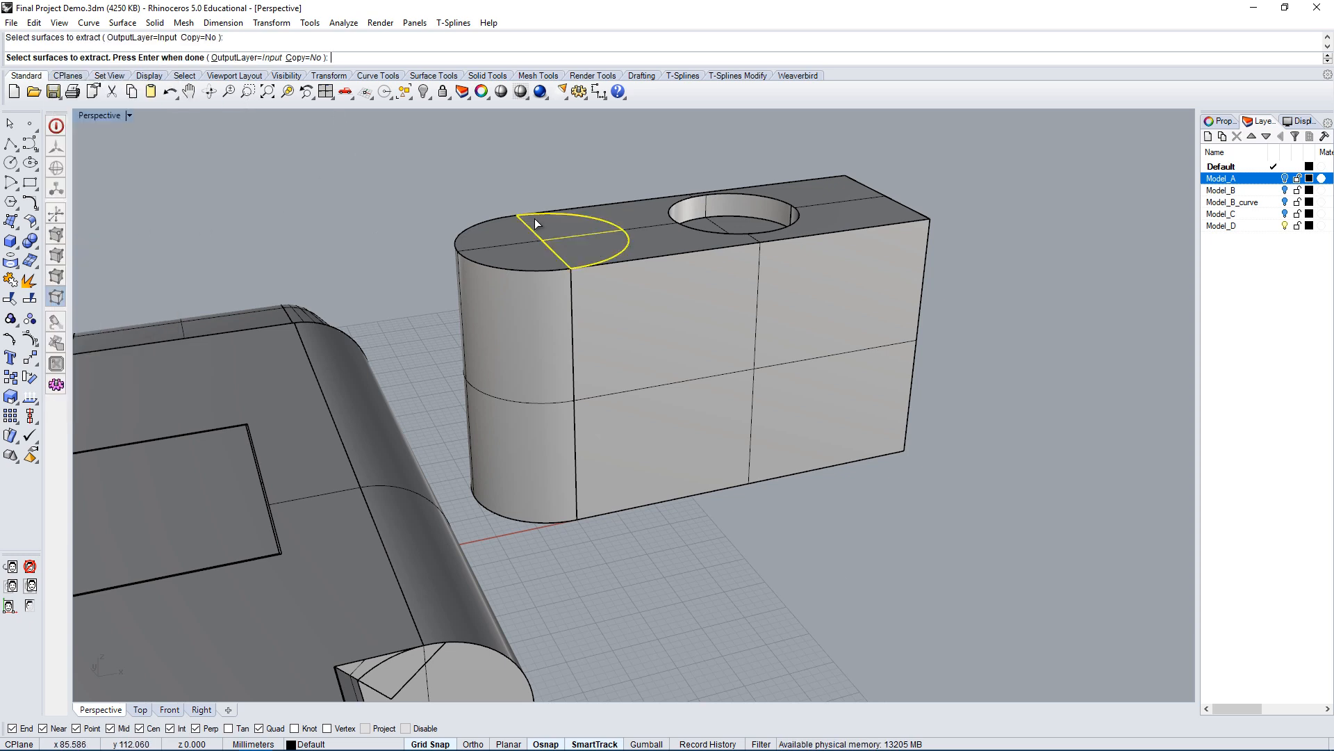
click(681, 240)
key(Return)
right_drag(756, 253, 636, 178)
key(Delete)
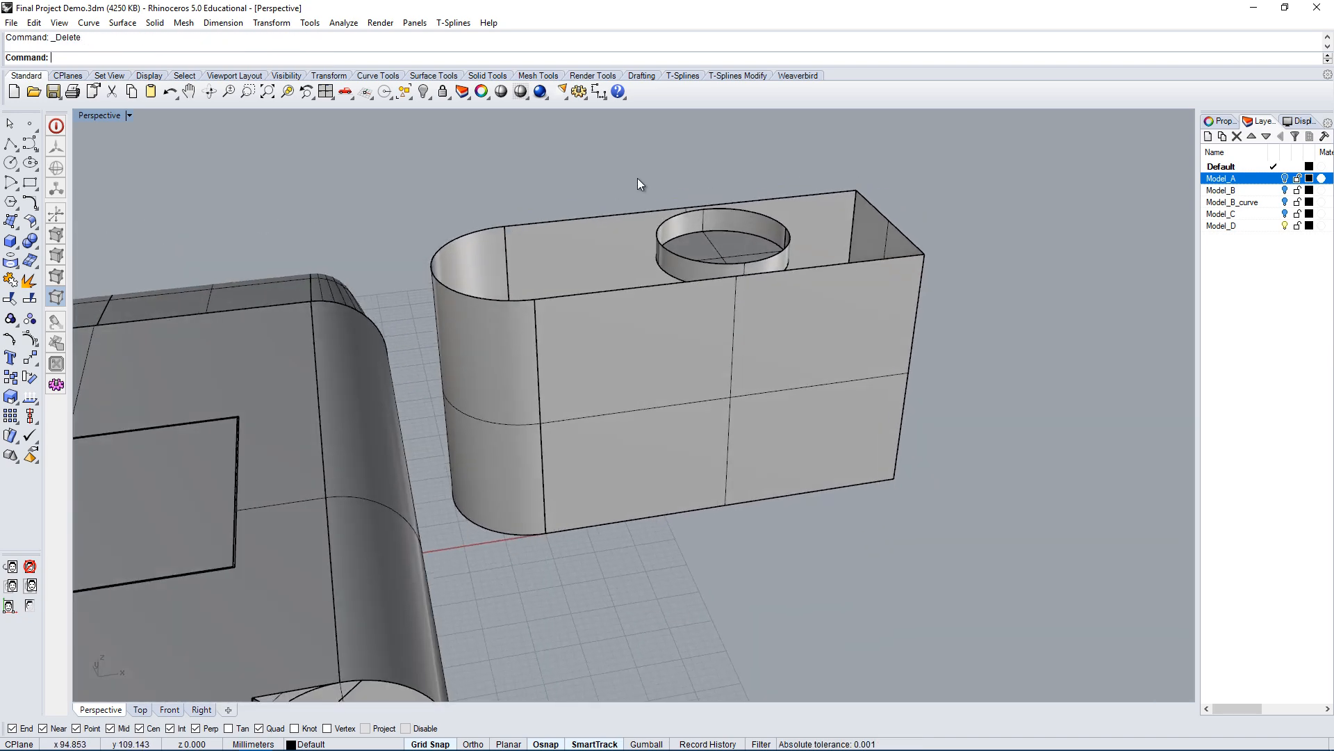
Cap the block's open top with a single planar surface built from its outer rim edges.
text(Pla)
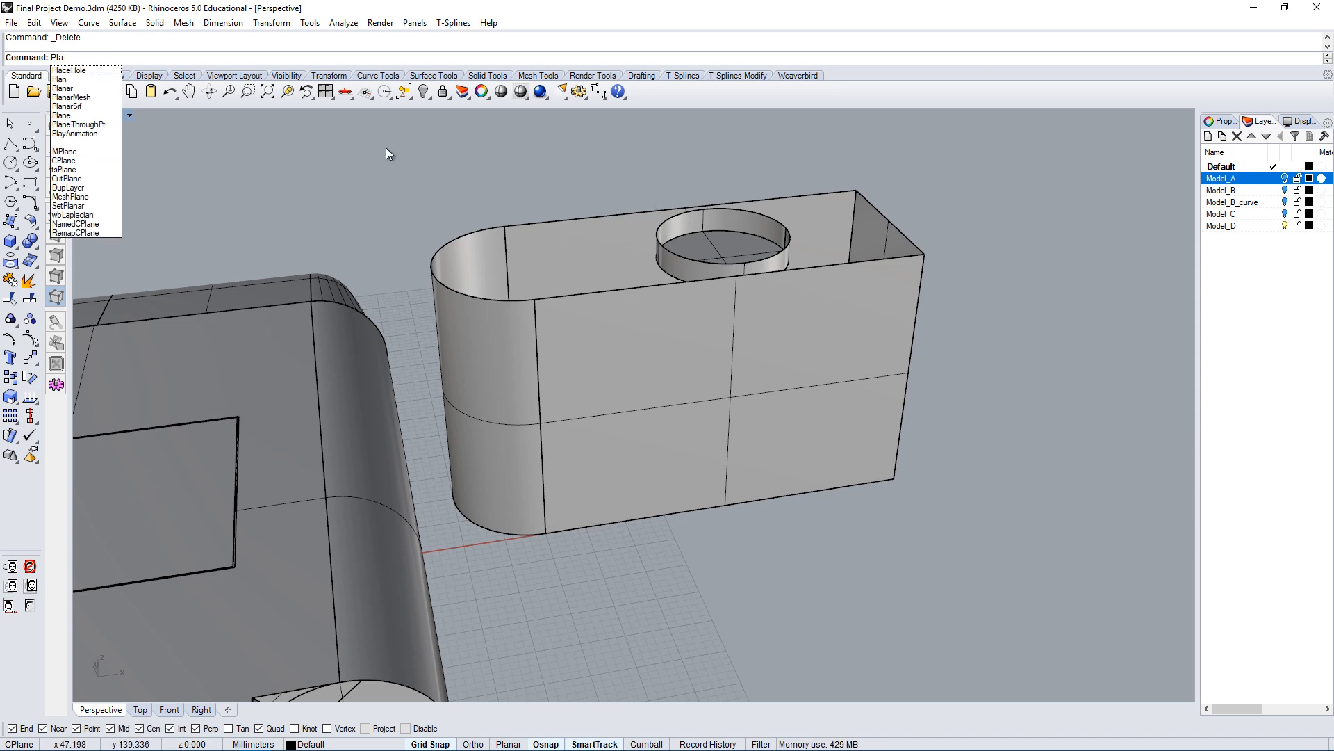
text(narSrf)
key(Return)
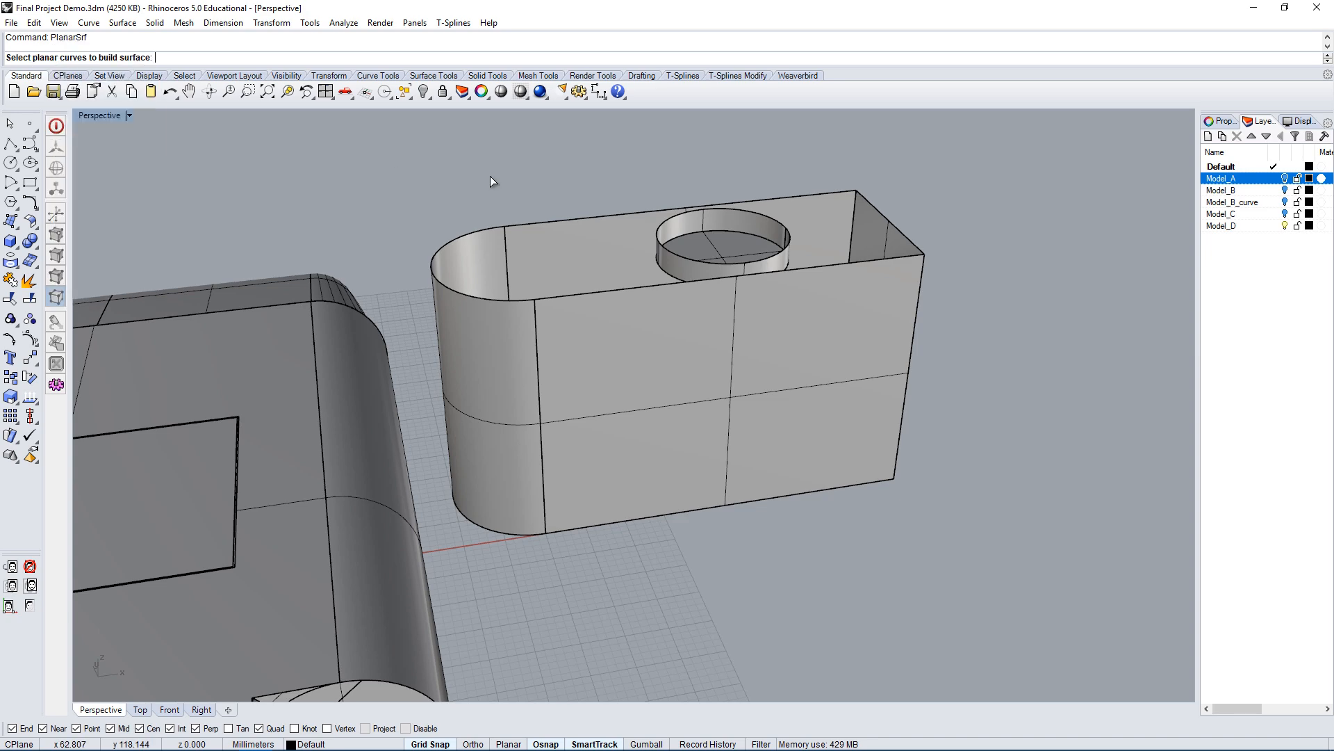
click(481, 235)
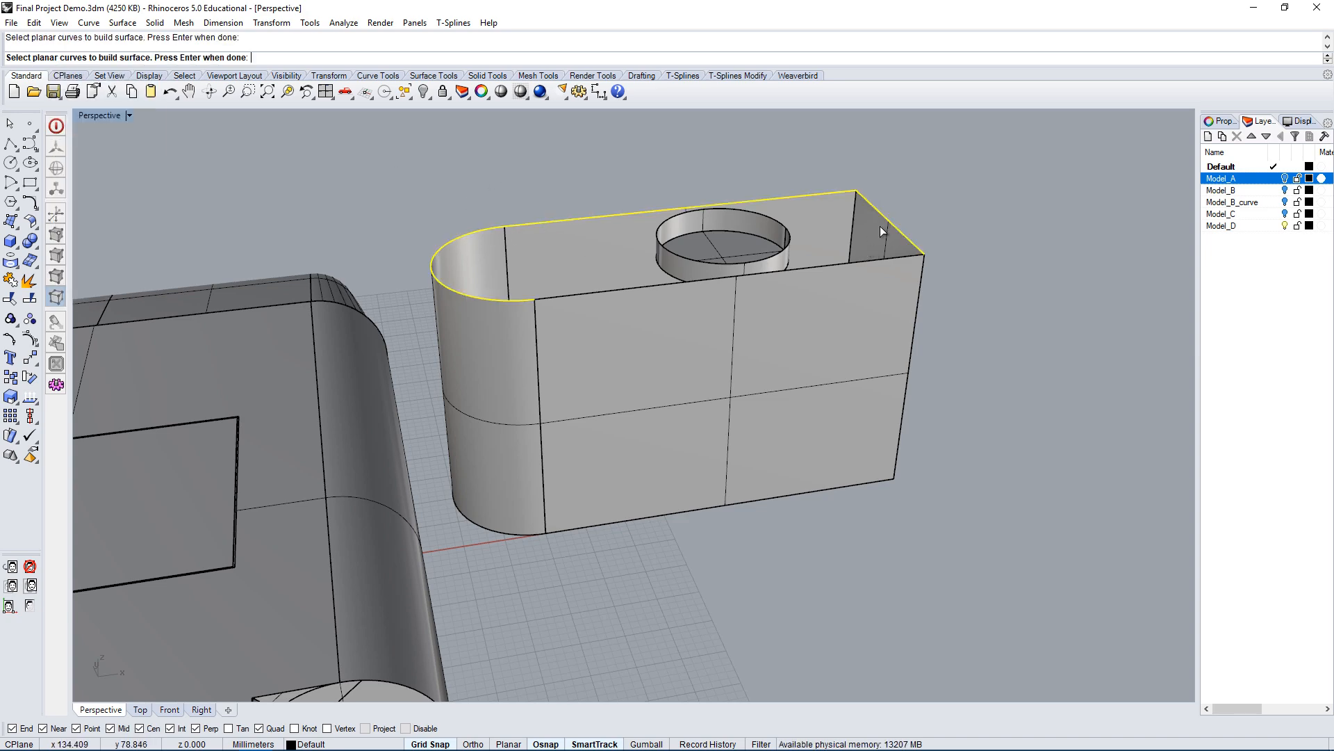
key(Return)
Trim the circular opening out of the new top surface, using the recess body as the cutting object.
right_drag(855, 252, 827, 297)
click(803, 281)
text(trim)
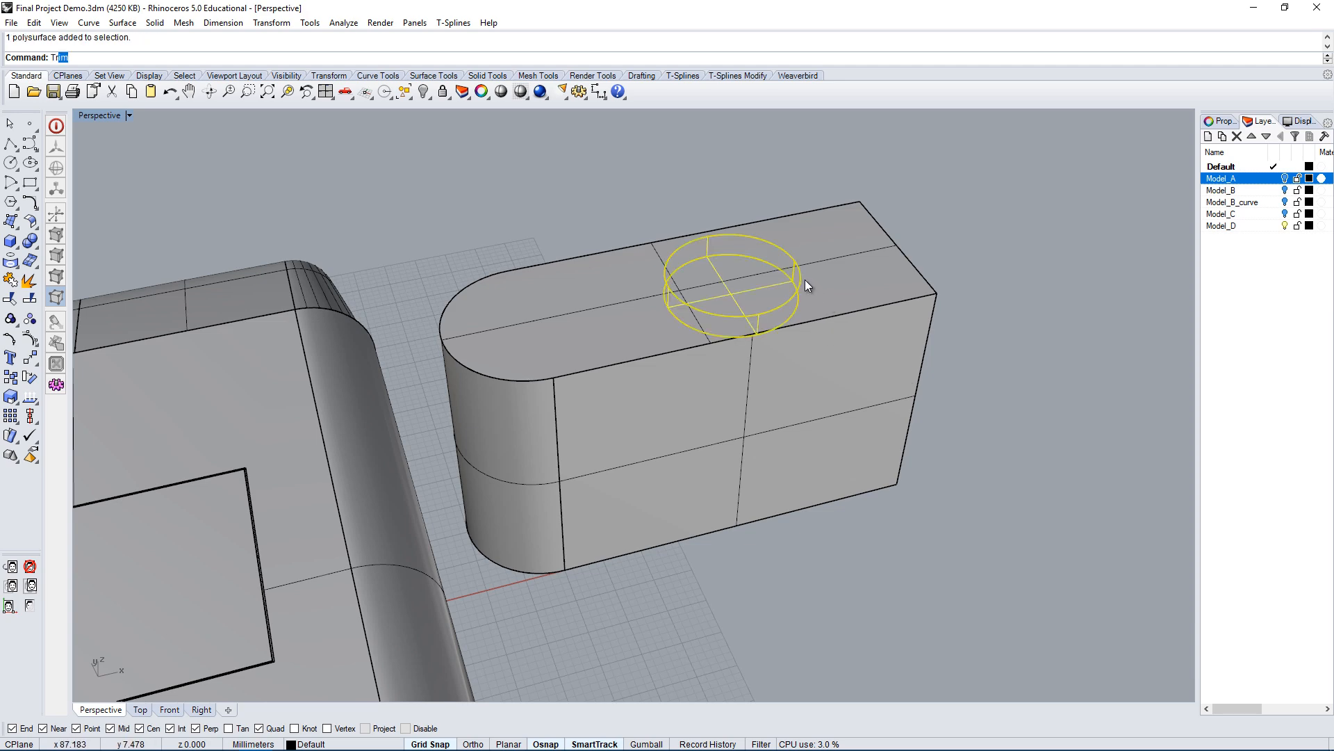
key(Return)
click(761, 301)
right_drag(761, 302, 730, 300)
key(Return)
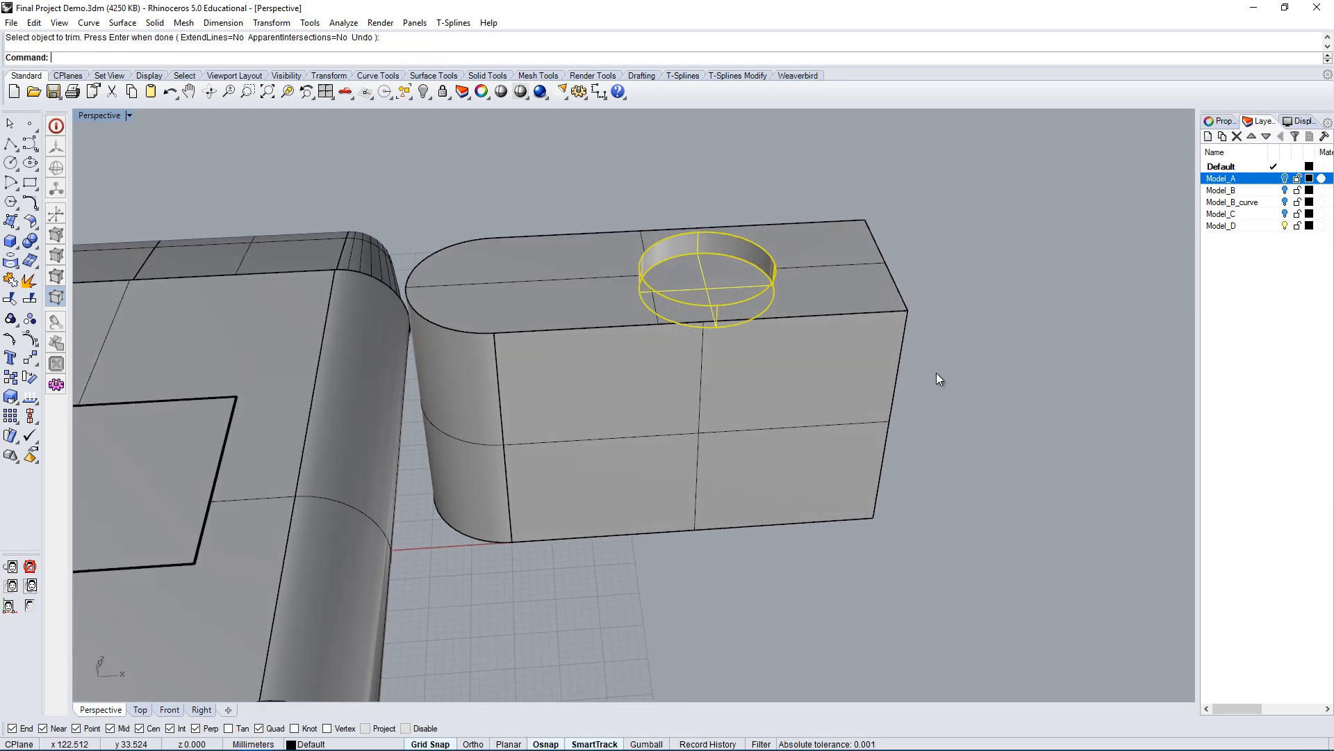
Join the trimmed top surface, the recess and the block's walls into one polysurface.
right_drag(936, 373, 987, 257)
click(1011, 203)
drag(1005, 141, 527, 545)
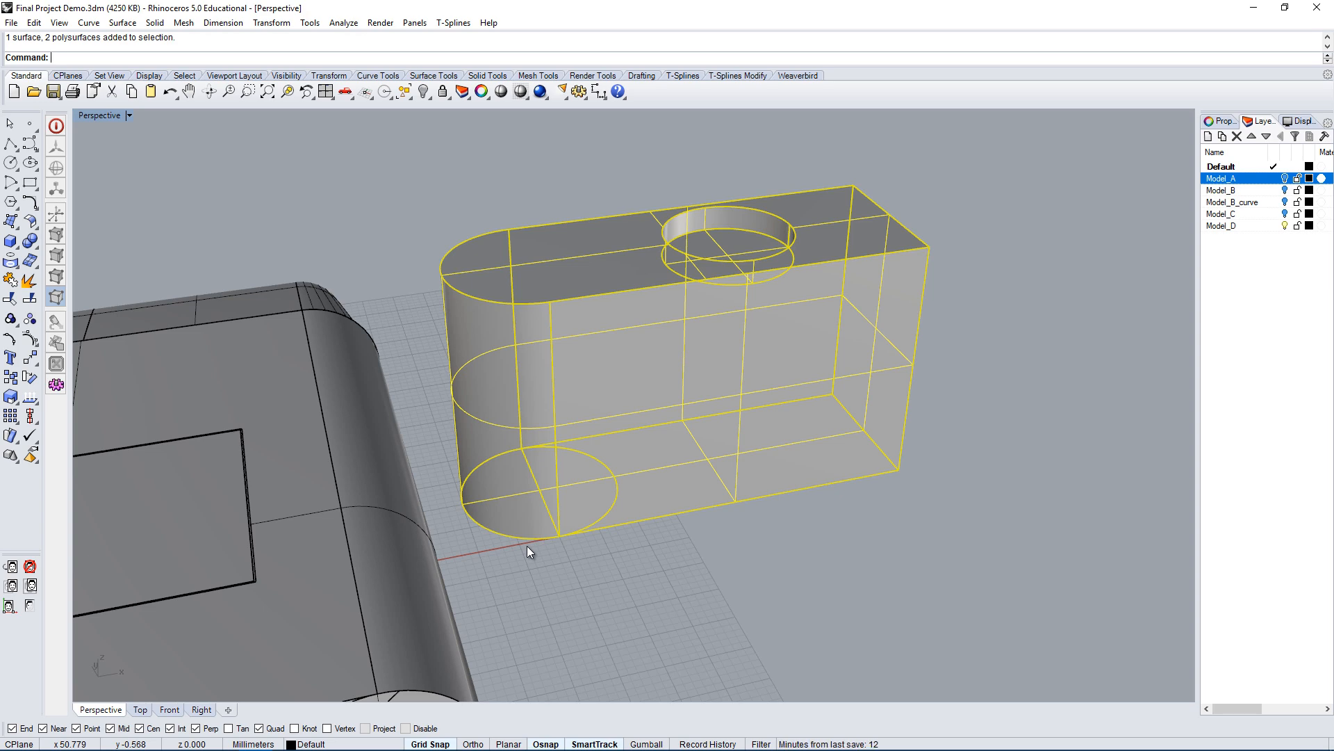
right_drag(678, 518, 694, 475)
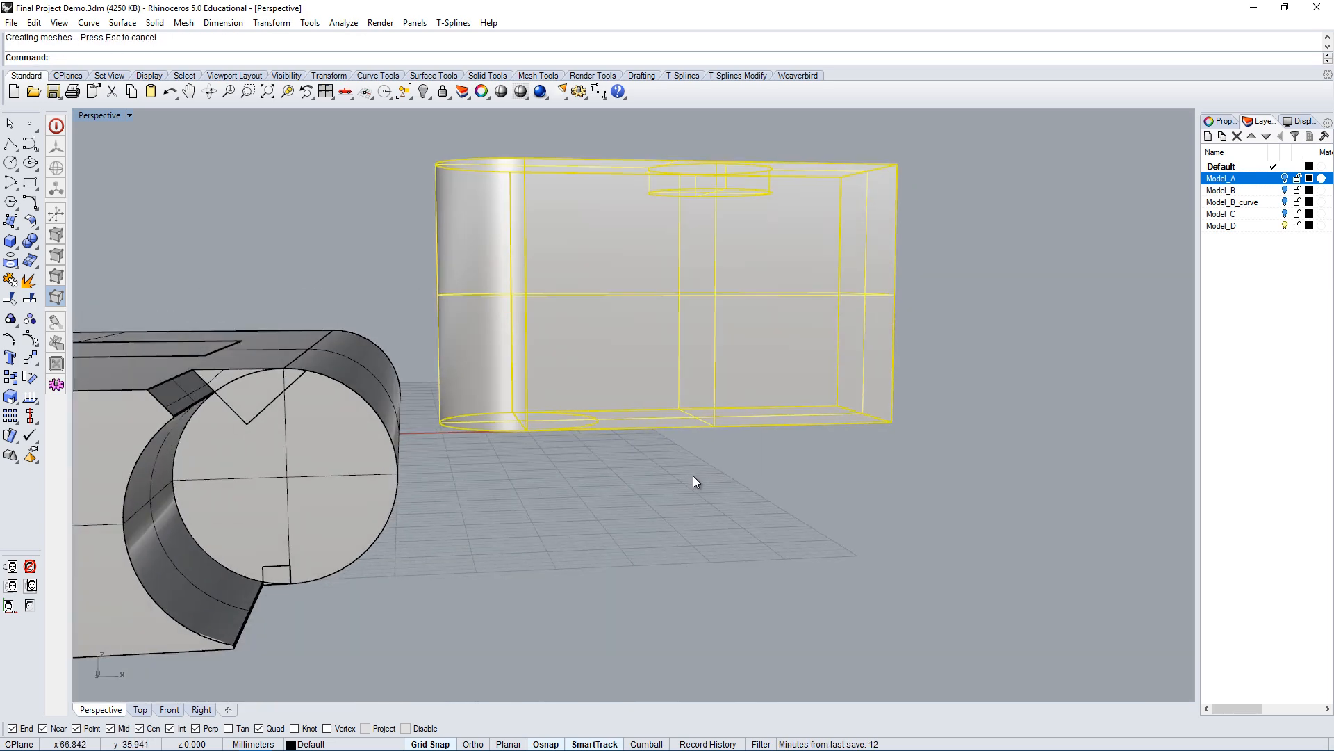
Examine the block's underside in a temporary Shaded display without wires, and check the joined solid by selecting it.
text(Fillet)
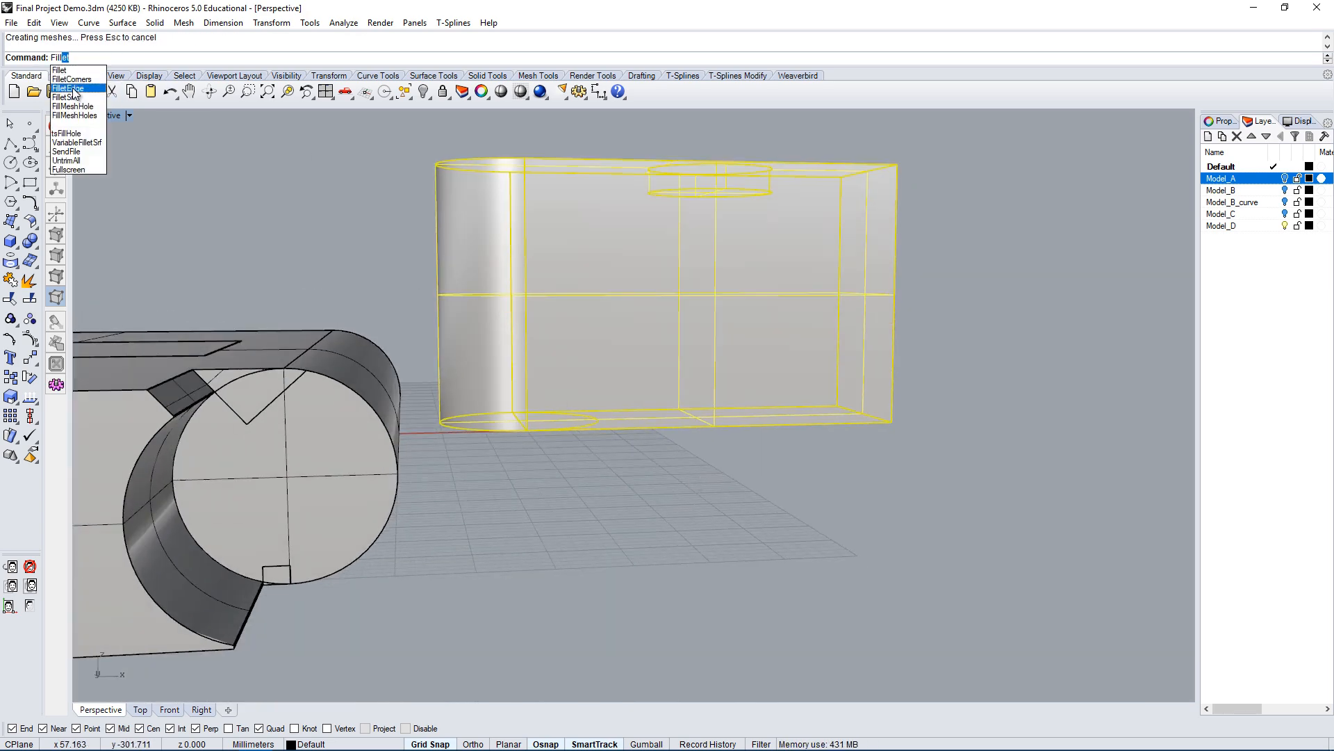
click(83, 91)
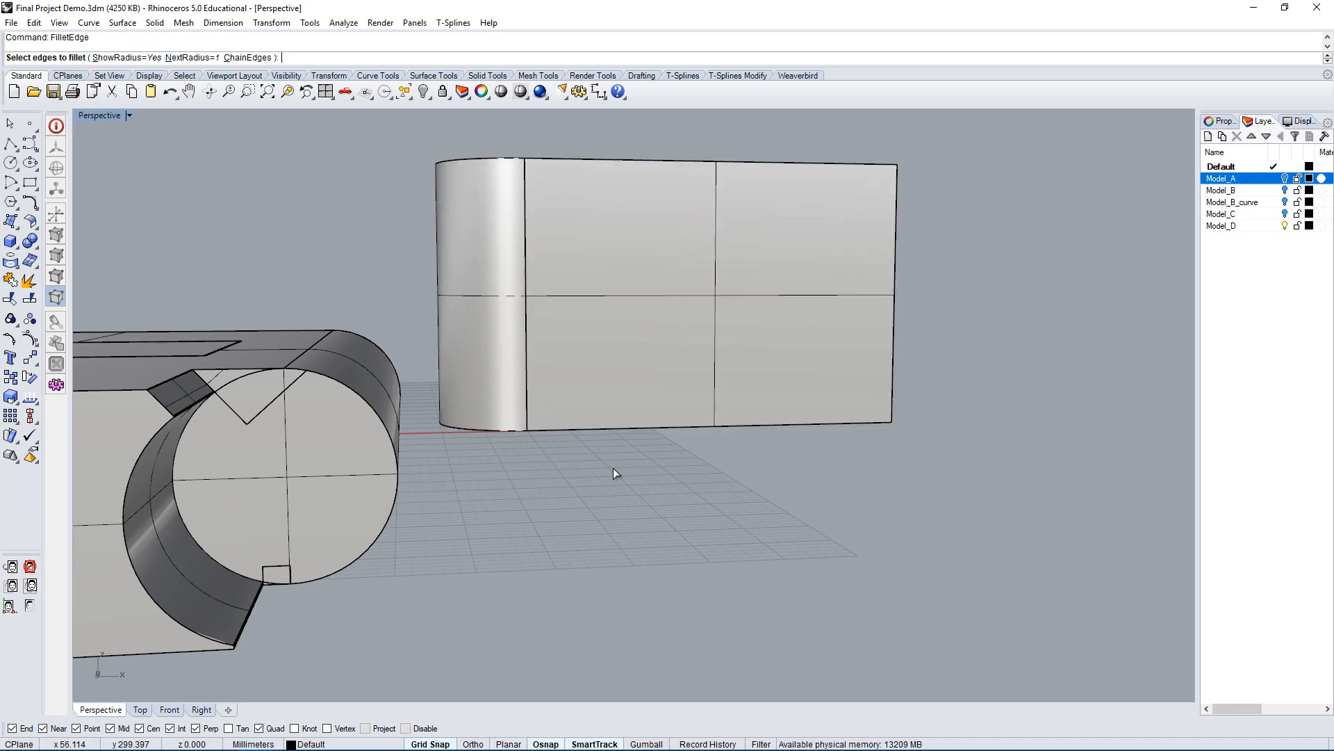
mouse_move(613, 471)
right_down()
mouse_move(667, 536)
mouse_move(655, 333)
mouse_move(541, 259)
mouse_move(459, 310)
mouse_move(591, 390)
mouse_move(578, 347)
right_up()
click(504, 94)
right_drag(471, 414, 596, 469)
middle_click(596, 468)
right_drag(639, 510, 584, 315)
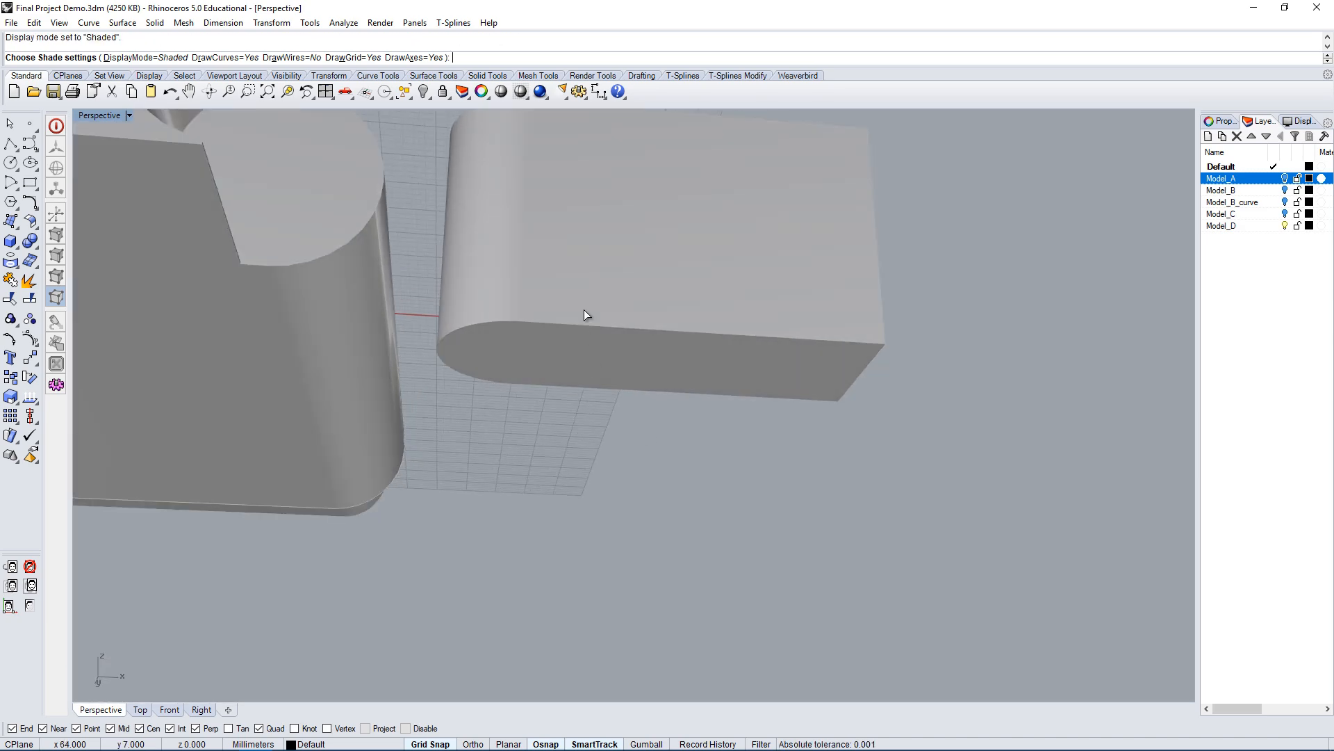
right_click(558, 441)
right_drag(577, 431, 604, 403)
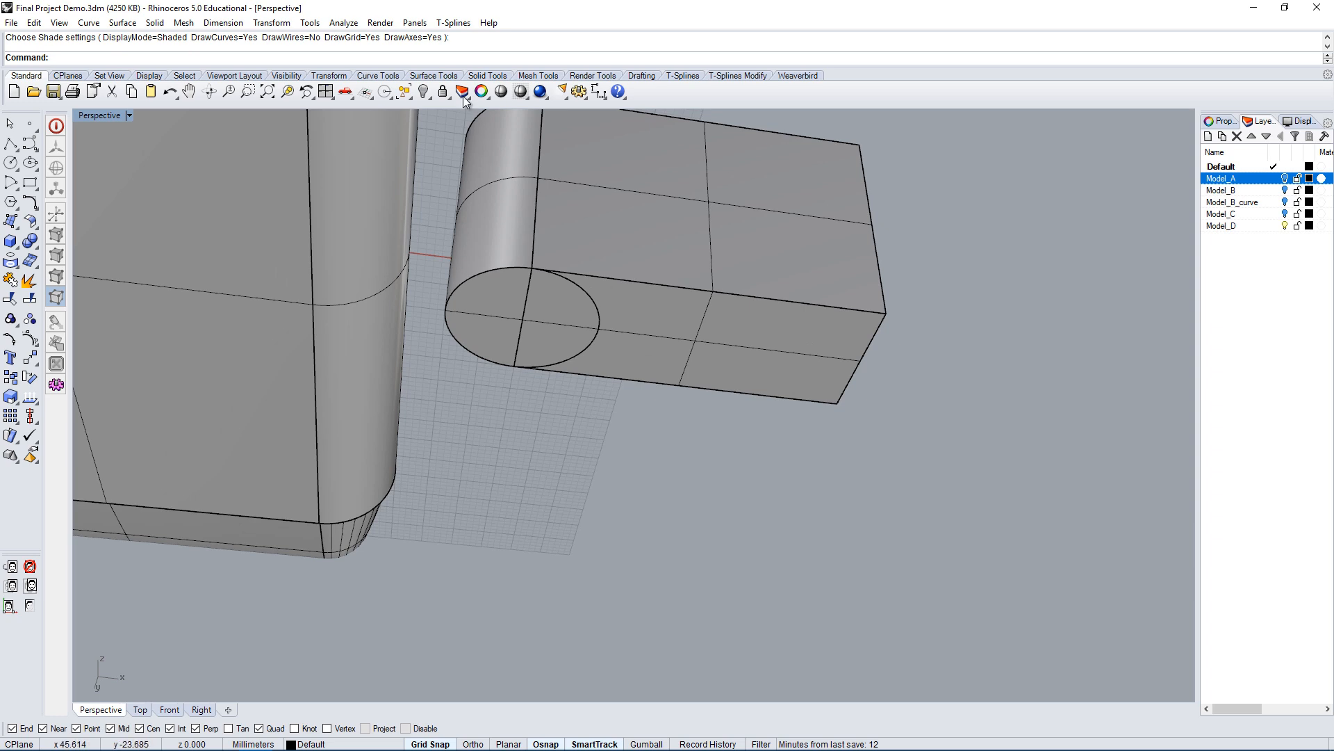
click(512, 268)
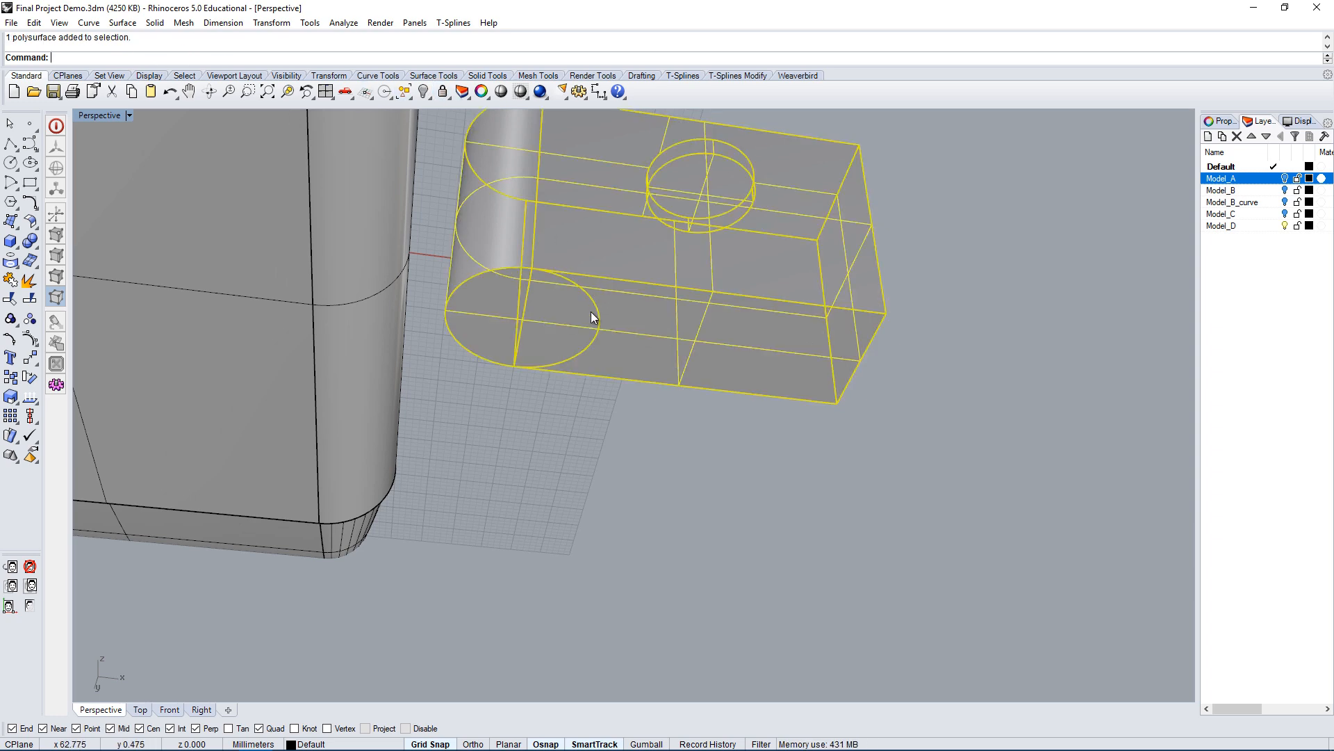
key(Escape)
Fillet the rounded end, both long edges and the short edge around the block's underside with a 0.5 mm radius.
text(Fillet)
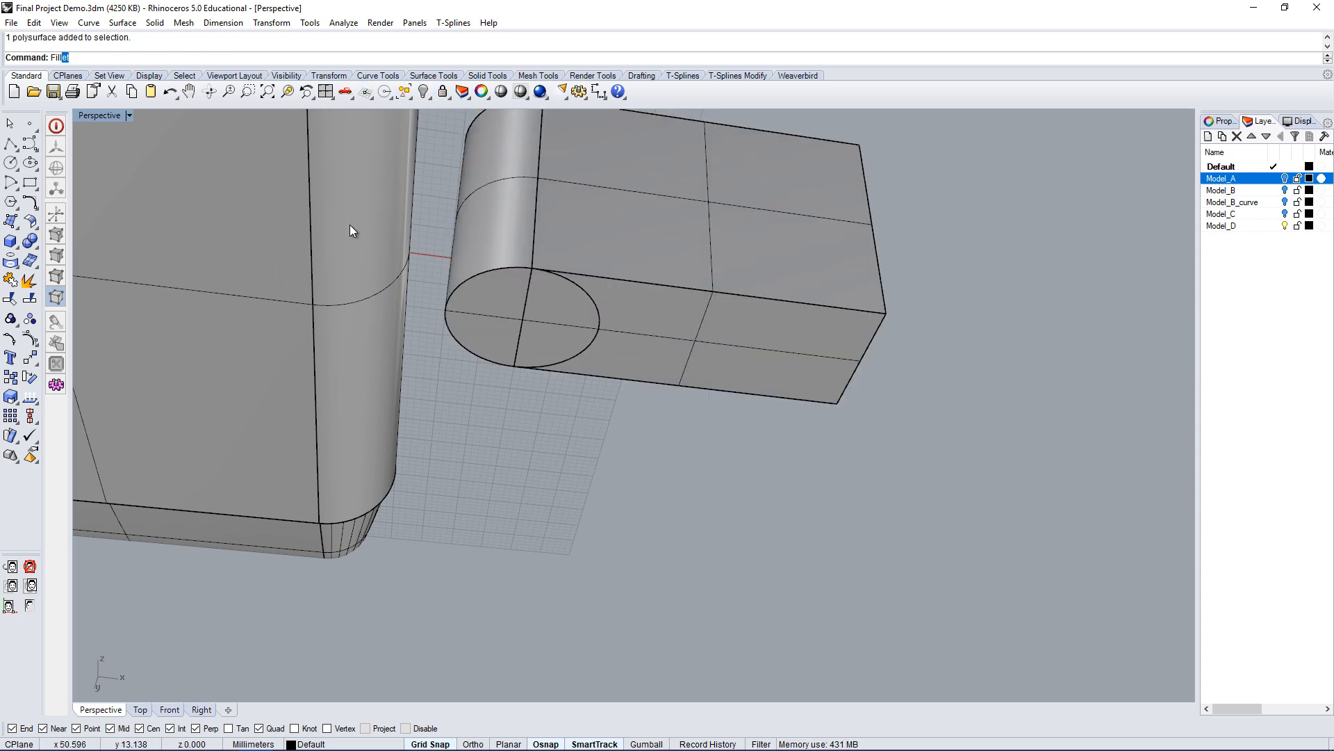
click(72, 91)
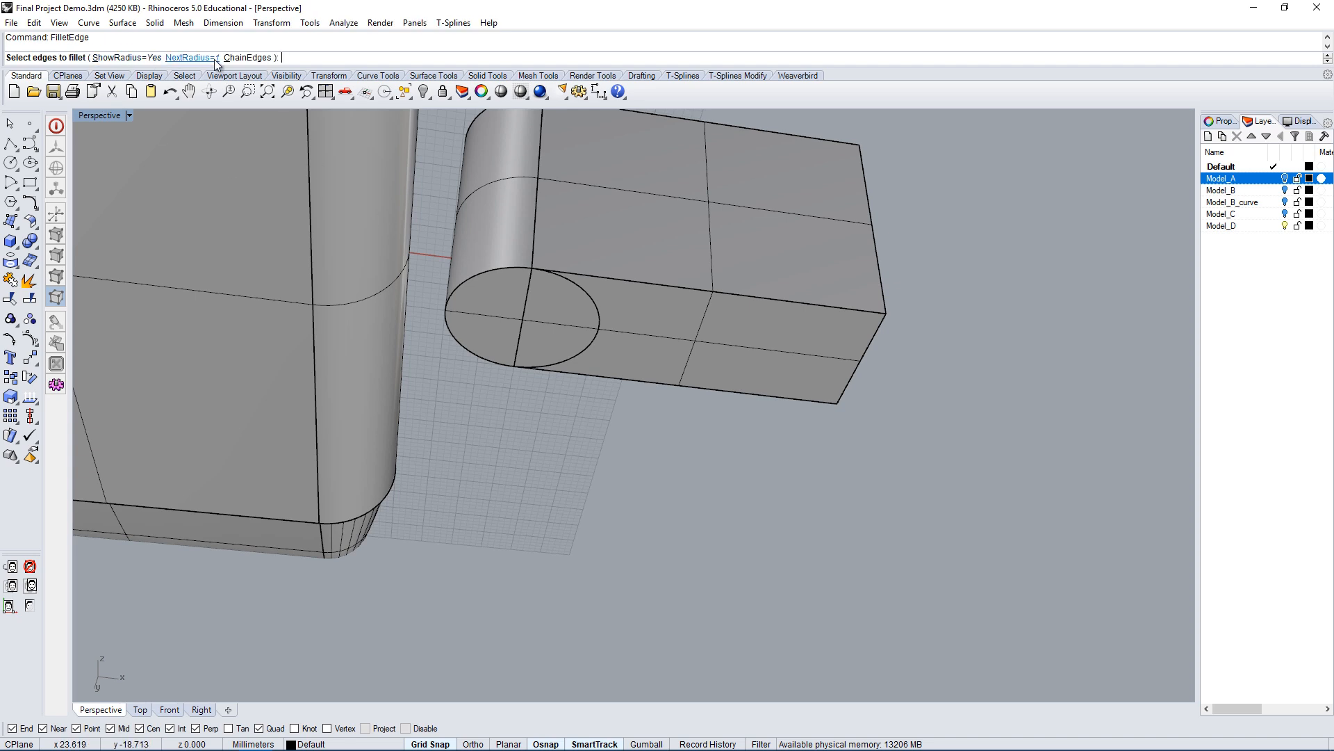
click(189, 58)
text(.5)
key(Return)
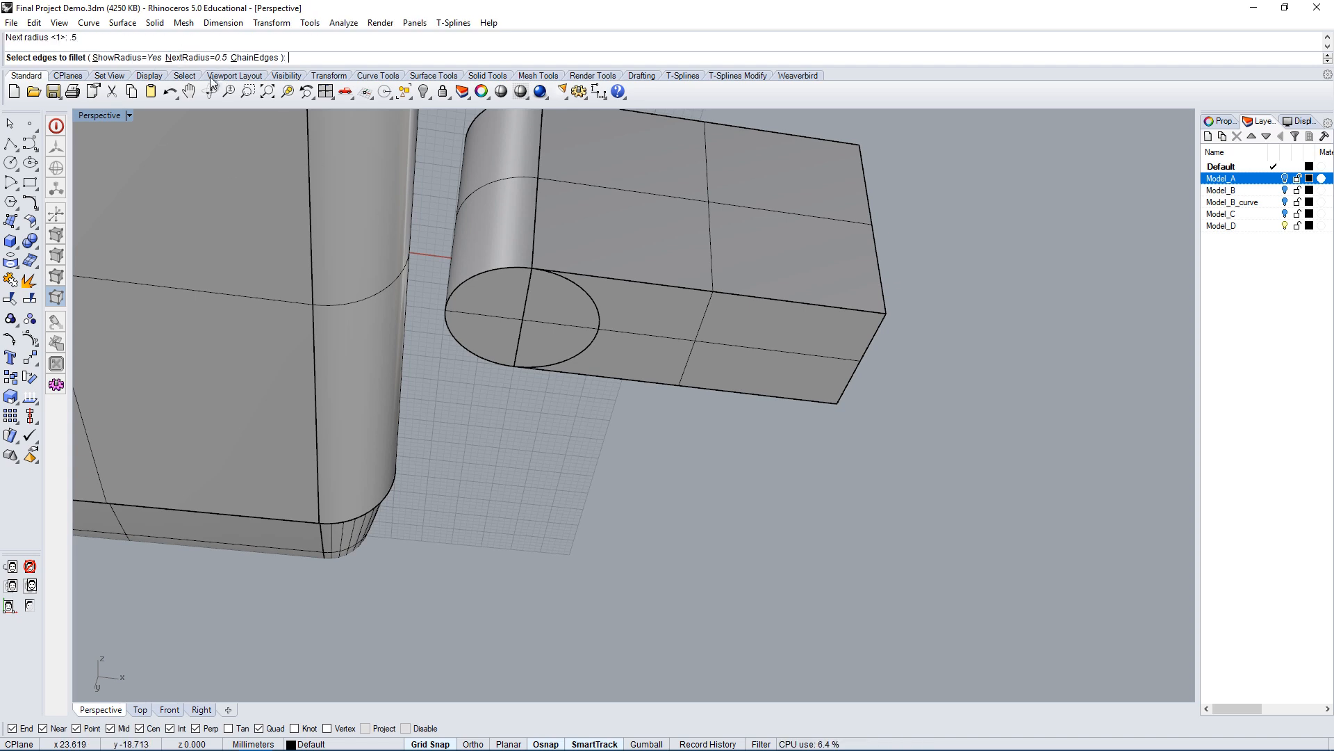
click(508, 269)
click(585, 277)
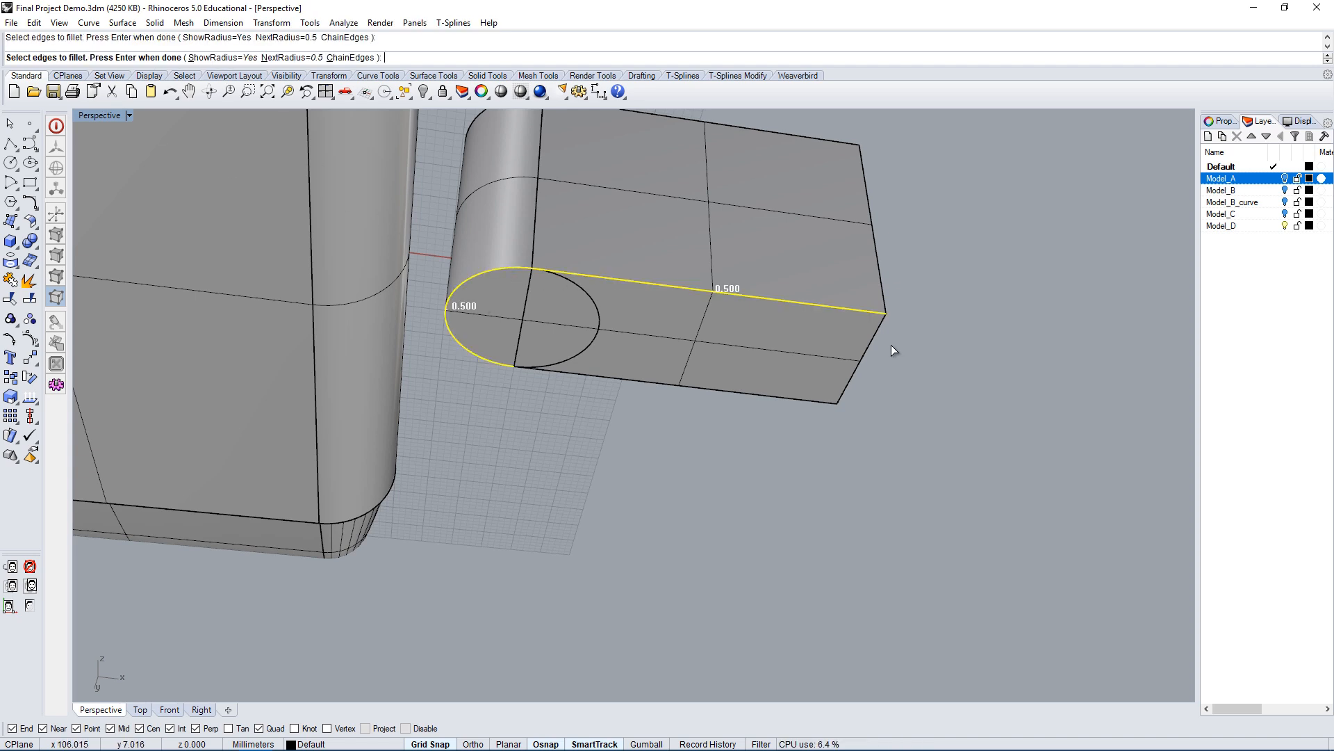
click(859, 365)
click(816, 401)
right_drag(816, 402, 804, 292)
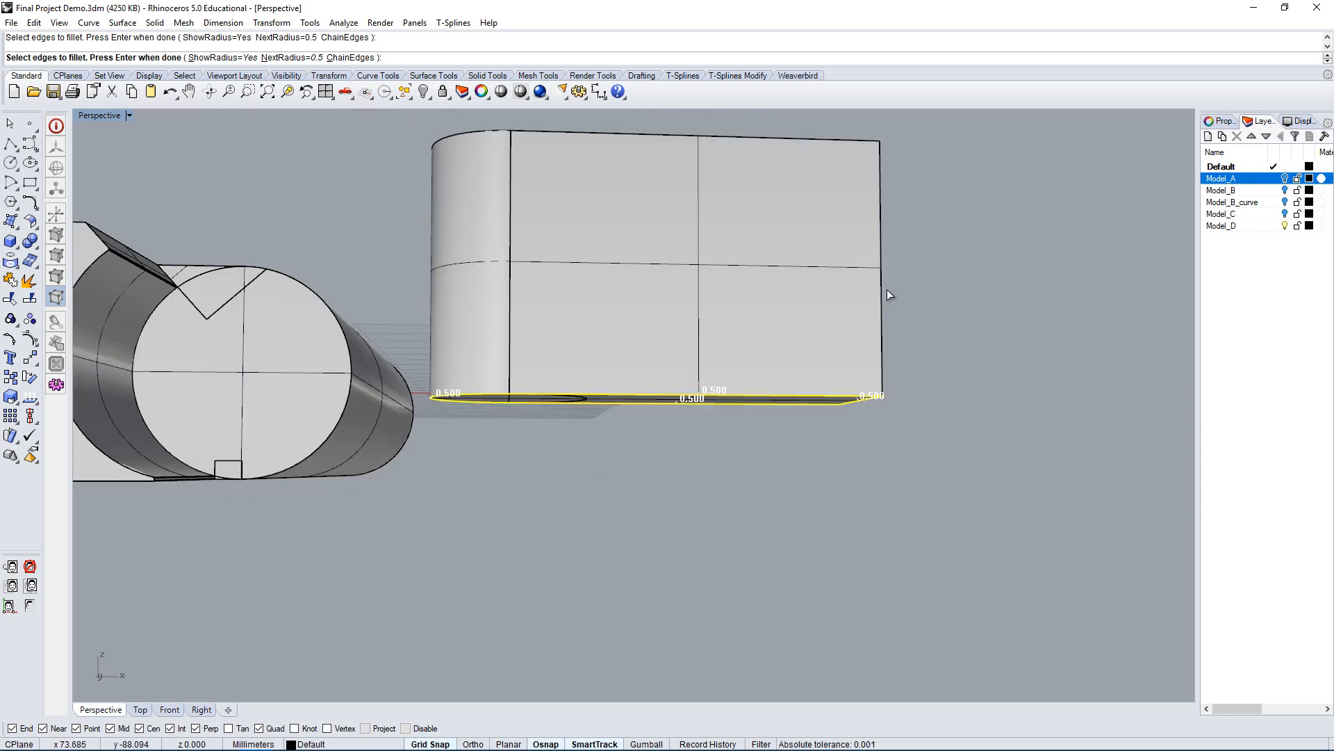
right_drag(894, 286, 556, 206)
key(Return)
key(Return)
Inspect the underside fillet up close where the rounded end meets the straight edges and the leftover circle seam.
scroll(589, 214, up, 9)
scroll(563, 182, up, 4)
click(453, 294)
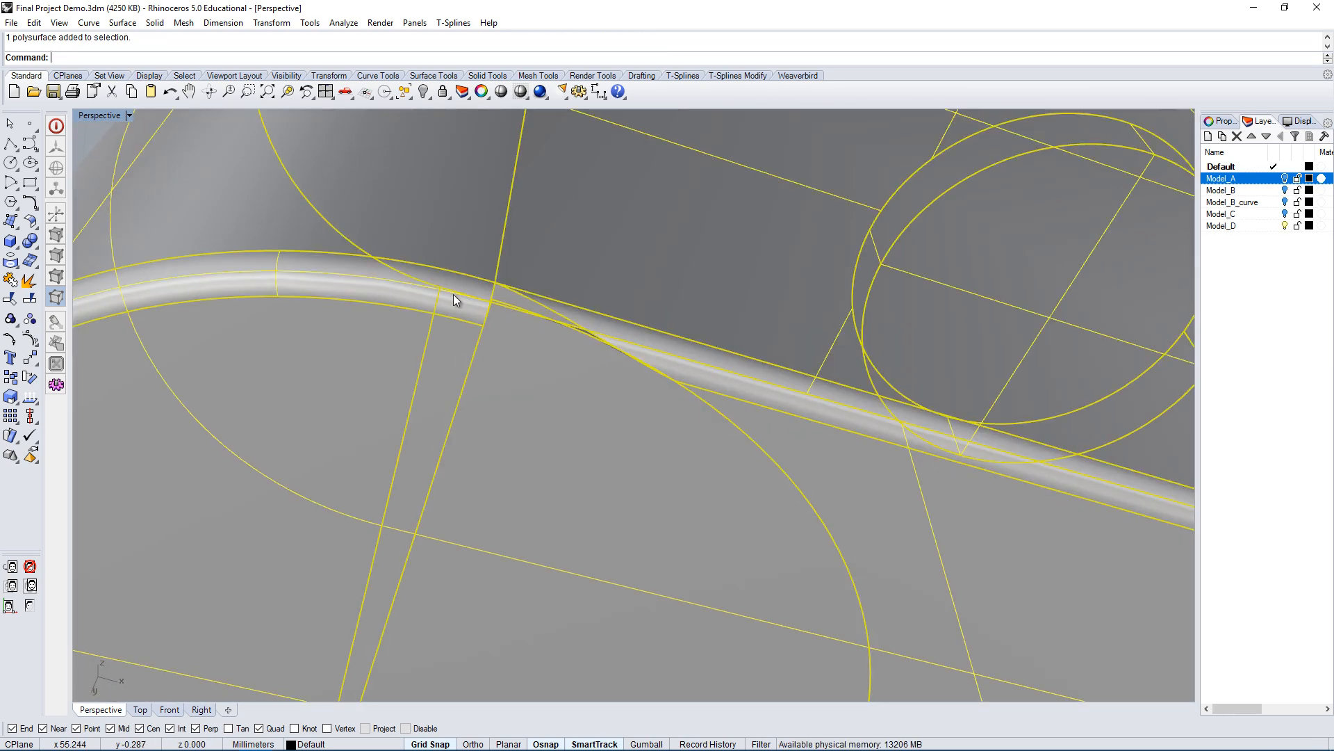
scroll(519, 274, down, 2)
scroll(519, 274, down, 3)
scroll(506, 308, up, 3)
key(Escape)
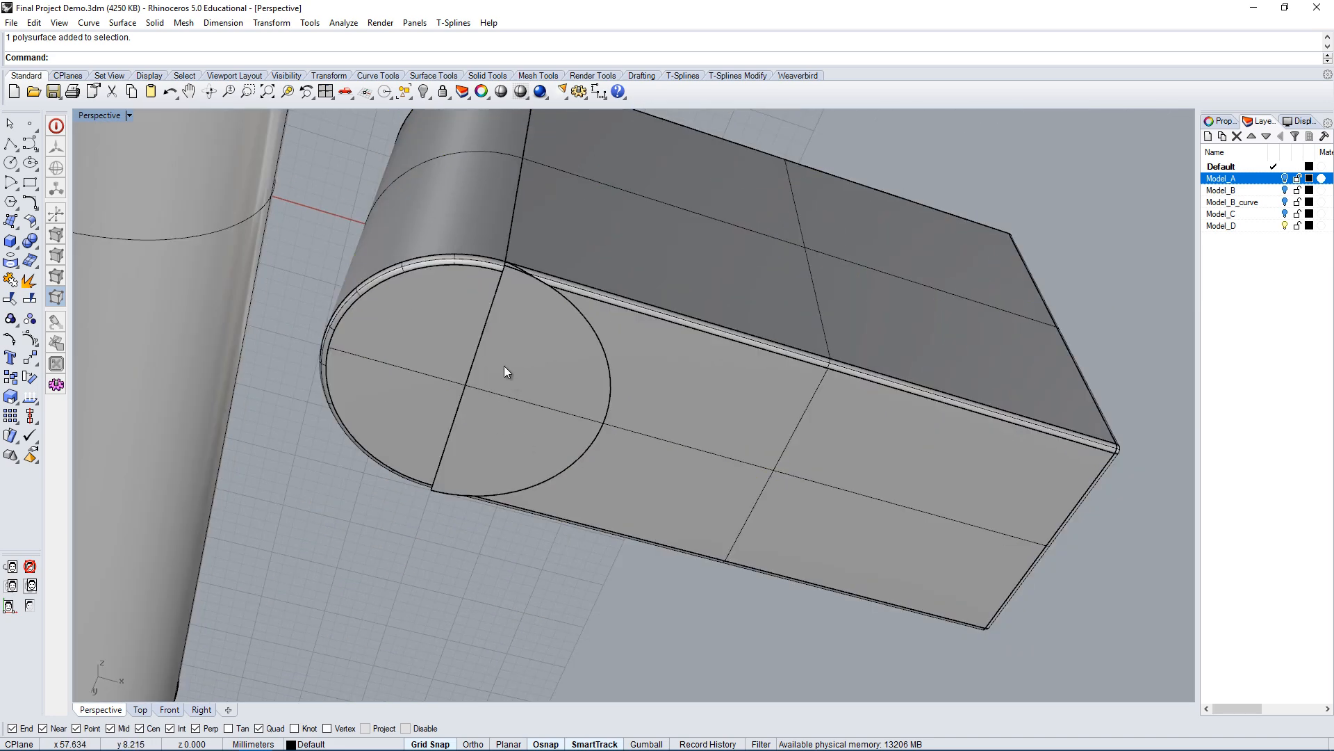
right_drag(652, 415, 633, 309)
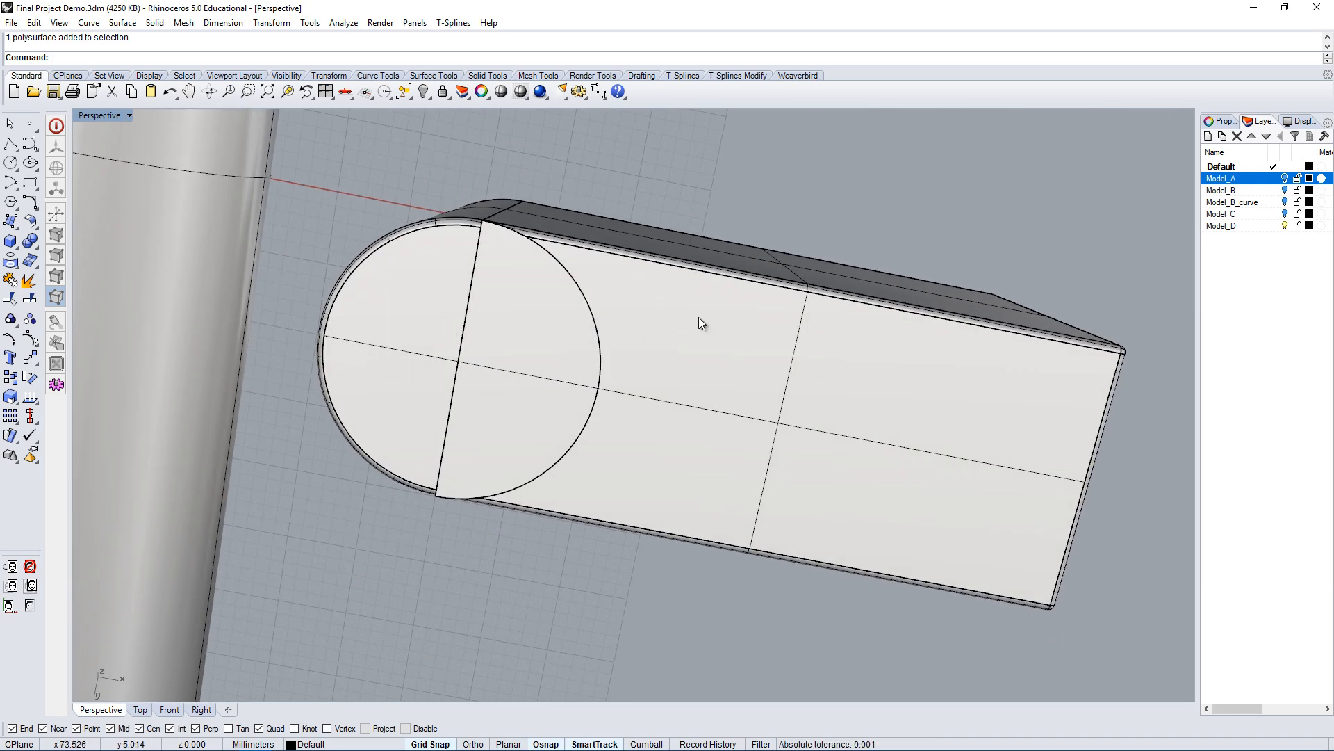
right_drag(700, 322, 548, 435)
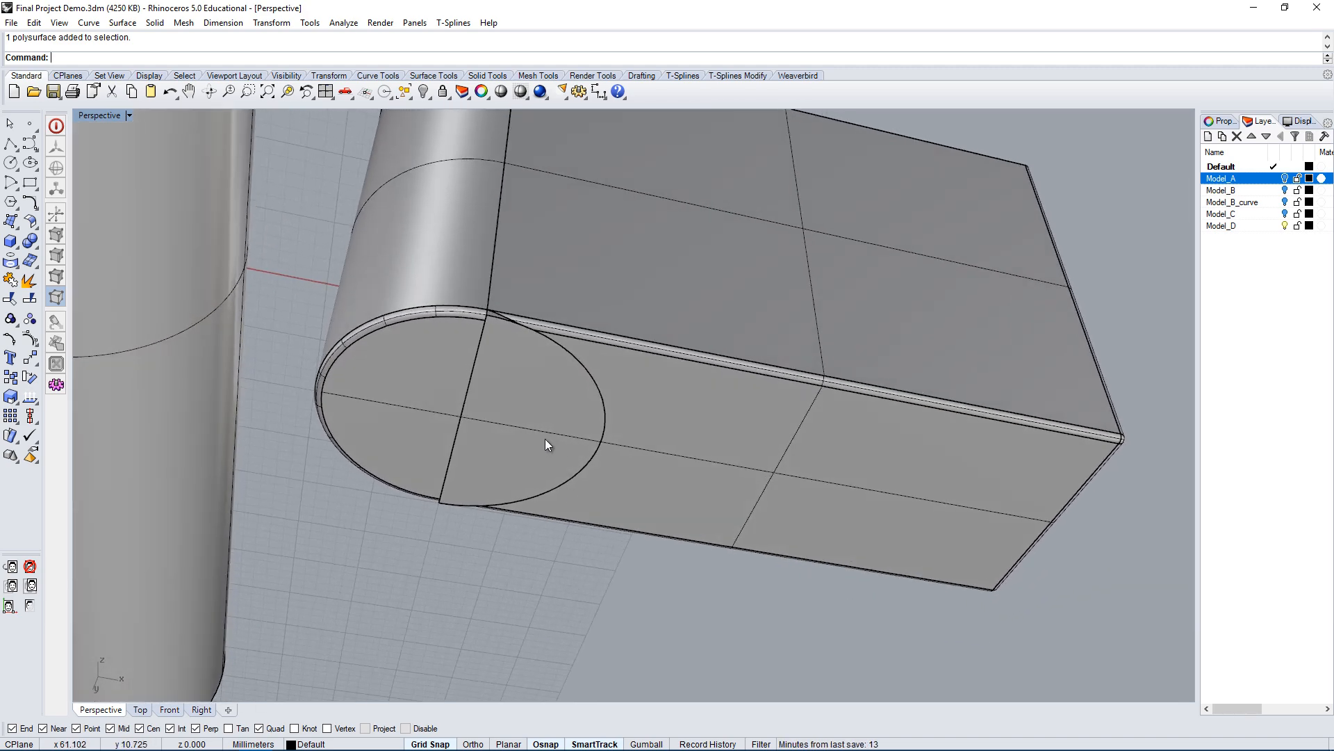
right_drag(521, 387, 442, 276)
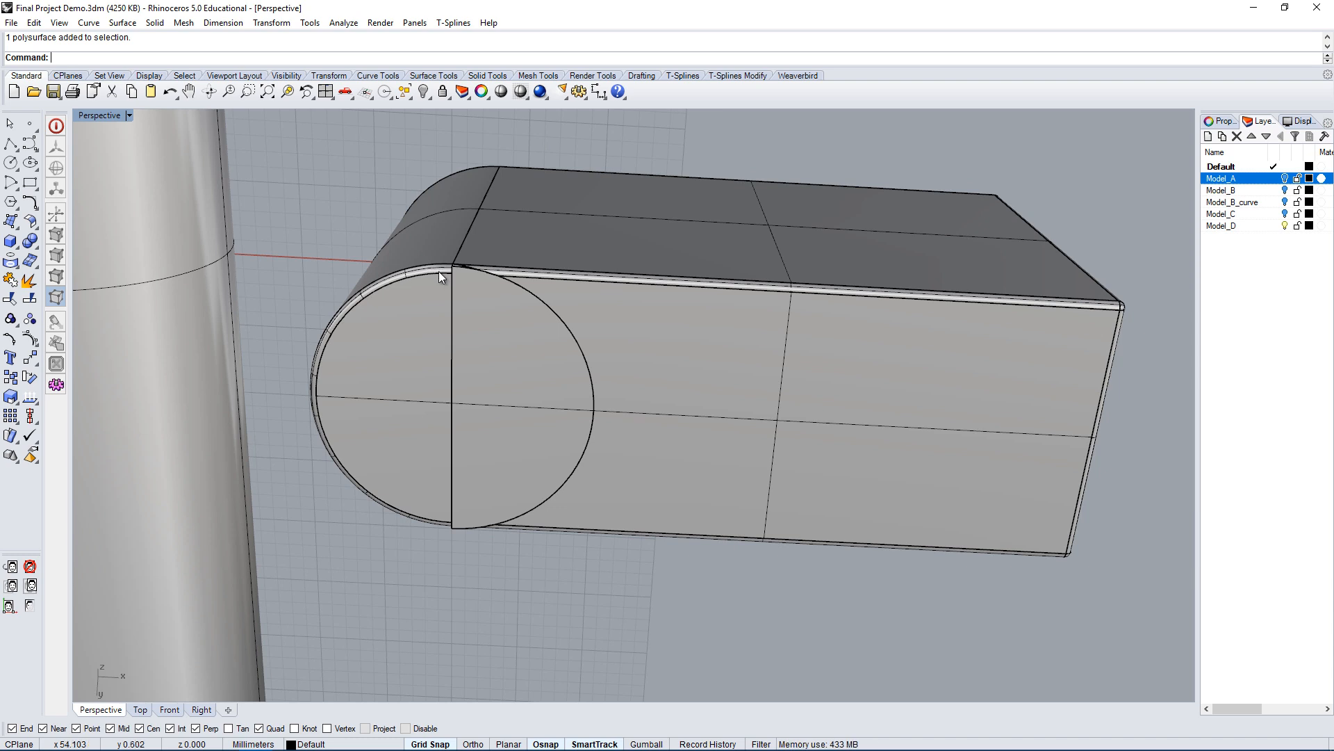
scroll(445, 271, up, 2)
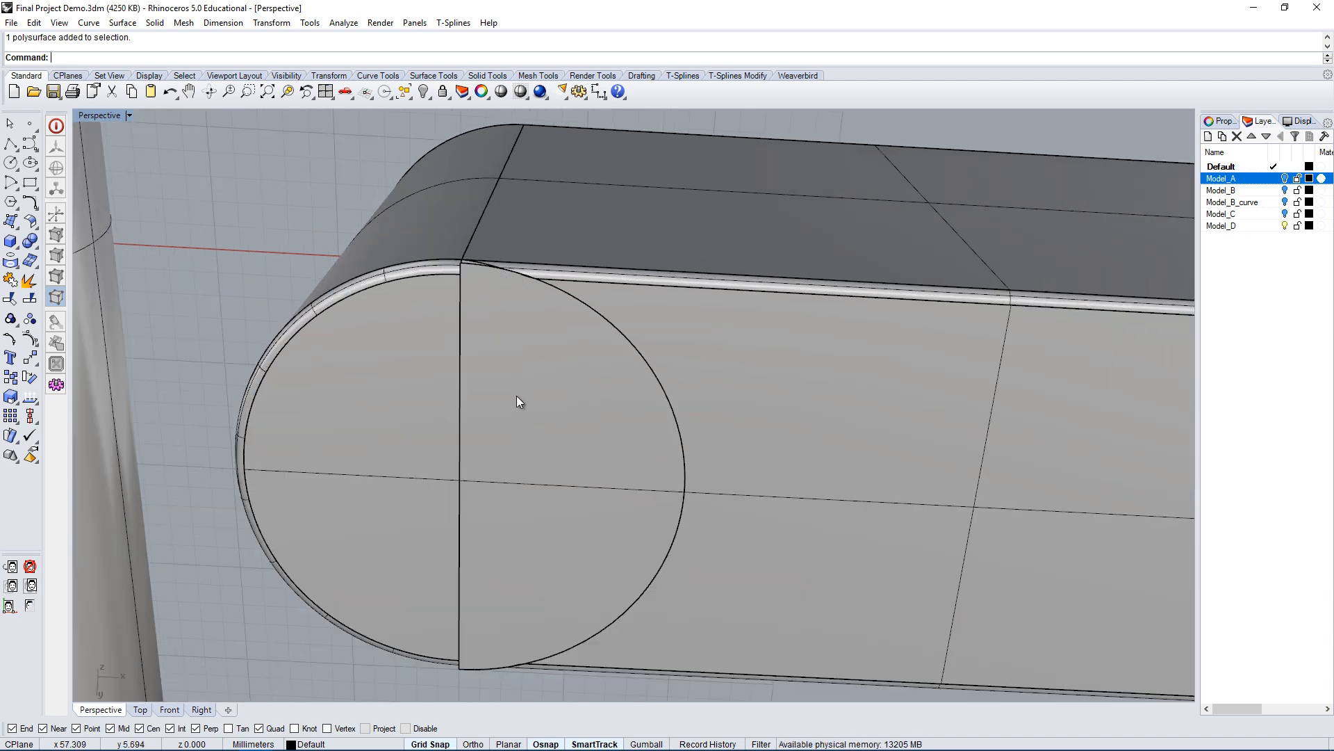
right_drag(586, 280, 567, 320)
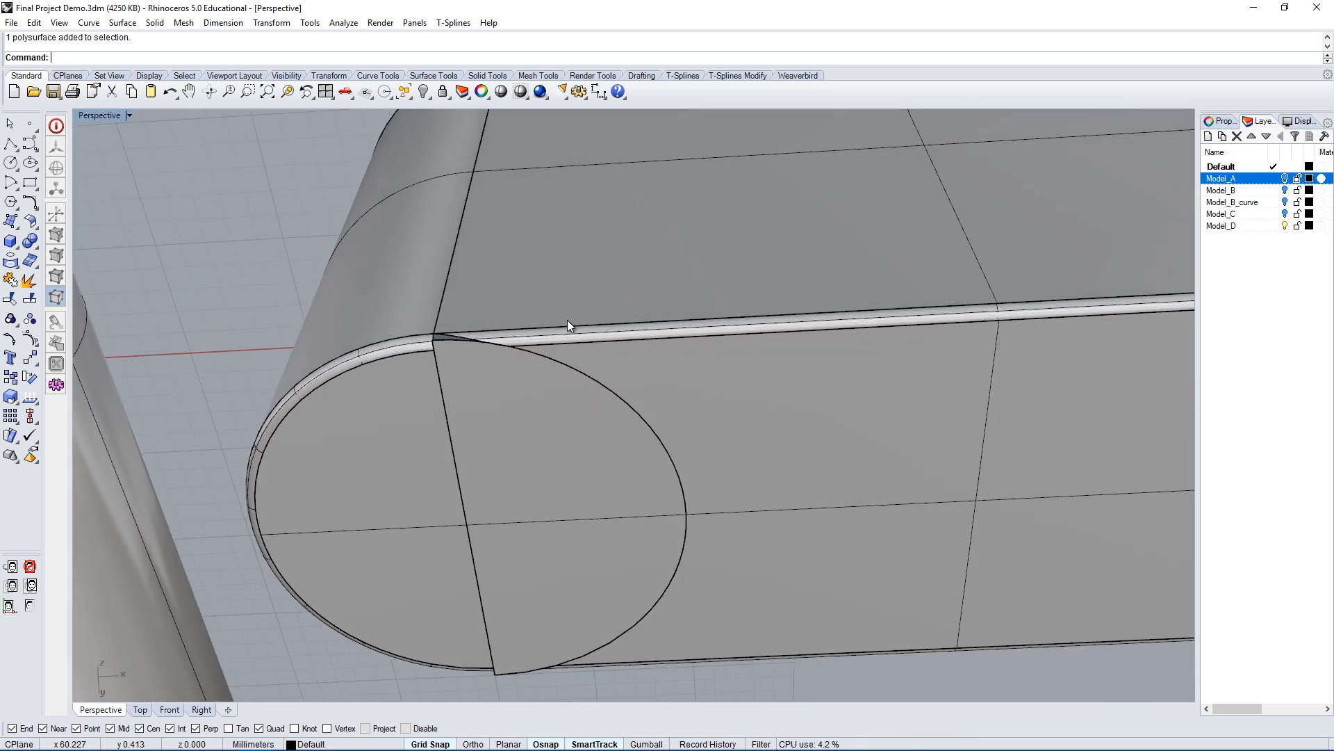
click(478, 340)
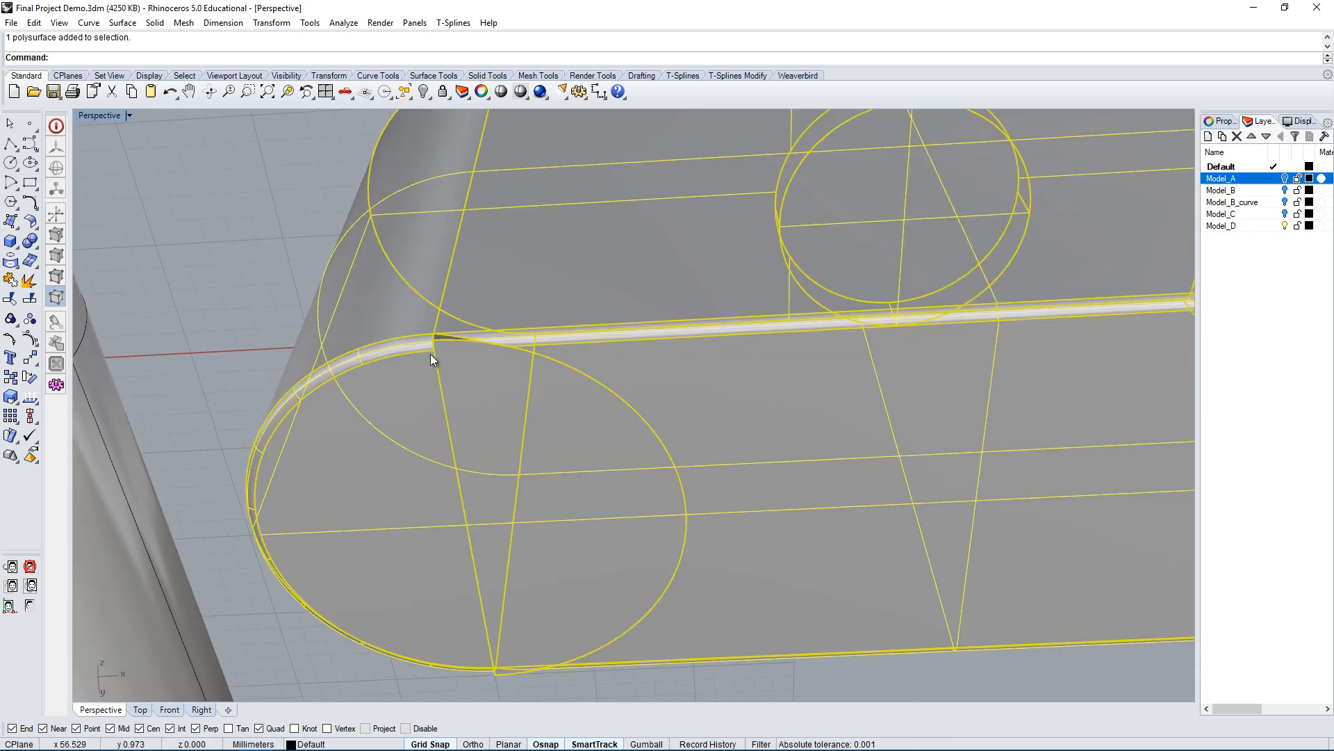
right_drag(426, 350, 468, 338)
scroll(468, 338, down, 4)
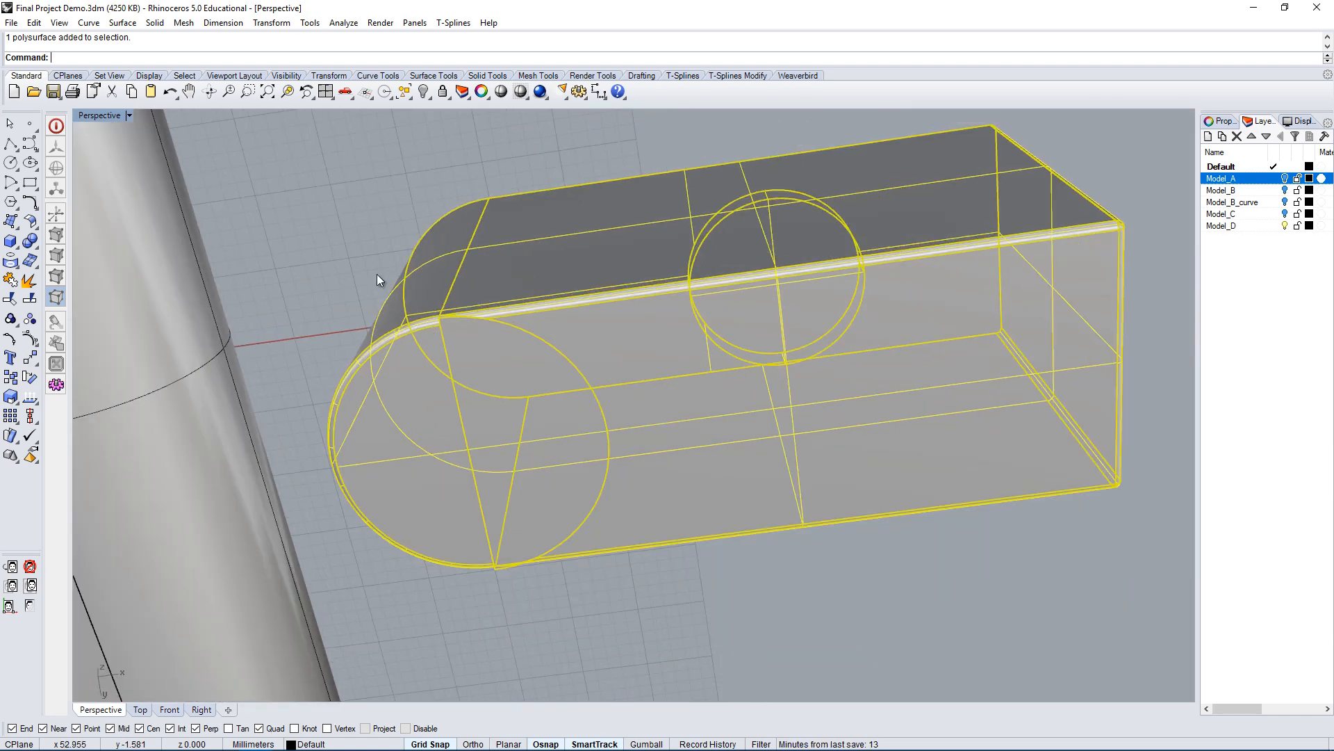
click(377, 273)
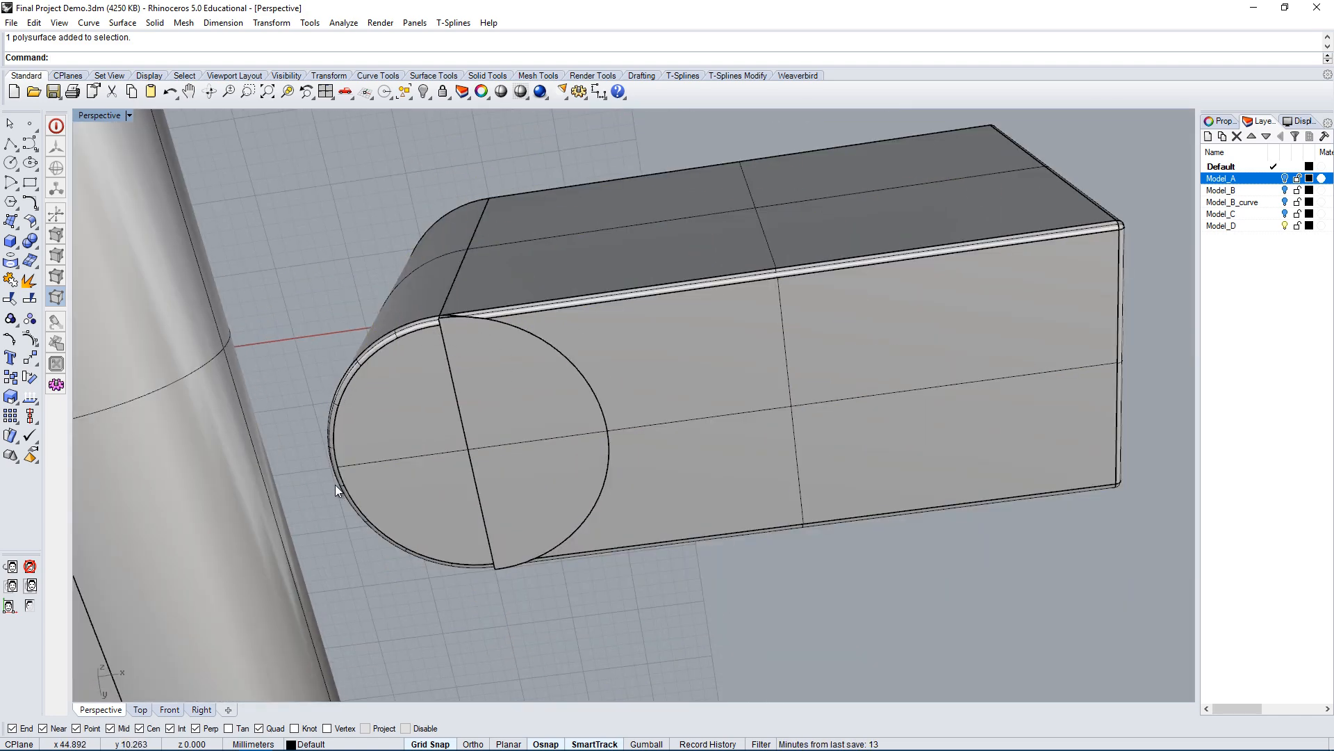
Start a 0.5 mm edge fillet and select the block's rounded end and both long edges around its top face.
right_drag(1165, 272, 623, 258)
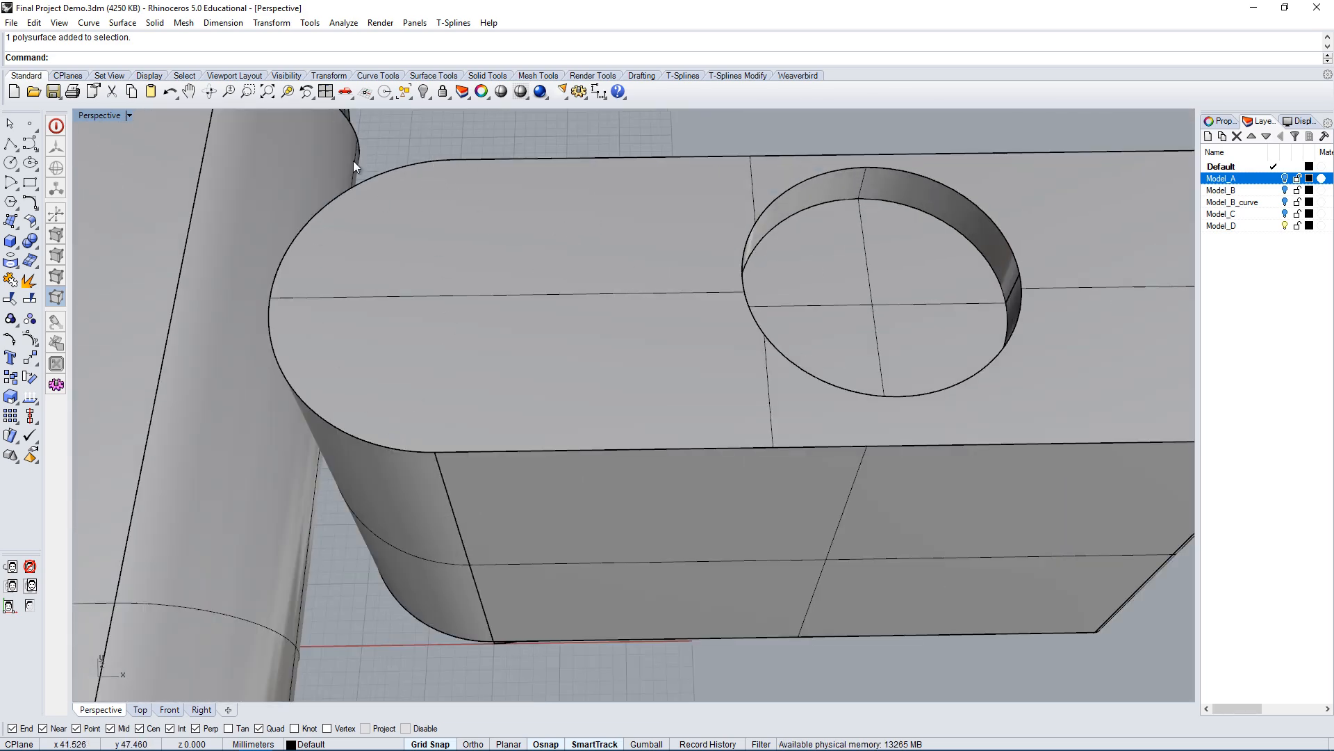
right_drag(450, 527, 443, 263)
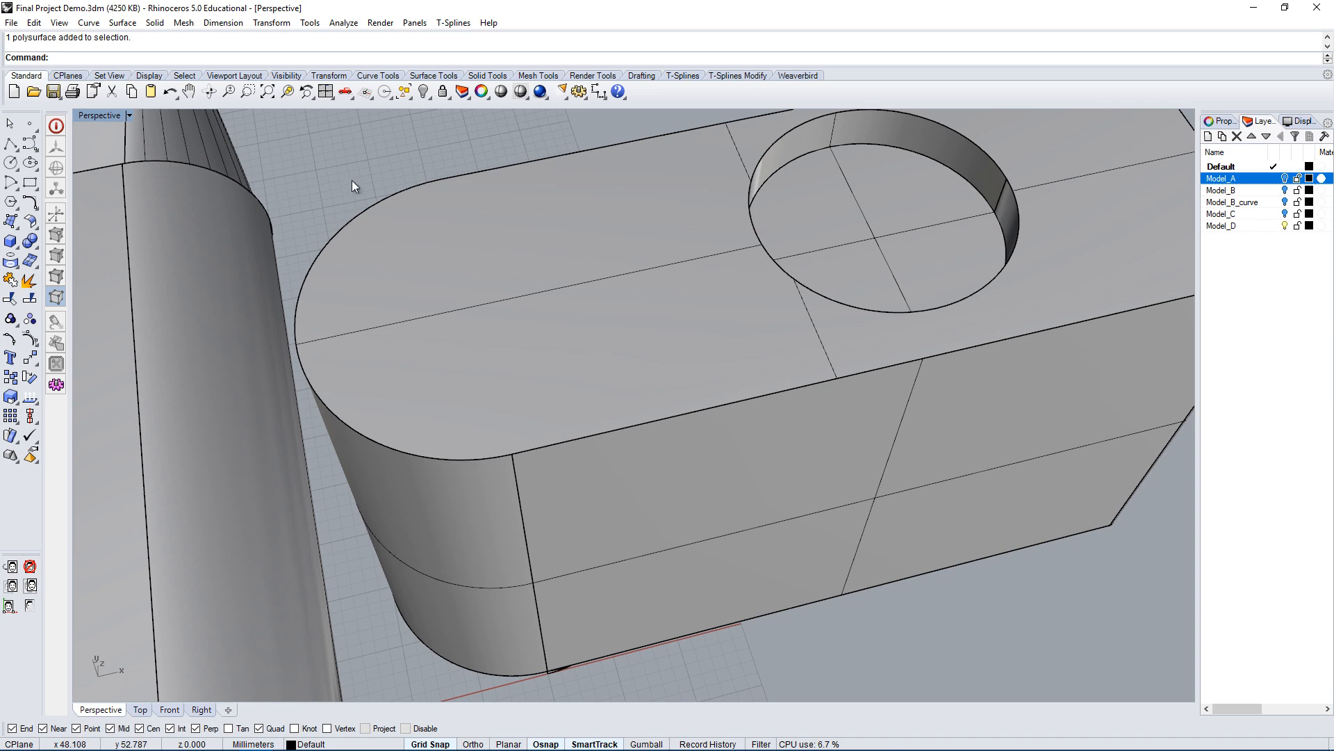
text(filletedge)
key(Return)
click(408, 190)
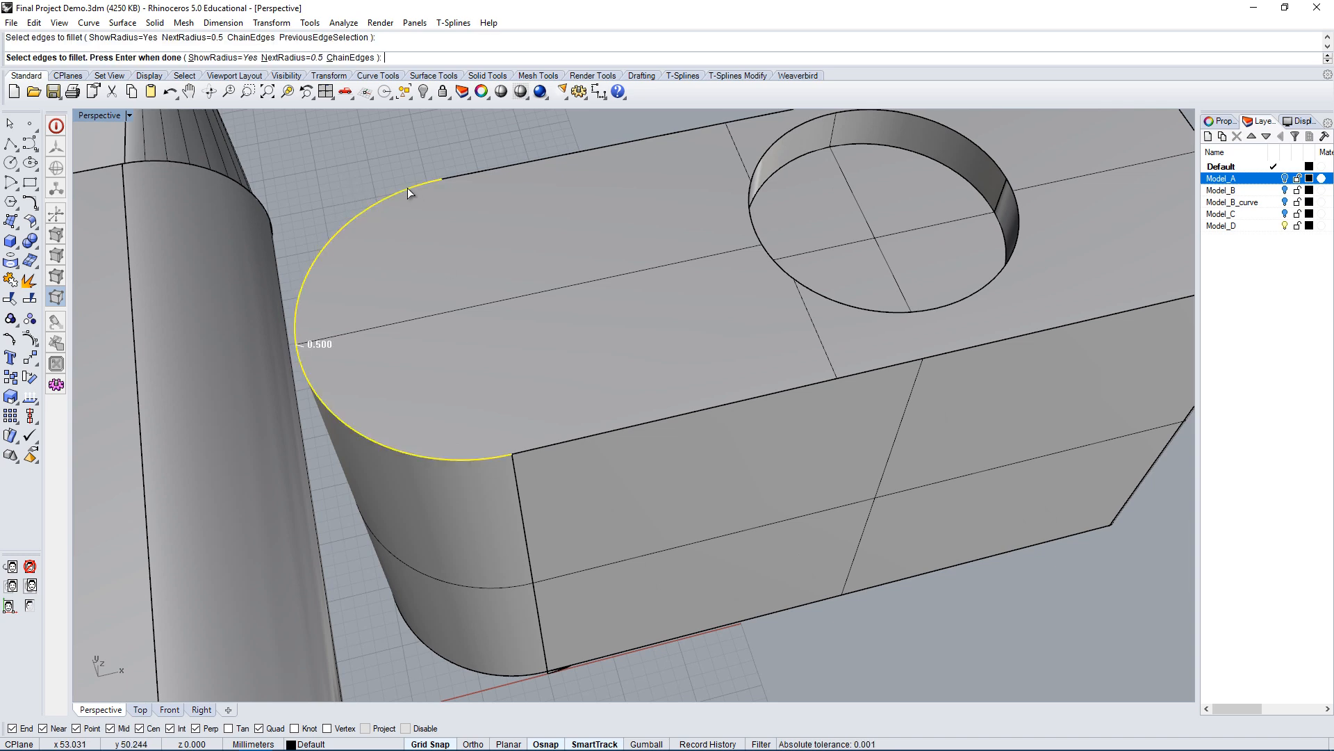
click(467, 176)
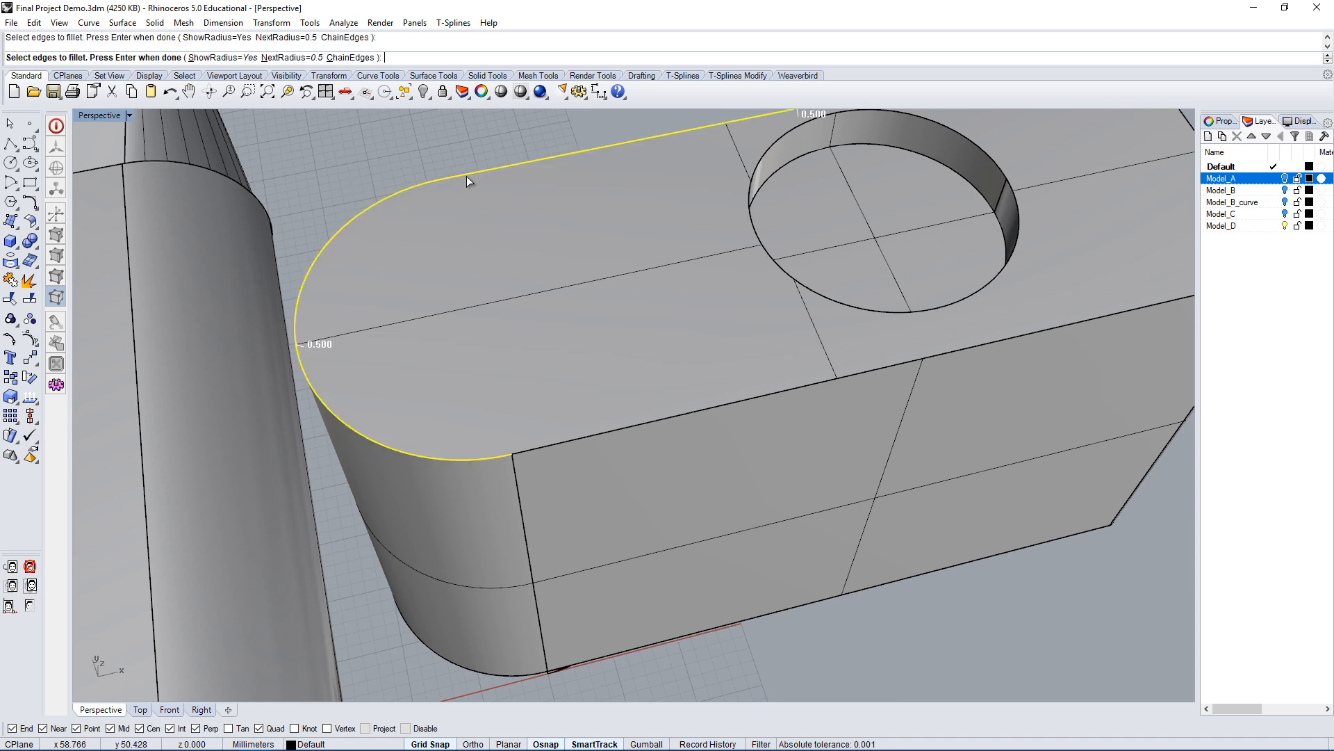
click(622, 429)
scroll(616, 419, down, 5)
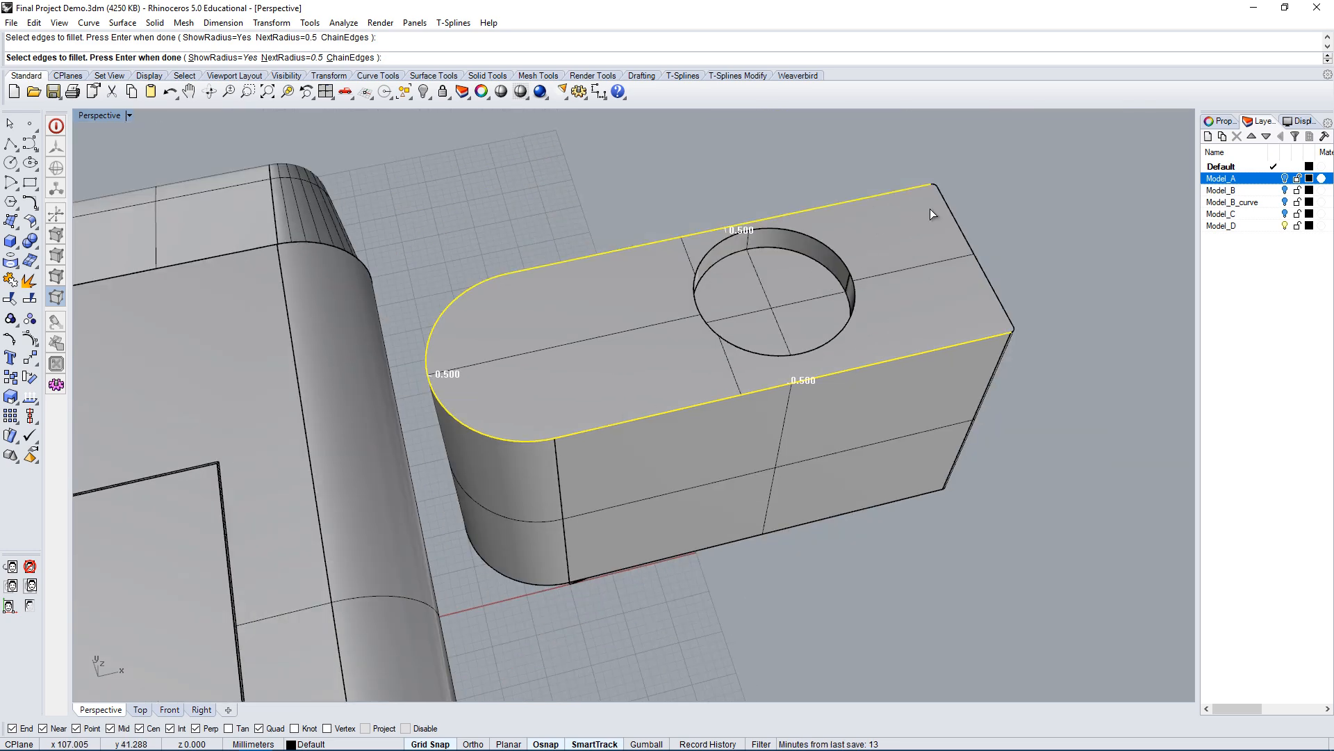
Add the top face's short edge, both small corner arcs and the circular recess rim, and apply the 0.5 mm fillet.
click(1015, 327)
click(994, 293)
scroll(1008, 326, up, 4)
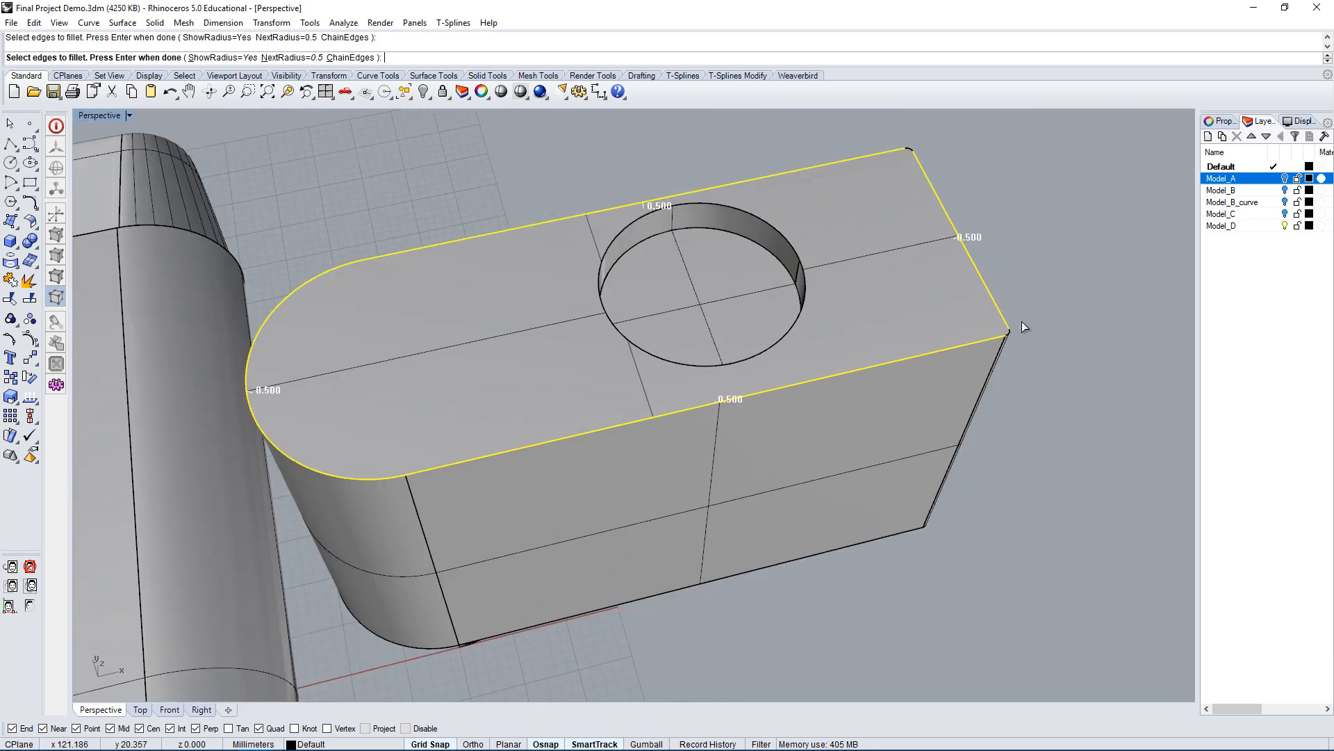
scroll(1005, 336, down, 2)
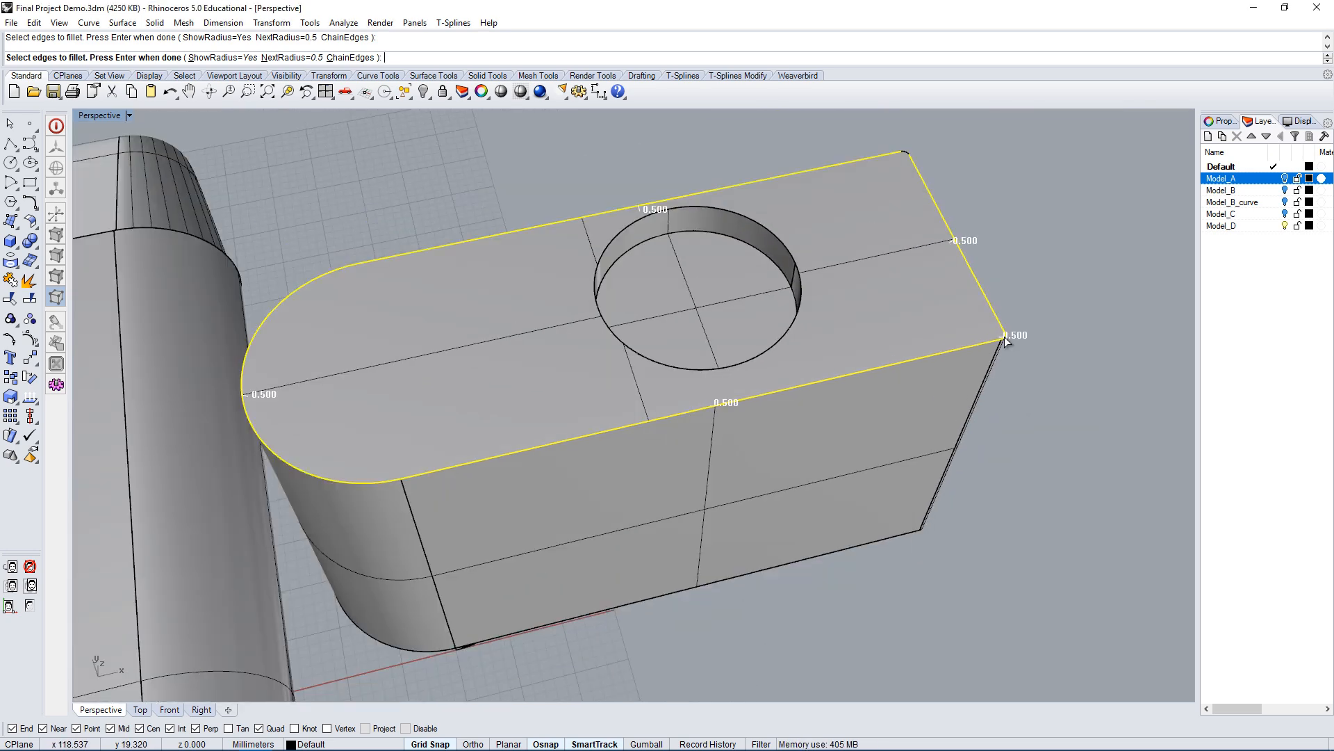
click(911, 155)
click(973, 191)
click(802, 280)
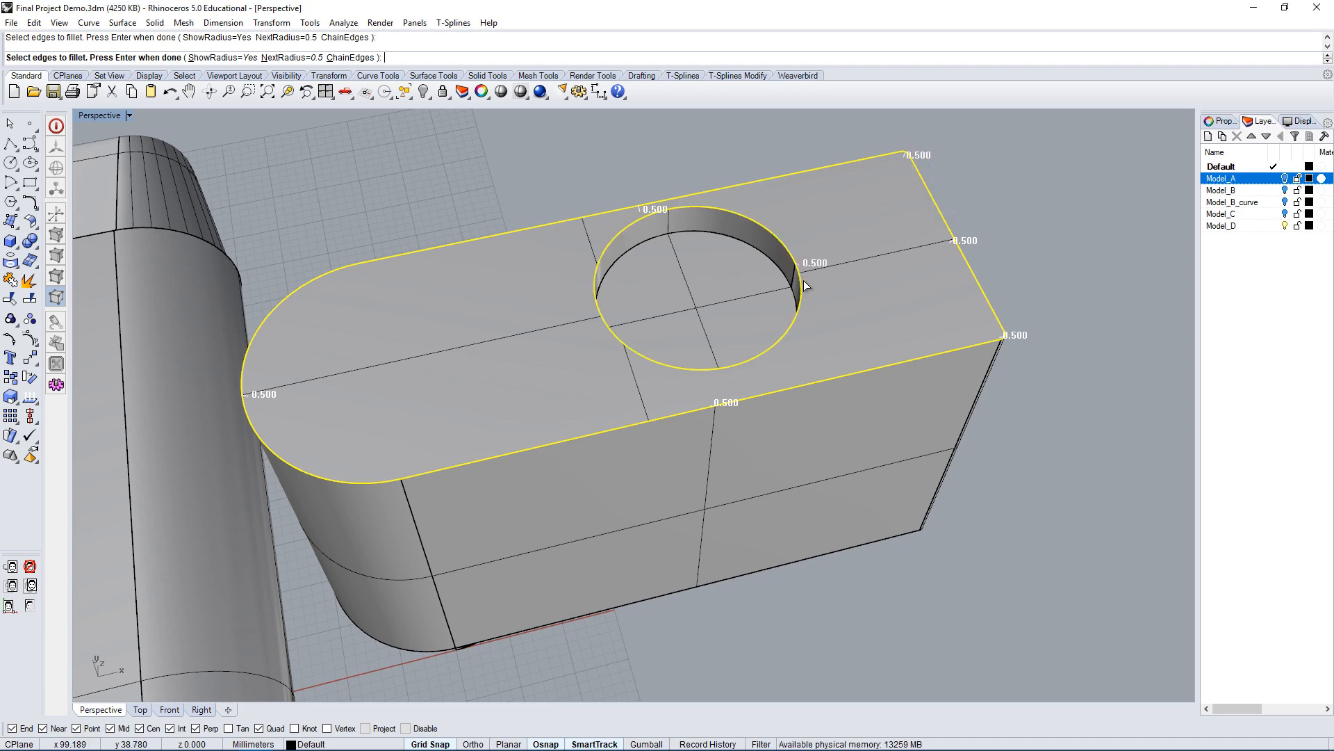
key(Return)
key(Return)
Examine the fillet strips overshooting the block's square top corners, selecting the near long strip to check how it crosses the others.
right_drag(509, 478, 678, 288)
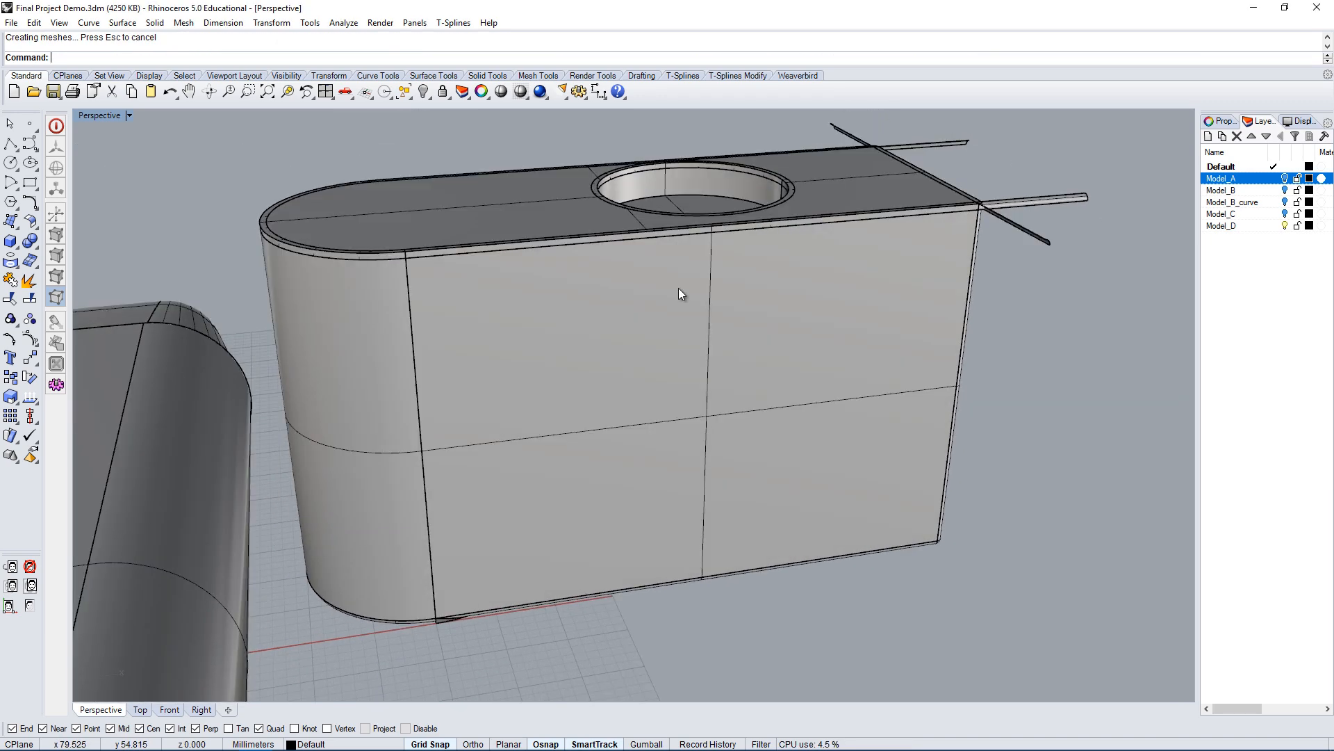
right_drag(279, 203, 610, 201)
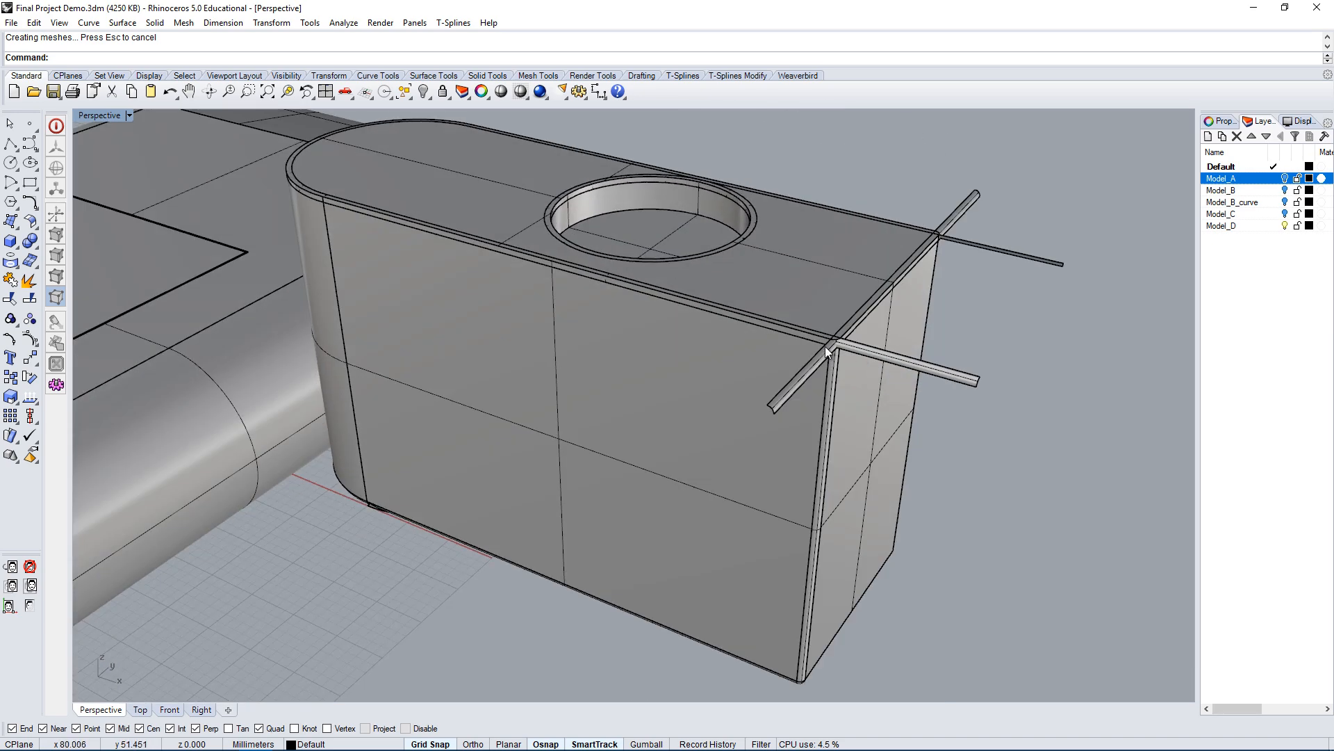
right_drag(836, 374, 423, 181)
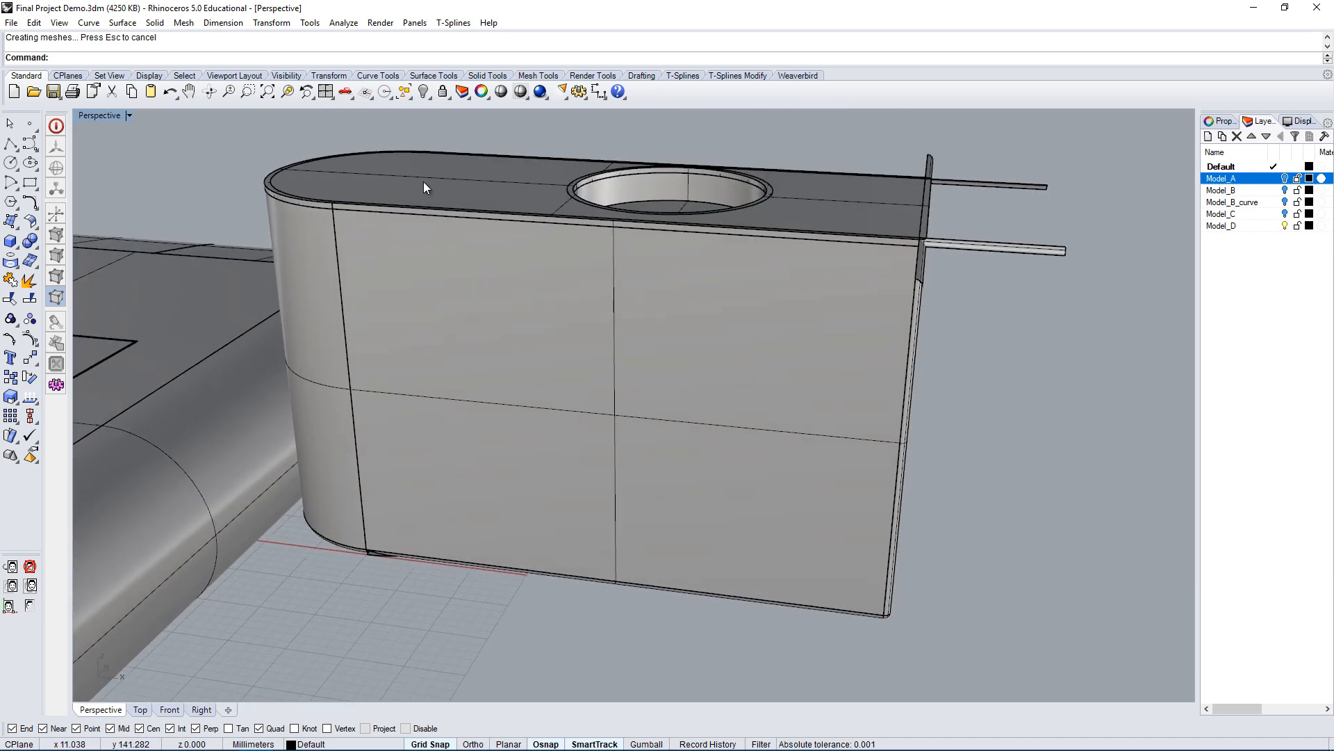
mouse_move(911, 298)
right_down()
mouse_move(1057, 278)
mouse_move(921, 305)
right_up()
scroll(904, 362, up, 5)
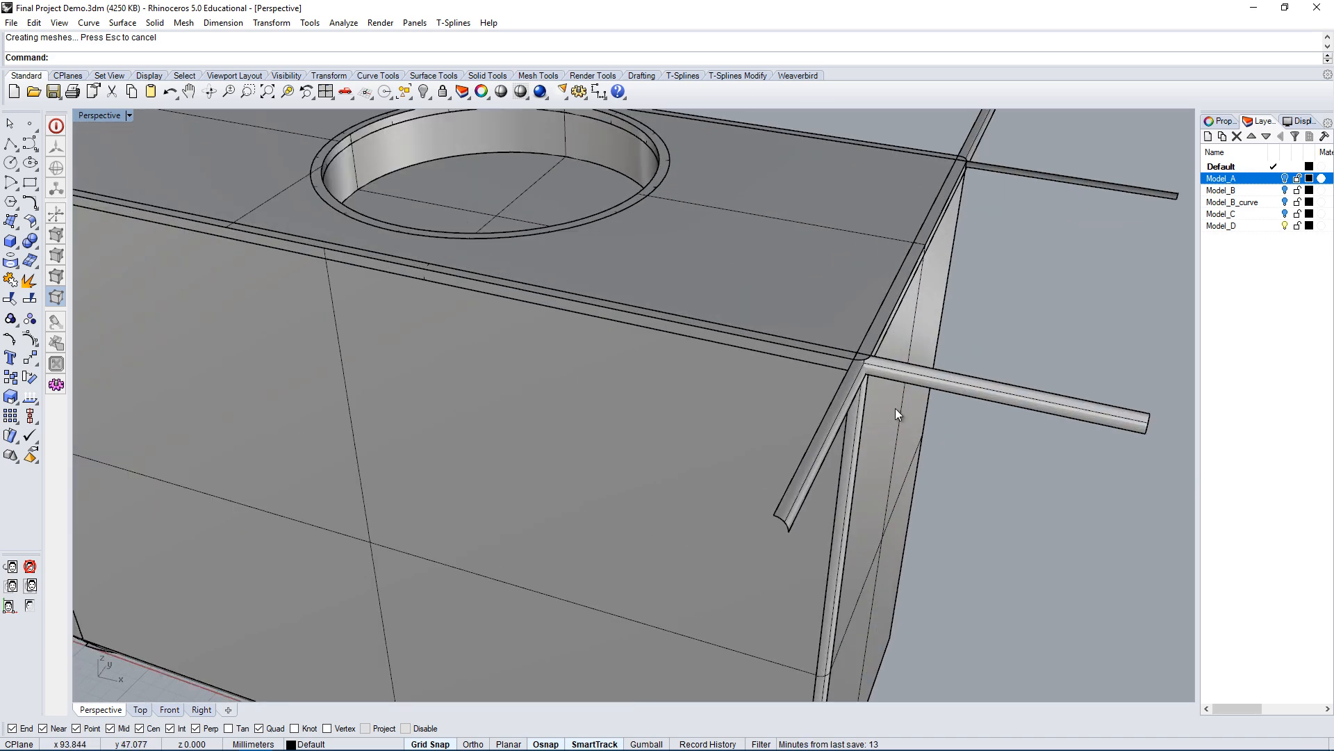
click(975, 389)
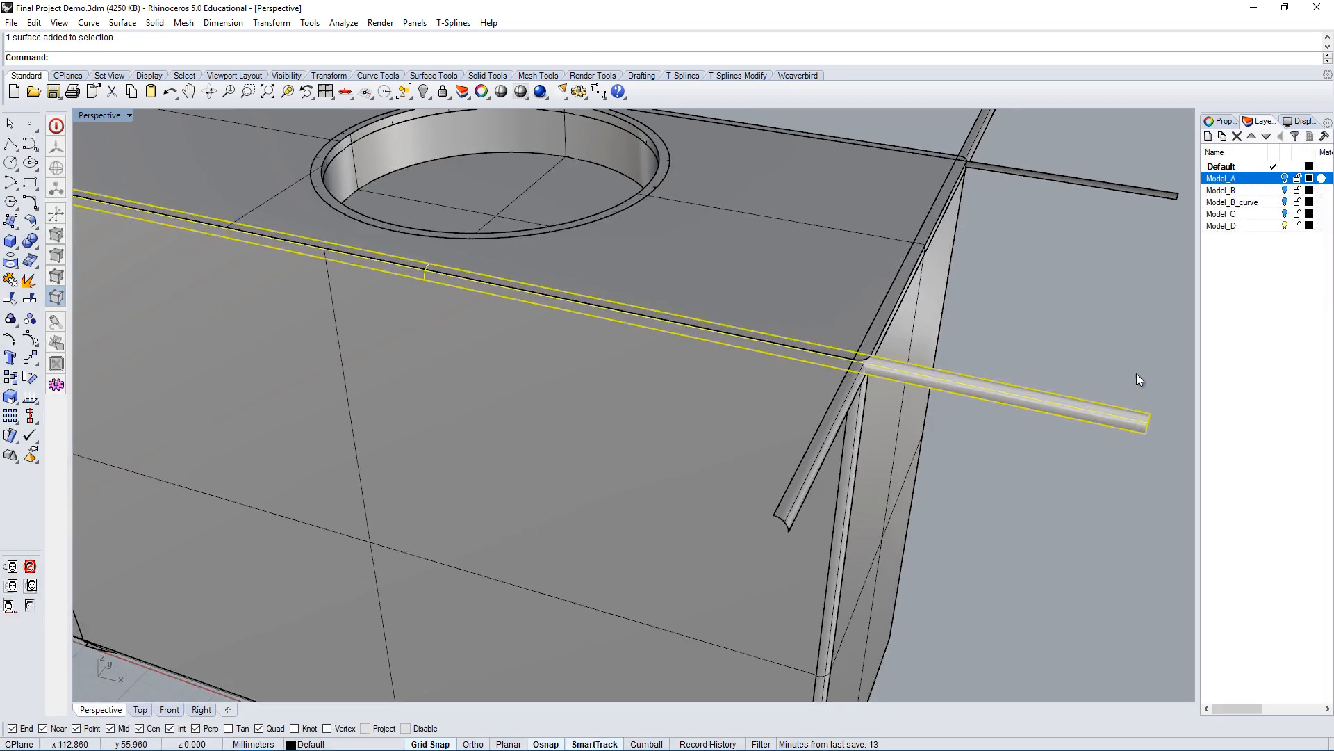
click(1161, 385)
click(1064, 407)
right_drag(980, 404, 677, 337)
right_drag(576, 277, 709, 360)
scroll(698, 347, up, 3)
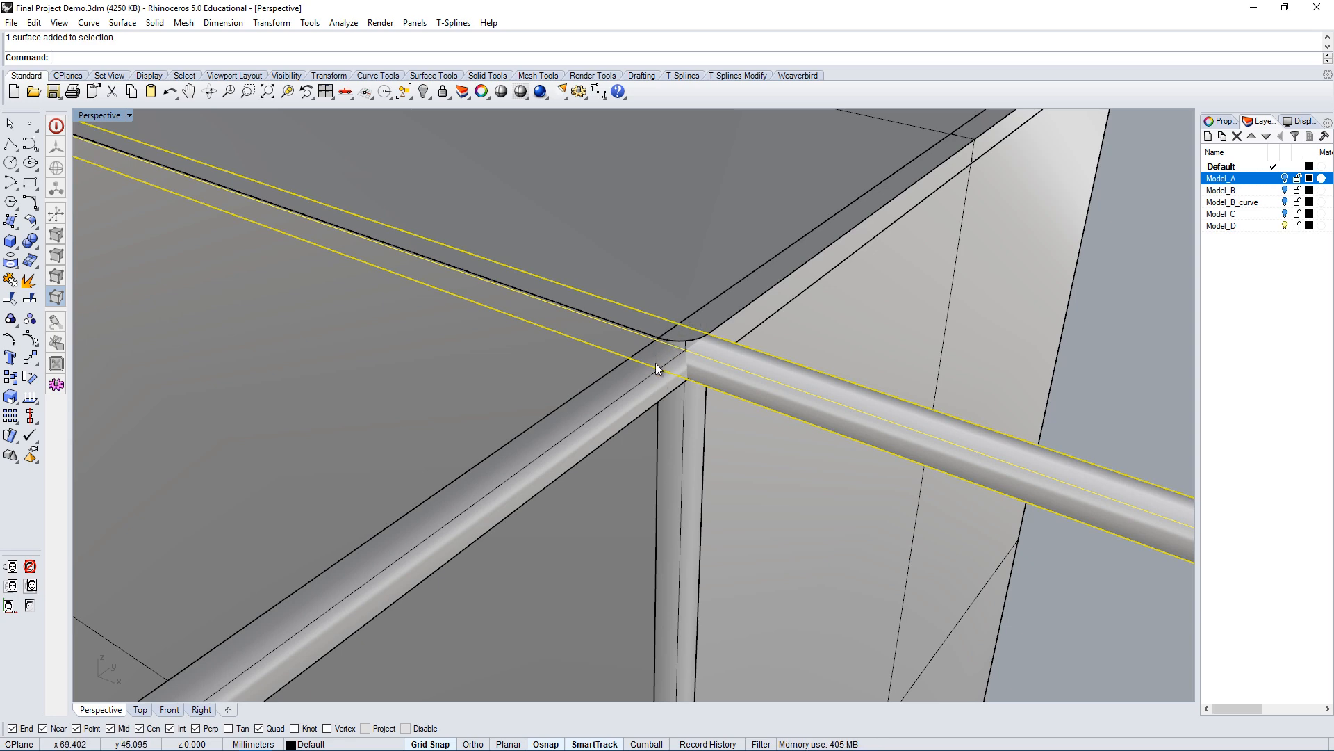
scroll(664, 314, down, 6)
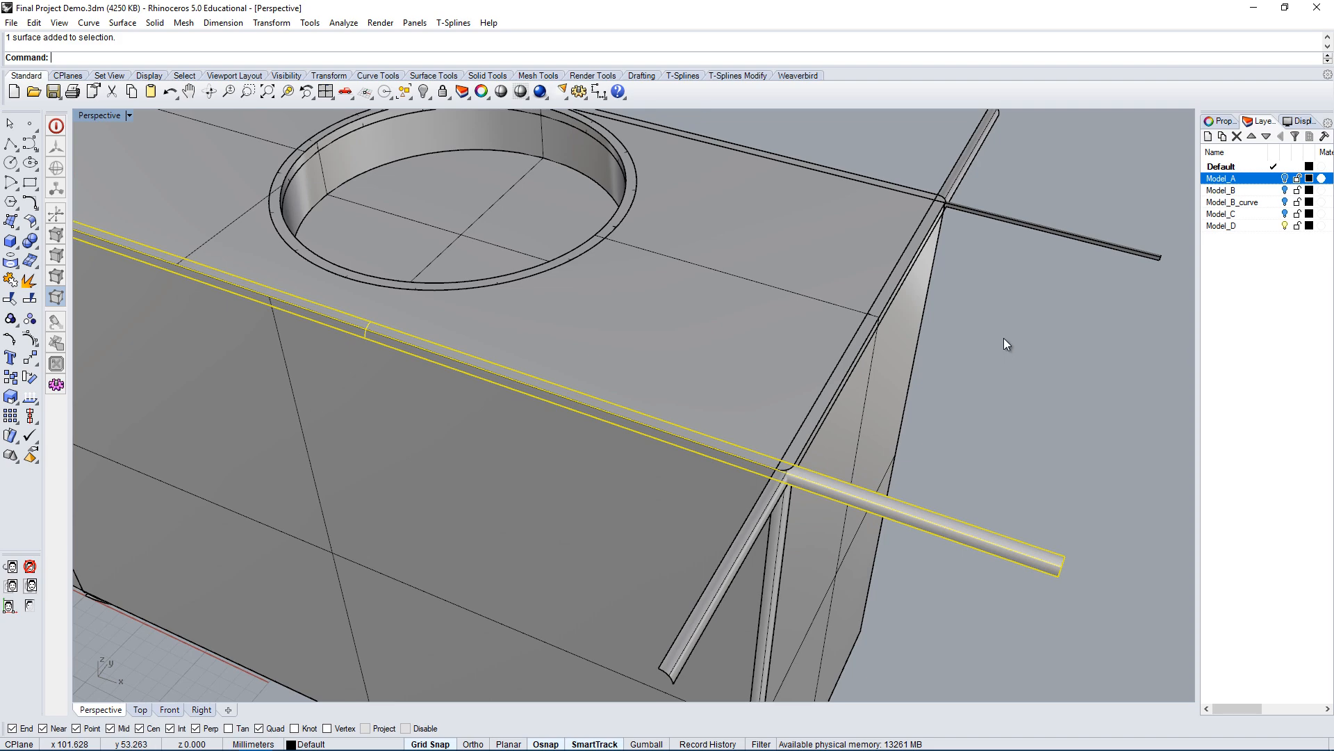
key(Escape)
scroll(761, 445, up, 2)
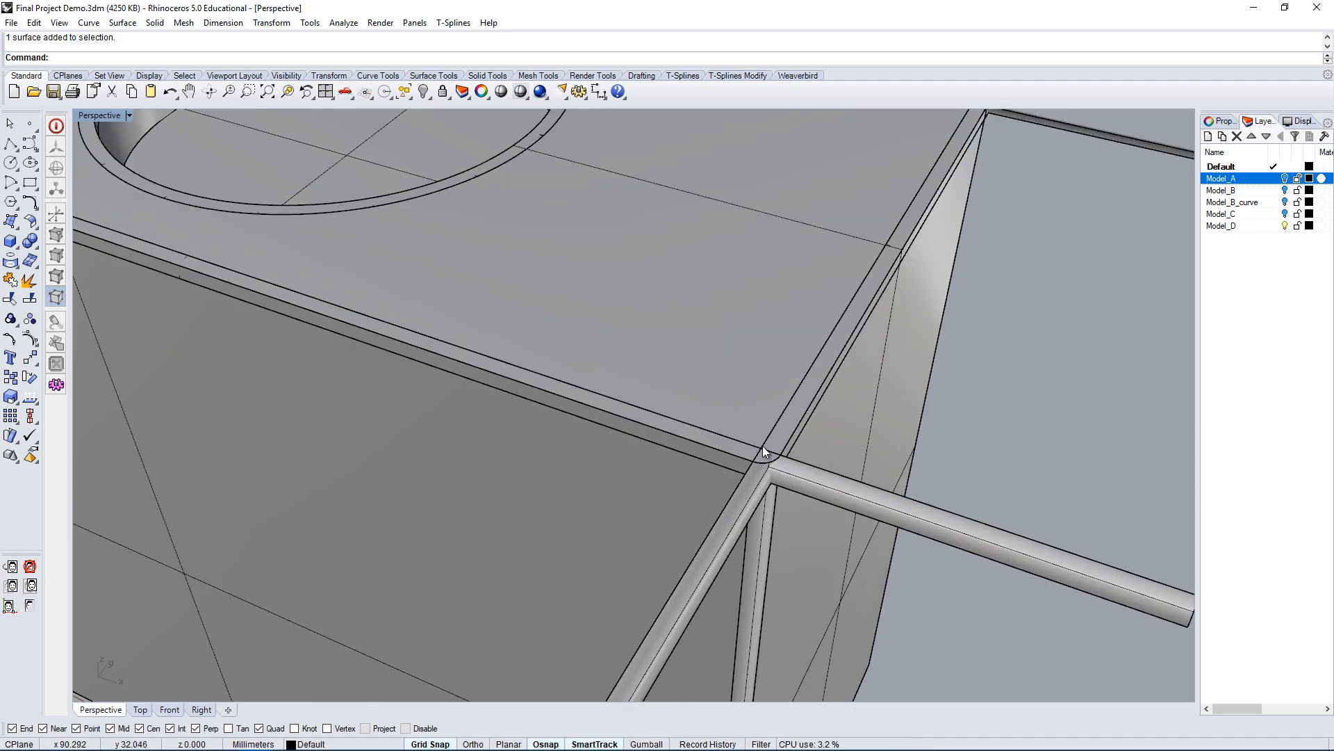
Delete the straight fillet strips along the top face's short edge and both long edges.
scroll(763, 450, down, 5)
right_drag(787, 496, 1094, 208)
scroll(965, 344, down, 5)
drag(1094, 208, 1019, 349)
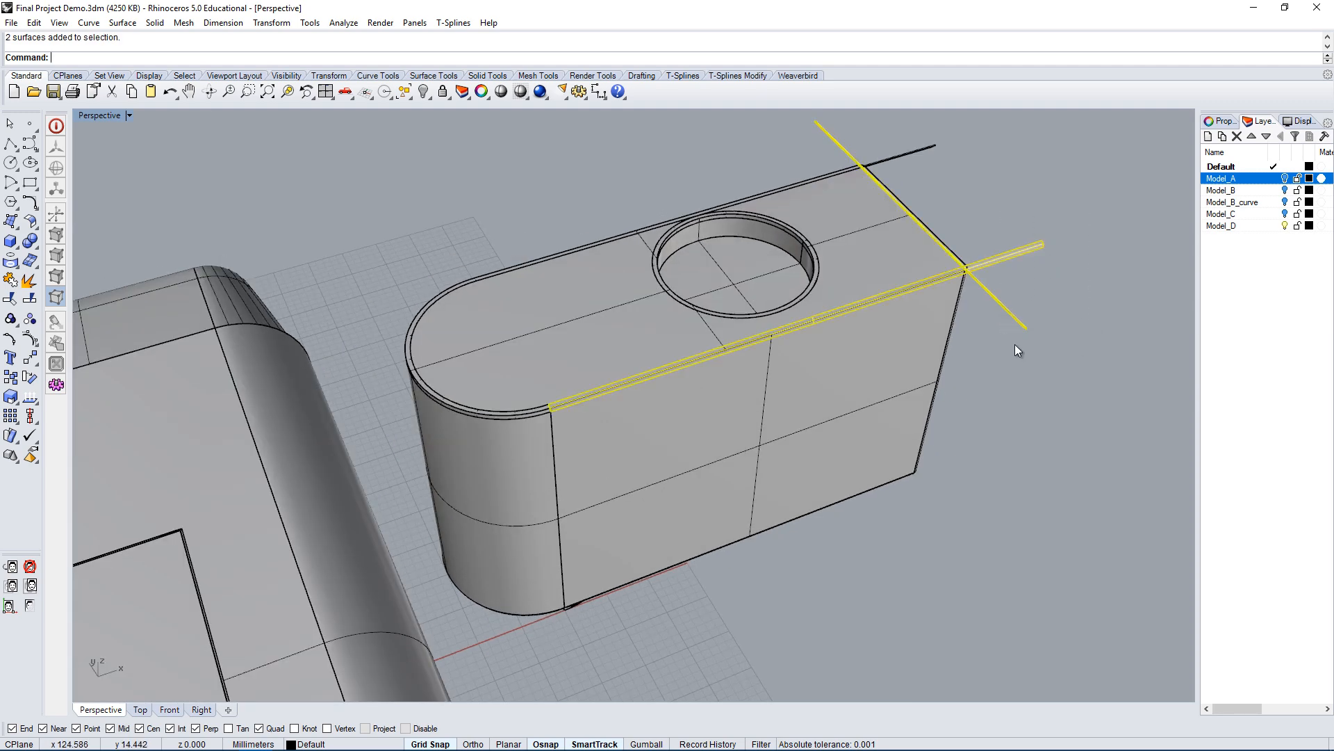
key(Delete)
drag(926, 187, 916, 191)
key(Delete)
Delete the curved fillet strip around the rounded end of the block's top face.
right_drag(521, 417, 560, 437)
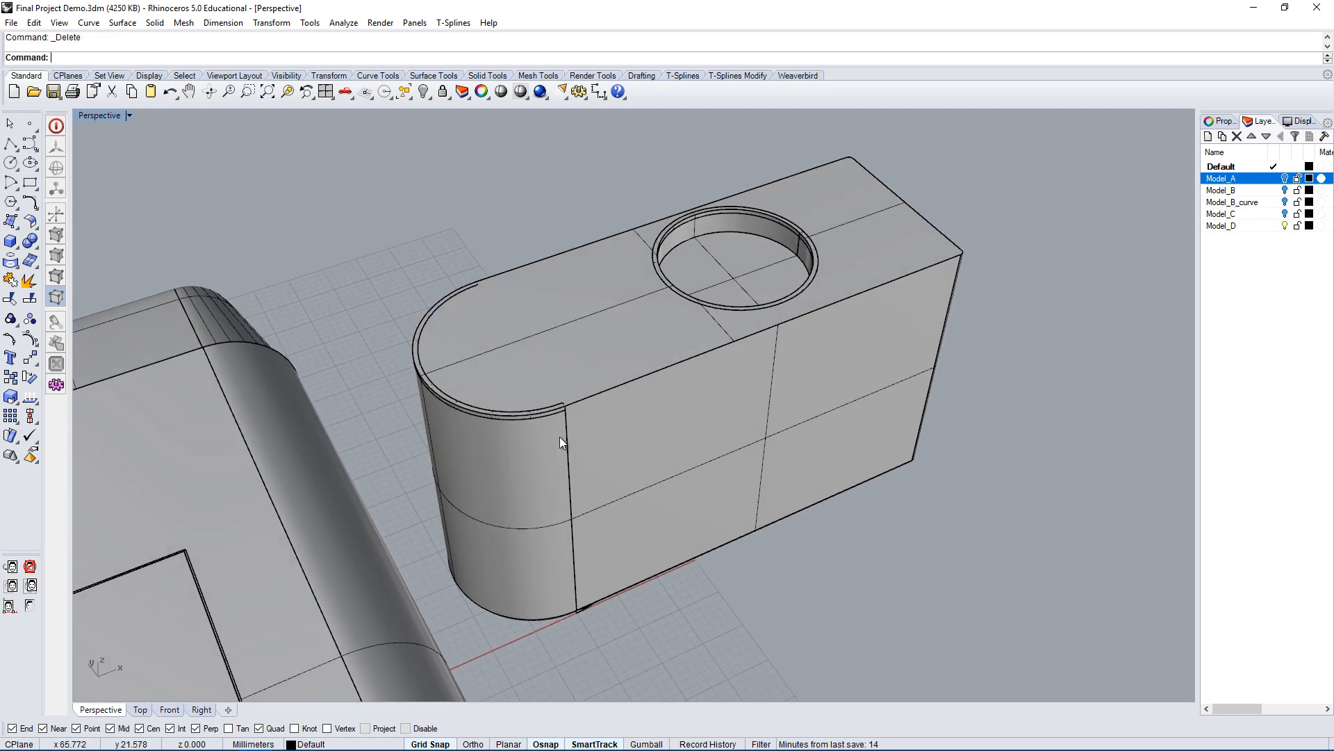
scroll(546, 420, up, 2)
click(541, 415)
click(584, 448)
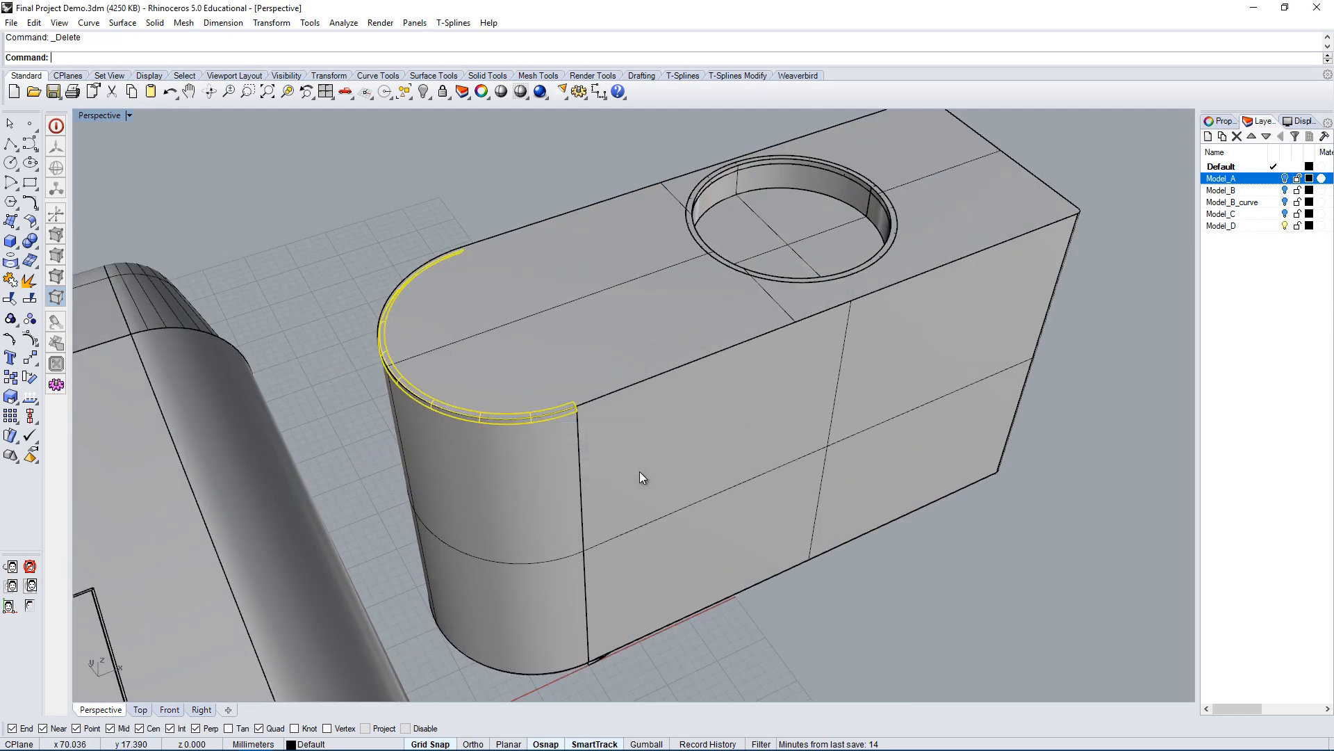
right_drag(640, 474, 928, 311)
key(Delete)
Start an edge fillet with a 0.49 mm radius and select both top corner arcs, the short edge and the far long edge.
scroll(928, 299, up, 3)
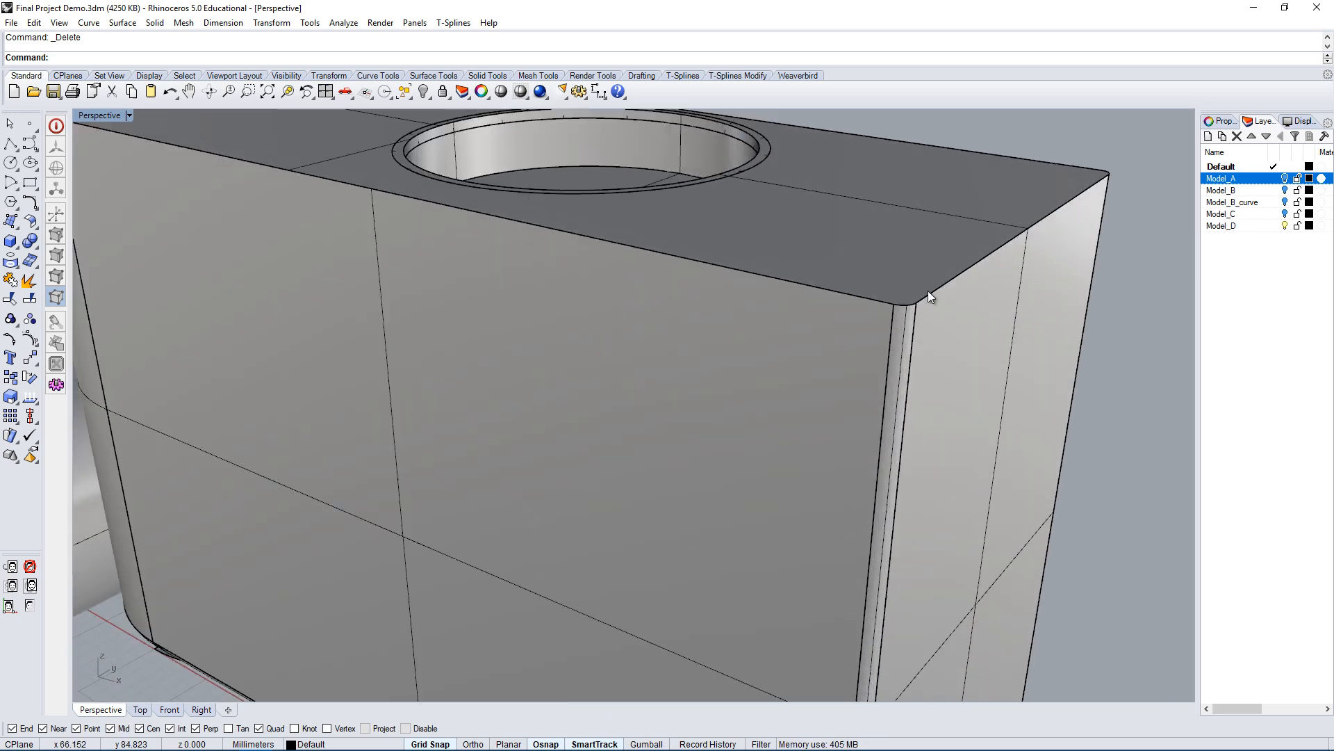
text(filletedge)
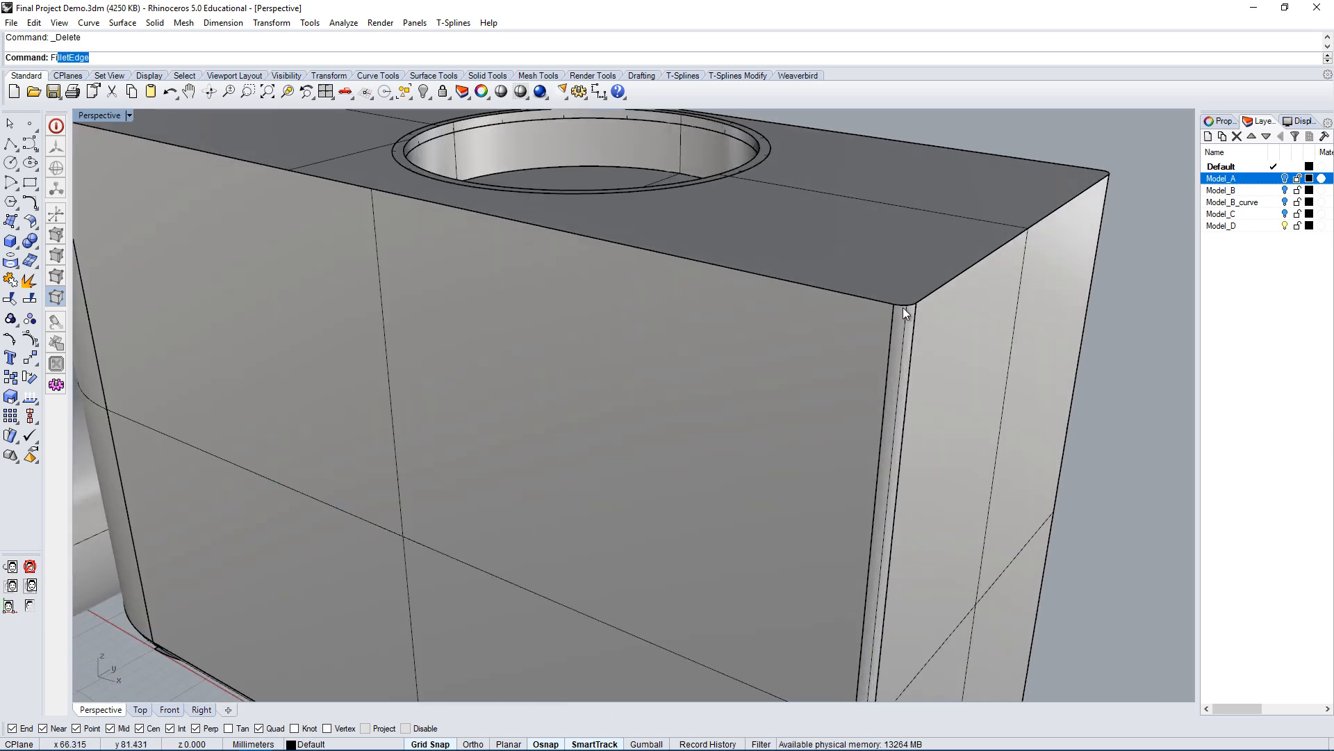
key(Return)
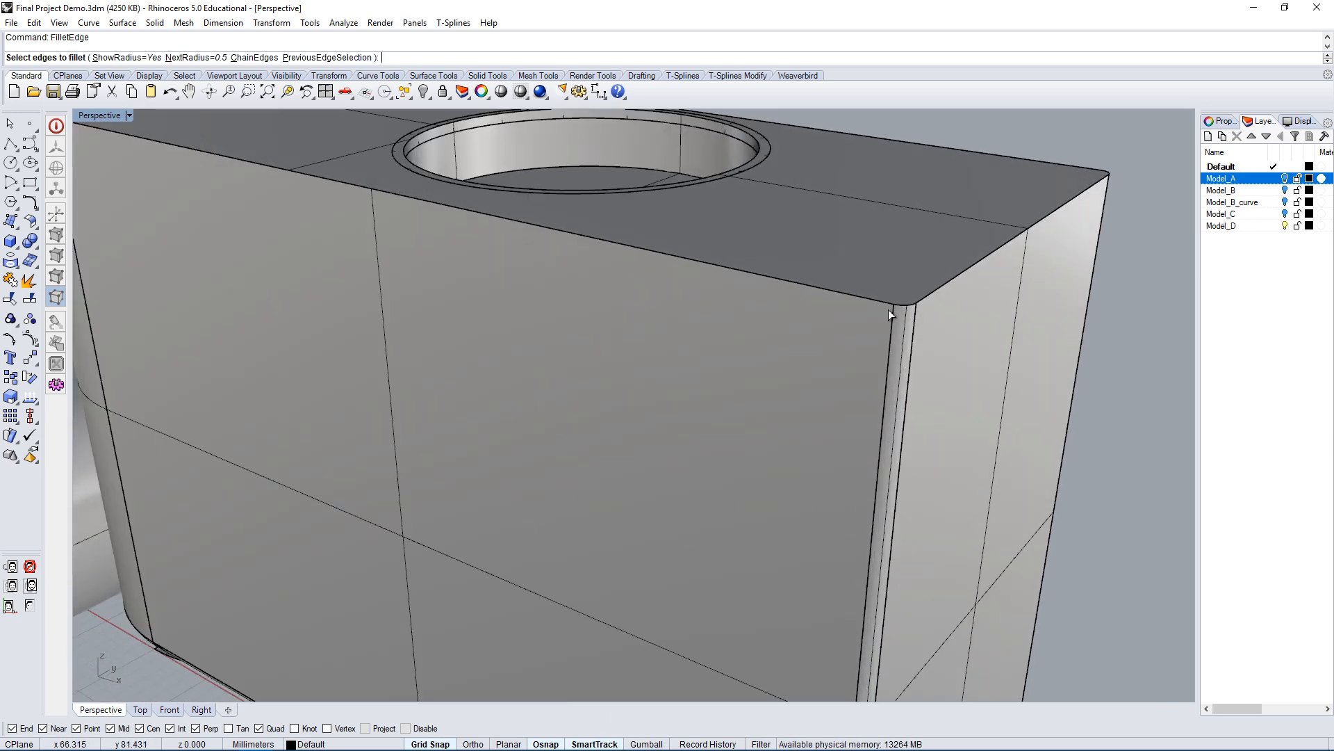
click(195, 57)
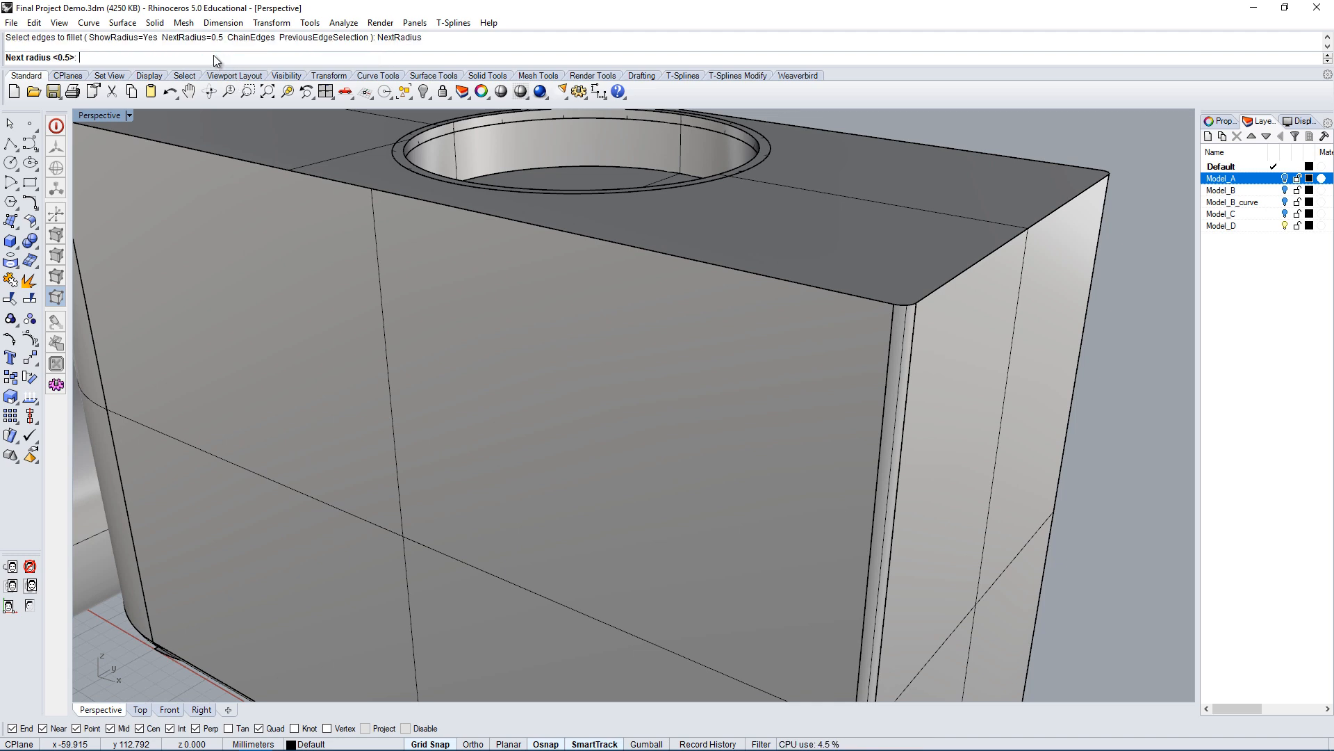
text(.49)
key(Return)
click(898, 303)
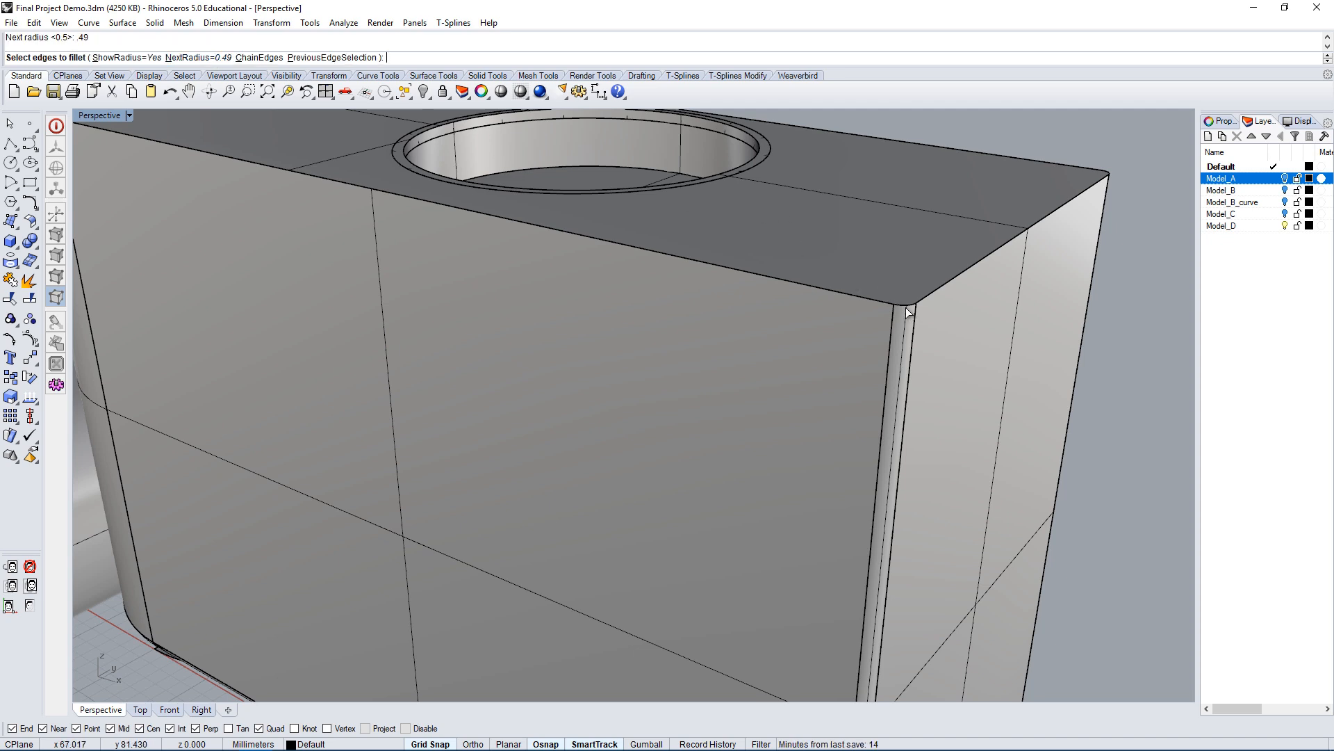
click(1086, 178)
click(1110, 173)
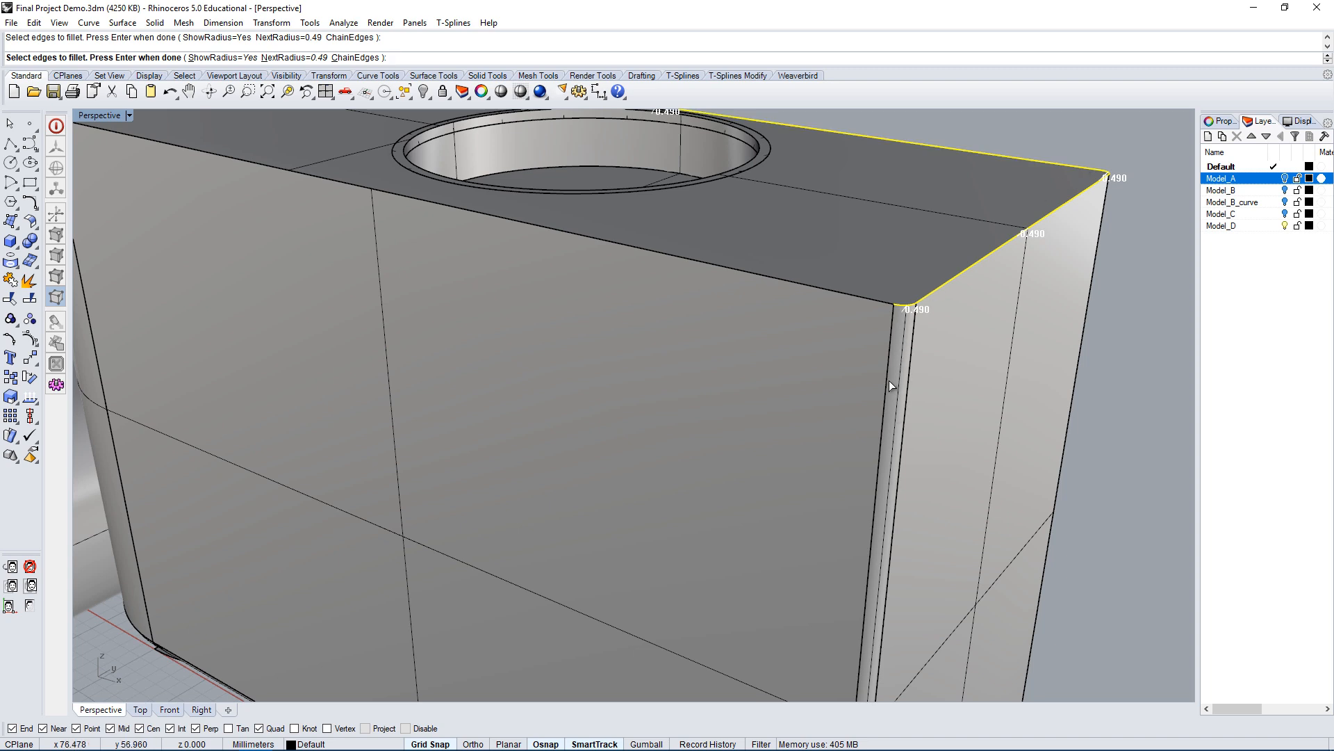
Add the near long edge and the rounded end to the selection, and apply the 0.49 mm fillet.
click(850, 297)
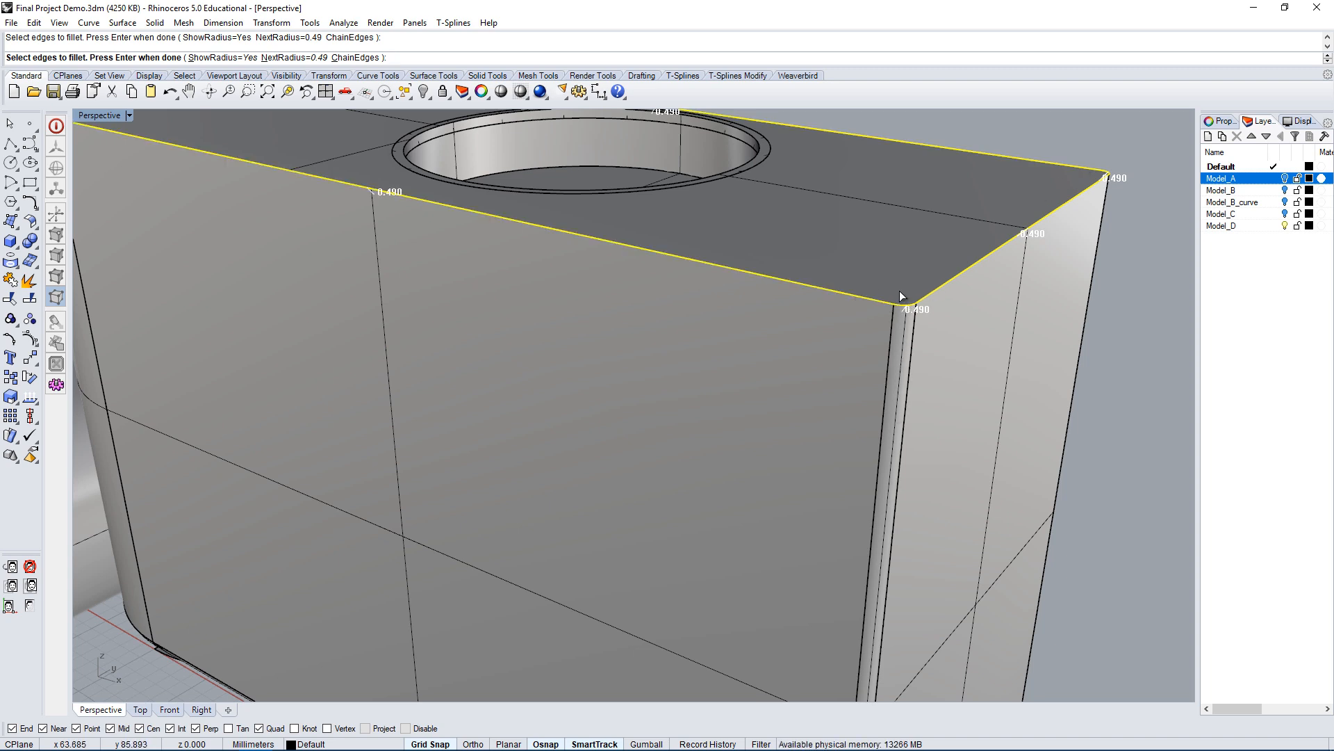
scroll(902, 293, down, 5)
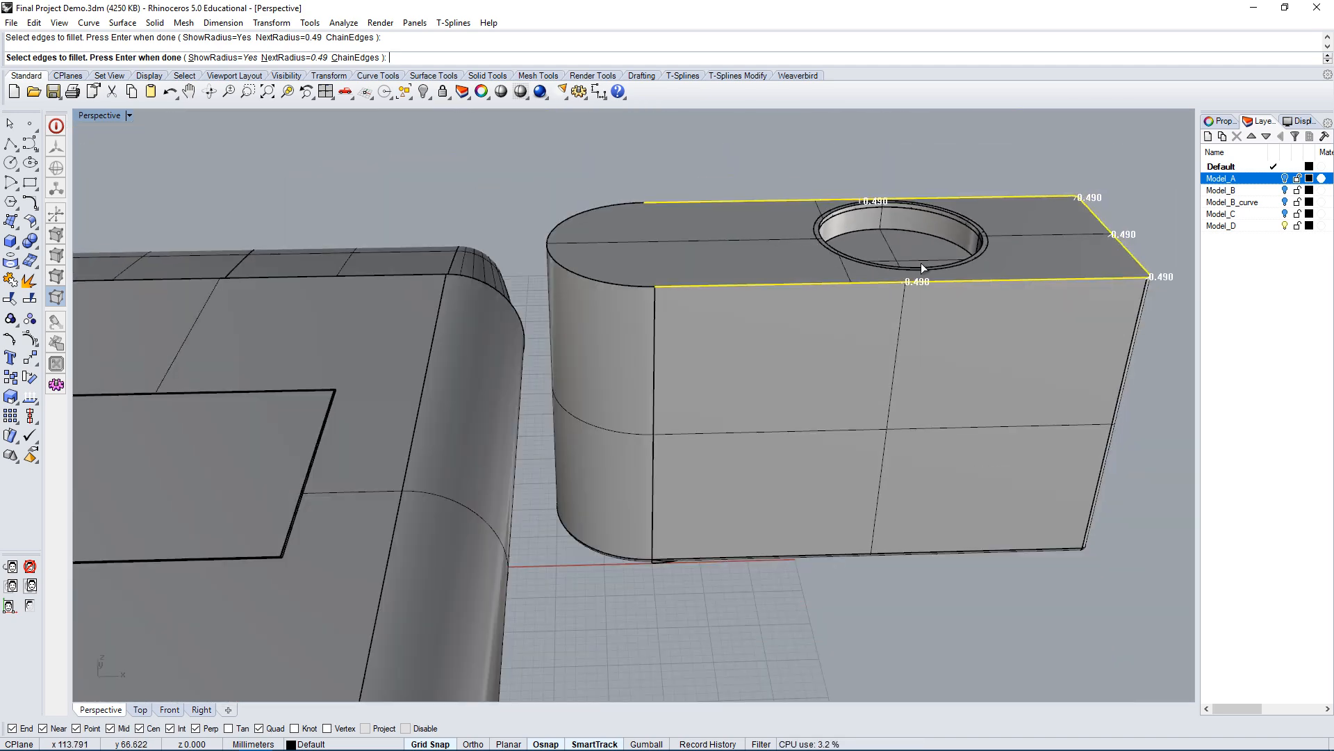
click(622, 282)
right_drag(623, 279, 898, 348)
key(Return)
key(Return)
Explode the filleted block and select the small rounded patch at its near top corner.
scroll(909, 319, up, 3)
scroll(898, 347, down, 3)
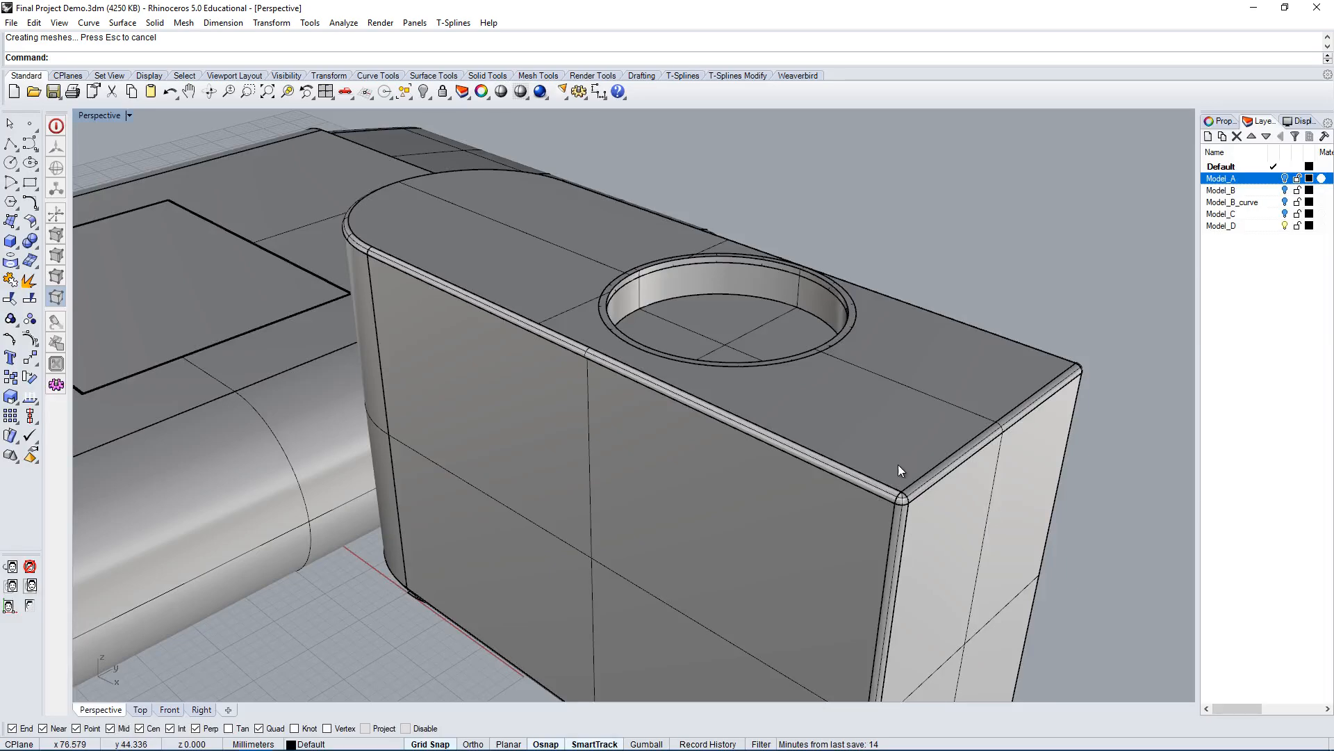
scroll(898, 464, down, 4)
scroll(970, 607, up, 8)
scroll(861, 565, up, 5)
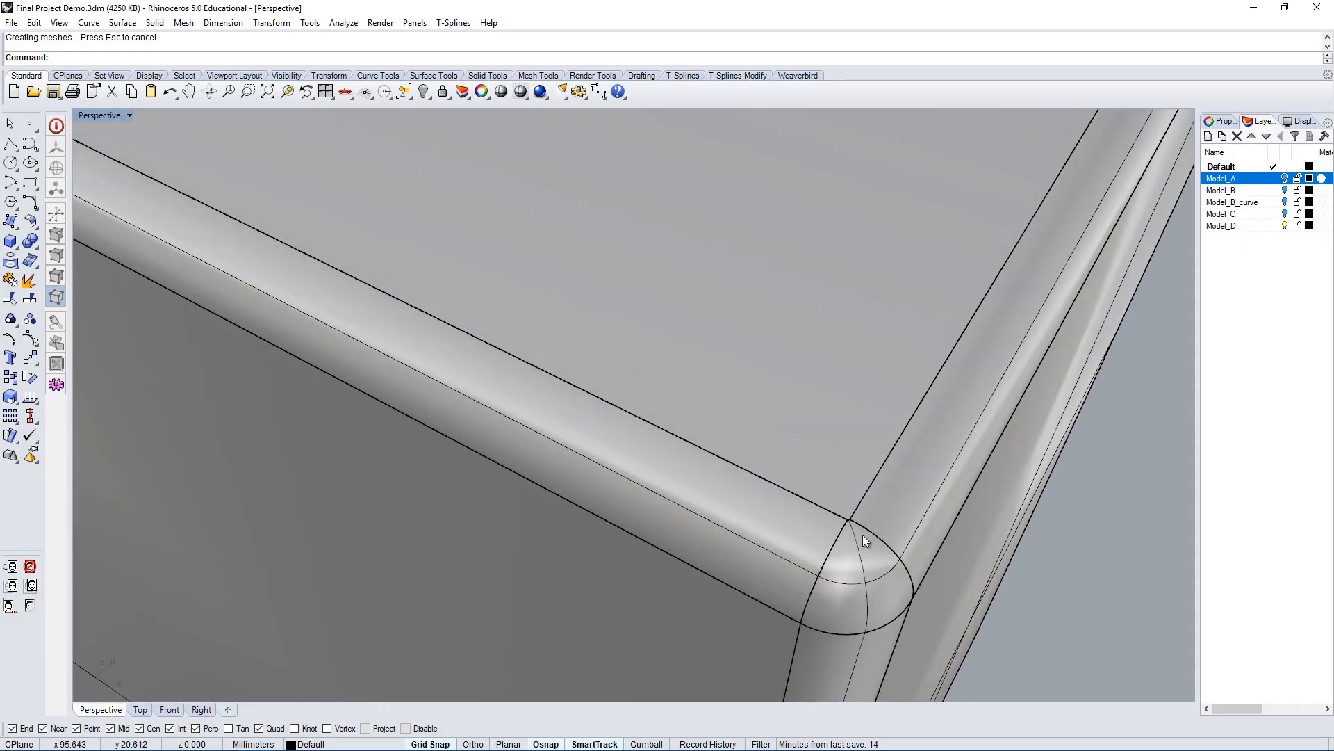
scroll(858, 531, down, 3)
click(815, 549)
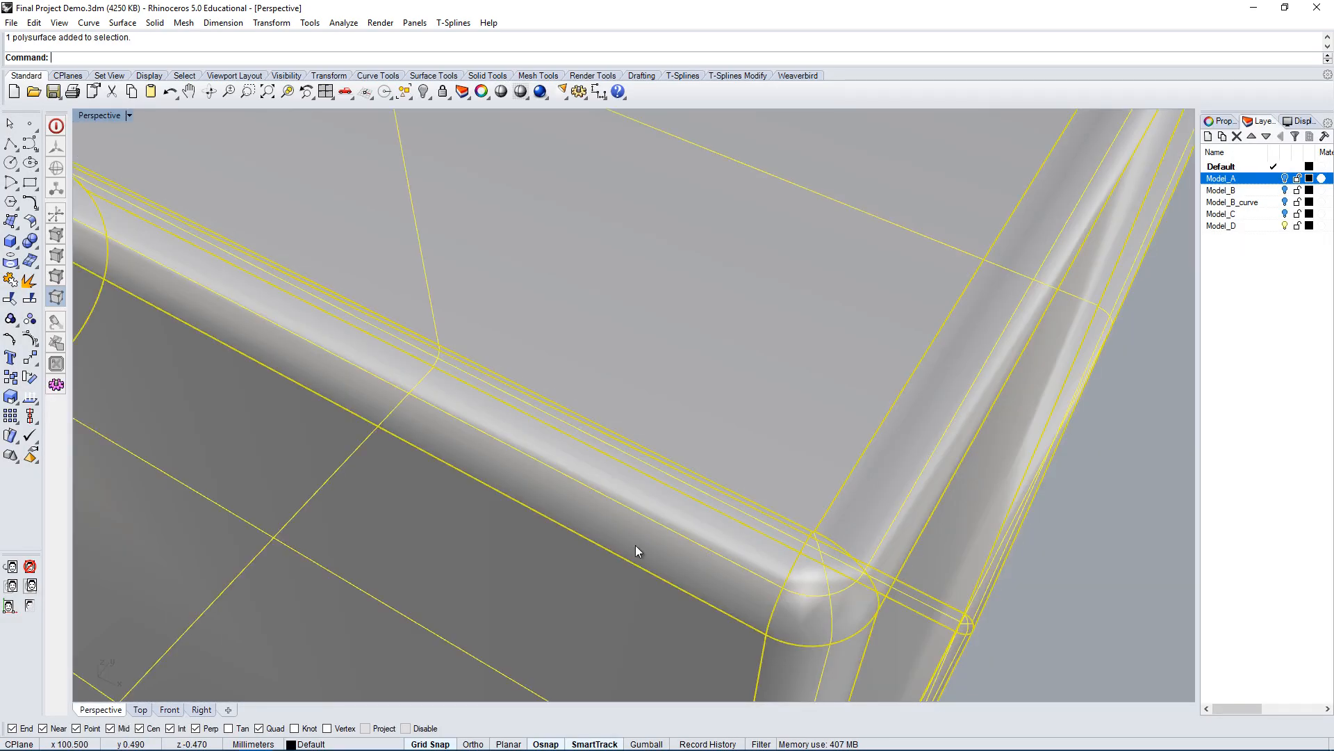
click(29, 298)
click(1174, 563)
click(831, 570)
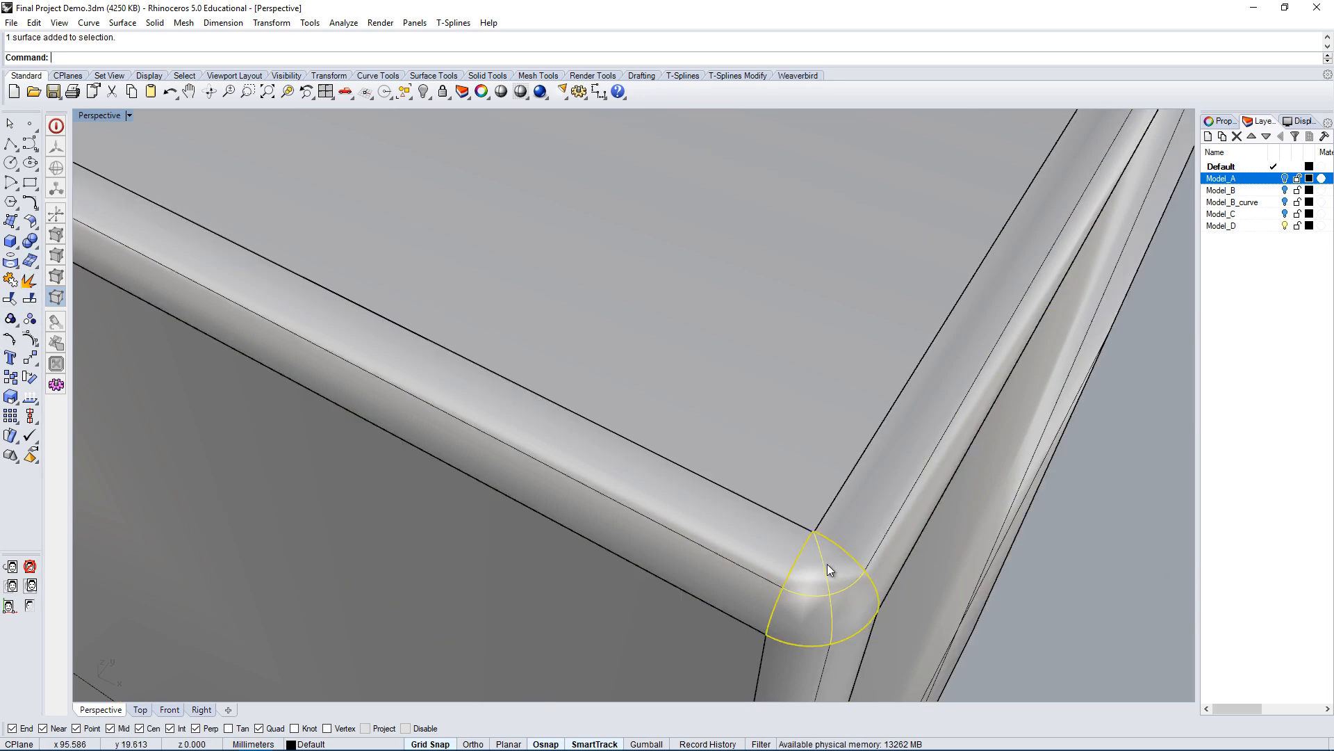
Show the corner patch's control points and zoom in on the selected point at its upper tip.
key(F10)
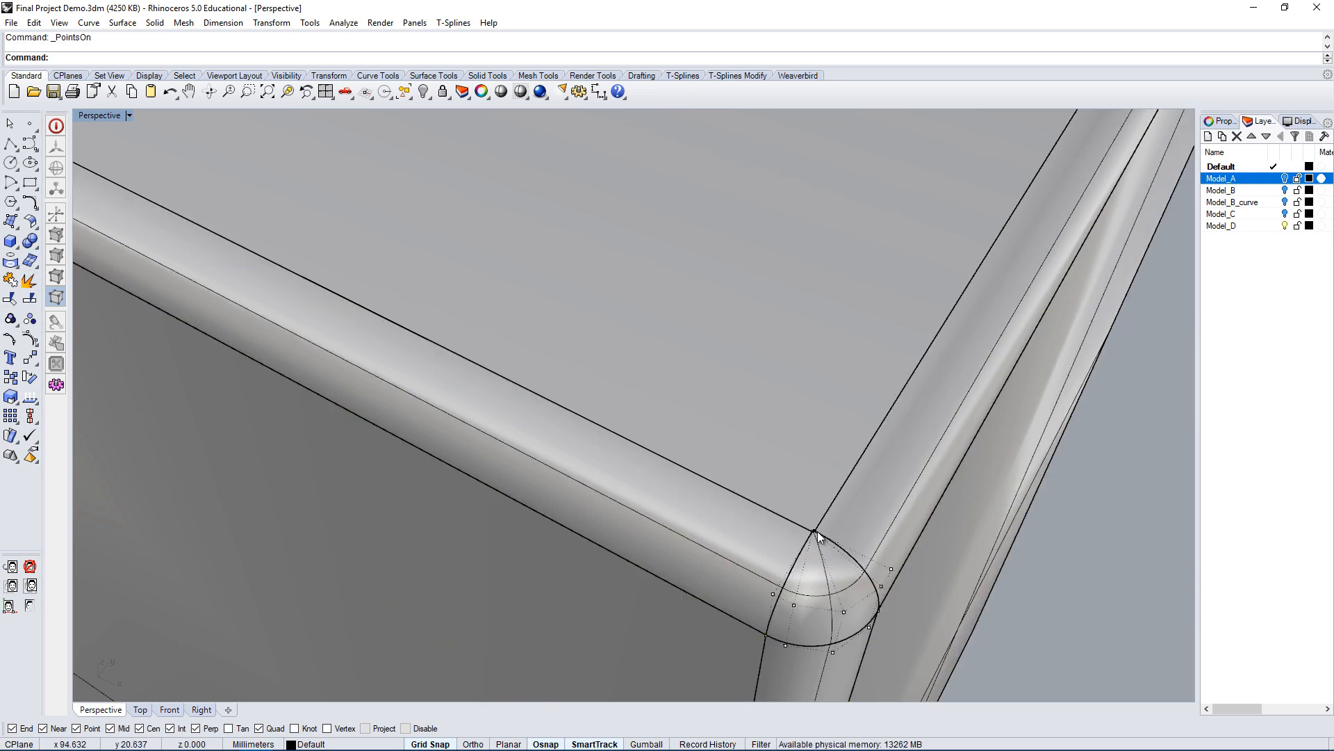
click(817, 536)
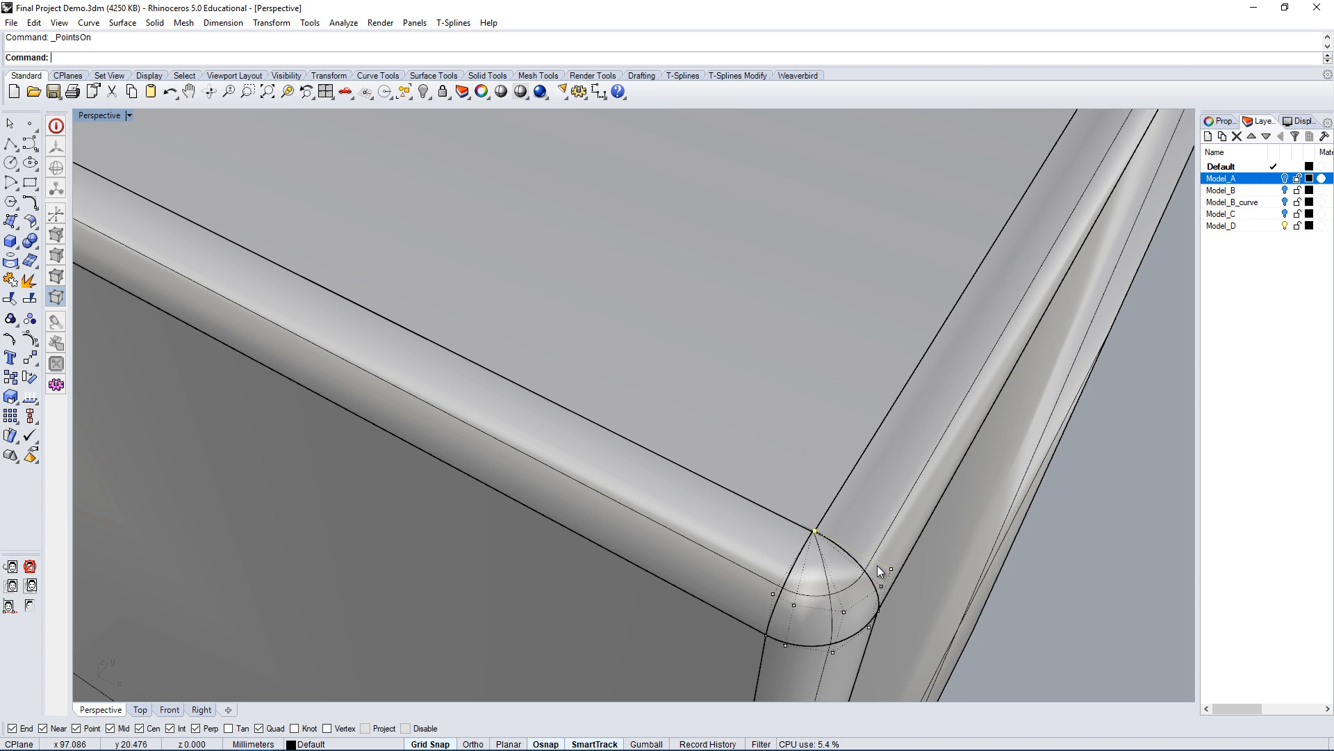
text(ZS)
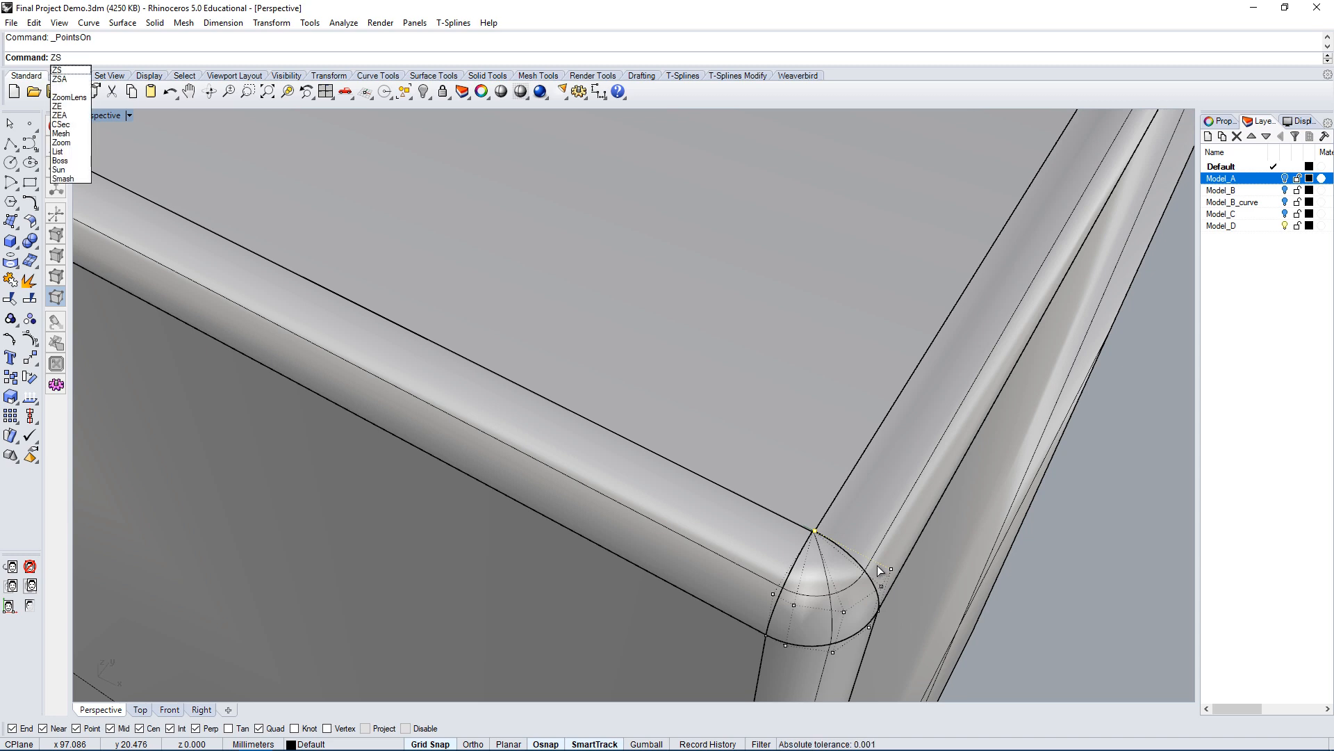
key(Return)
scroll(654, 424, up, 4)
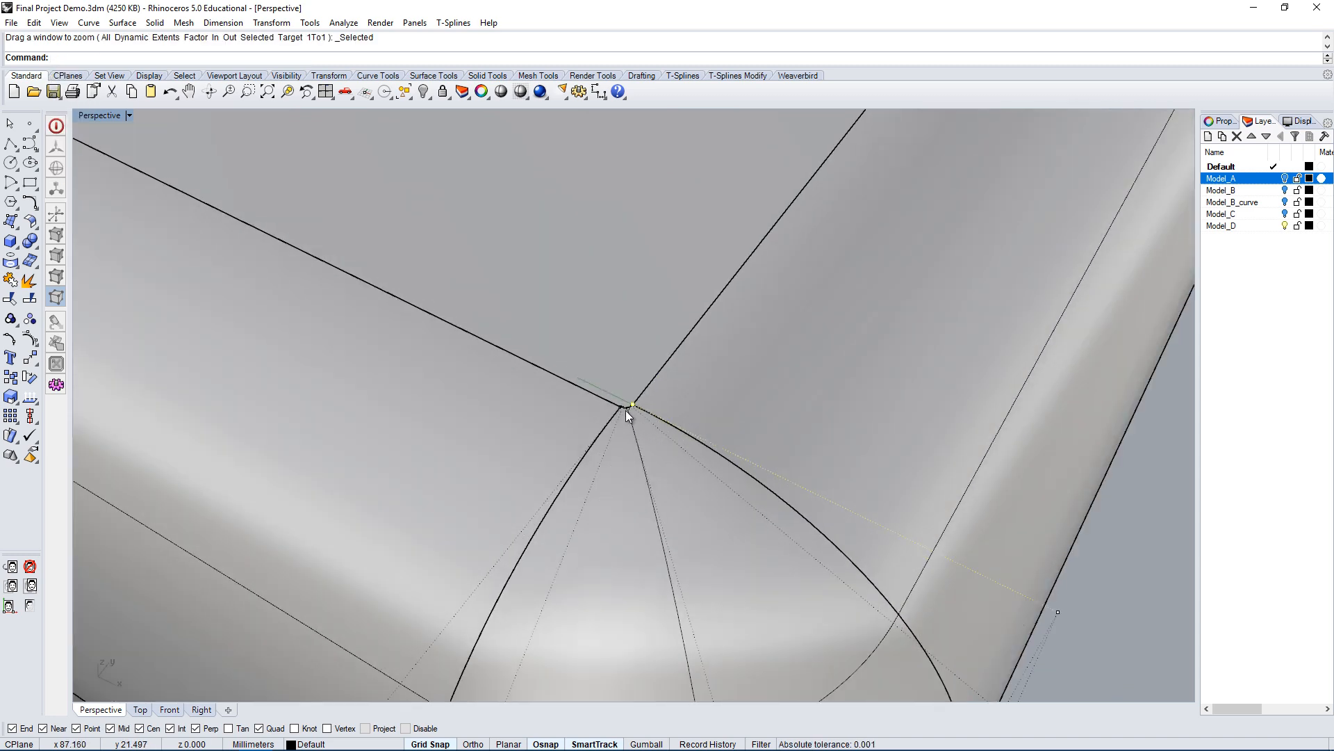
Examine the corner patch's selected control point at its upper tip and how the neighbouring edge fillets meet there.
scroll(625, 410, up, 1)
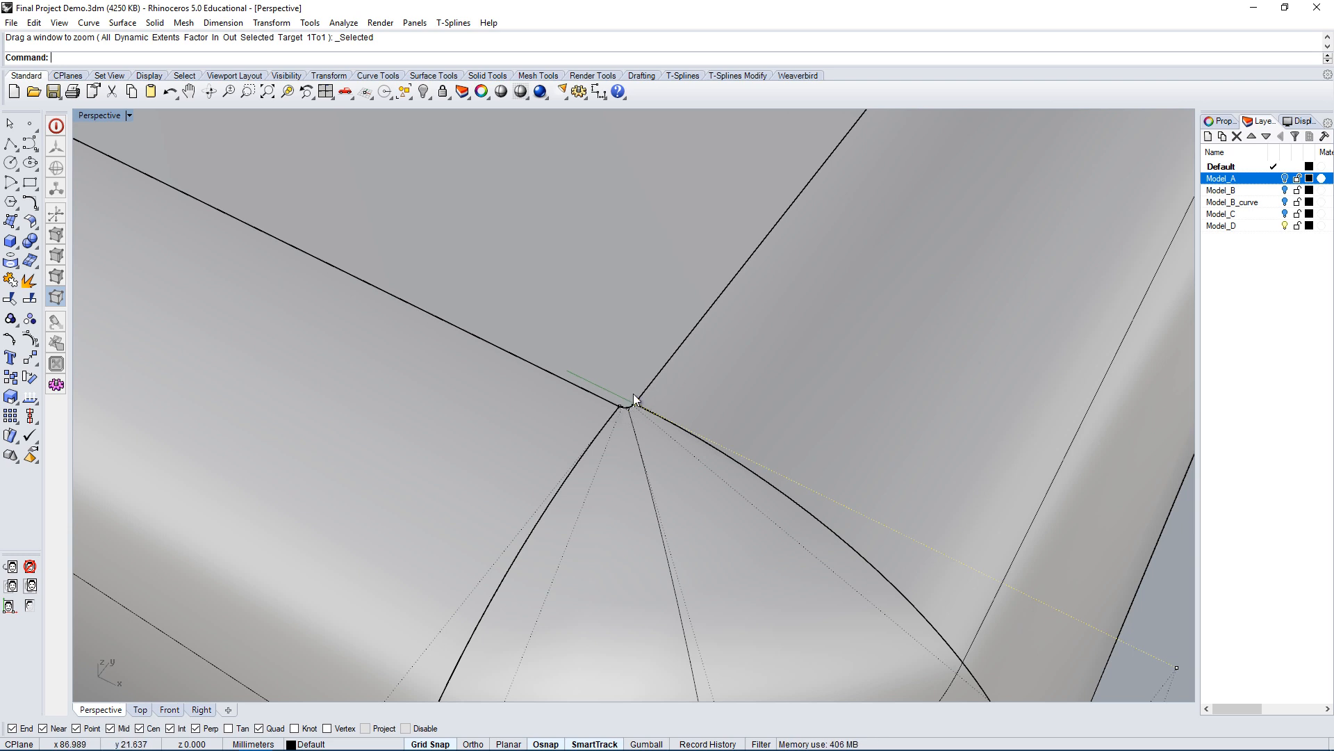
scroll(626, 401, down, 3)
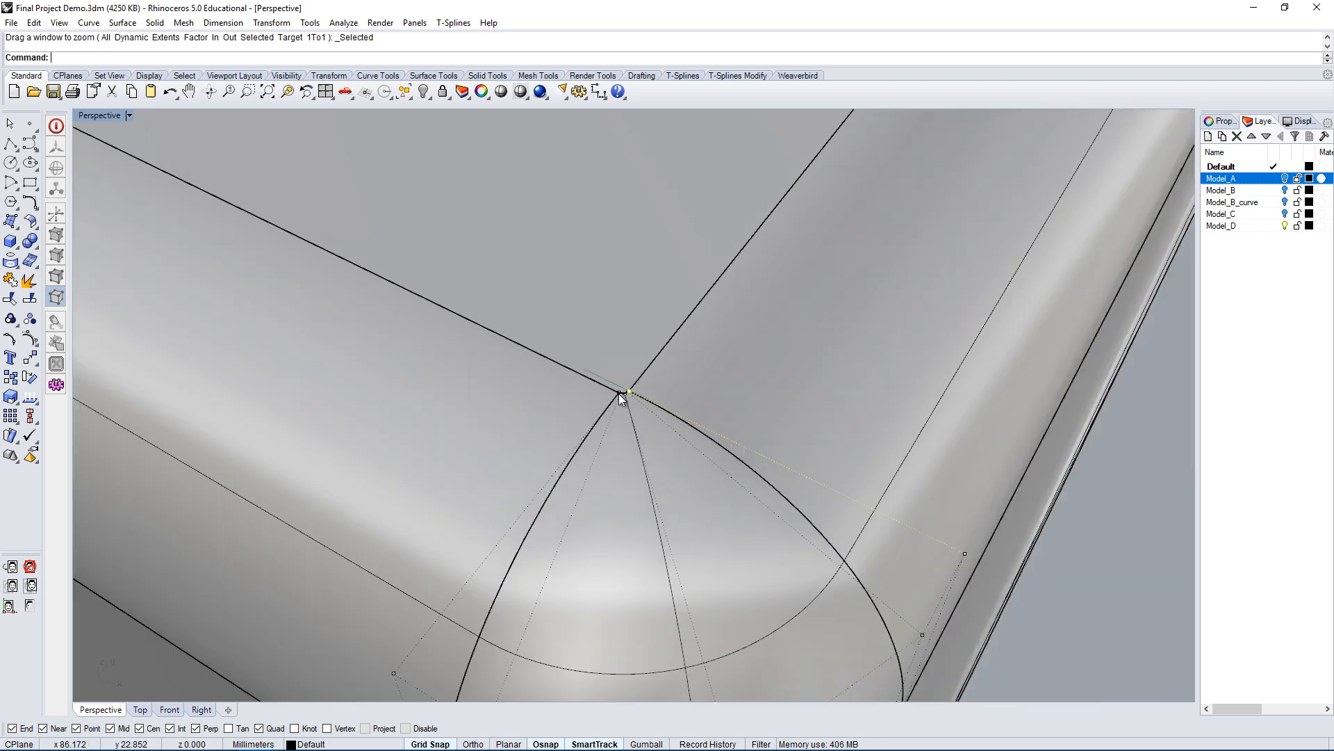
scroll(618, 409, down, 5)
right_drag(657, 476, 623, 401)
scroll(625, 410, down, 8)
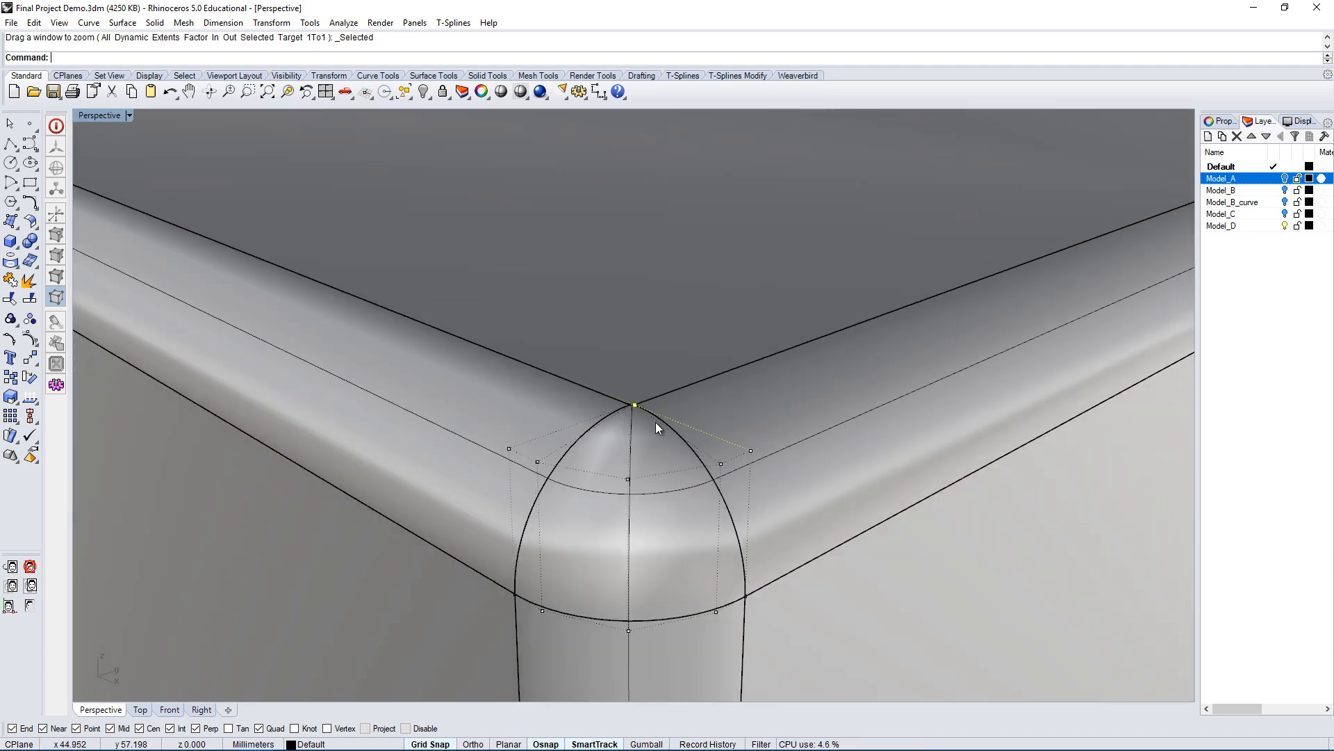
scroll(716, 480, down, 3)
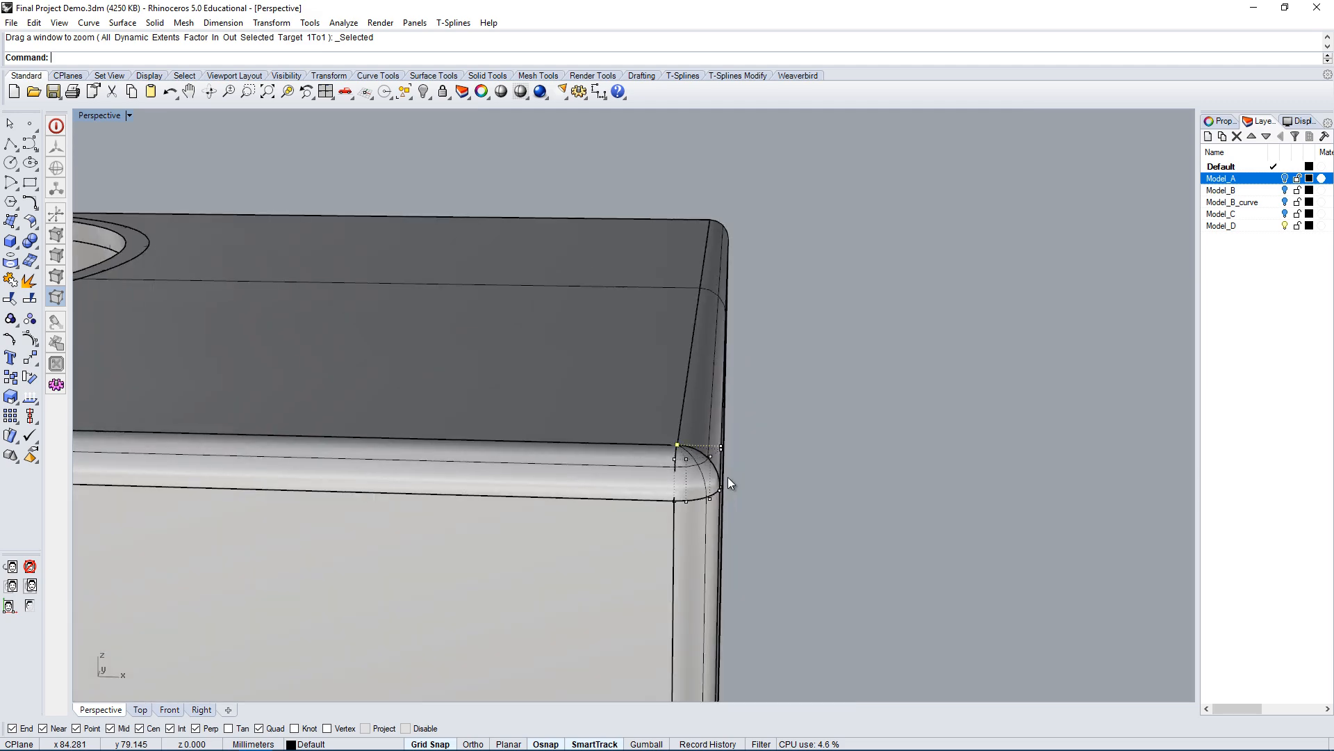
scroll(590, 389, down, 4)
scroll(168, 355, up, 4)
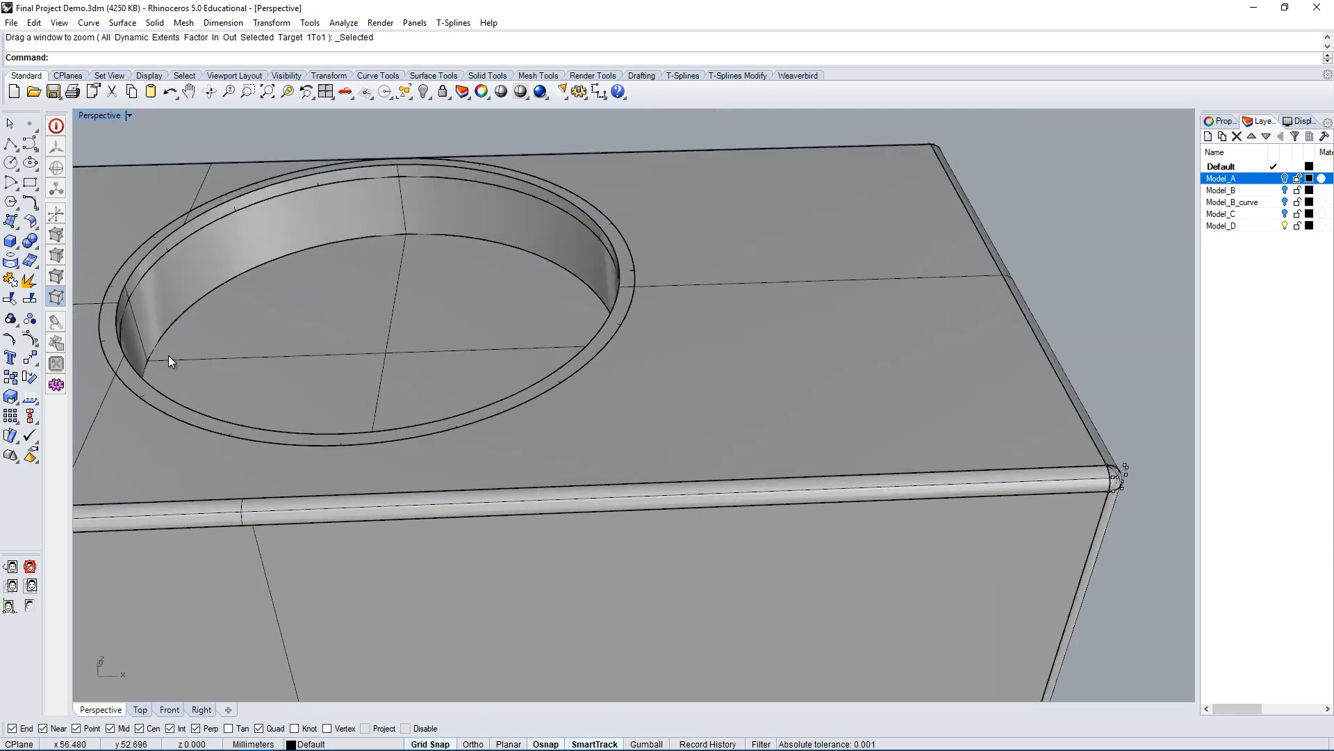
Select the fillet surface around the rim of the circular recess in the exploded block and delete it.
click(172, 311)
scroll(356, 423, up, 1)
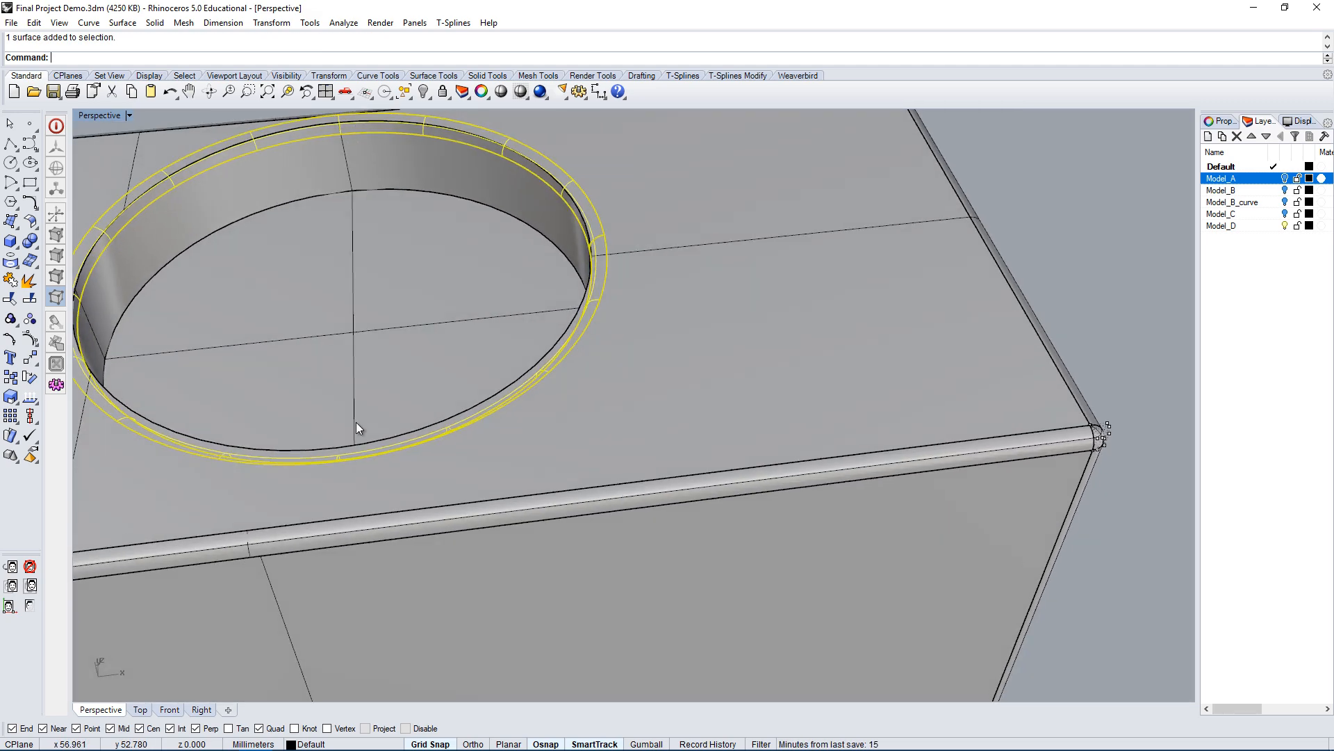
key(Delete)
scroll(456, 382, down, 4)
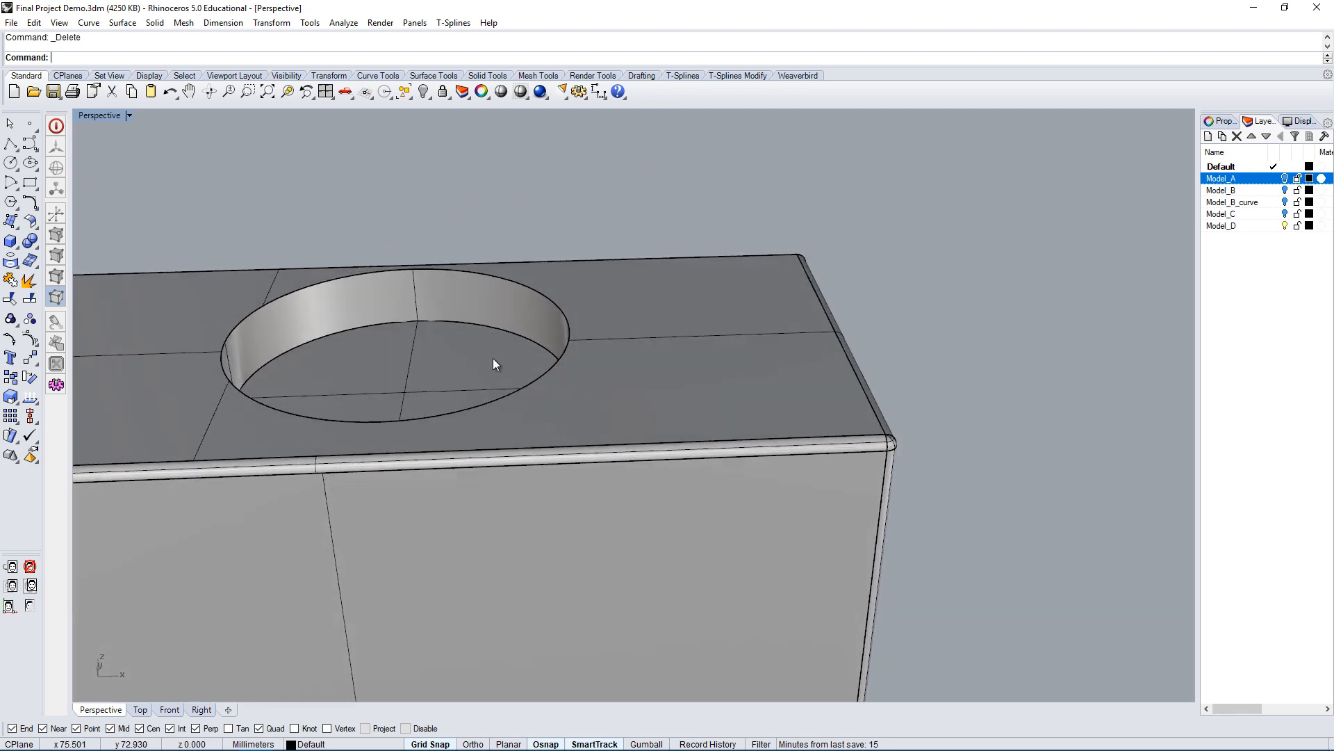
right_drag(494, 364, 424, 226)
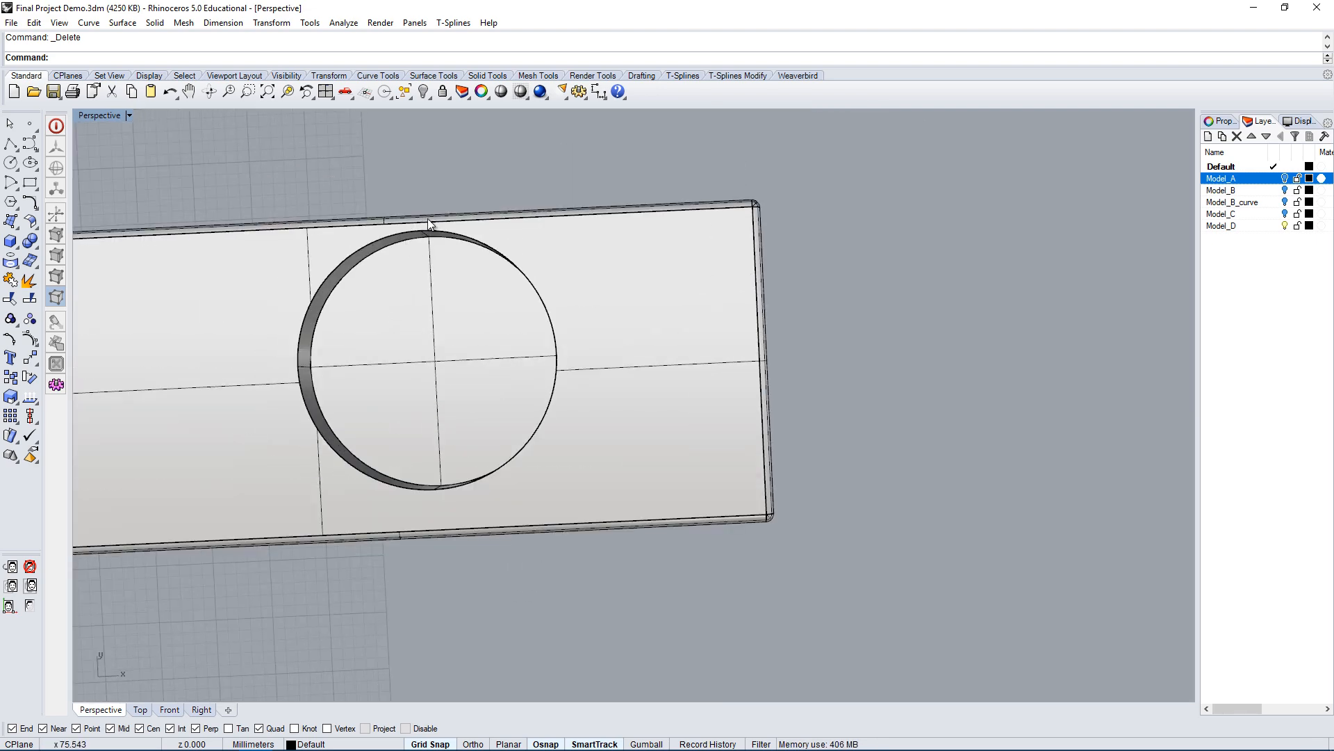
text(FilletEdge)
key(Return)
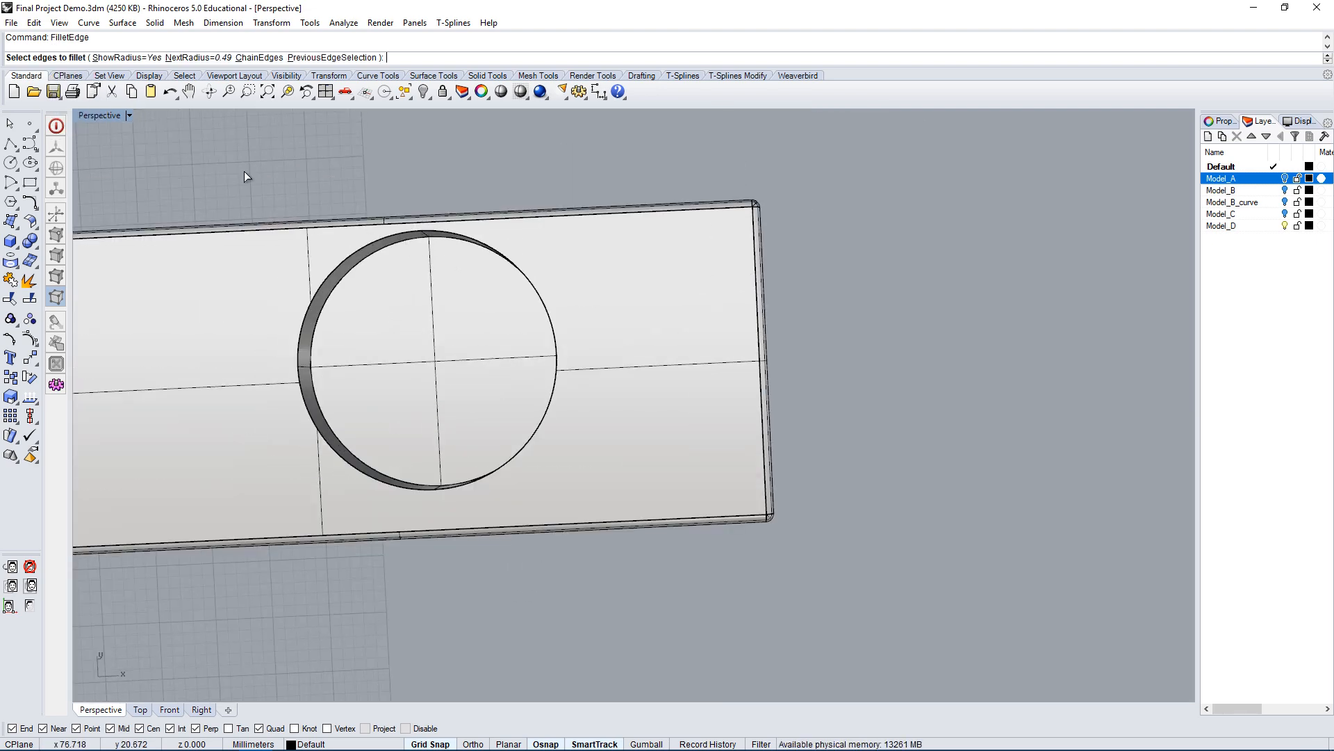
click(214, 57)
text(.4)
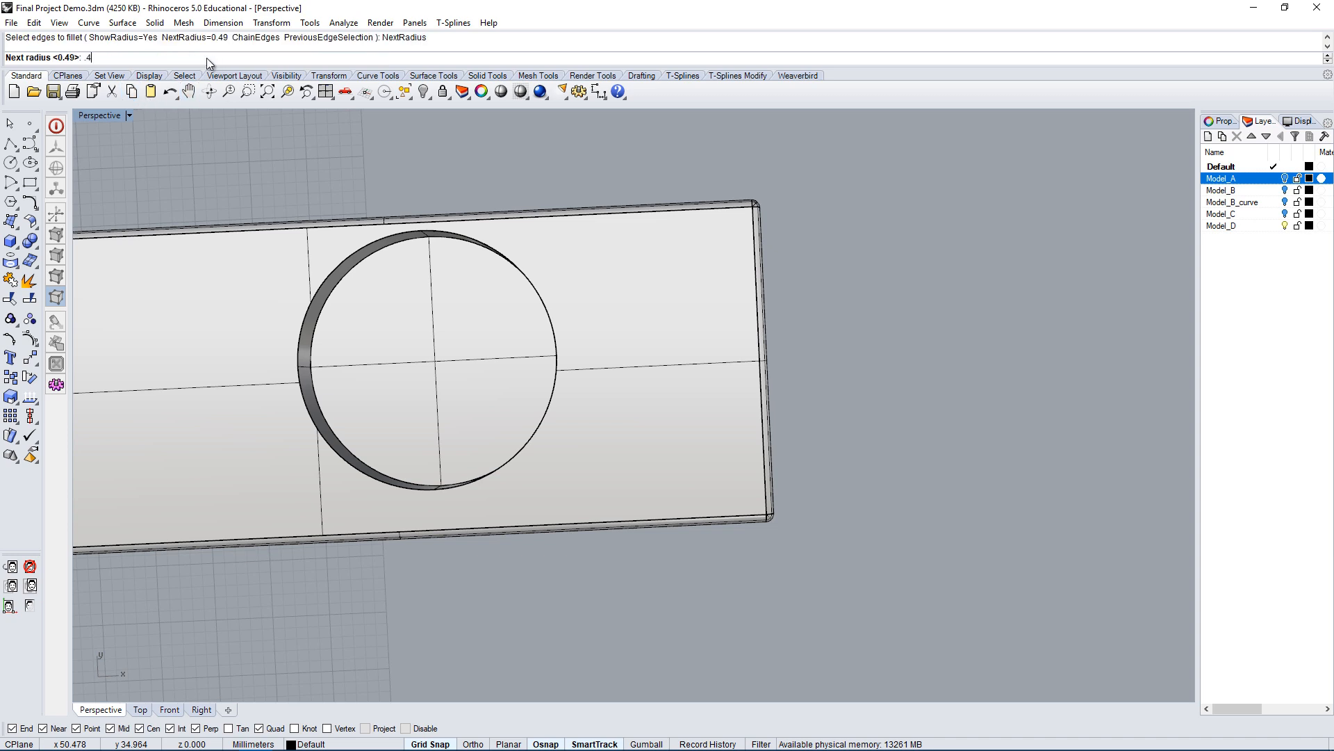
key(Return)
right_drag(491, 259, 402, 250)
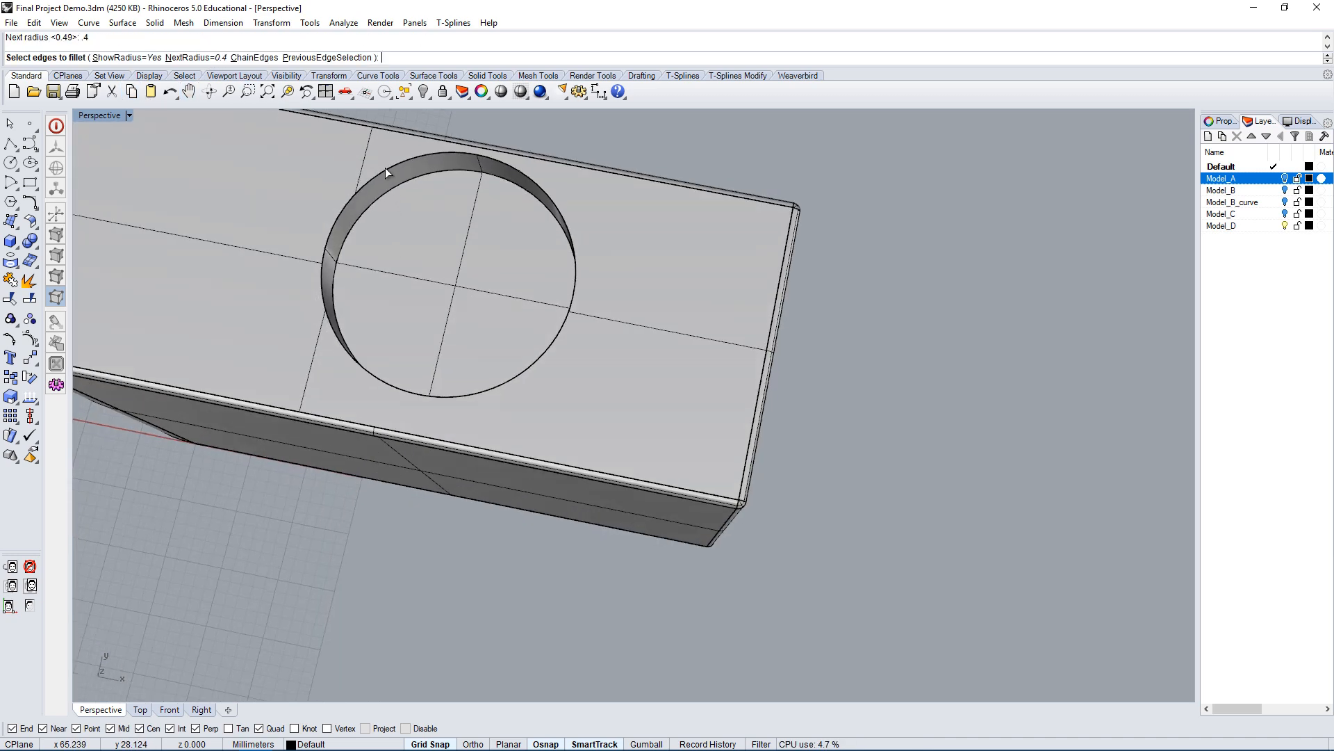
key(Escape)
Select all the exploded block's surfaces, including the circular recess floor, and join them into one solid.
click(461, 219)
scroll(509, 230, down, 8)
right_drag(544, 387, 644, 287)
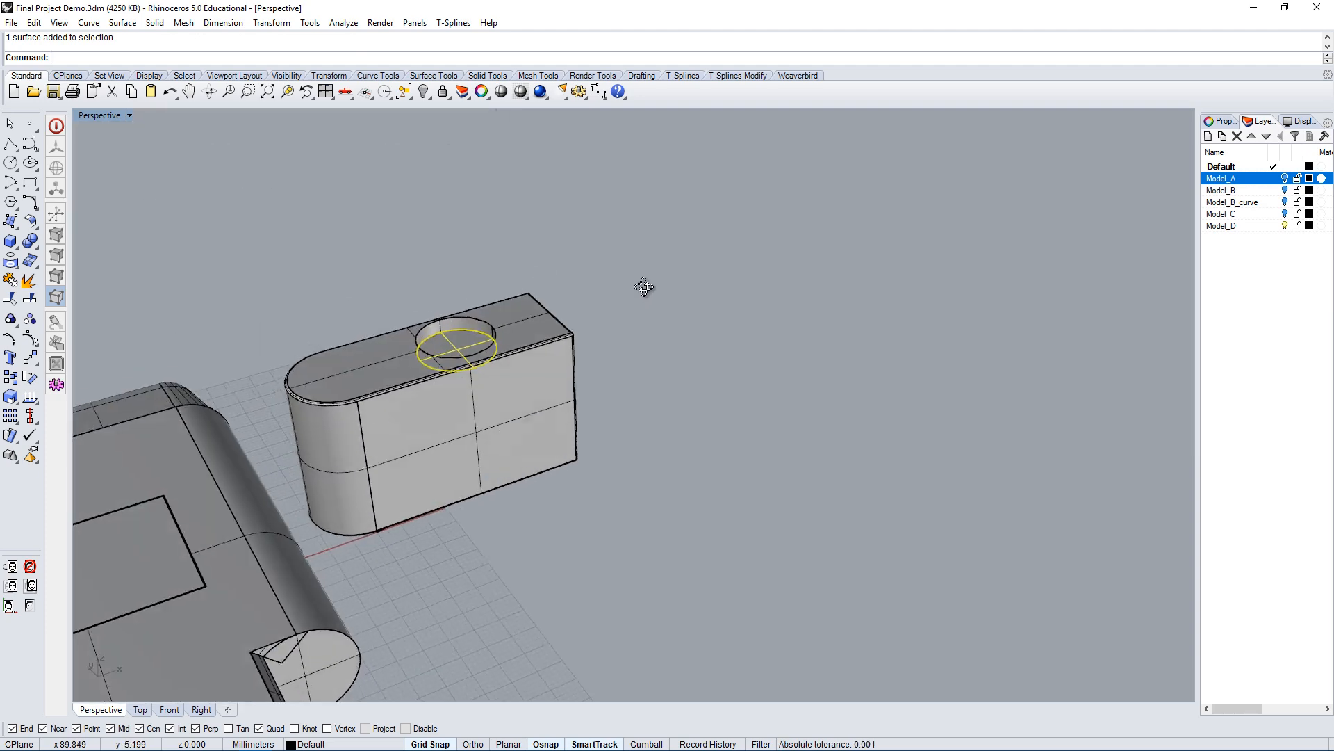
drag(684, 234, 324, 442)
right_drag(327, 445, 490, 415)
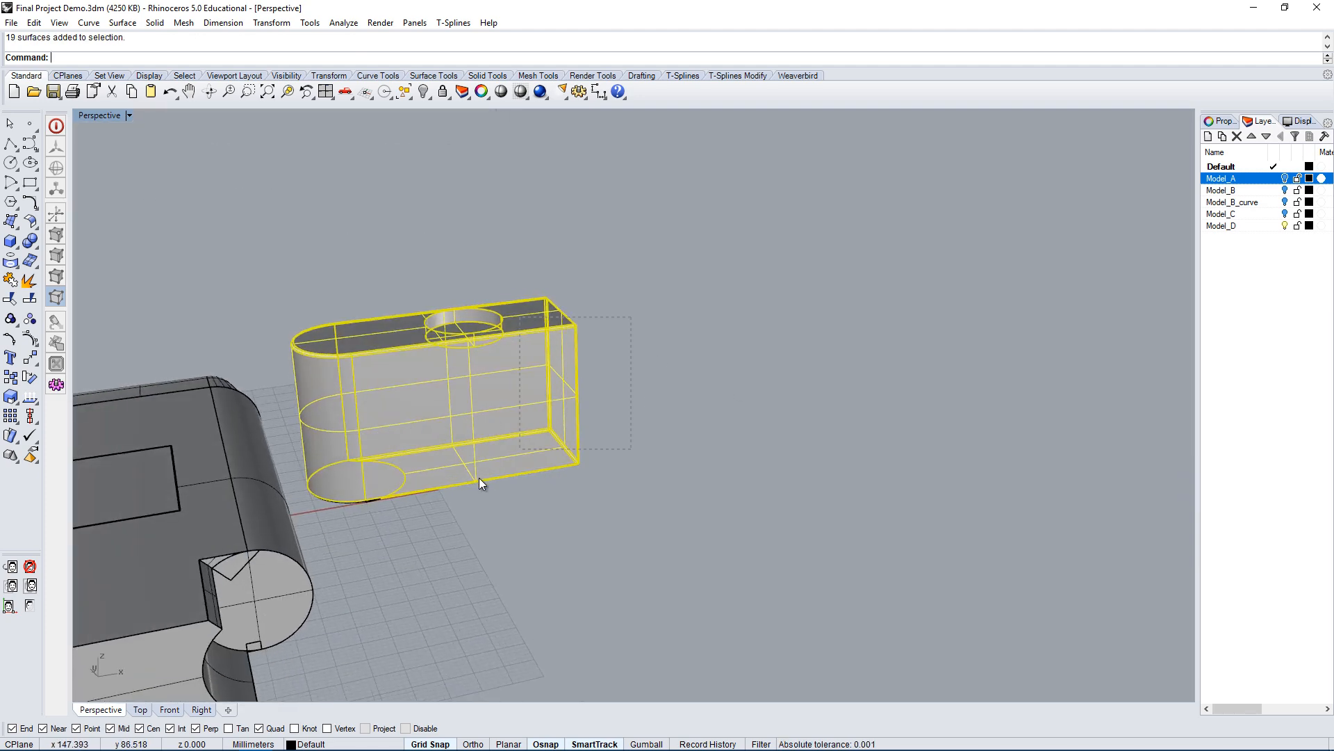
drag(311, 506, 313, 507)
right_drag(382, 531, 376, 462)
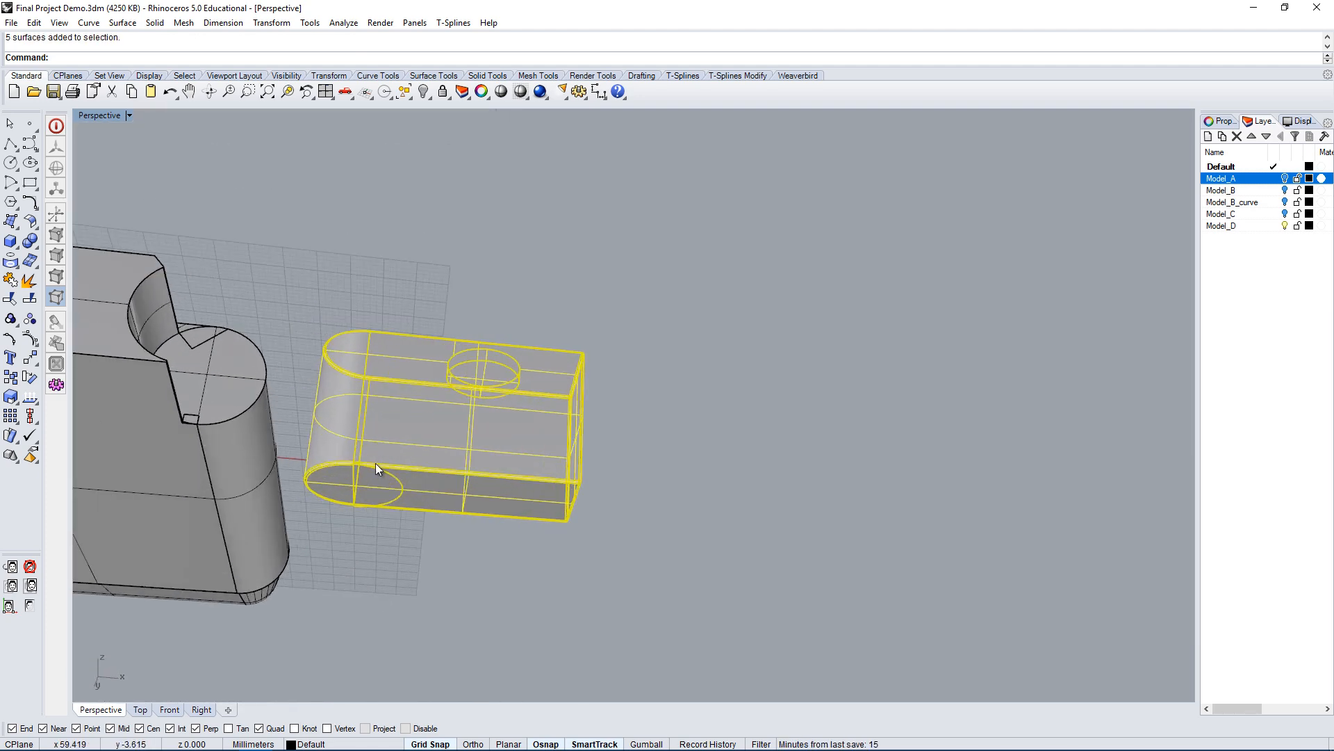
text(join)
key(Return)
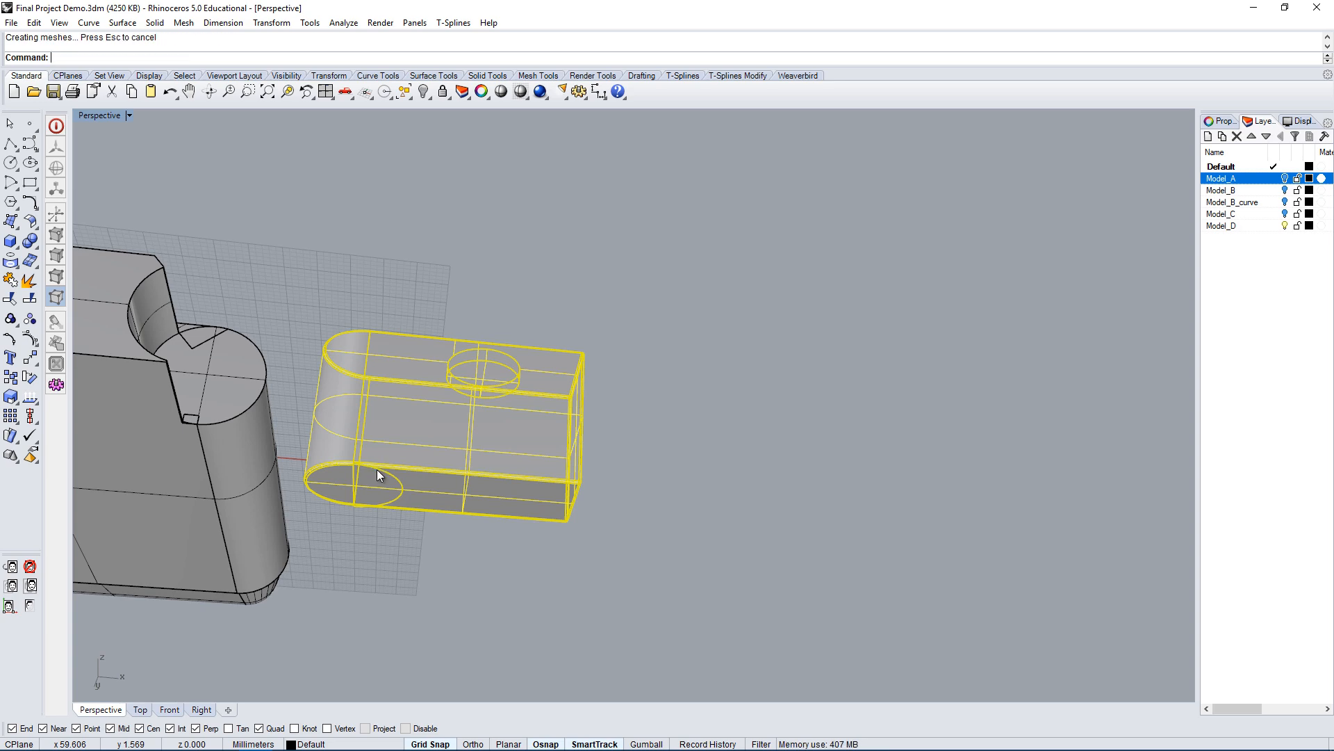
click(786, 476)
Apply an edge fillet to the top rim and the bottom edge of the block's circular recess.
right_drag(598, 512, 568, 500)
scroll(482, 594, up, 5)
right_drag(479, 591, 253, 487)
scroll(292, 478, up, 6)
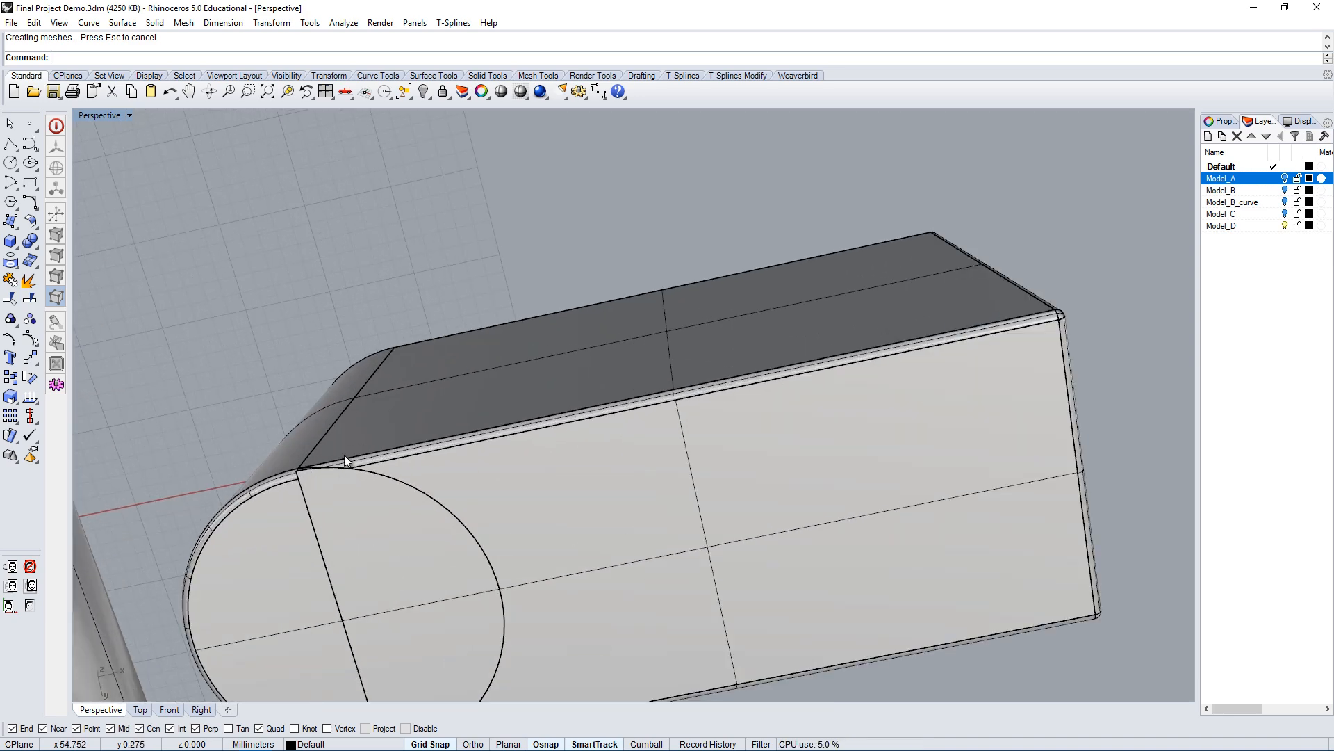
right_drag(636, 396, 938, 339)
text(filletedge)
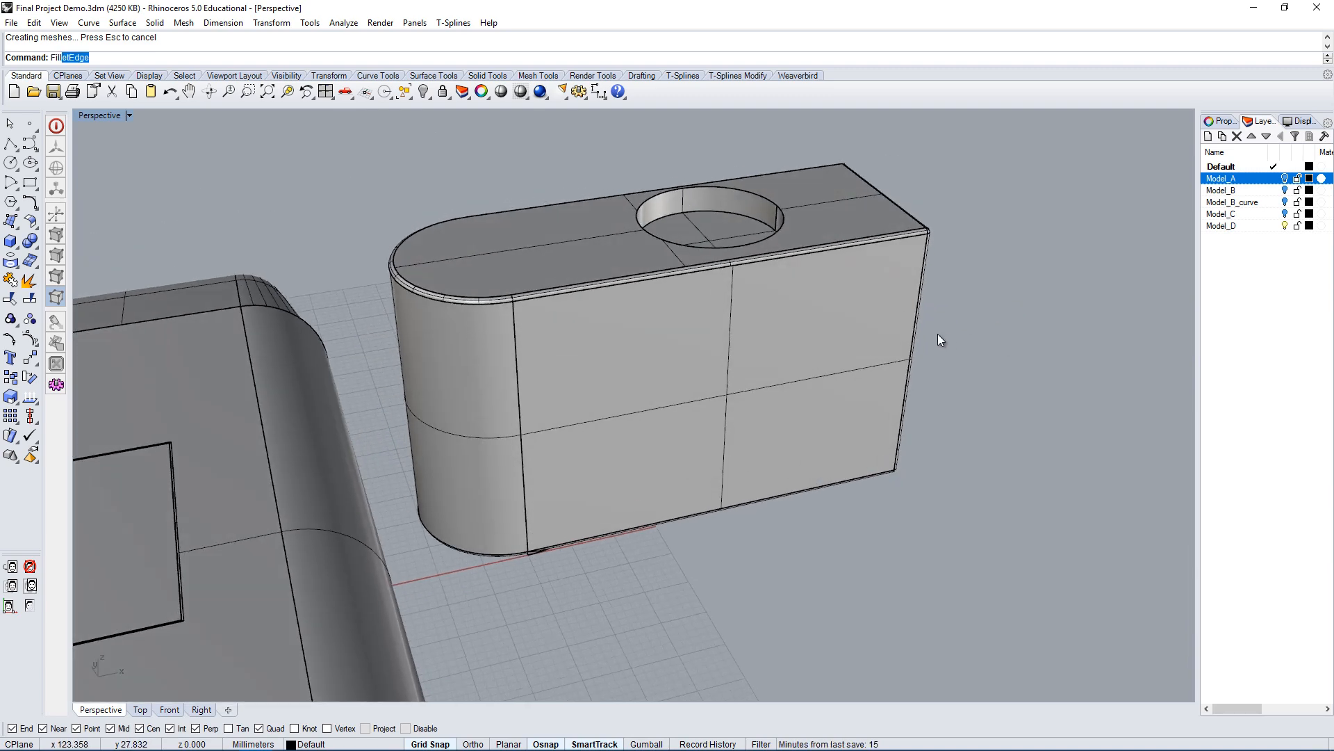
key(Return)
right_drag(745, 247, 857, 204)
click(809, 221)
click(807, 241)
key(Return)
key(Return)
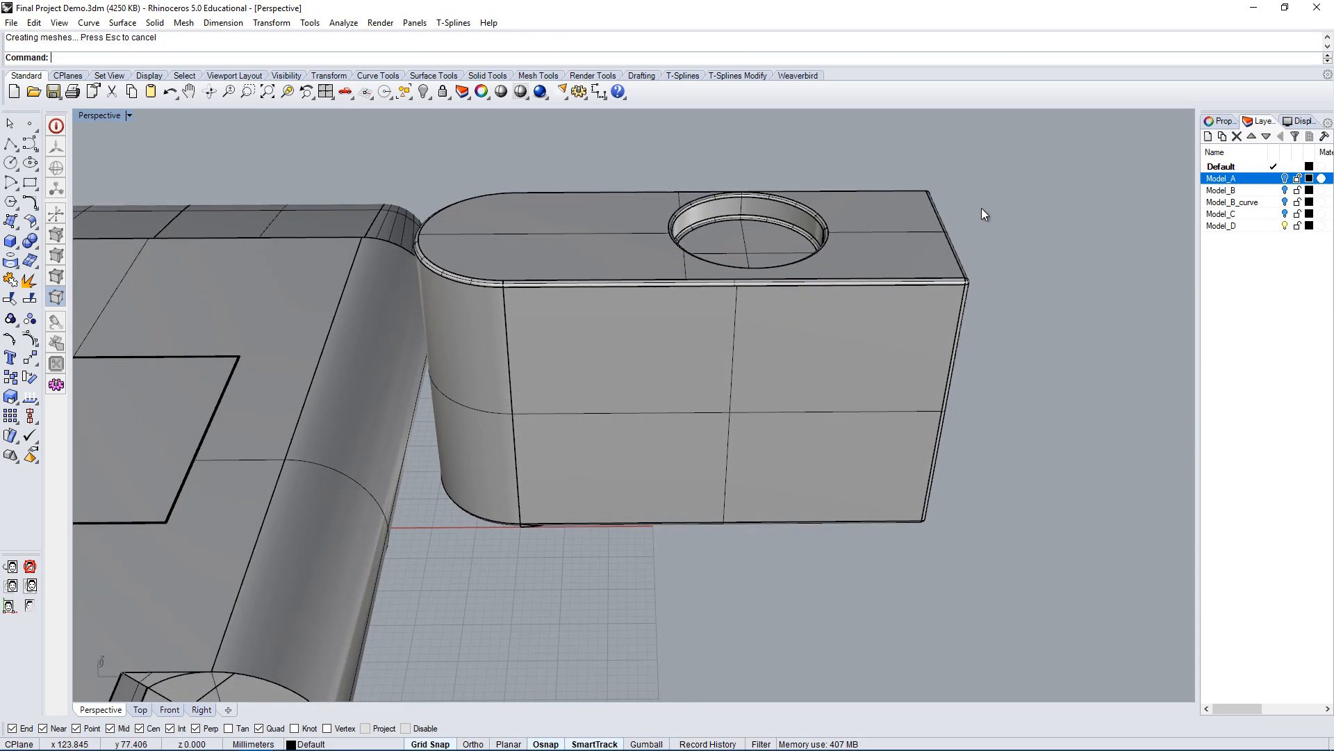
Examine the new recess fillets from both sides and select the block to check that it is a single polysurface.
right_drag(981, 207, 862, 179)
scroll(862, 179, up, 4)
right_drag(1007, 268, 724, 310)
scroll(723, 310, down, 5)
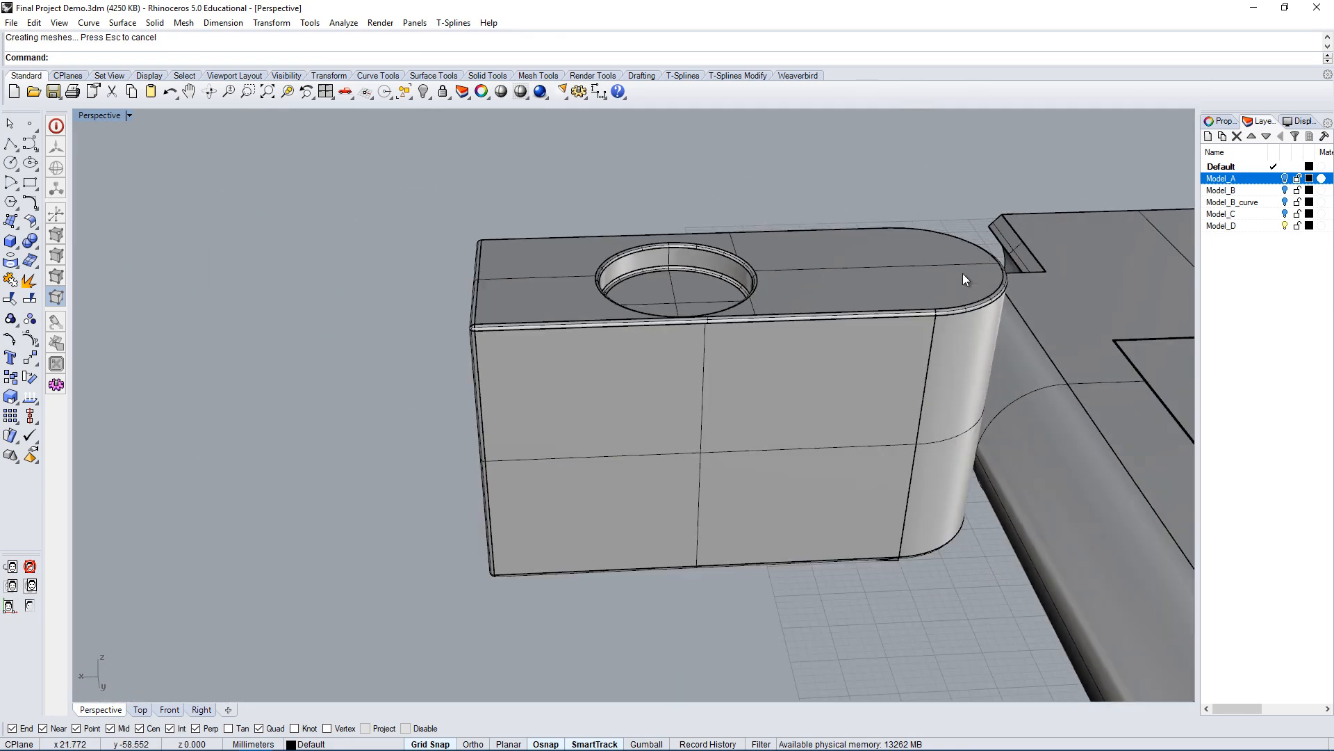
right_drag(963, 279, 910, 306)
click(582, 259)
right_drag(750, 579, 707, 360)
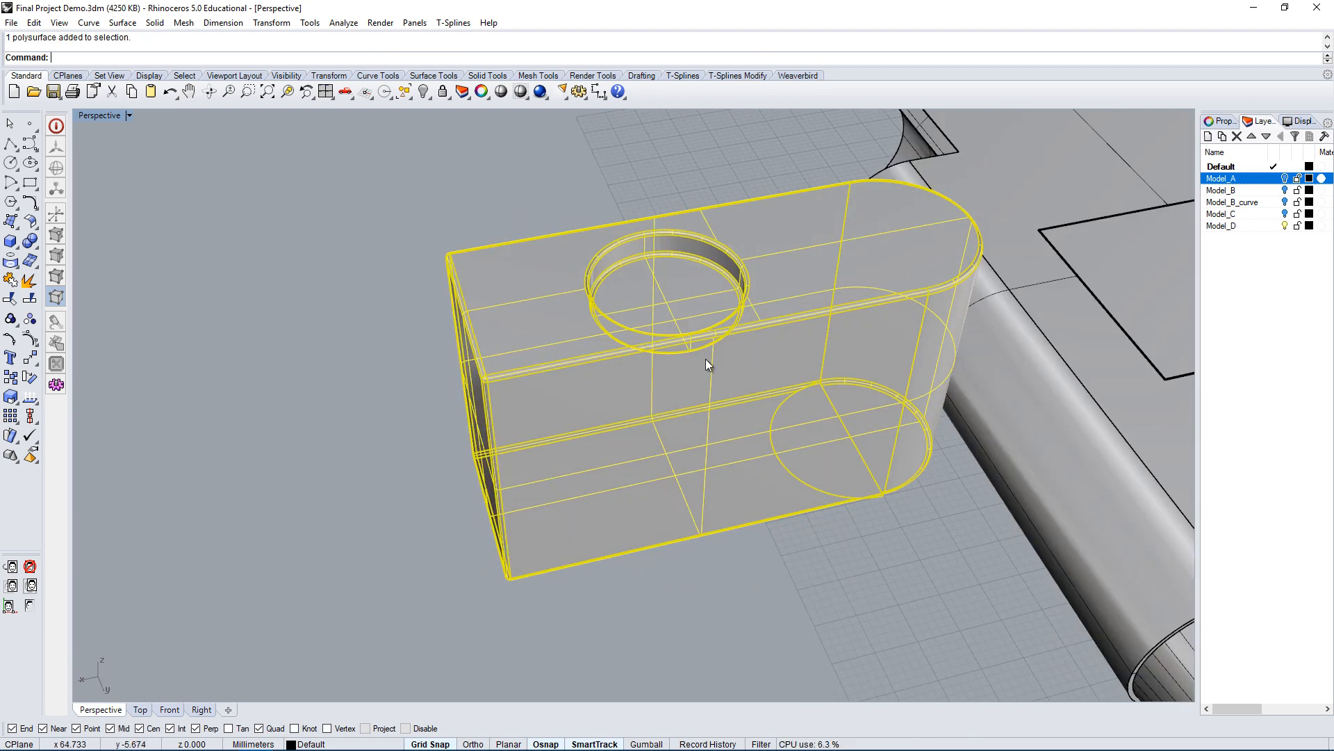
right_drag(994, 296, 665, 297)
key(Escape)
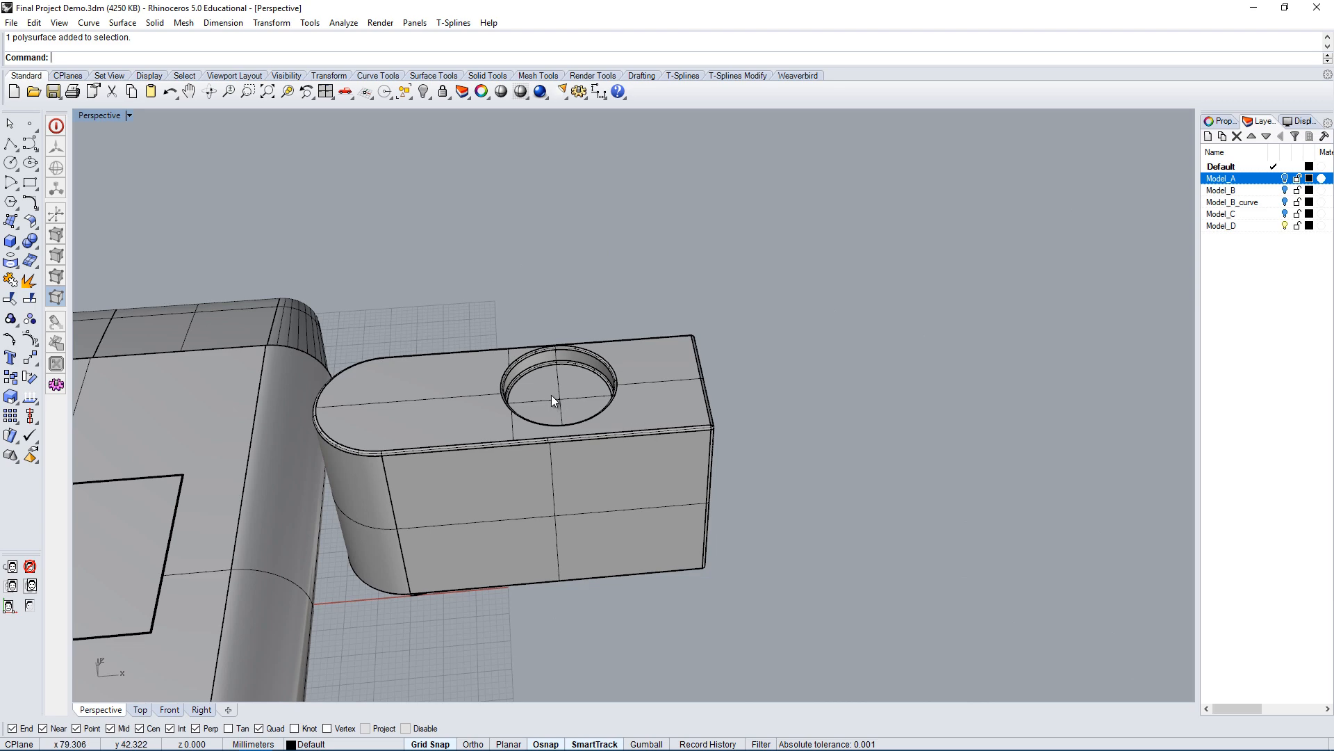
View the filleted block beside the larger body and check its edges by selecting the whole solid once more.
right_drag(552, 394, 545, 360)
scroll(545, 360, down, 4)
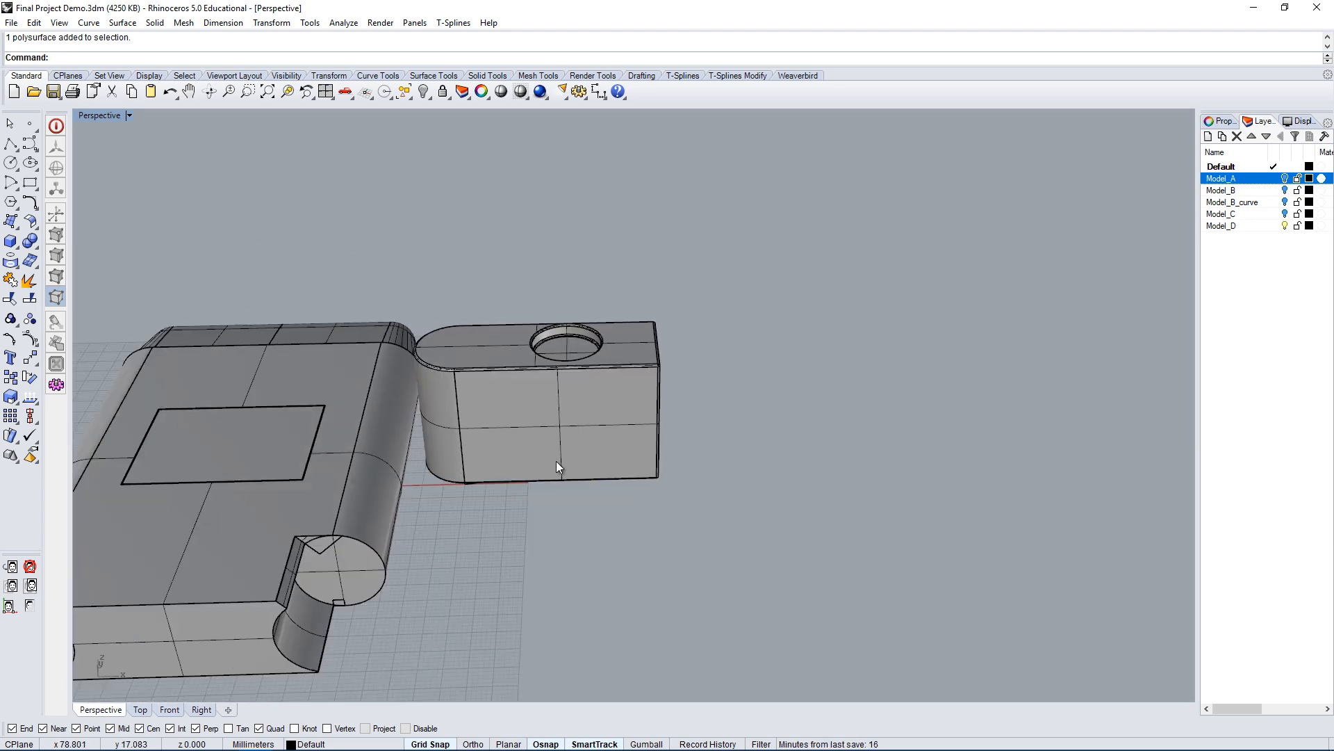
right_drag(556, 461, 546, 435)
click(600, 364)
right_drag(601, 365, 624, 416)
scroll(569, 487, up, 2)
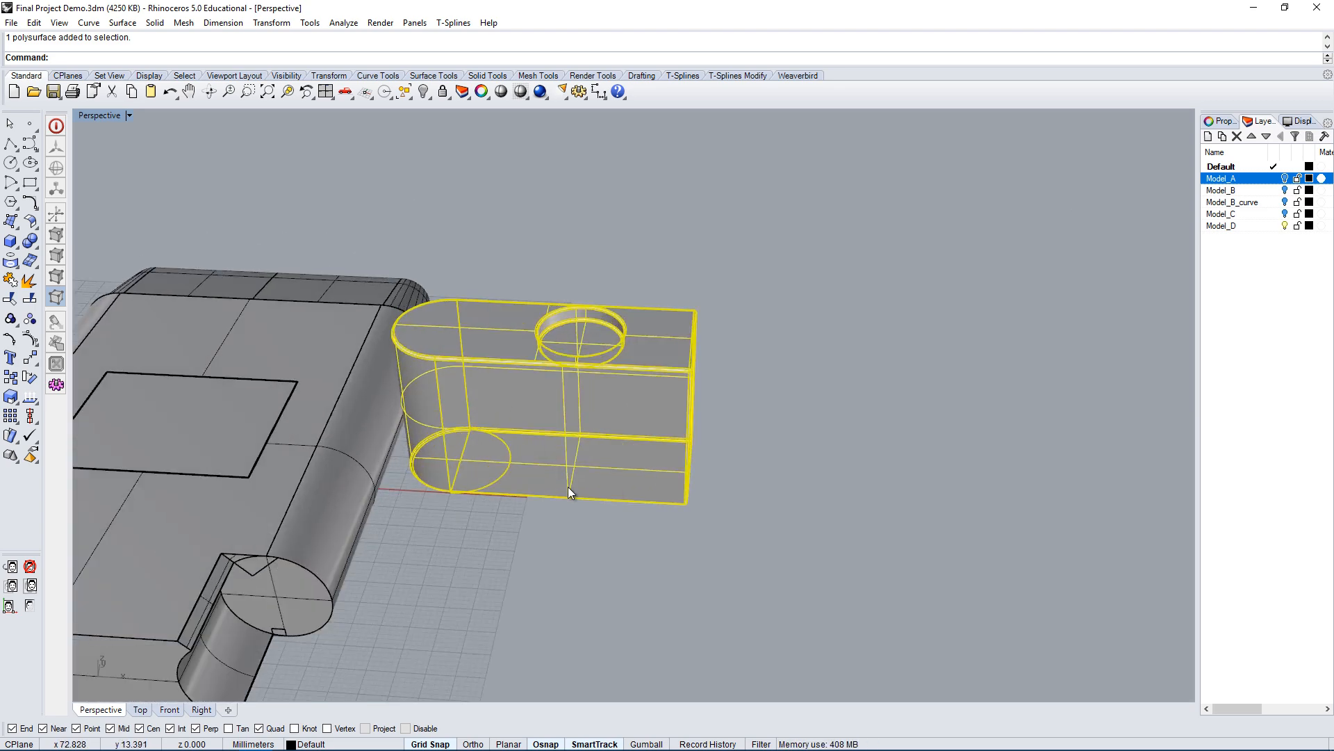
key(Escape)
mouse_move(569, 487)
right_down()
mouse_move(572, 608)
mouse_move(572, 396)
mouse_move(530, 426)
mouse_move(587, 440)
mouse_move(590, 497)
mouse_move(575, 494)
mouse_move(604, 583)
mouse_move(556, 467)
right_up()
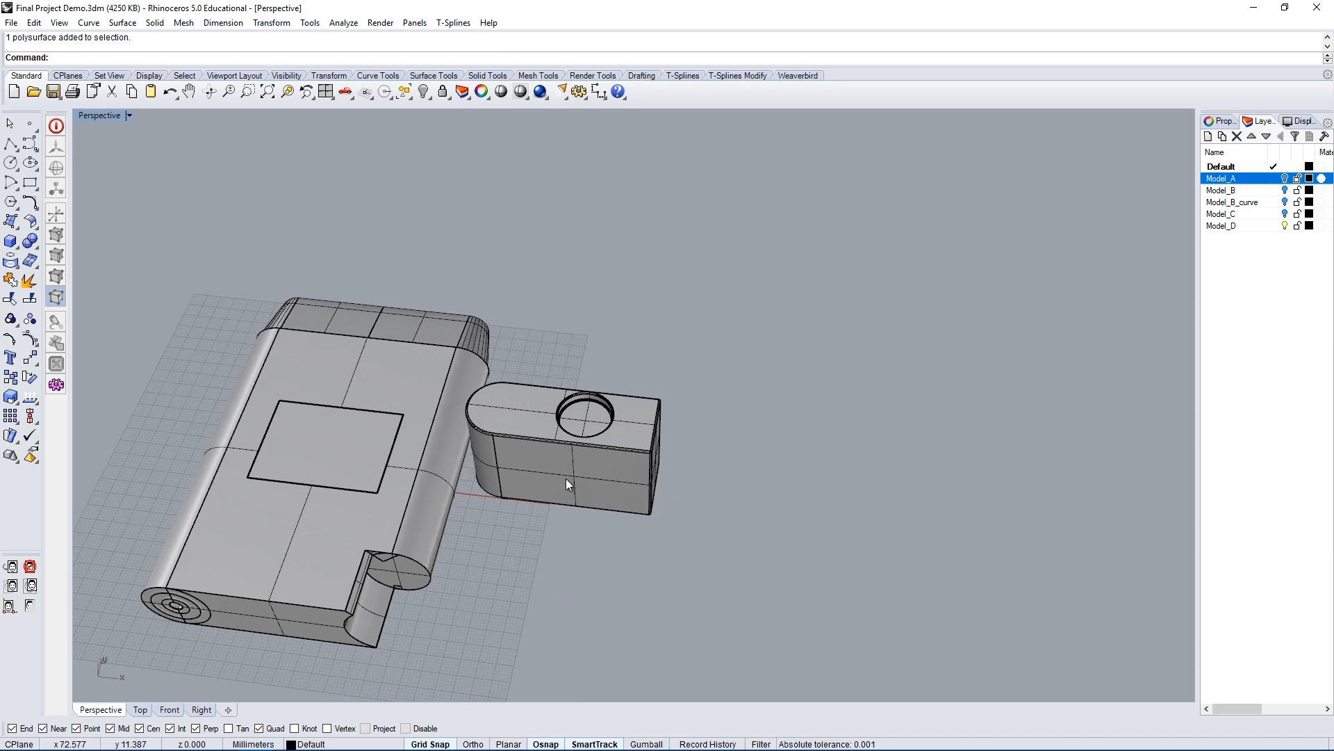
Inspect the block's top edge fillets and its near rounded corner up close.
right_drag(565, 479, 587, 386)
click(532, 395)
scroll(625, 415, up, 8)
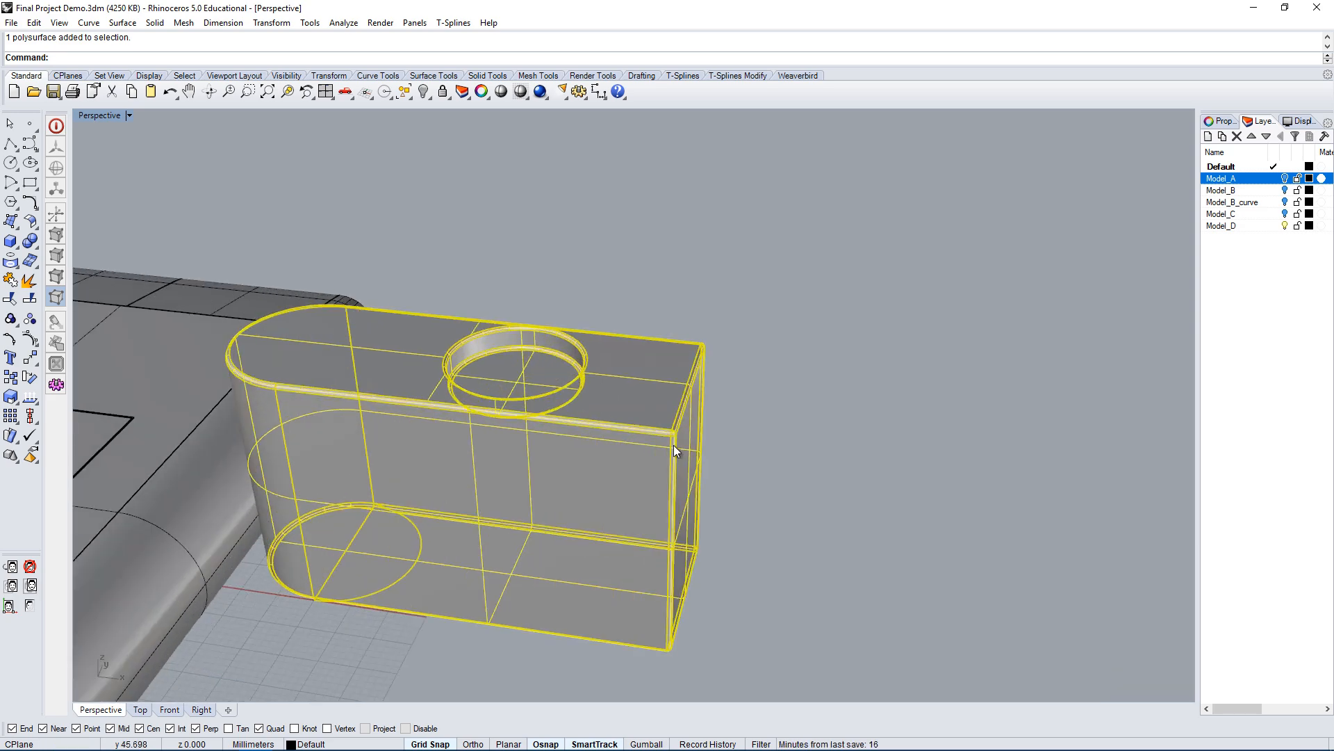
key(Escape)
scroll(667, 434, up, 2)
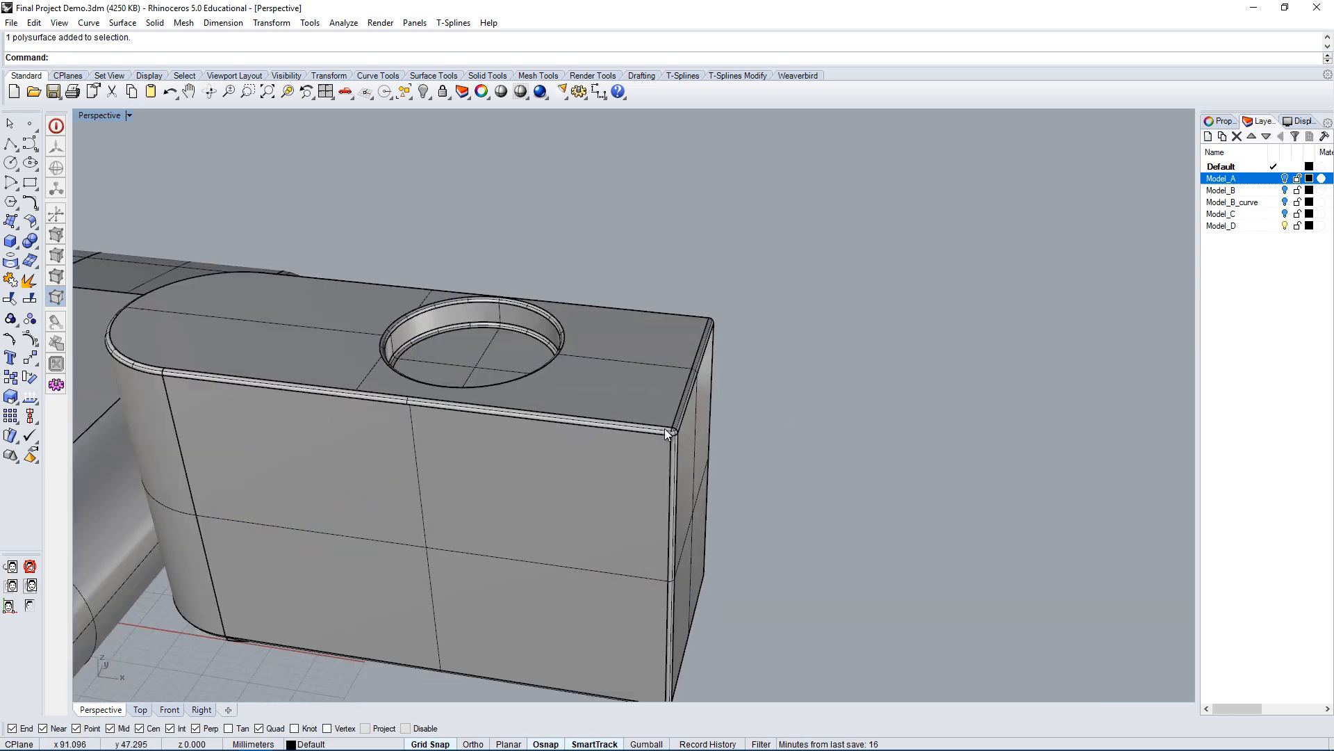
right_drag(654, 449, 340, 365)
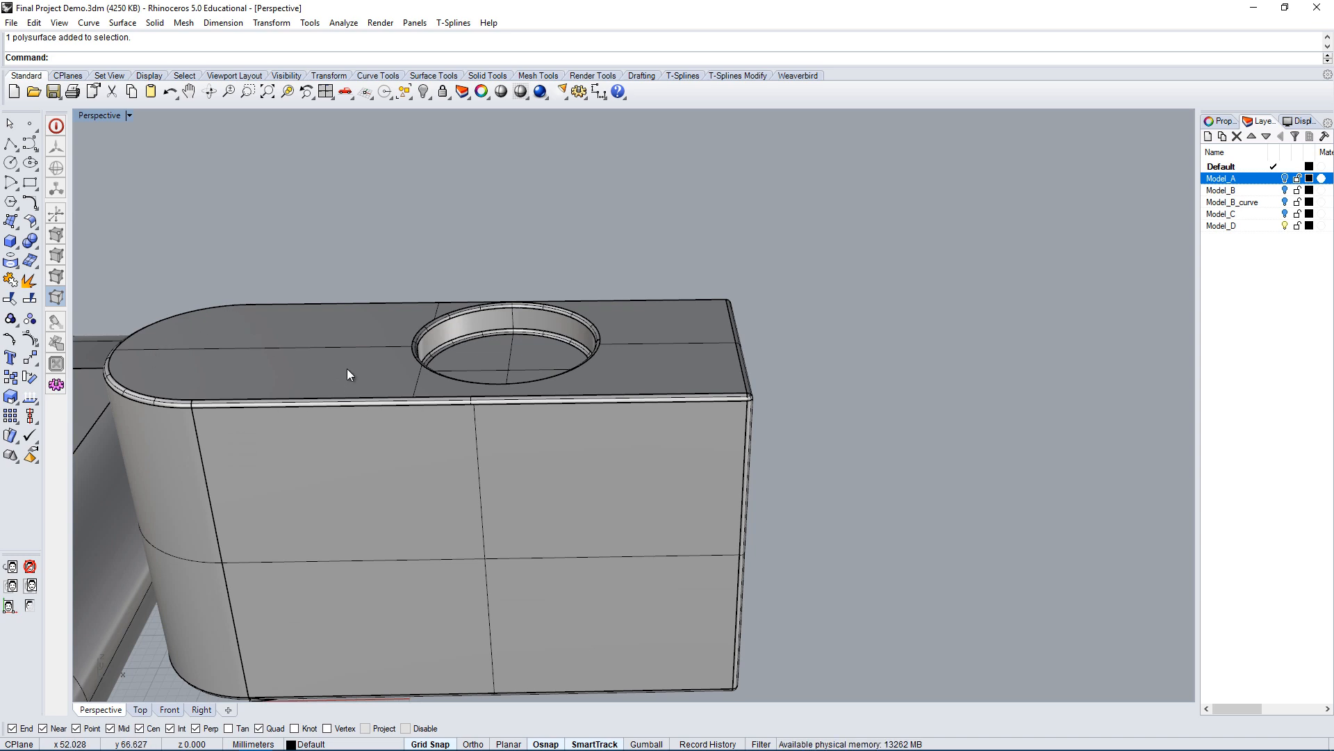
right_drag(717, 408, 751, 369)
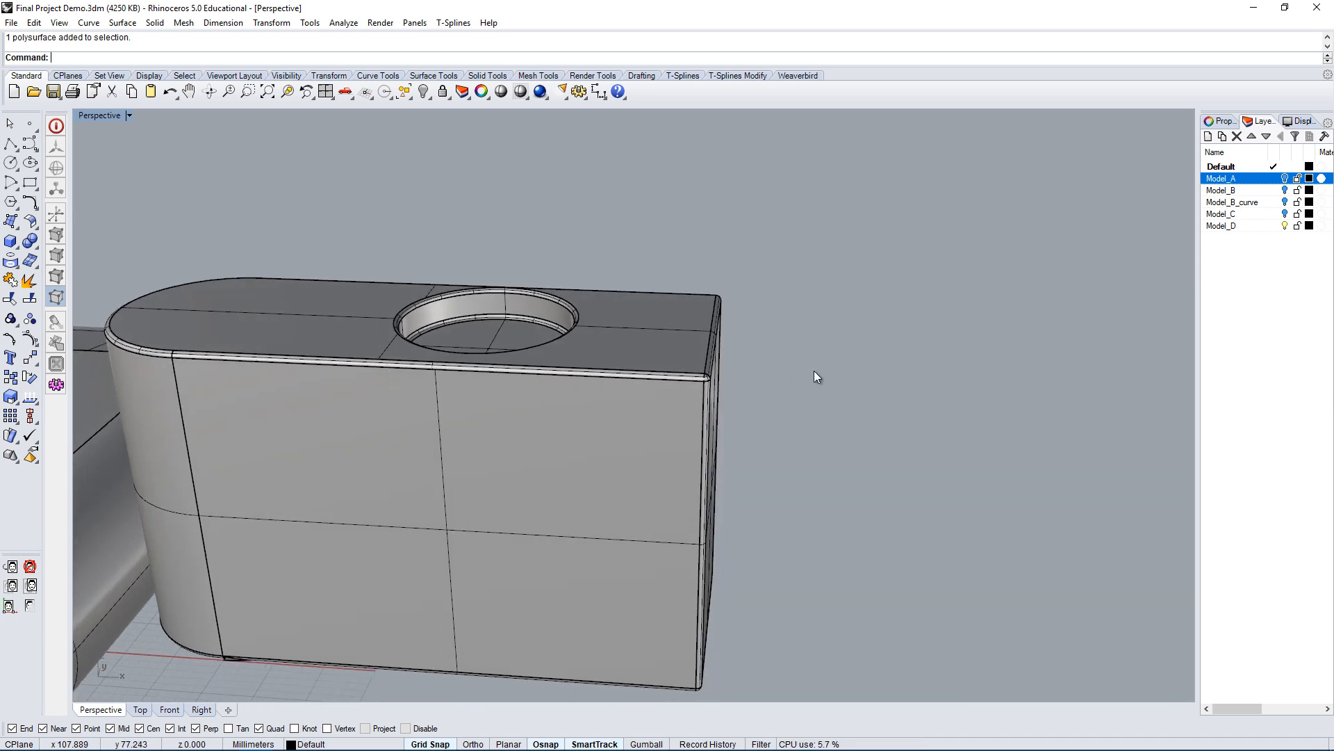
Start extracting surfaces from the larger body and select the notched circular end face of its side cylinder.
scroll(833, 342, down, 6)
right_drag(833, 342, 800, 327)
scroll(612, 490, down, 3)
scroll(324, 486, up, 3)
scroll(324, 485, up, 3)
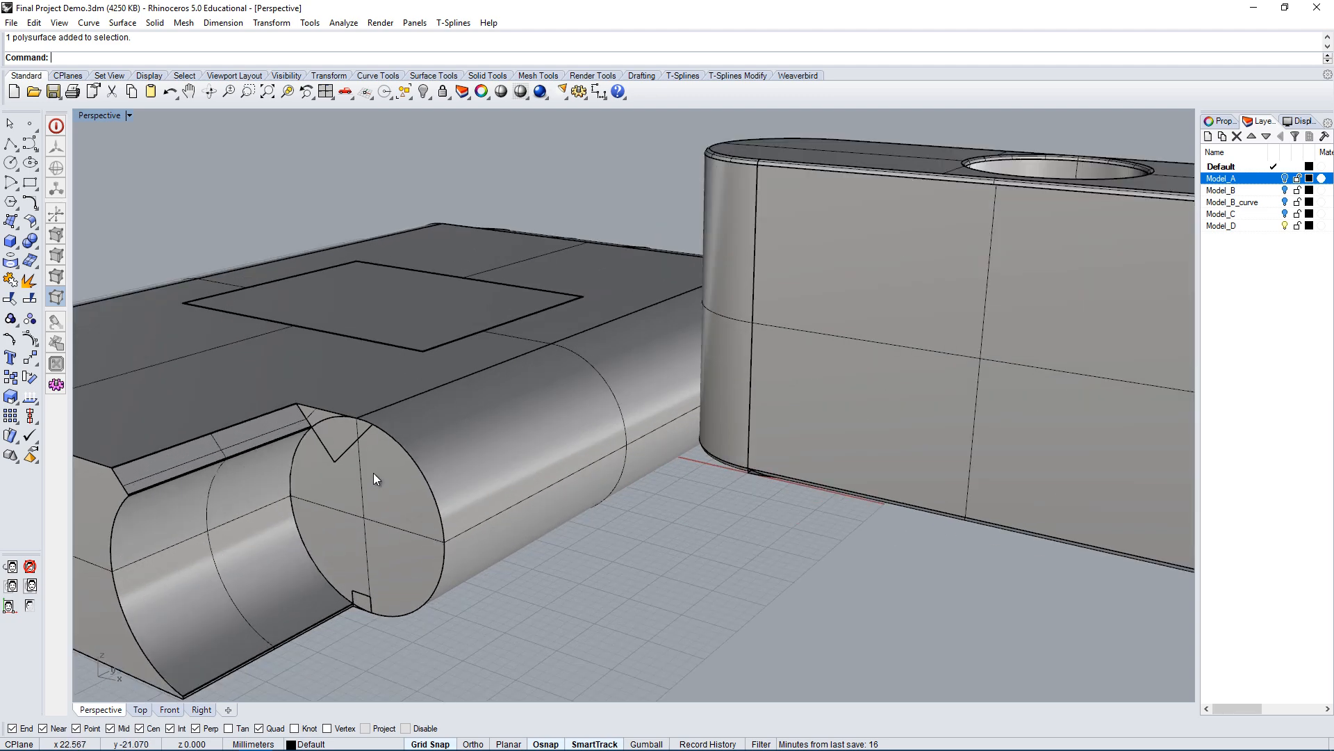
right_drag(359, 618, 520, 550)
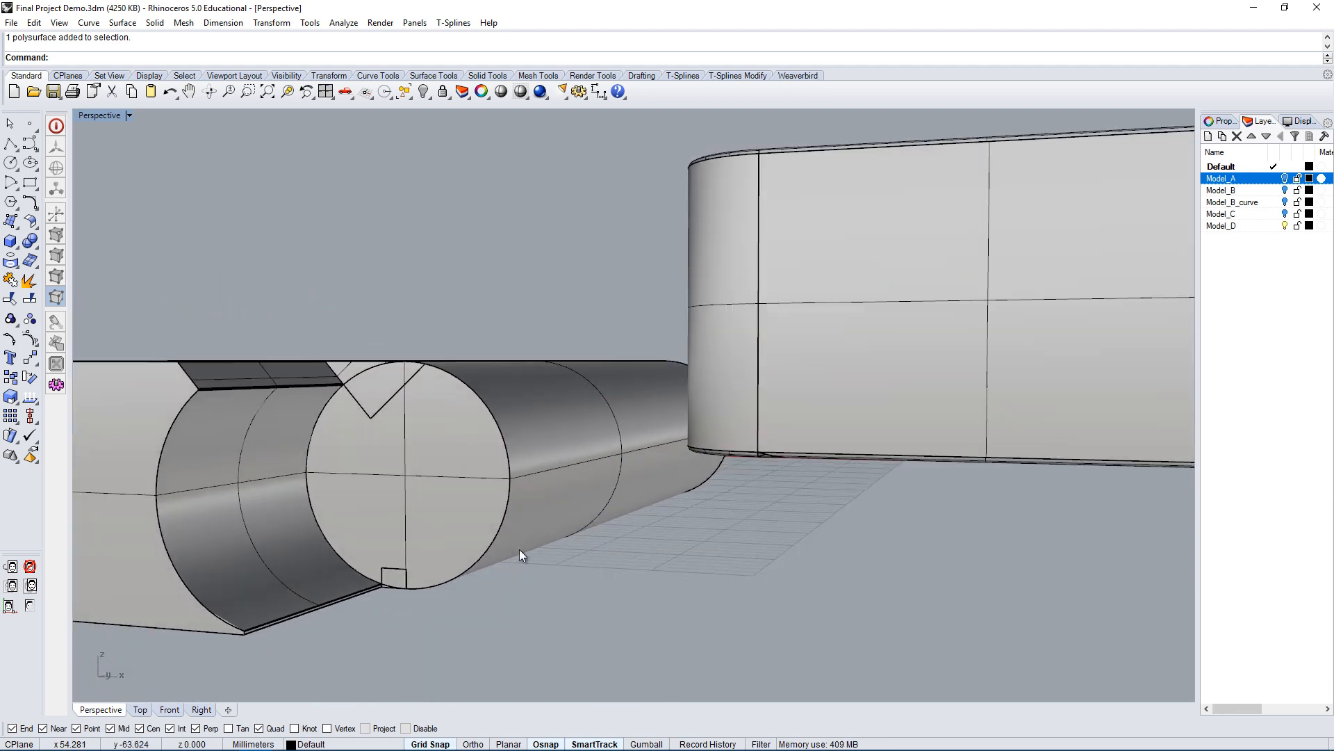
text(ExtractSrf)
key(Return)
click(429, 492)
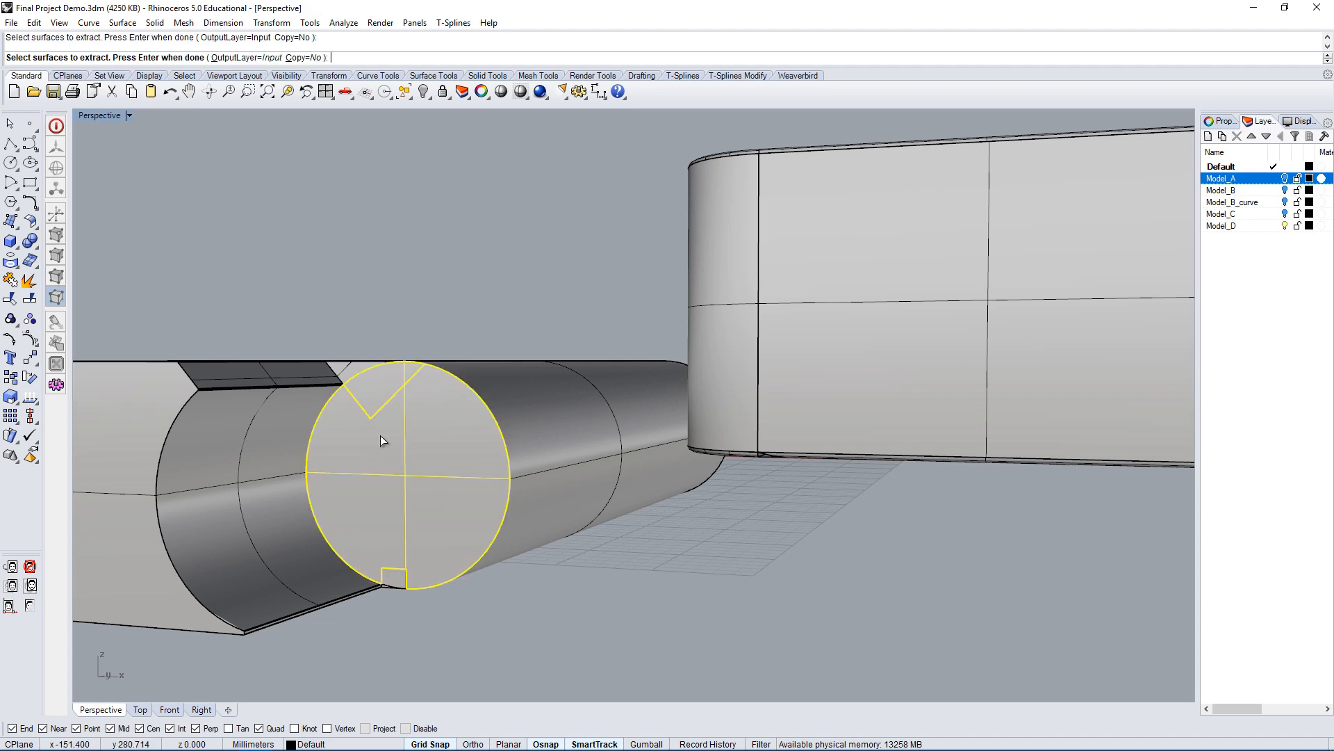
right_drag(382, 440, 426, 531)
scroll(415, 533, up, 10)
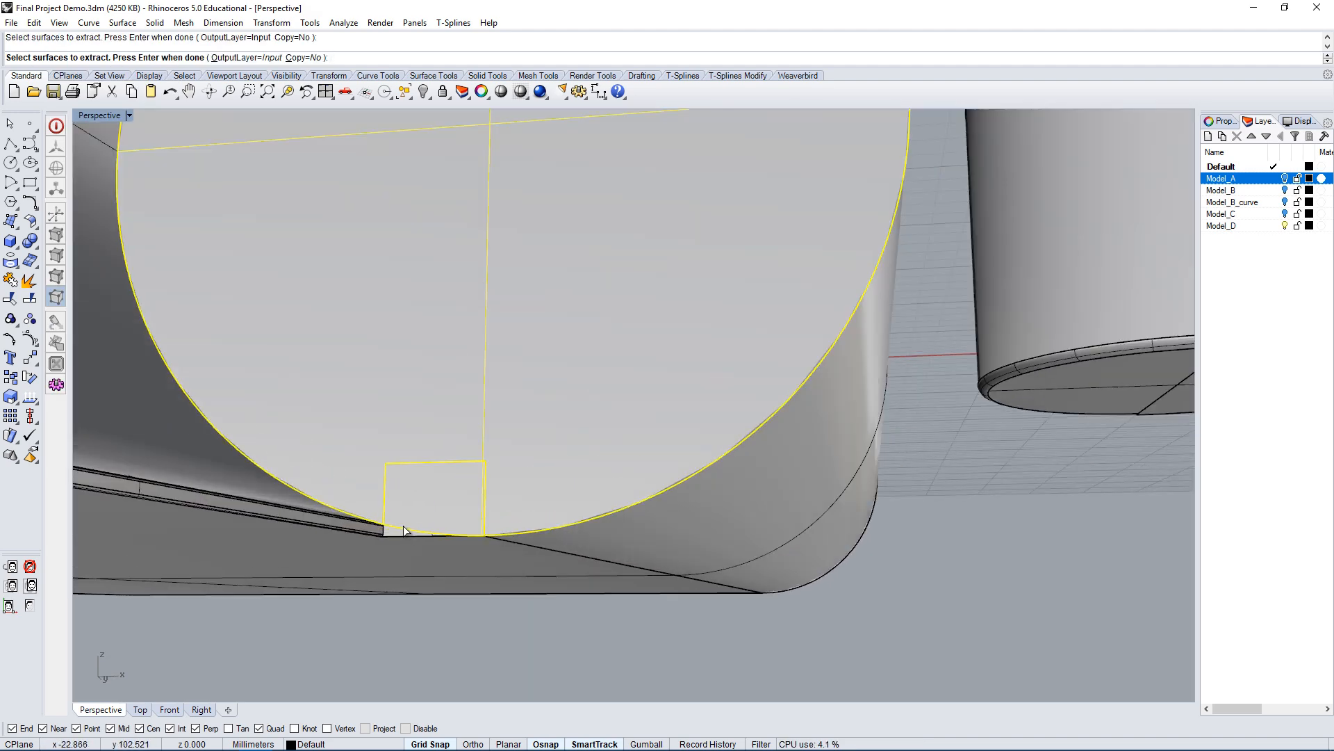
Add the small triangular face beside the circular end to the selection, then extract and delete the selected surfaces.
scroll(403, 528, down, 6)
right_drag(479, 379, 305, 511)
scroll(305, 511, up, 4)
click(269, 531)
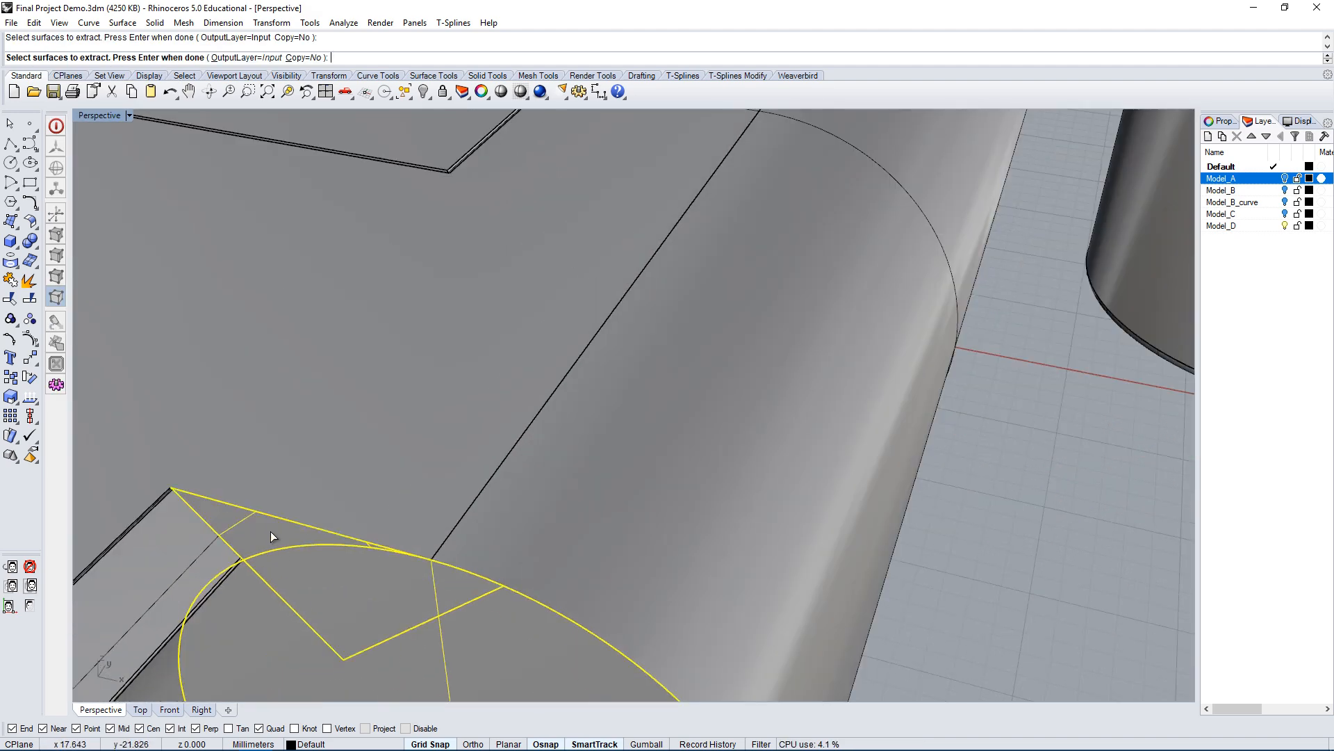
key(Return)
scroll(417, 518, down, 5)
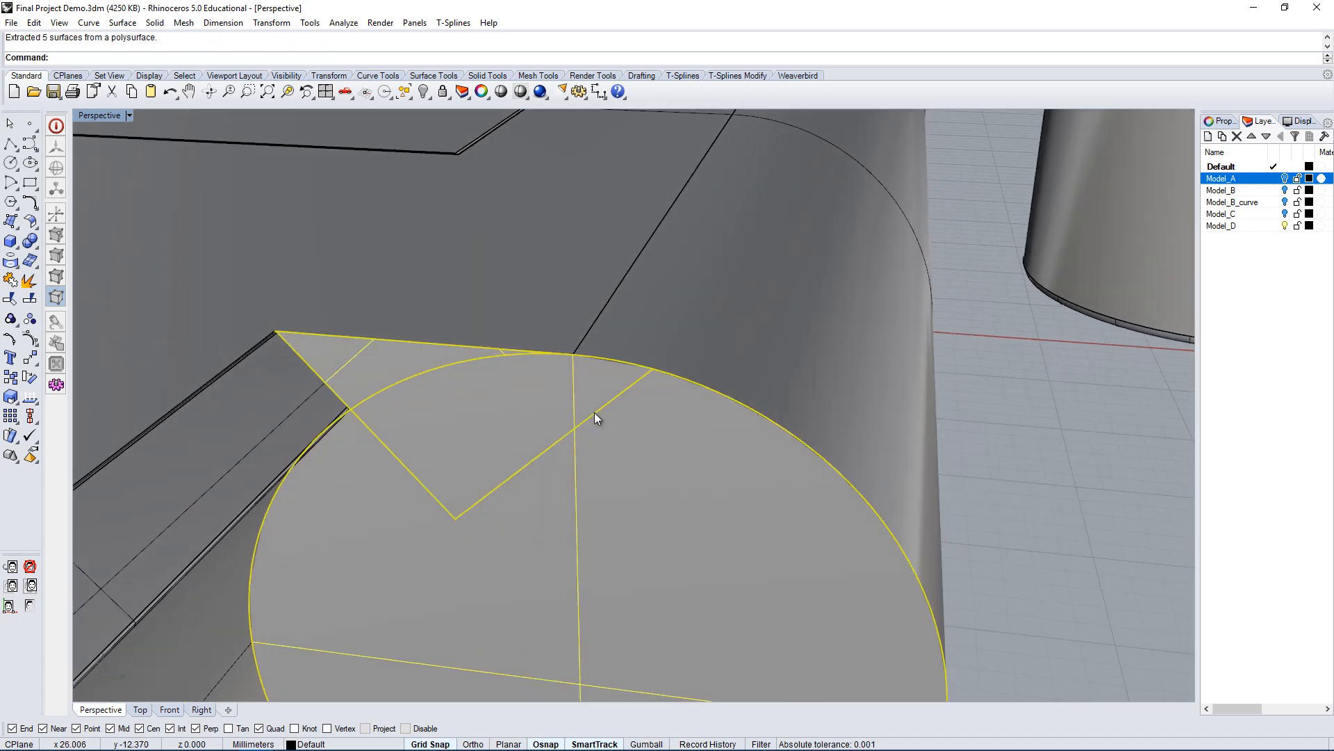
key(Delete)
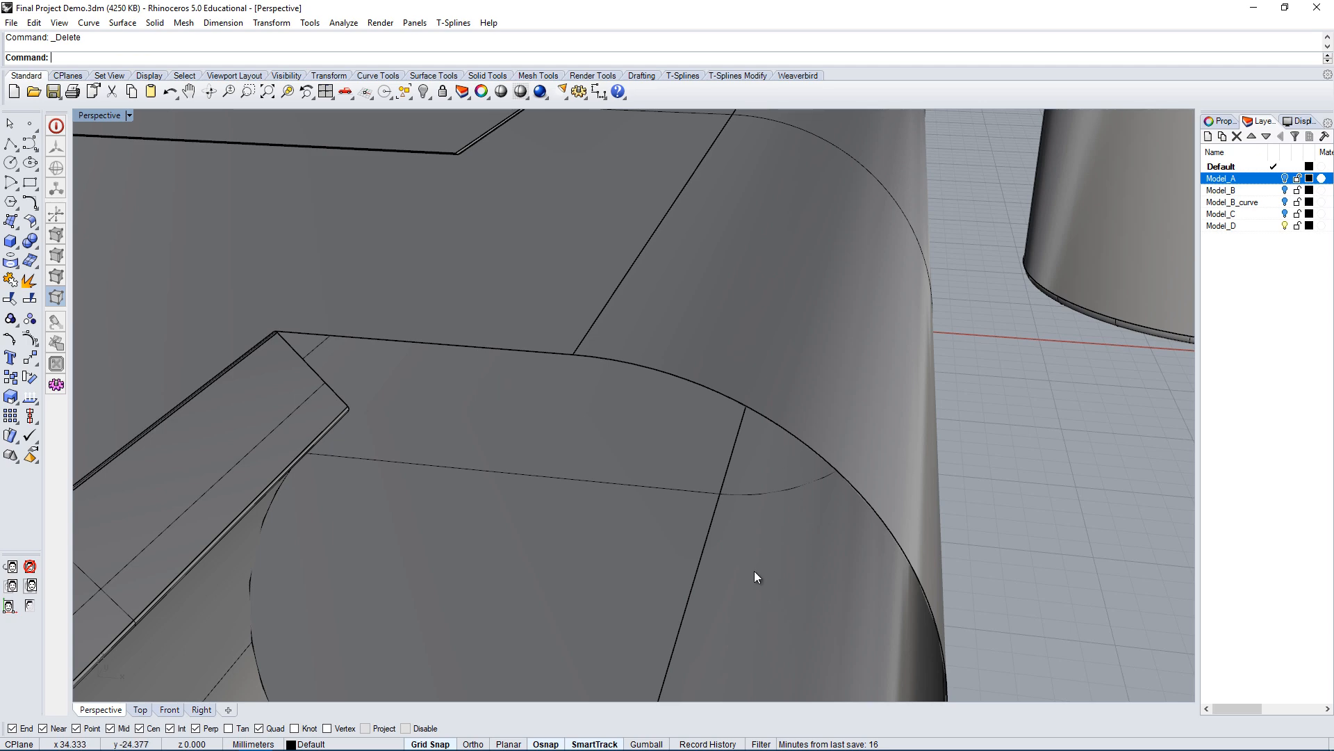
Inspect the notched cylinder end of the larger body up close and check its edges by selecting the whole body.
scroll(755, 572, down, 6)
right_drag(800, 535, 834, 496)
right_drag(473, 362, 498, 479)
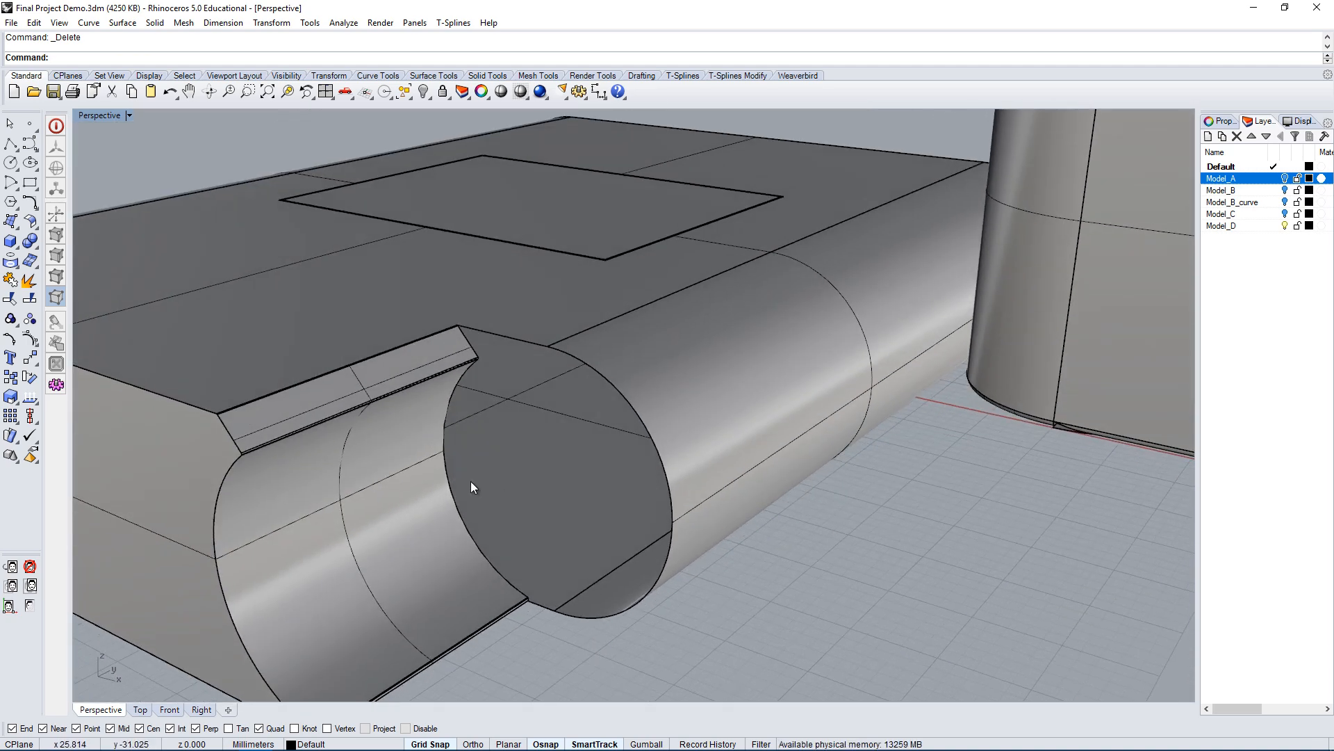
scroll(542, 469, up, 5)
click(553, 404)
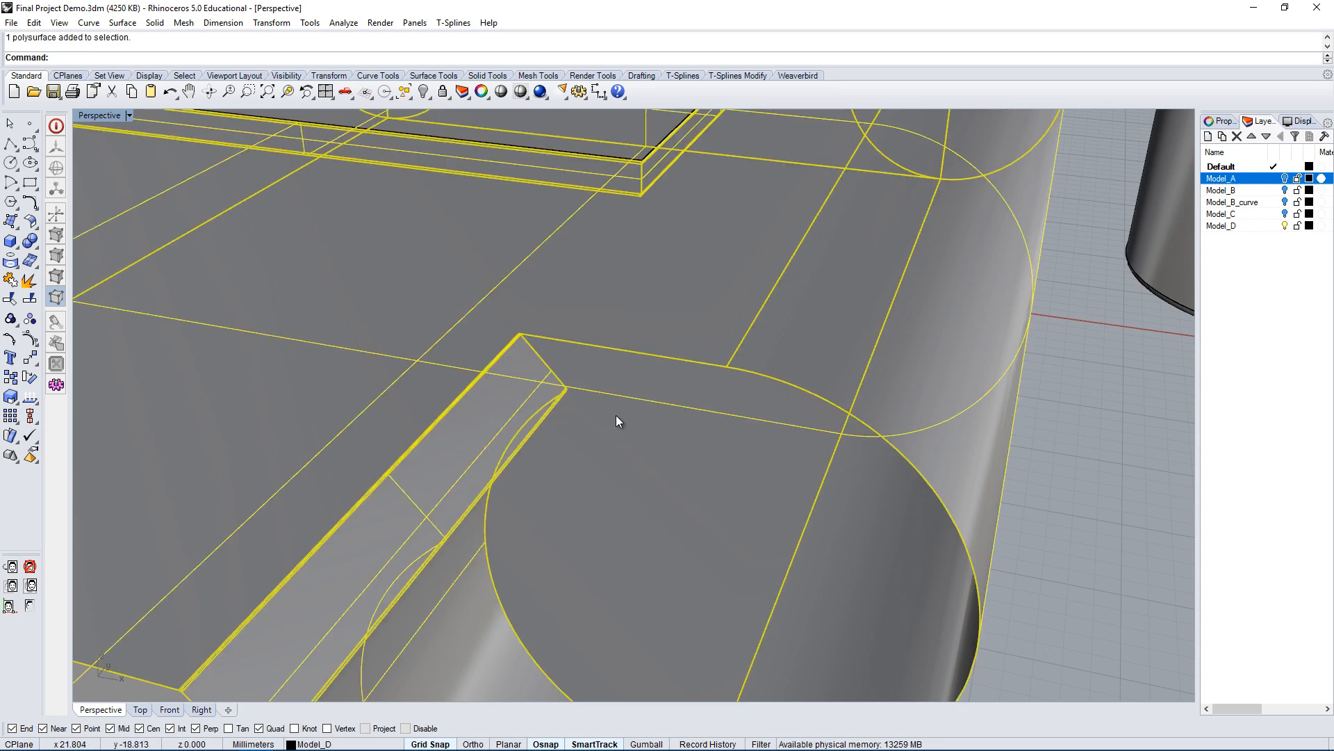
key(Escape)
scroll(616, 415, down, 2)
text(F)
key(Escape)
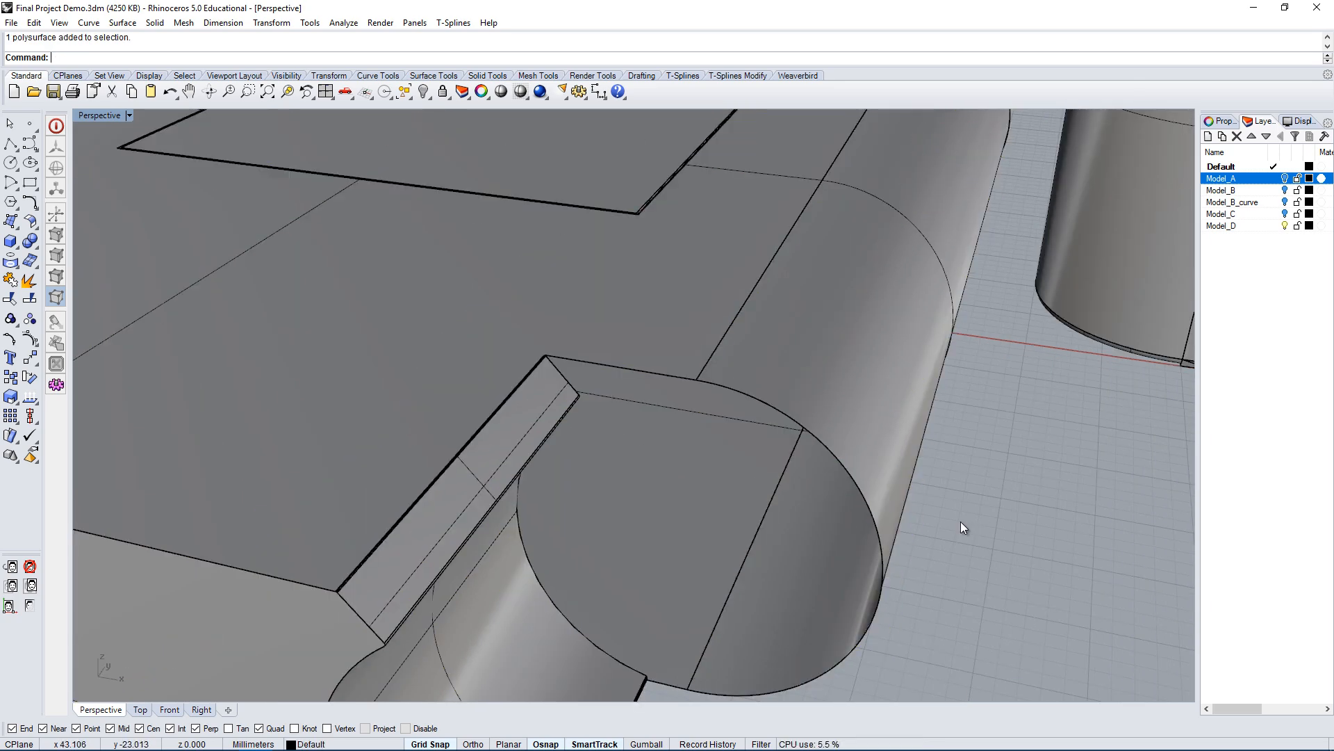
Start ExtractSrf and select the two thin strip surfaces along the upper and lower edges of the sloped ledge above the notch.
text(ExtractSrf)
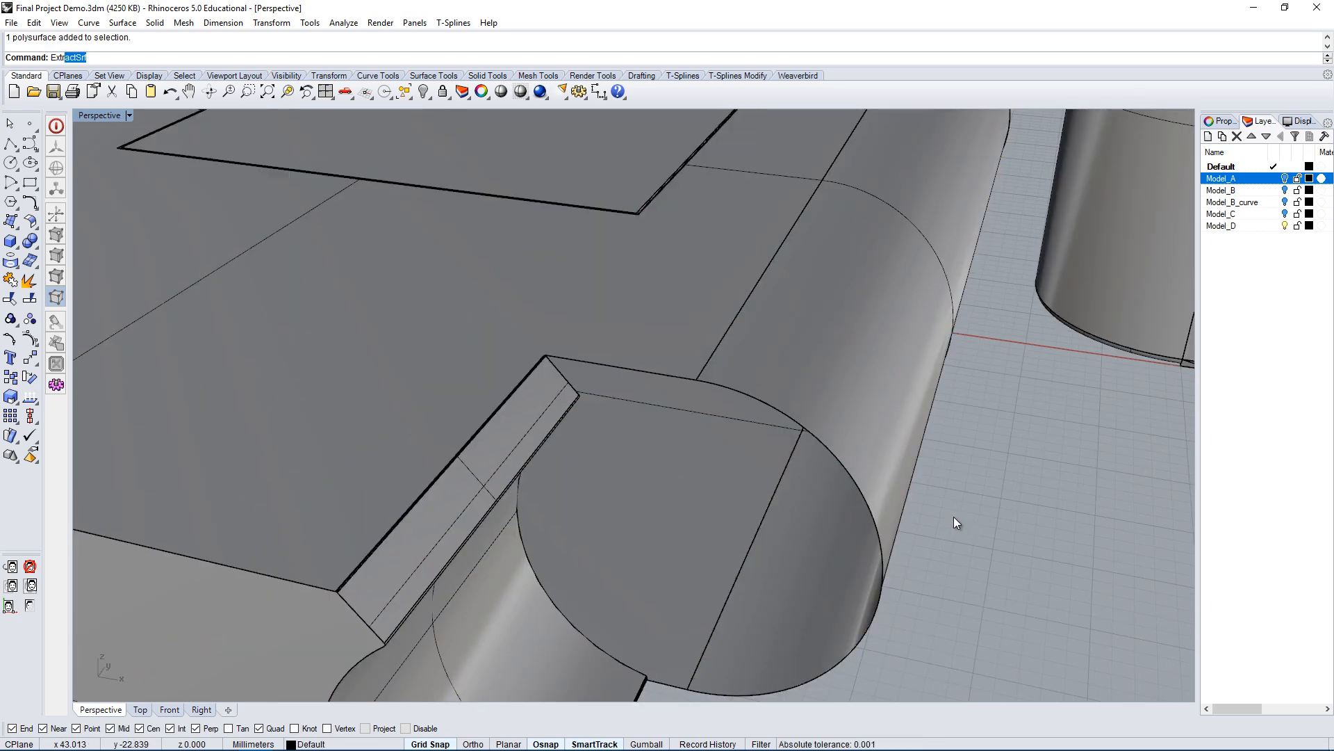
key(Return)
scroll(533, 357, up, 6)
click(558, 340)
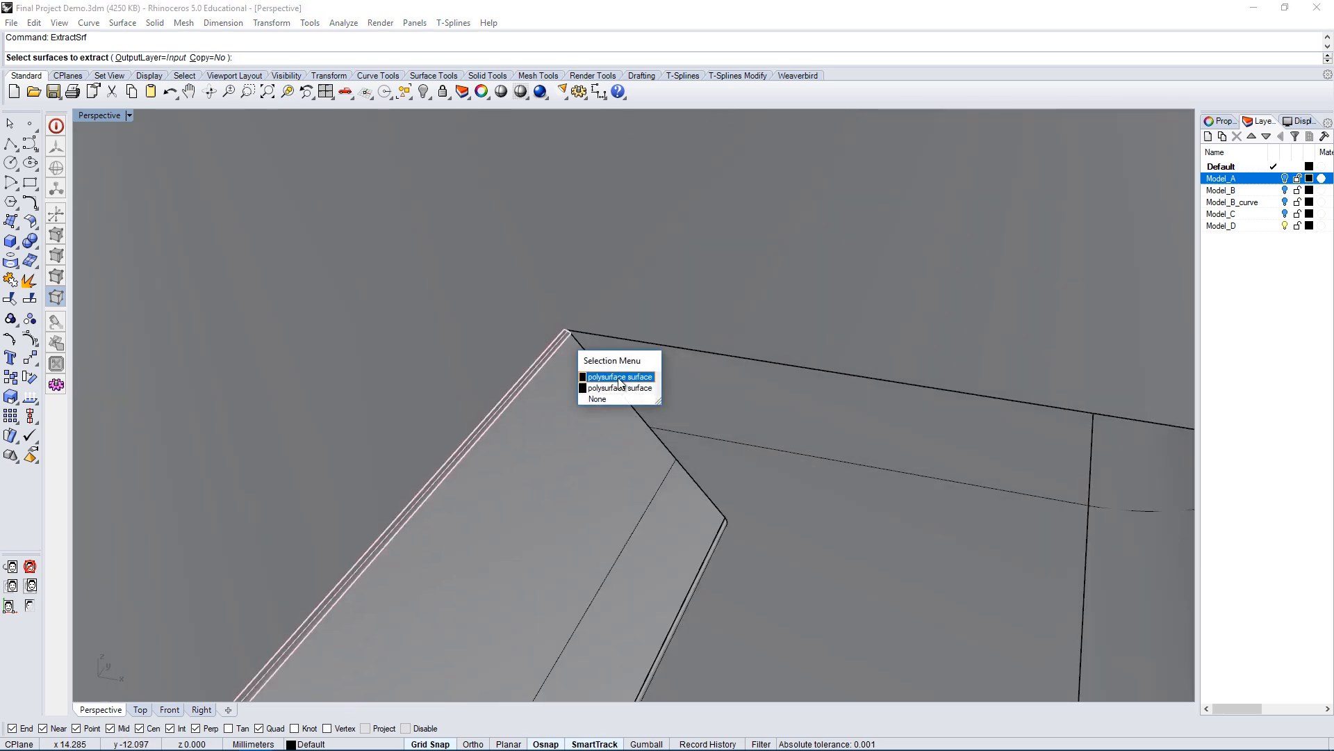
click(612, 379)
scroll(695, 518, down, 2)
click(678, 465)
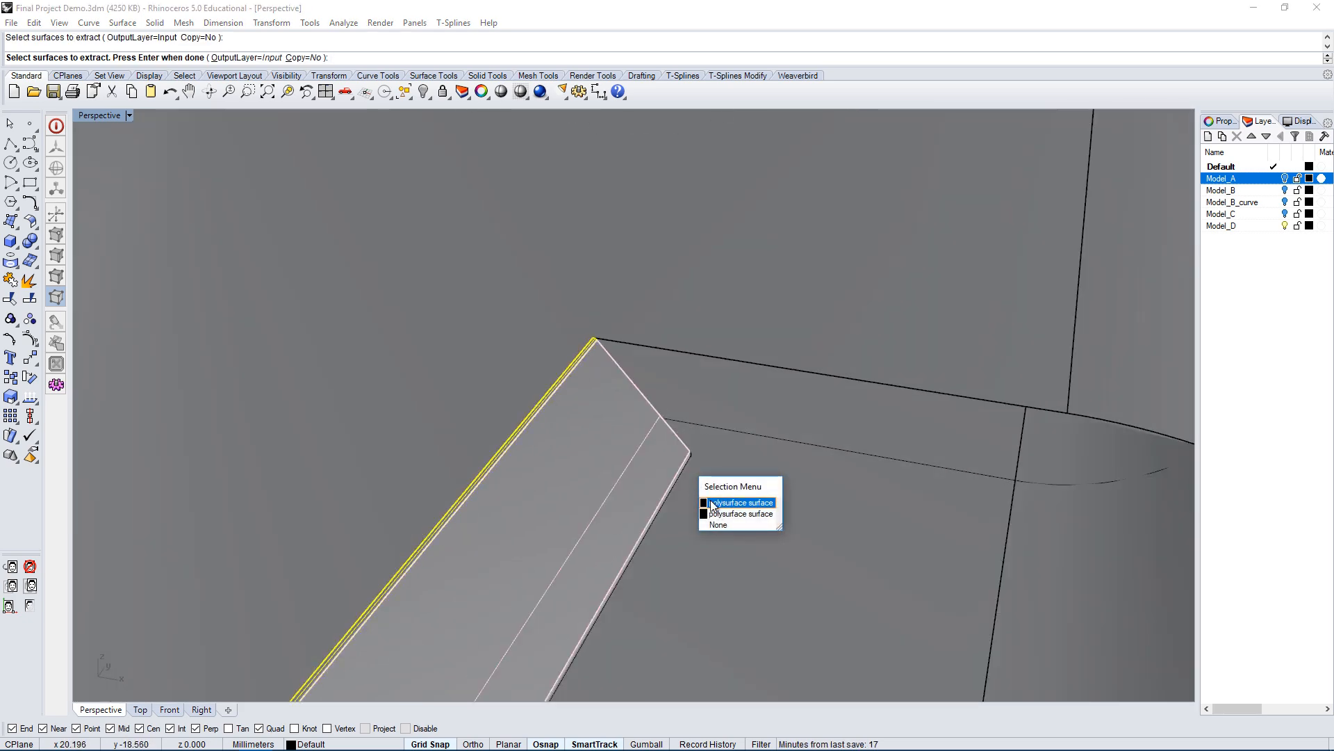
click(720, 514)
right_drag(720, 514, 719, 492)
scroll(450, 207, down, 2)
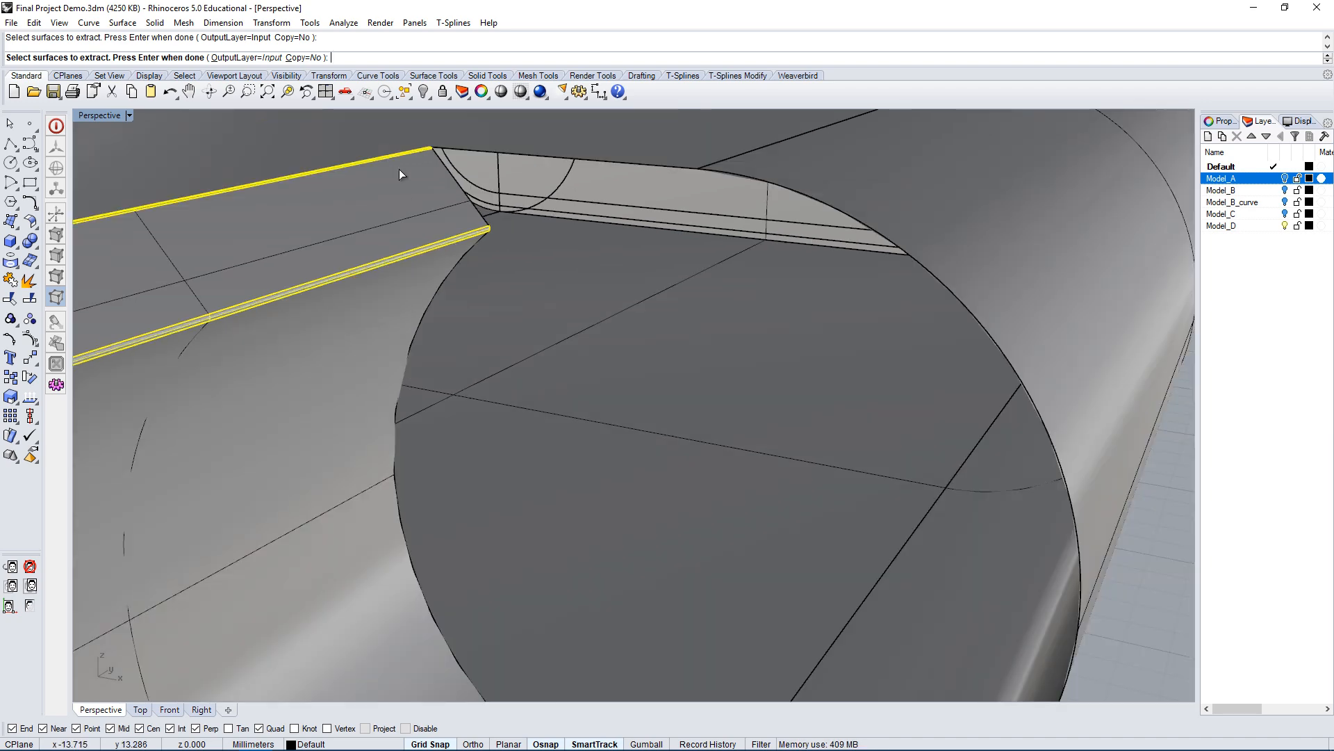
Examine the selected ledge strips and the surrounding notch and circular end from above and from low angles.
scroll(448, 204, down, 11)
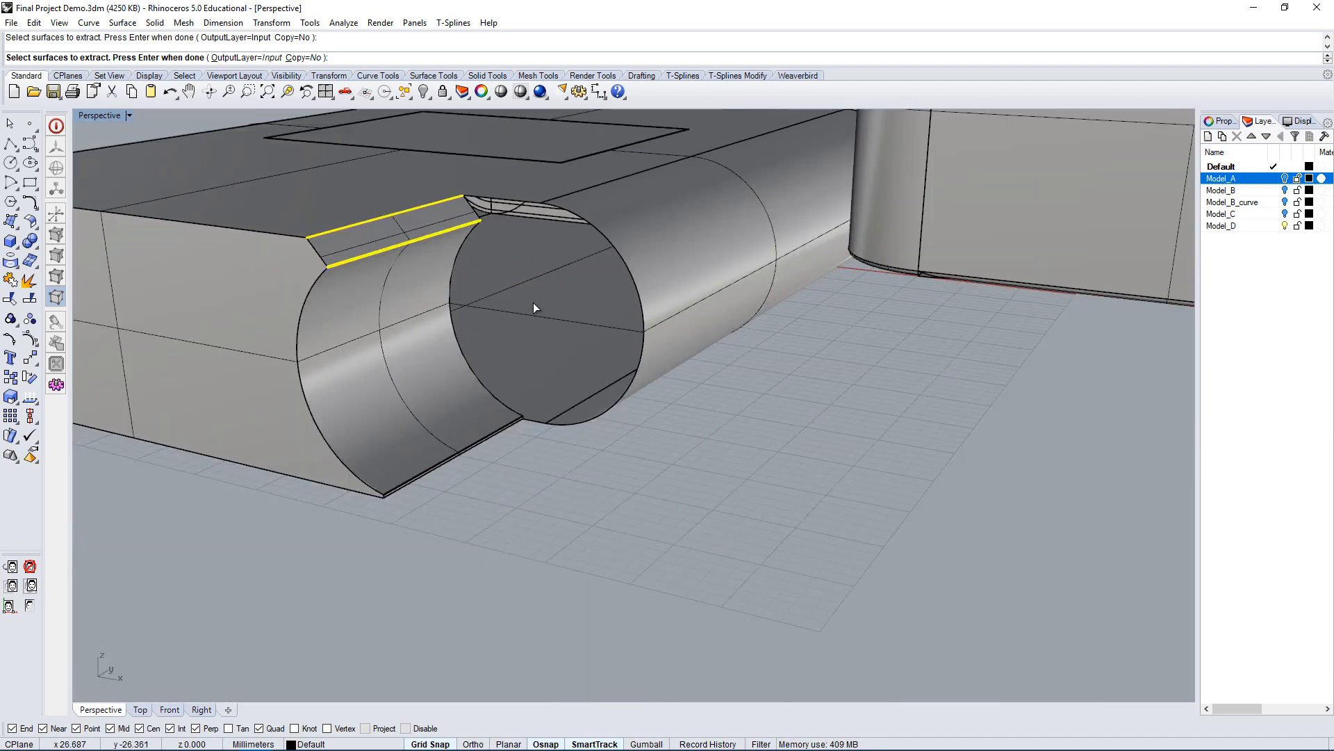
right_drag(532, 302, 538, 318)
scroll(521, 410, down, 2)
right_drag(536, 436, 559, 501)
scroll(576, 481, up, 3)
scroll(418, 507, up, 5)
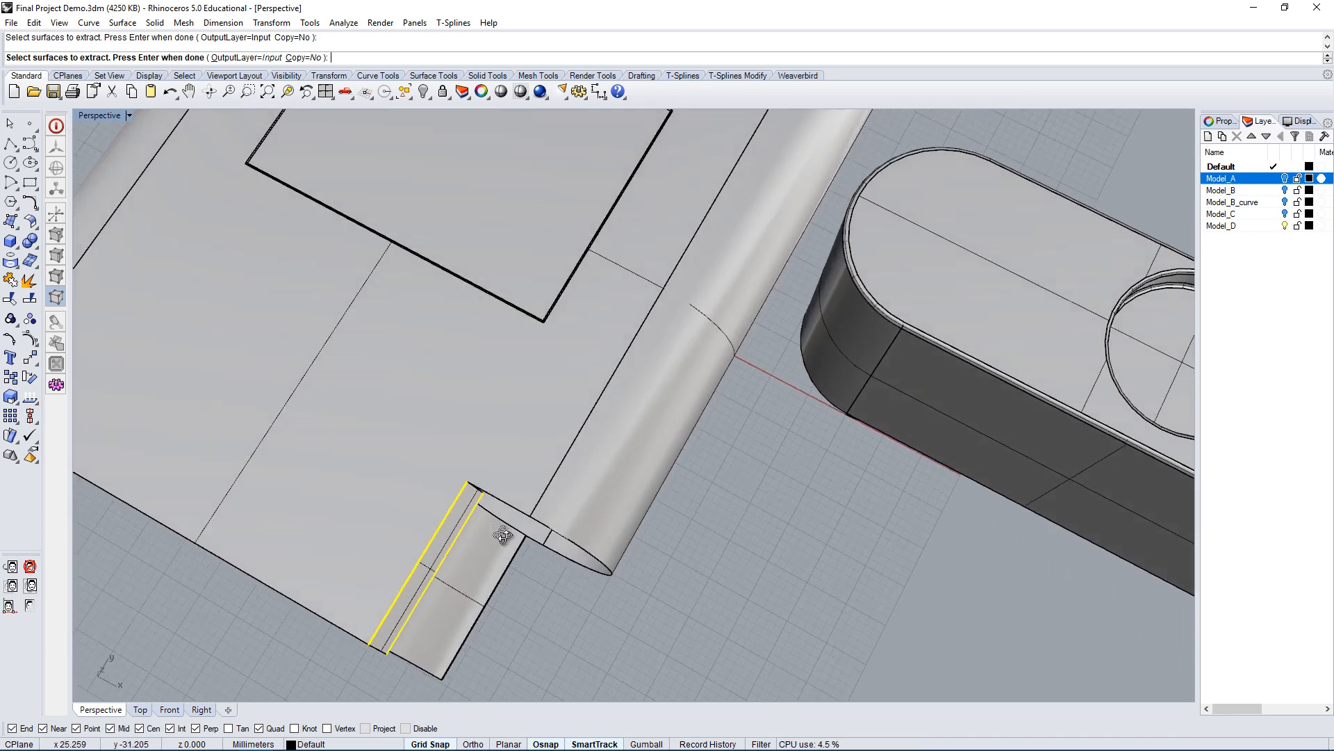
right_drag(530, 414, 497, 230)
right_drag(540, 376, 439, 161)
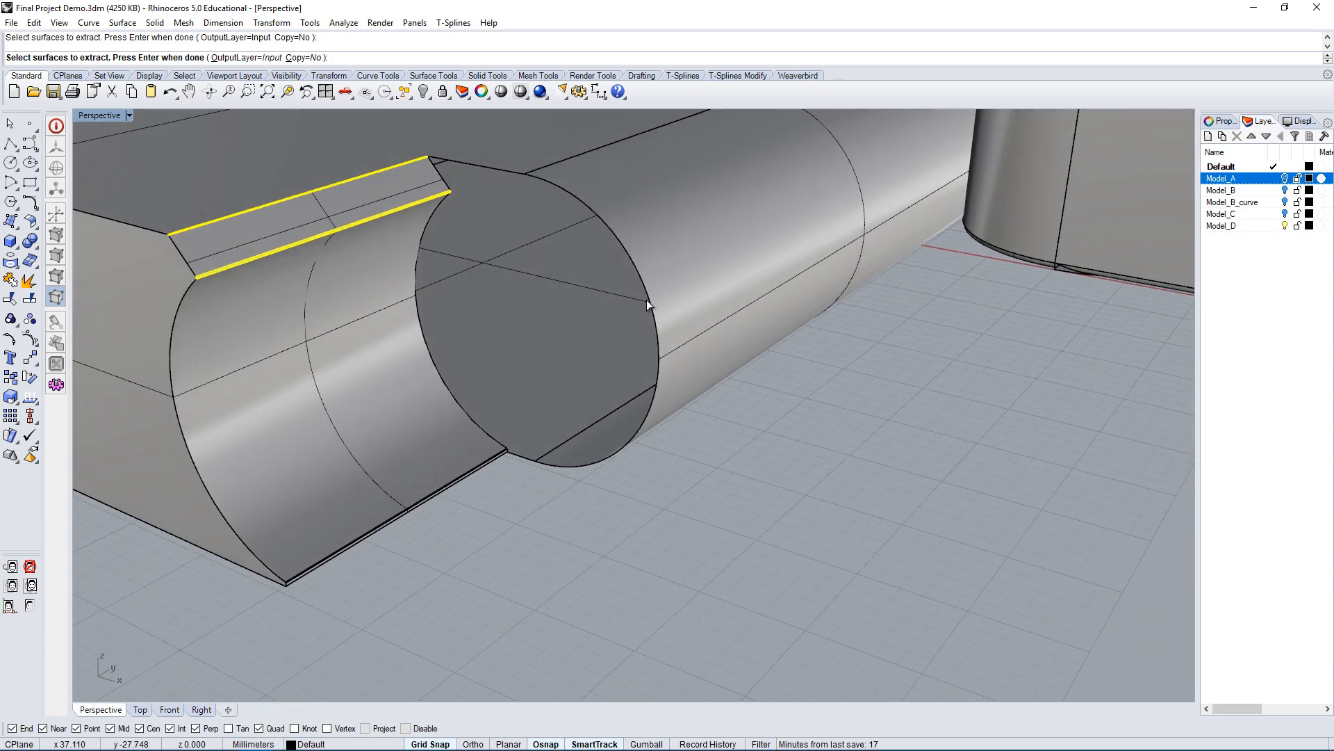
Add the two thin strip surfaces along the notch's bottom edge to the extraction selection.
scroll(392, 464, up, 10)
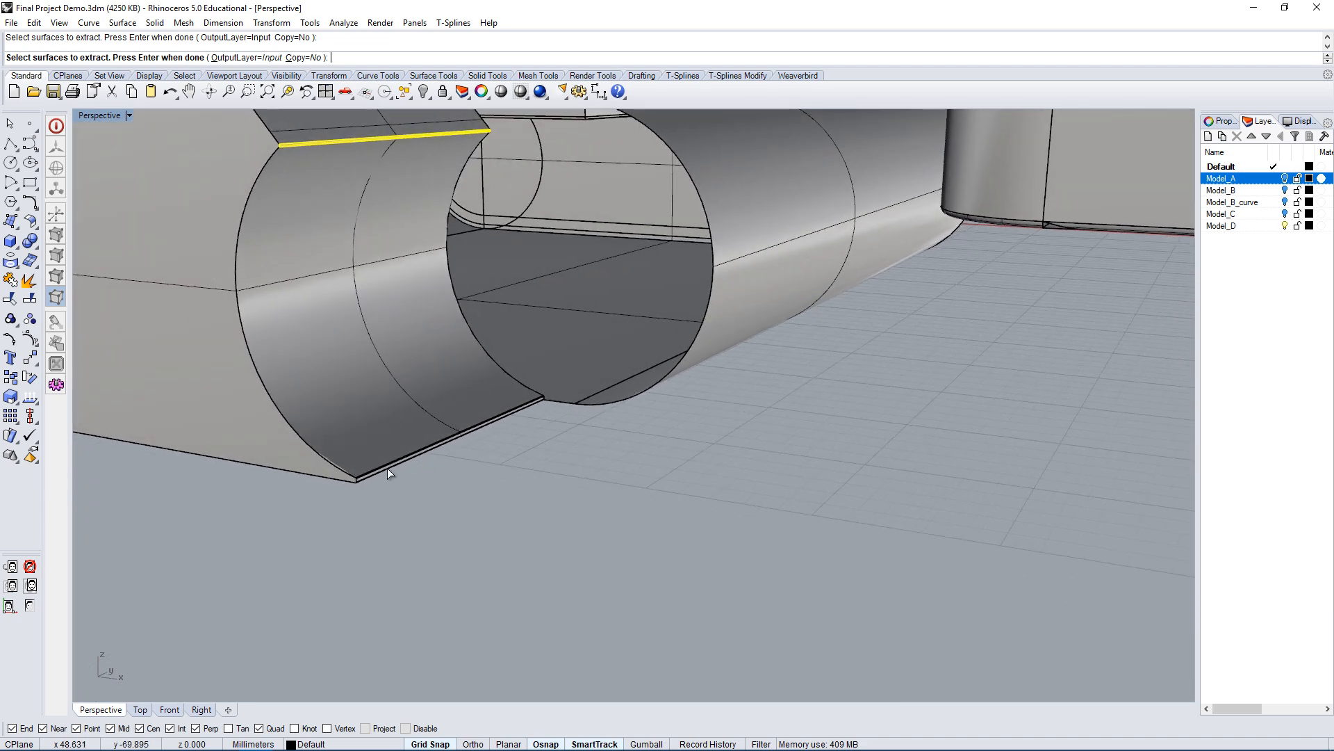
scroll(452, 432, down, 5)
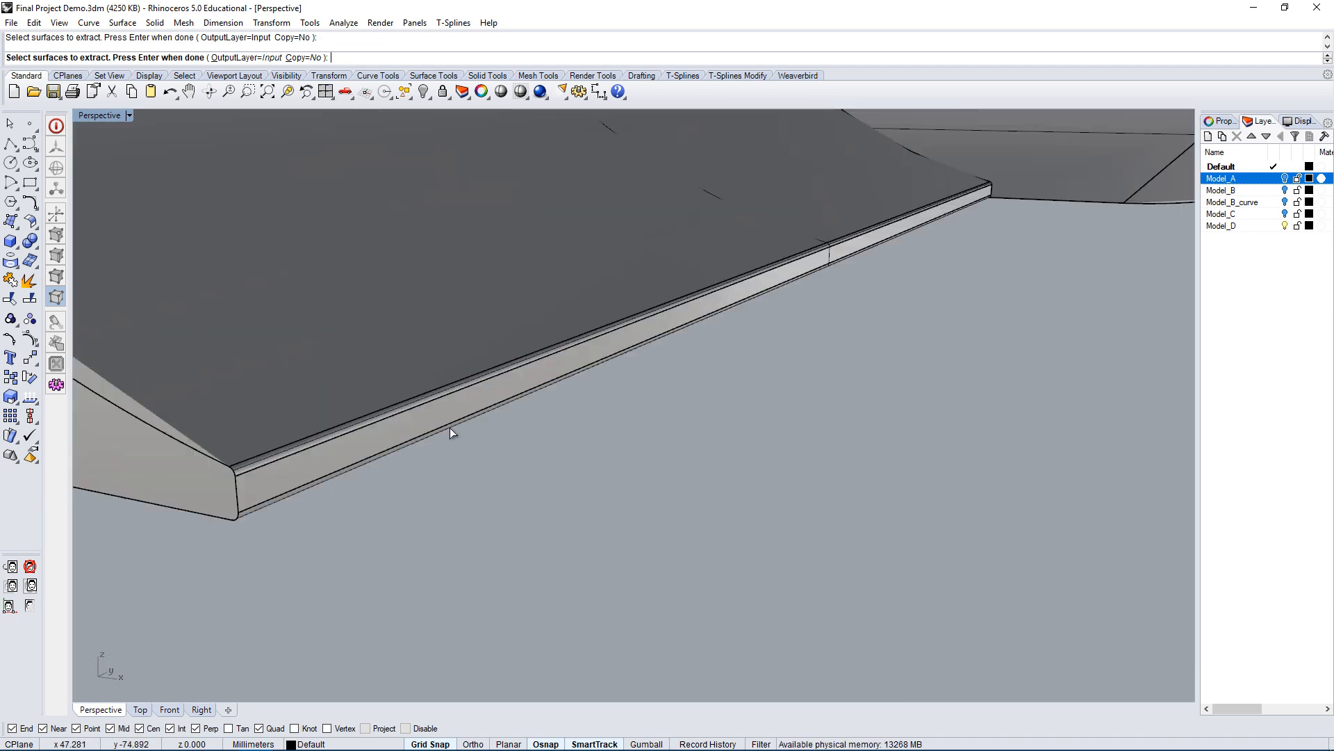
click(602, 335)
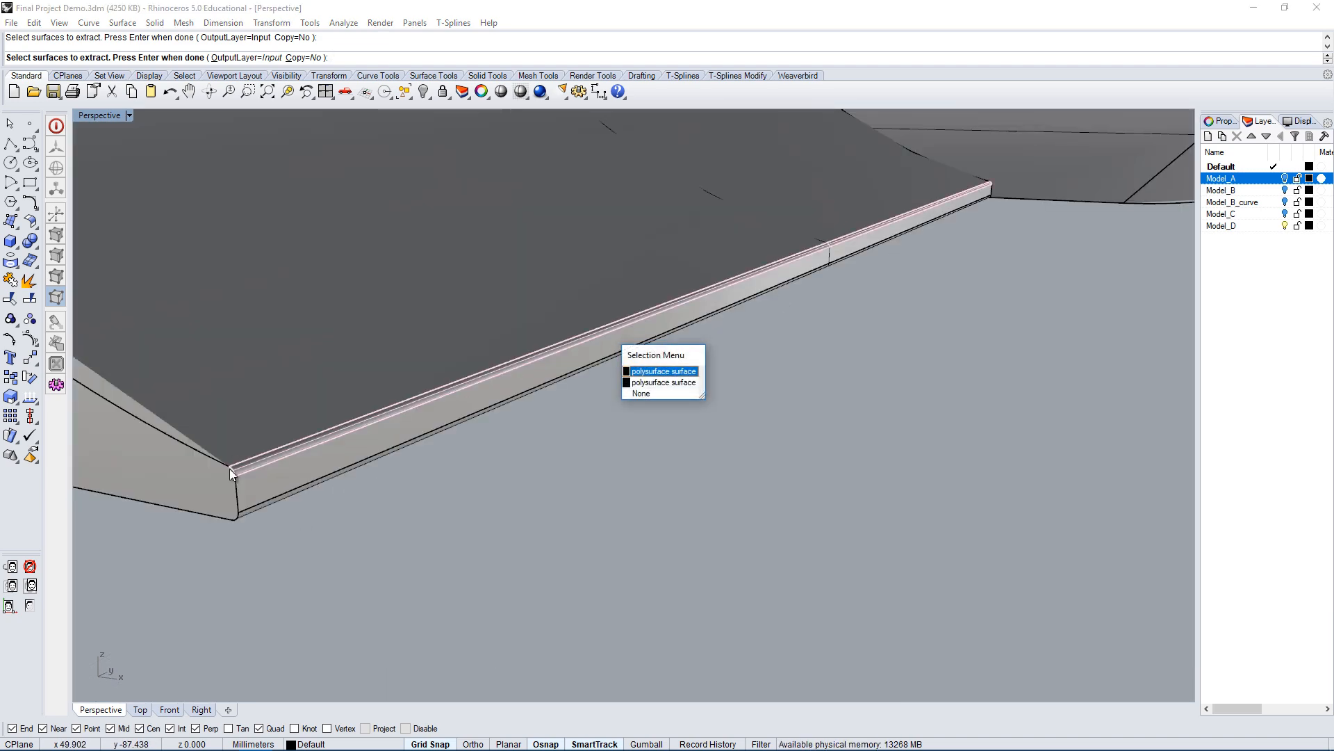
click(682, 371)
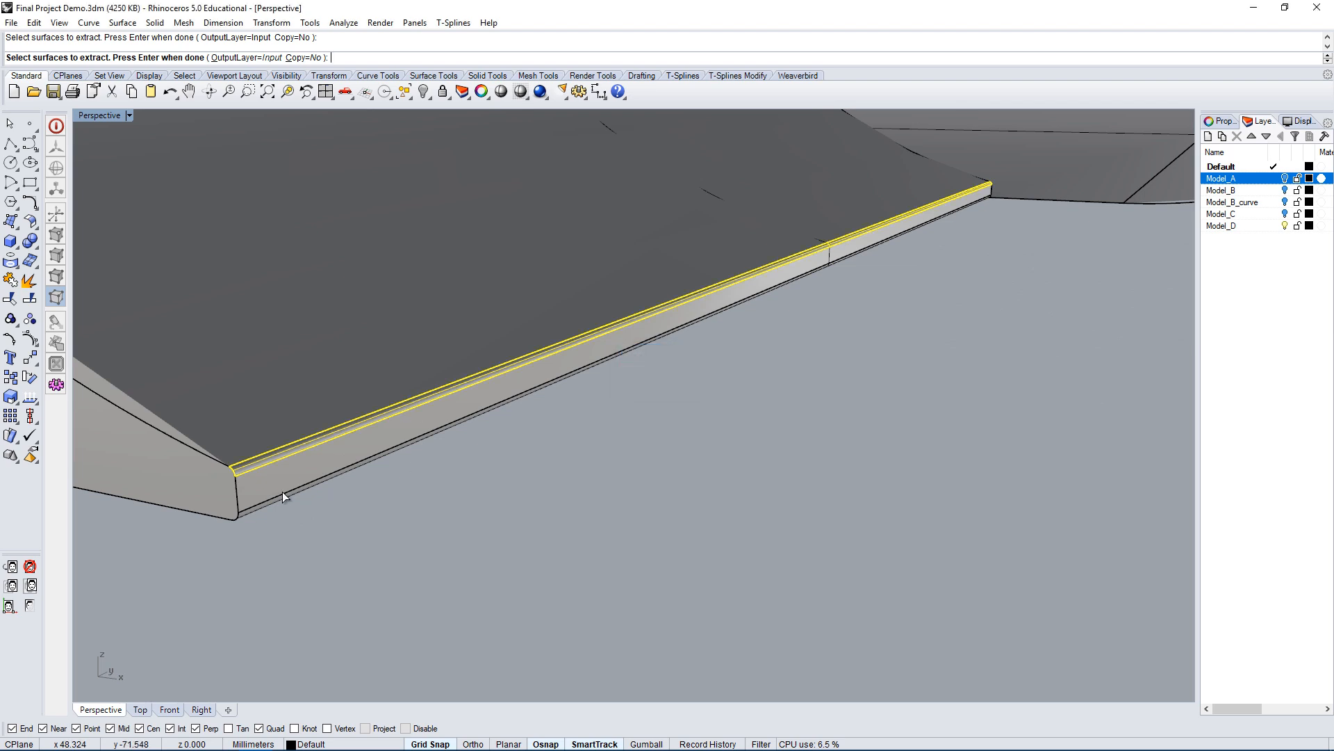
click(278, 502)
click(334, 542)
right_drag(528, 506, 606, 481)
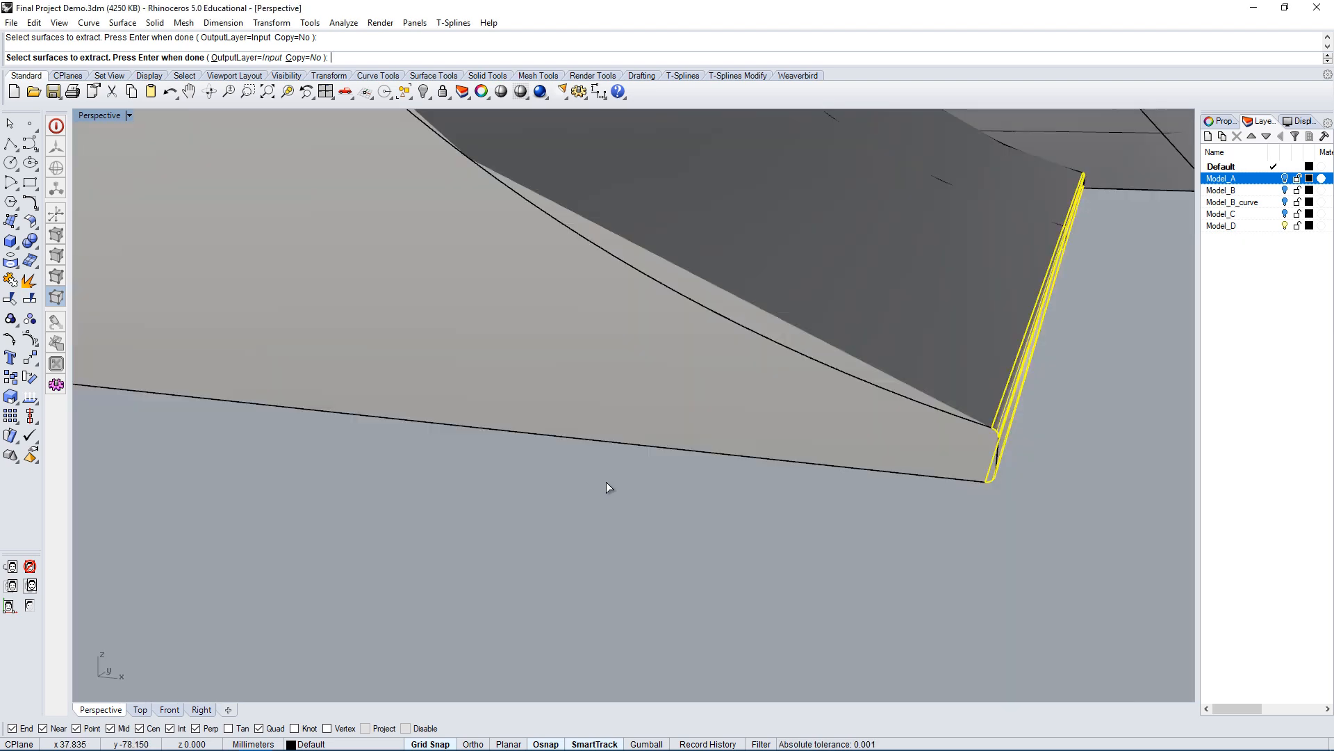
Extract the selected thin strips from the larger body and delete them.
scroll(866, 478, down, 5)
right_drag(909, 445, 853, 523)
right_click(884, 464)
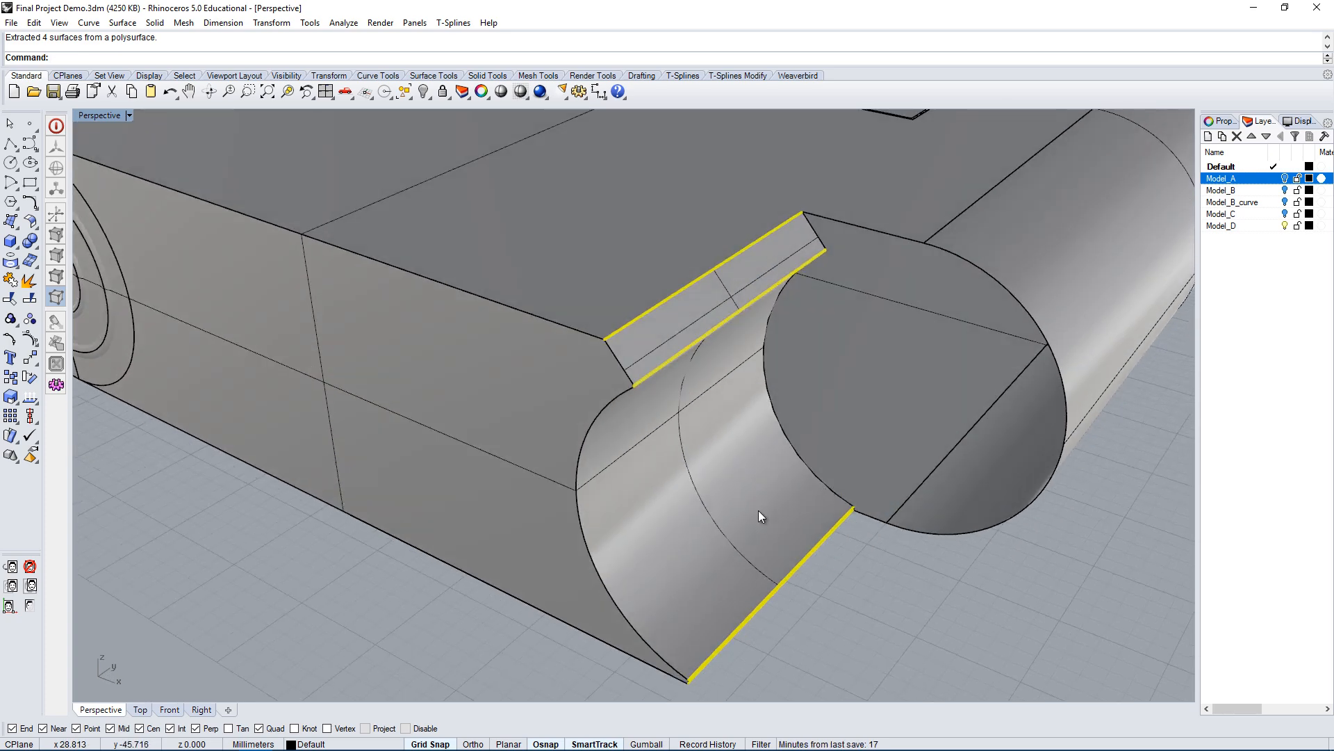
key(Delete)
Examine the notch and sloped ledge of the larger body from several angles for gaps where the strips were deleted.
right_drag(840, 512, 822, 504)
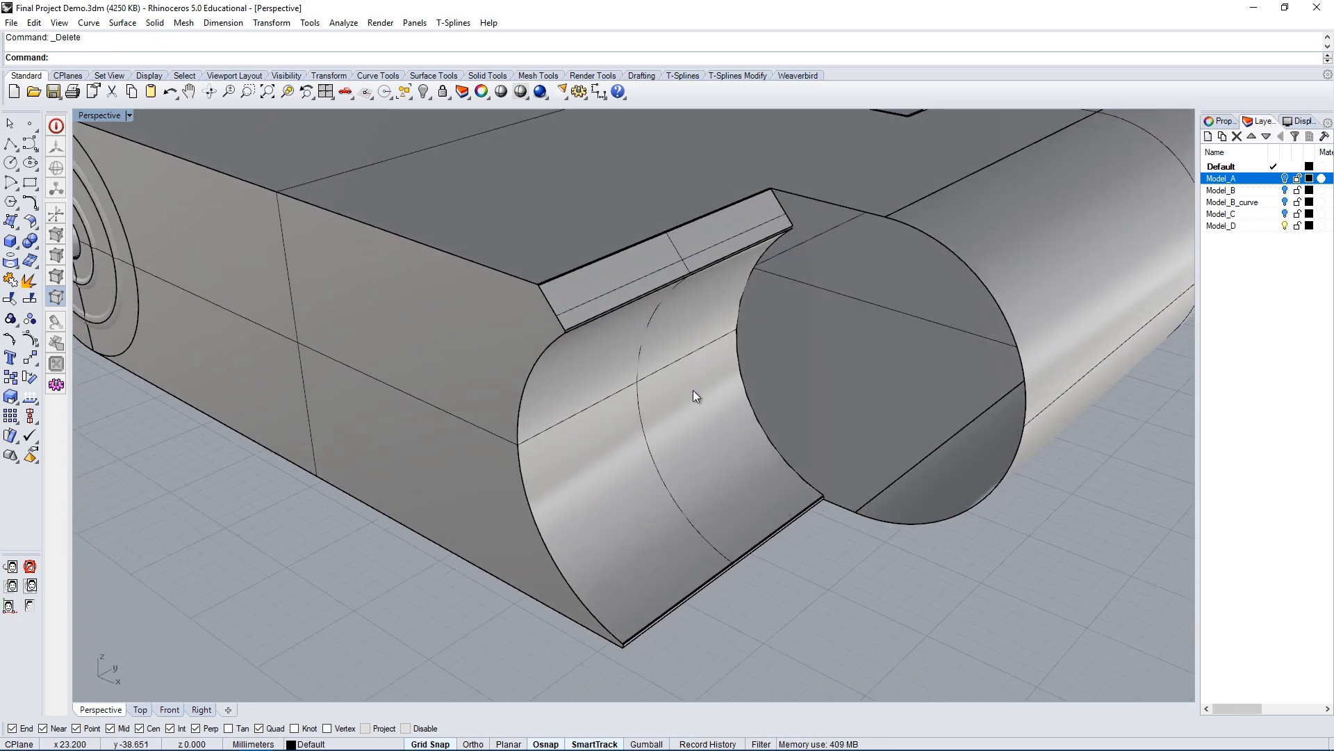
scroll(782, 390, down, 5)
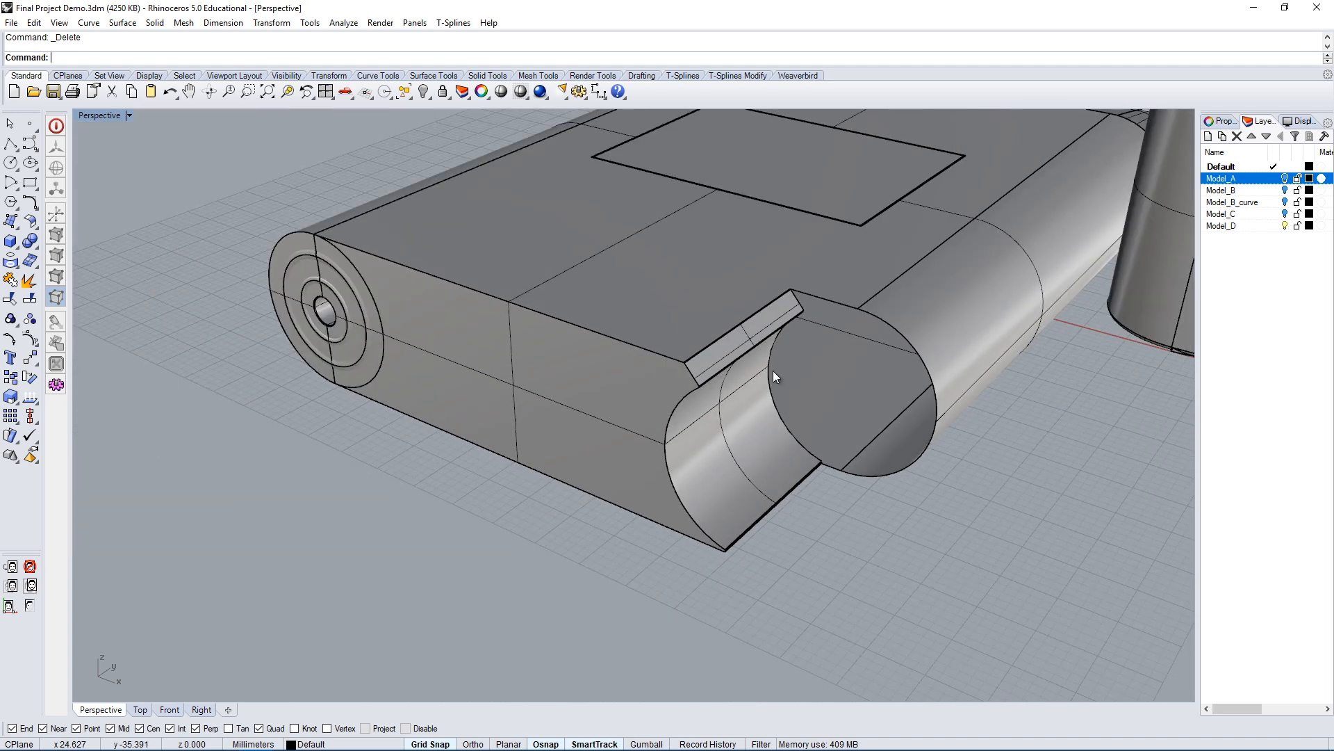
scroll(769, 348, up, 5)
right_drag(768, 341, 779, 303)
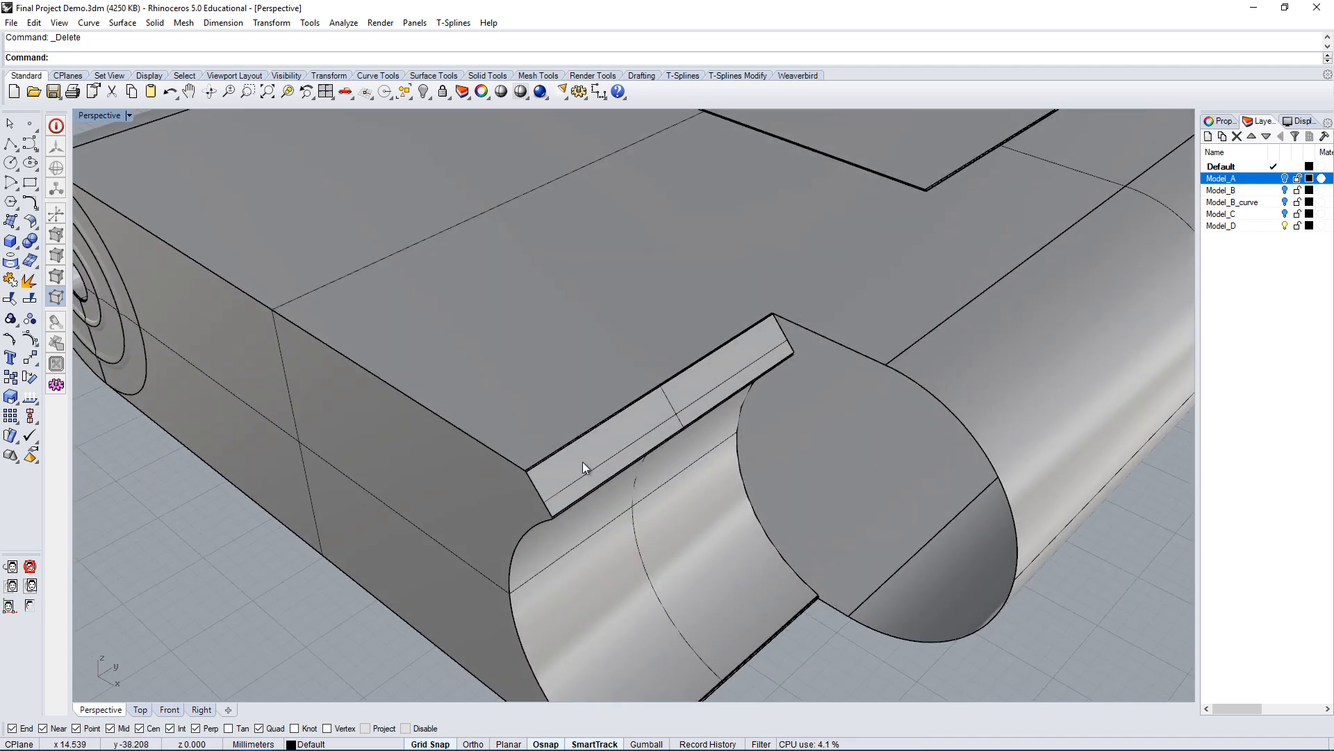
scroll(498, 470, up, 3)
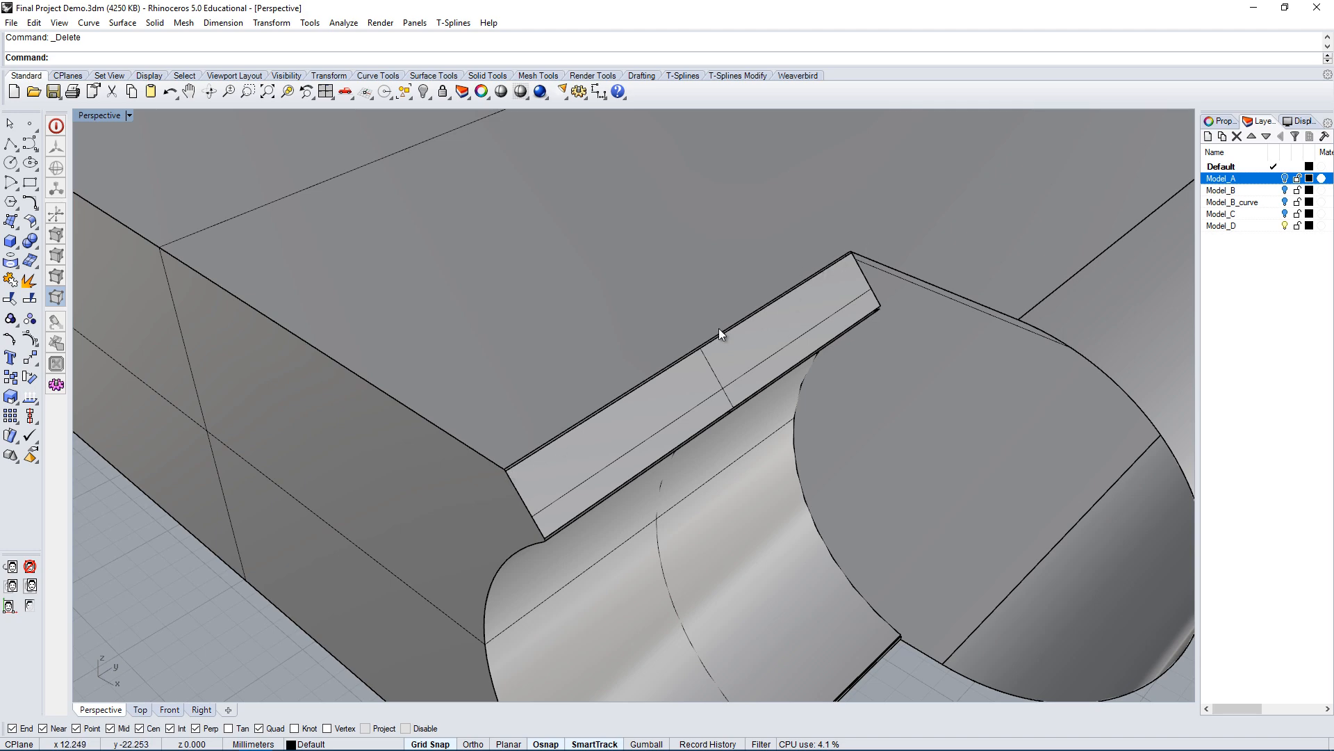
scroll(549, 422, down, 3)
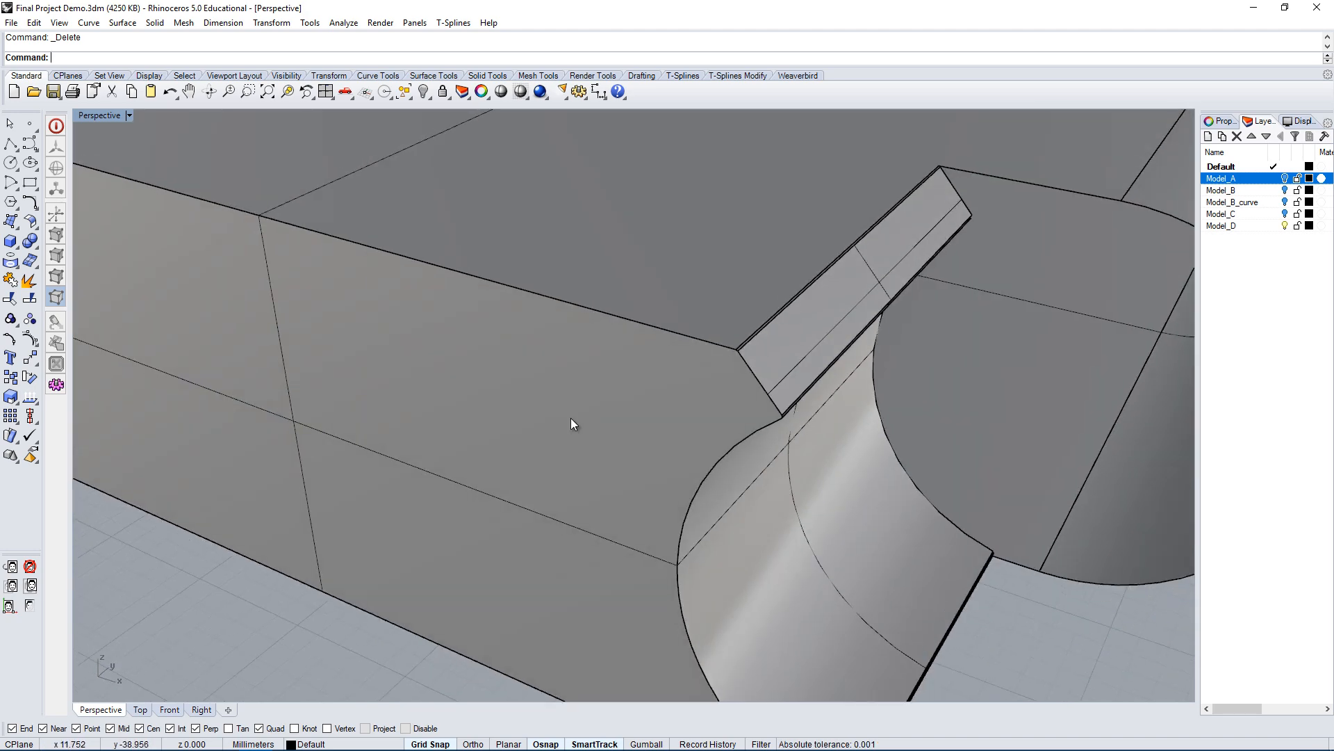
scroll(814, 358, down, 1)
right_drag(921, 289, 660, 332)
right_drag(1046, 265, 713, 302)
scroll(784, 296, up, 3)
Switch to the four-viewport layout and frame the larger body's rounded end in the Front view.
double_click(101, 115)
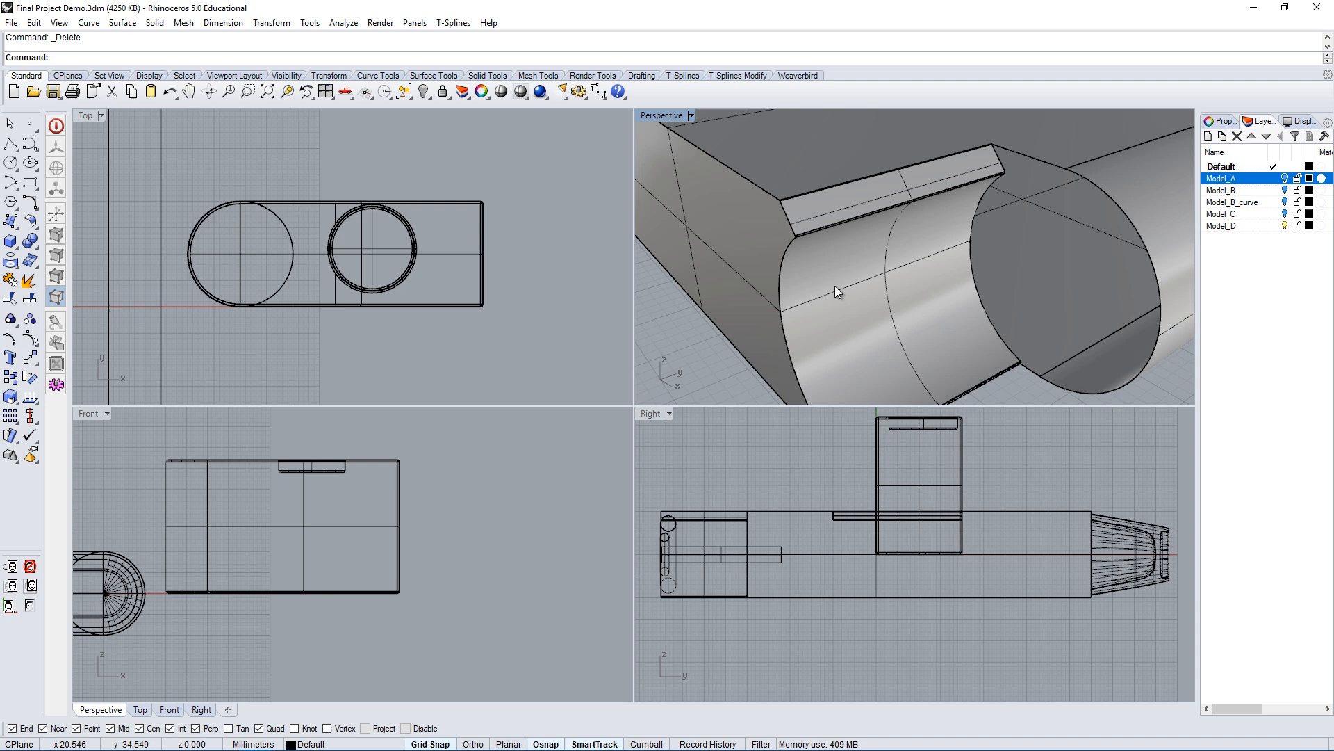
right_drag(323, 587, 389, 576)
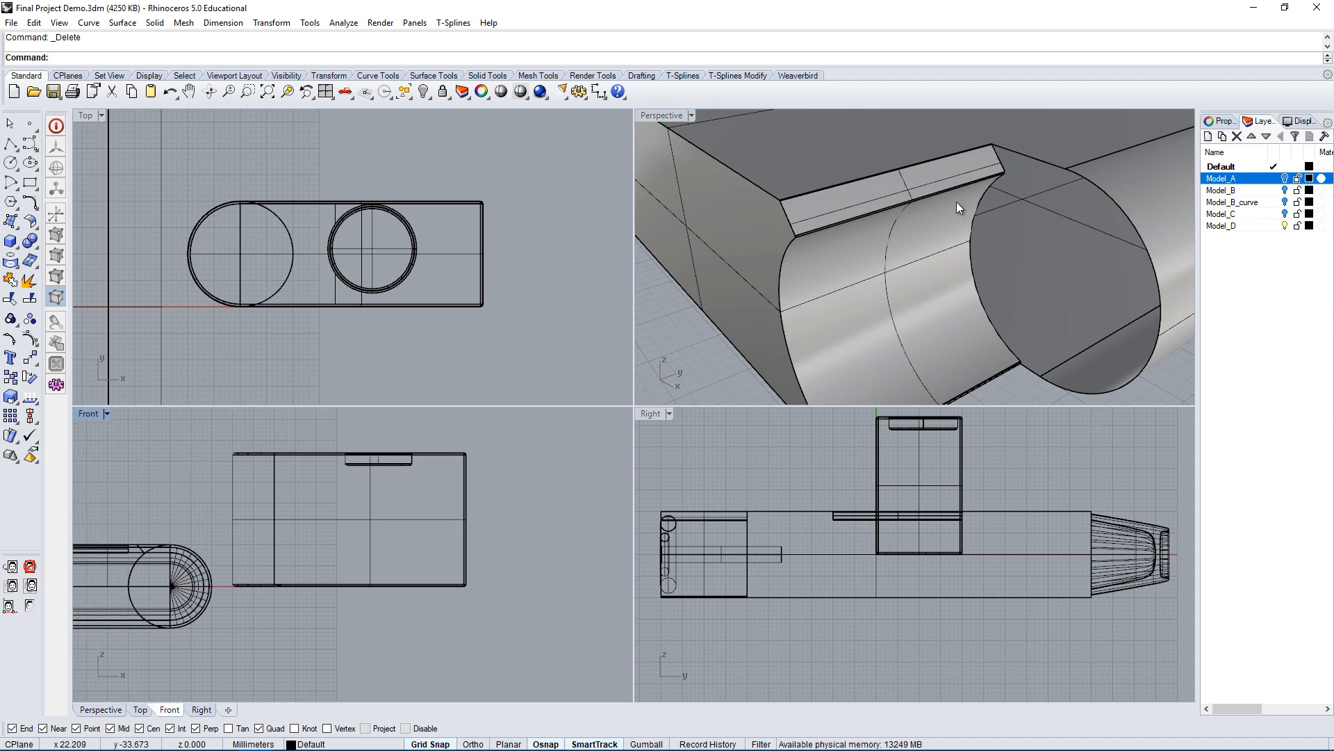
right_drag(333, 663, 406, 620)
mouse_move(334, 582)
right_down()
mouse_move(405, 574)
mouse_move(529, 517)
right_up()
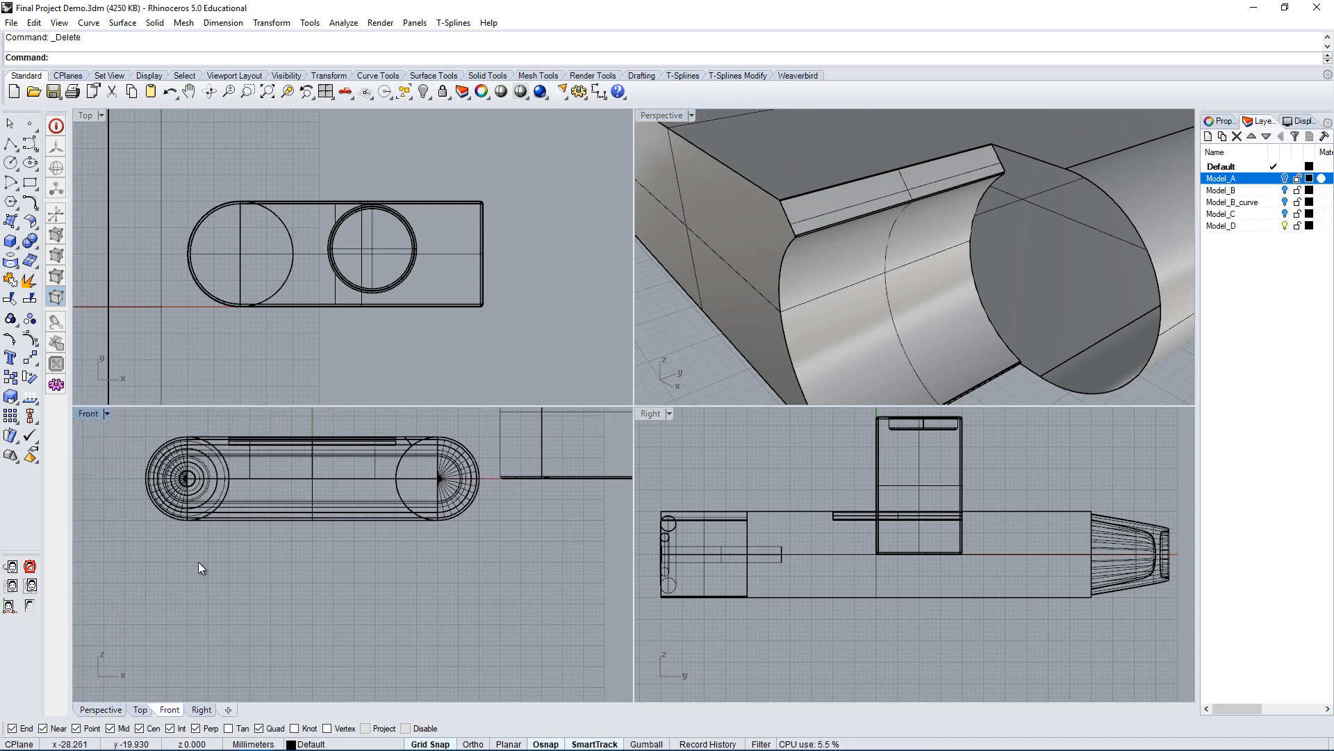
right_drag(198, 561, 291, 568)
click(10, 221)
scroll(185, 442, up, 5)
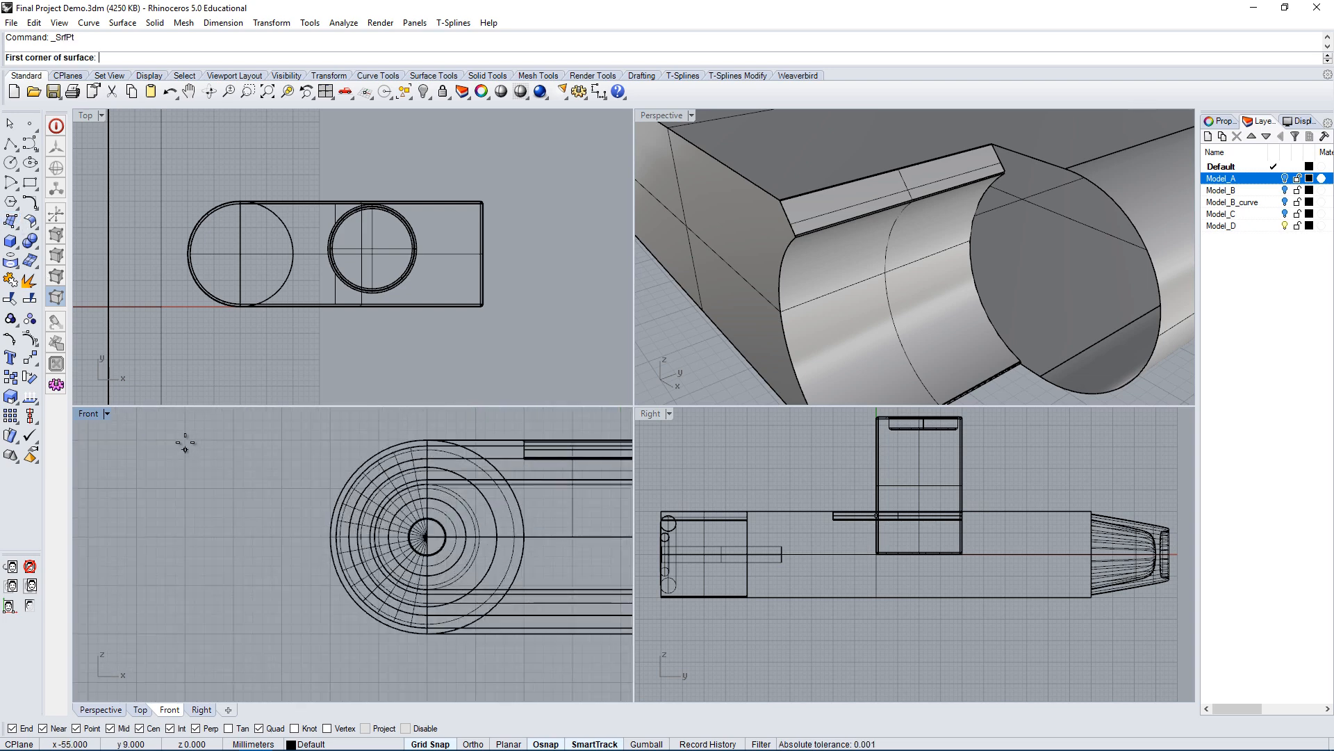
click(185, 439)
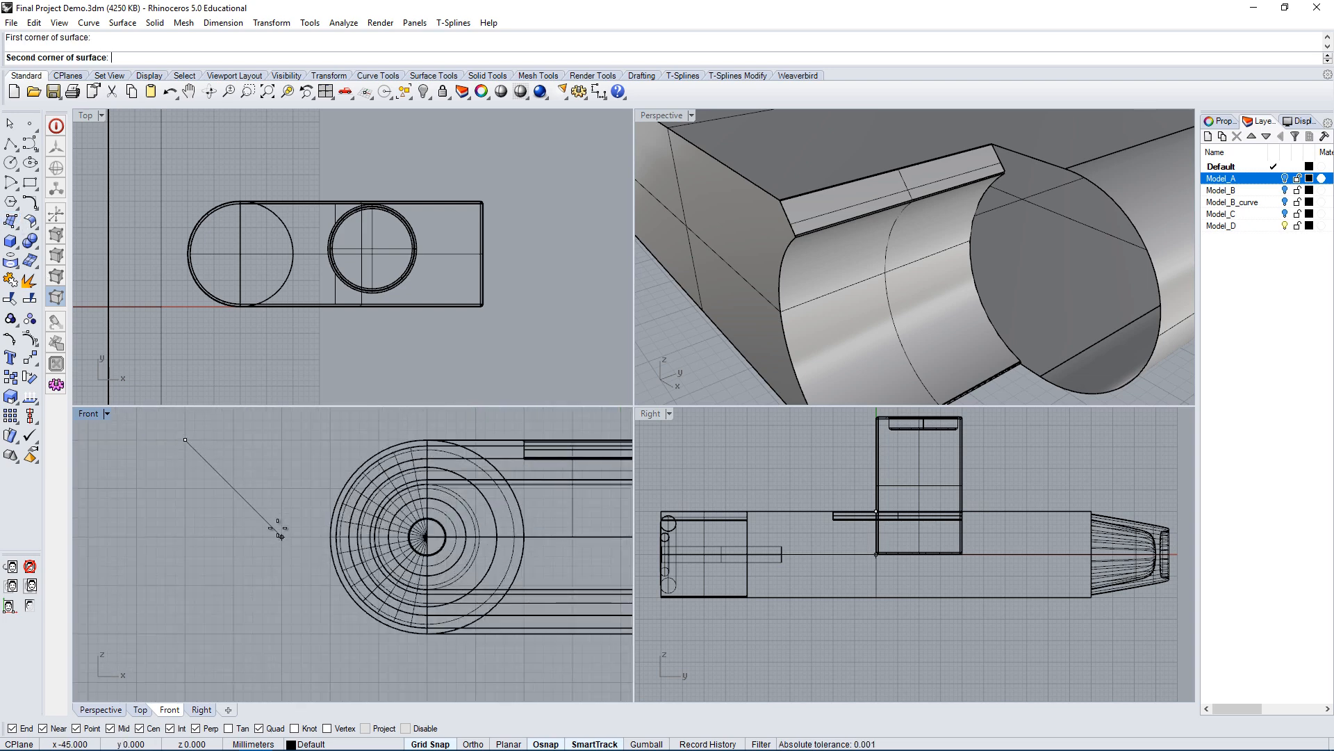
click(283, 446)
key(Escape)
right_drag(286, 514, 305, 540)
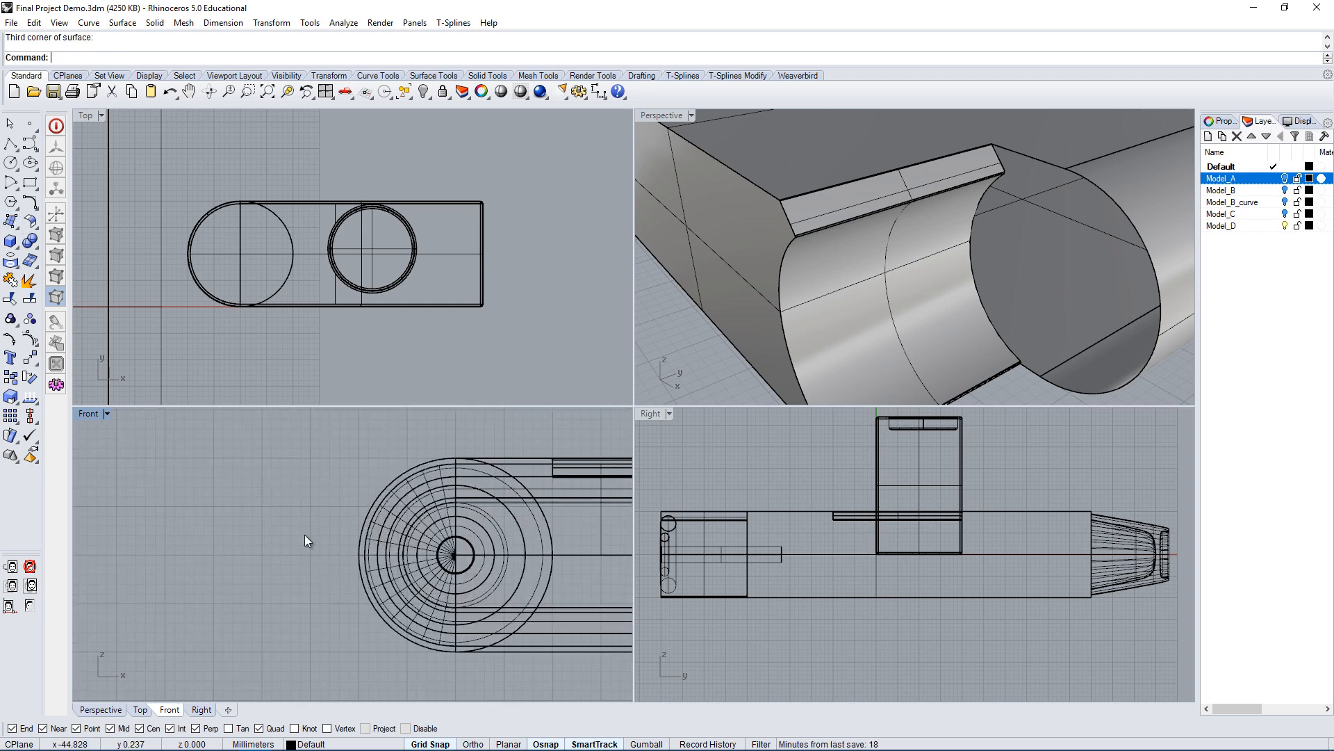
Create a square surface from corner points, about 10 mm per side, beside the body's rounded end in the Front view.
key(Return)
click(261, 458)
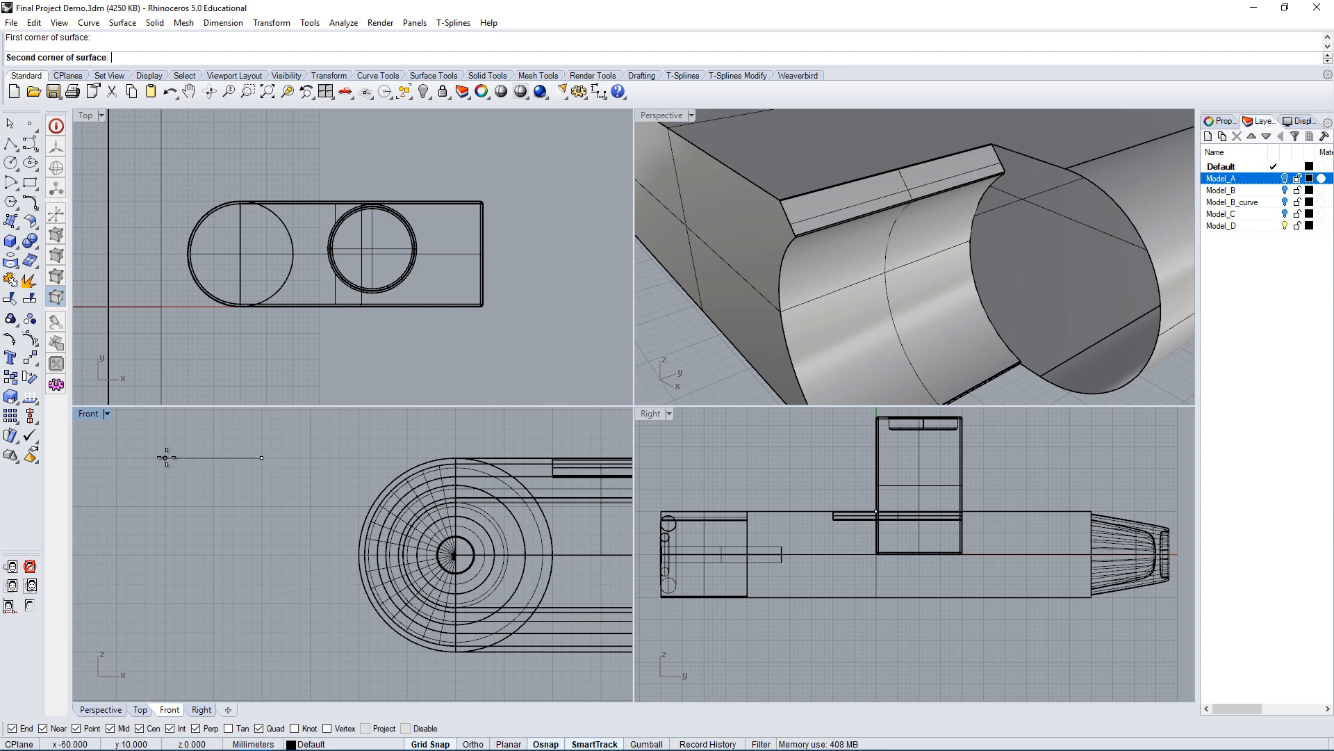
click(165, 457)
click(164, 555)
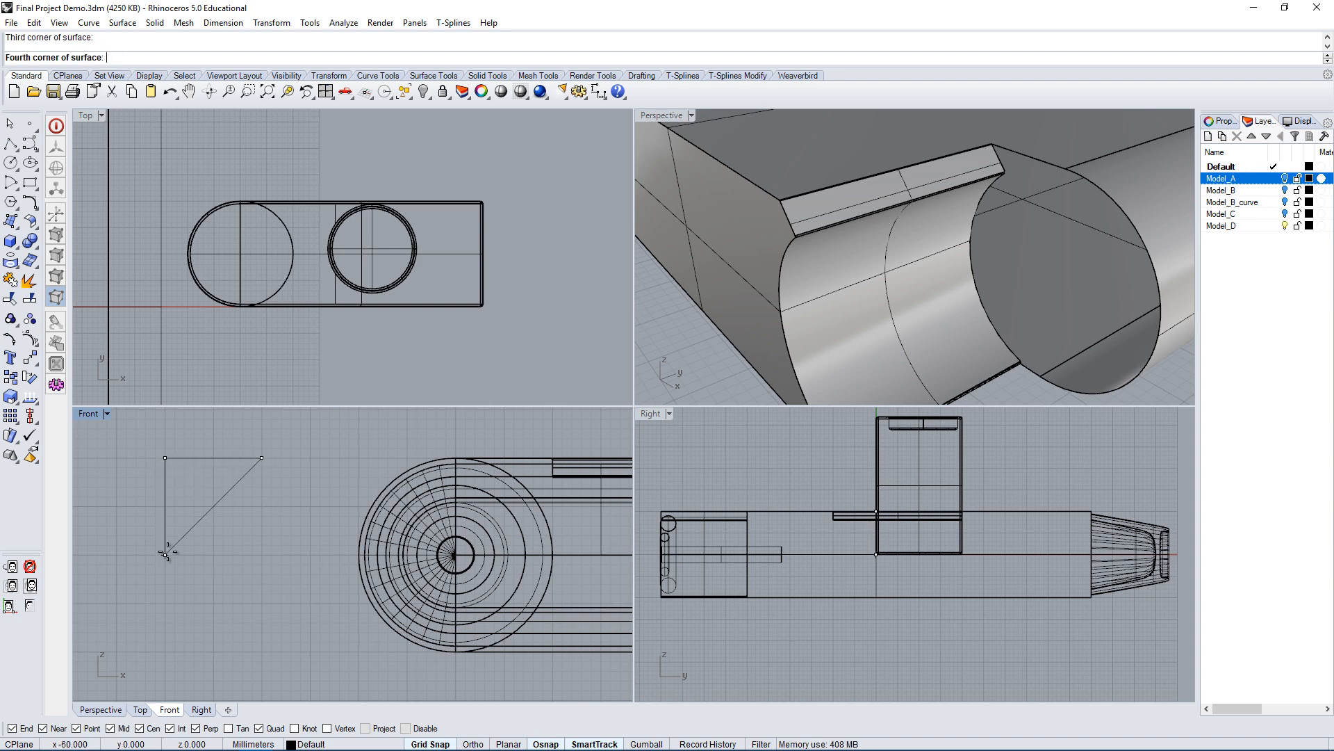
click(262, 555)
Move the square surface by its centre to the centre of the side cylinder's circular end in the notch.
click(235, 506)
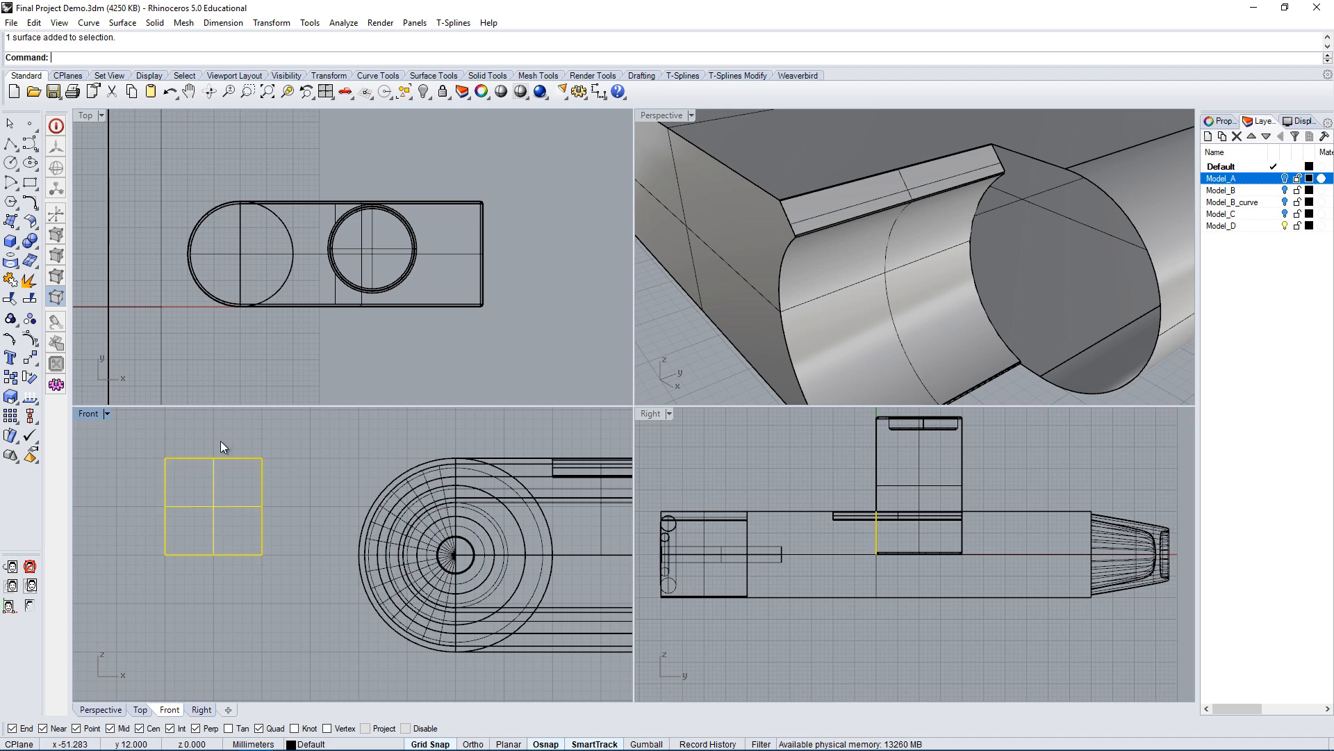
right_drag(221, 445, 244, 461)
text(M)
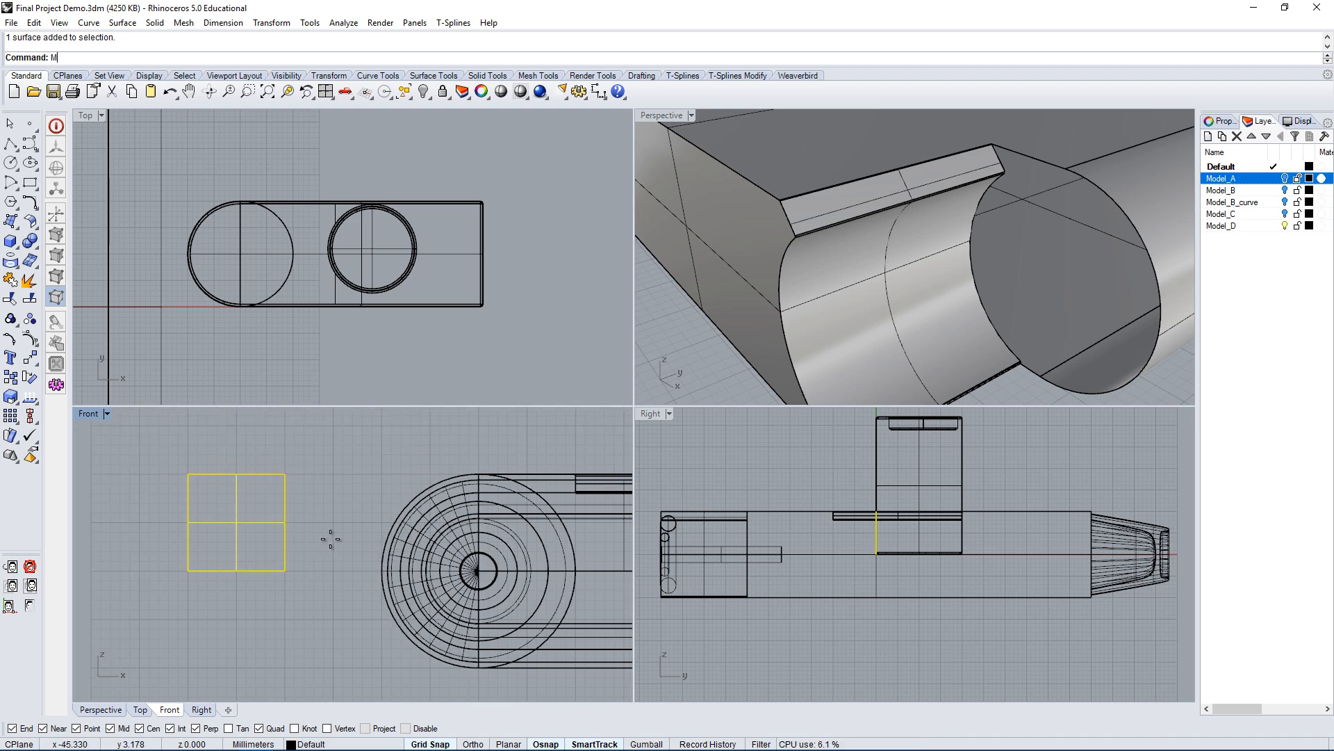
key(Return)
click(264, 521)
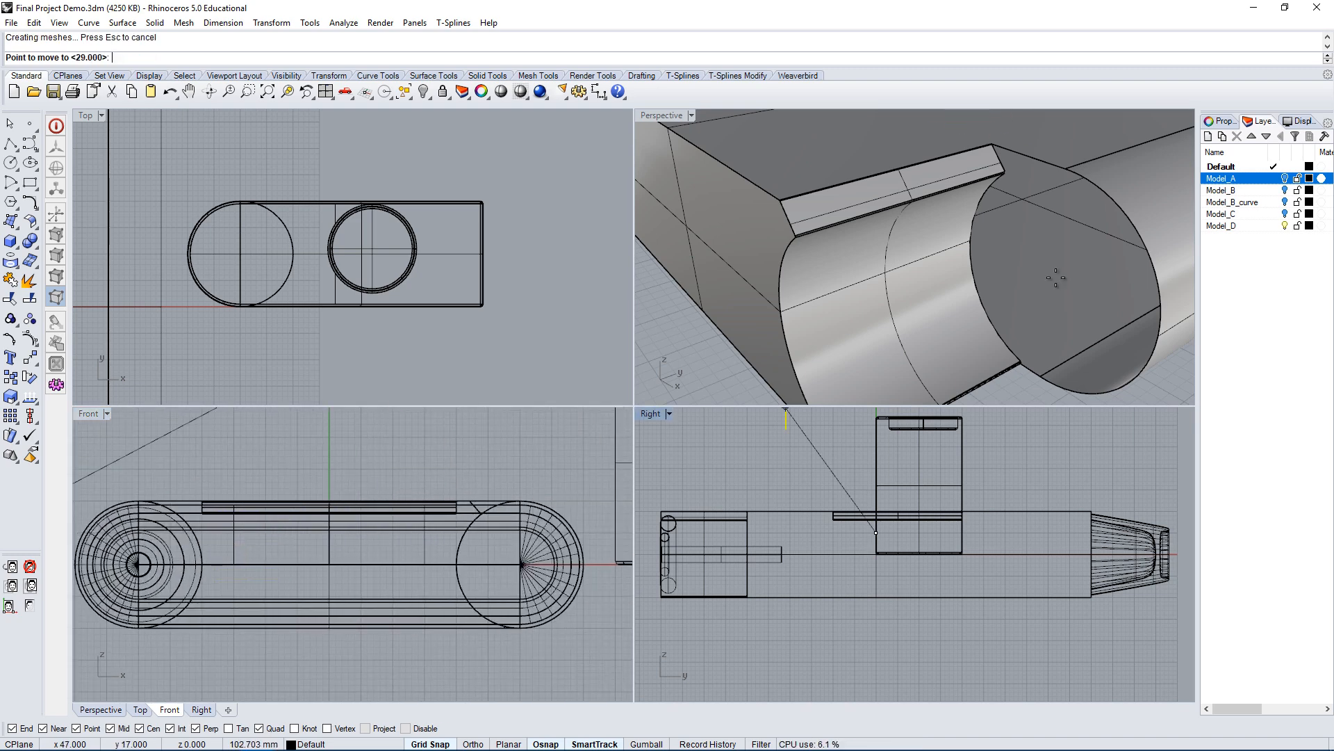
scroll(1119, 209, up, 3)
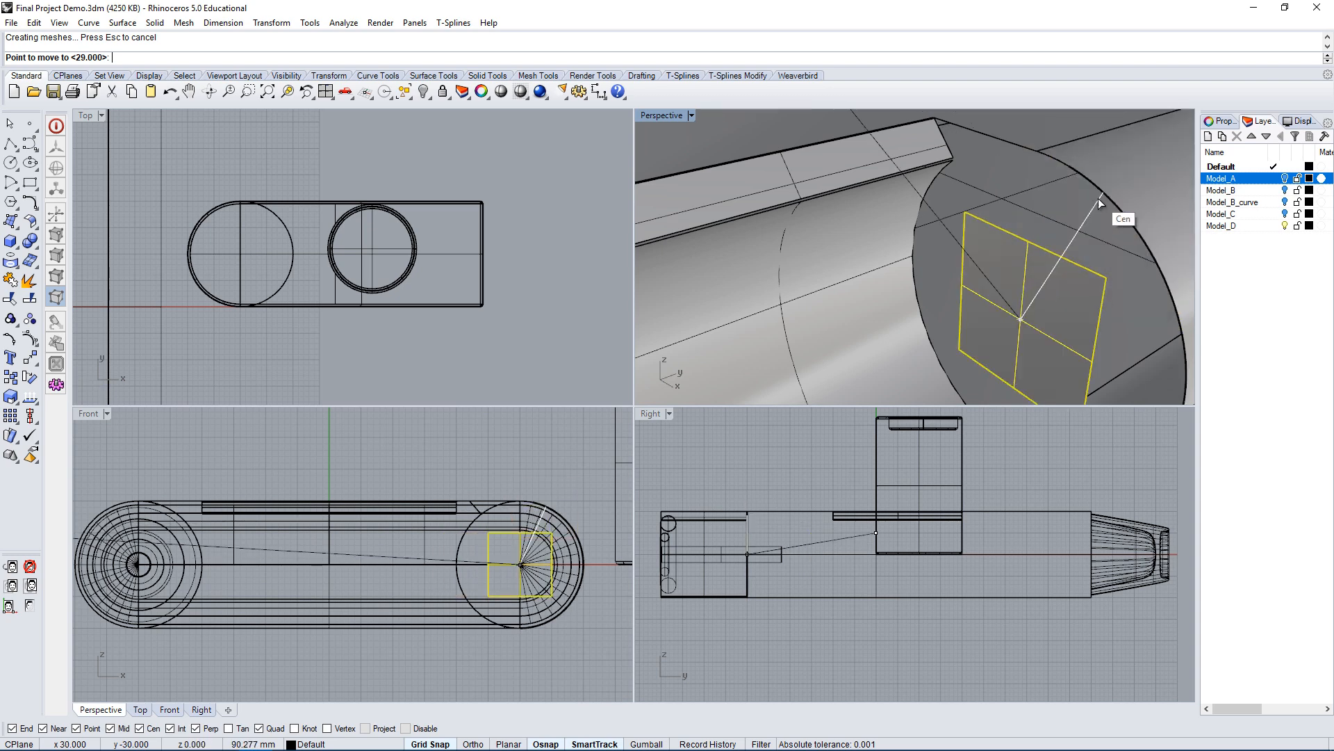
click(1098, 198)
scroll(1074, 172, down, 3)
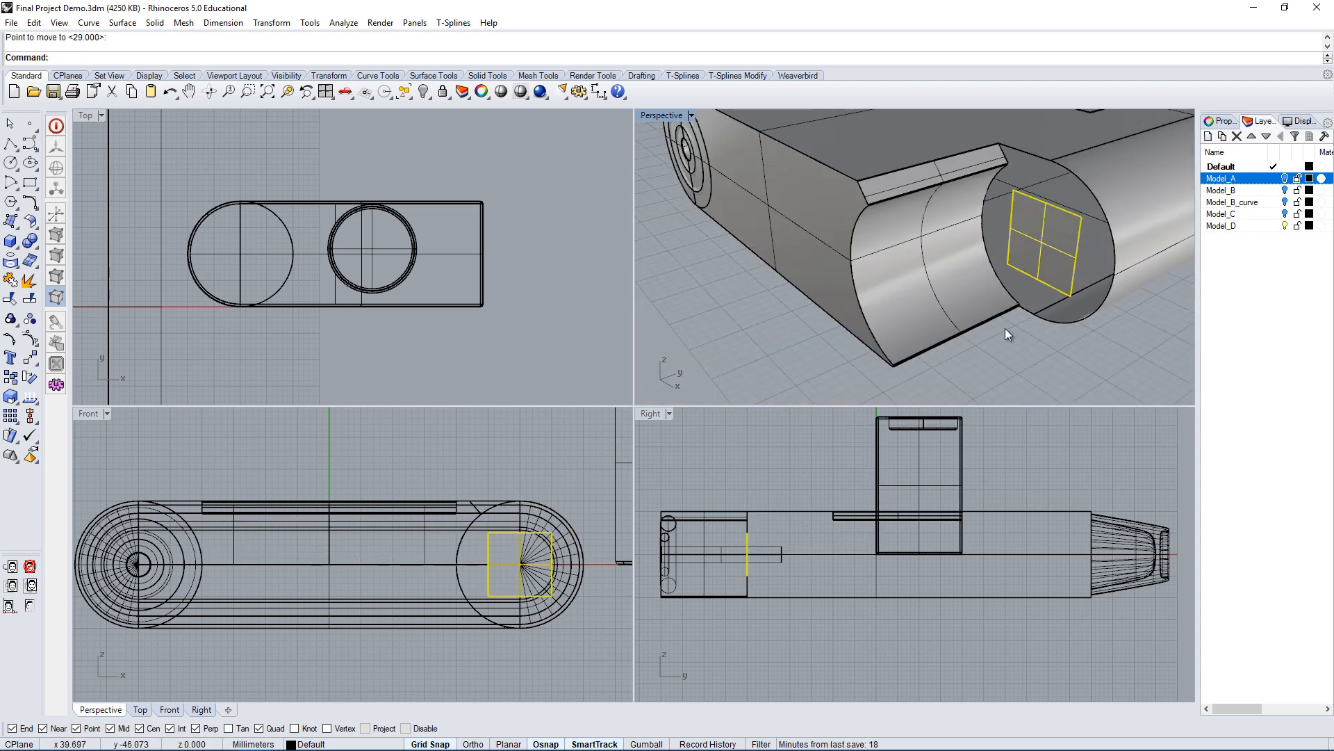
key(Escape)
right_drag(1140, 337, 996, 260)
click(999, 275)
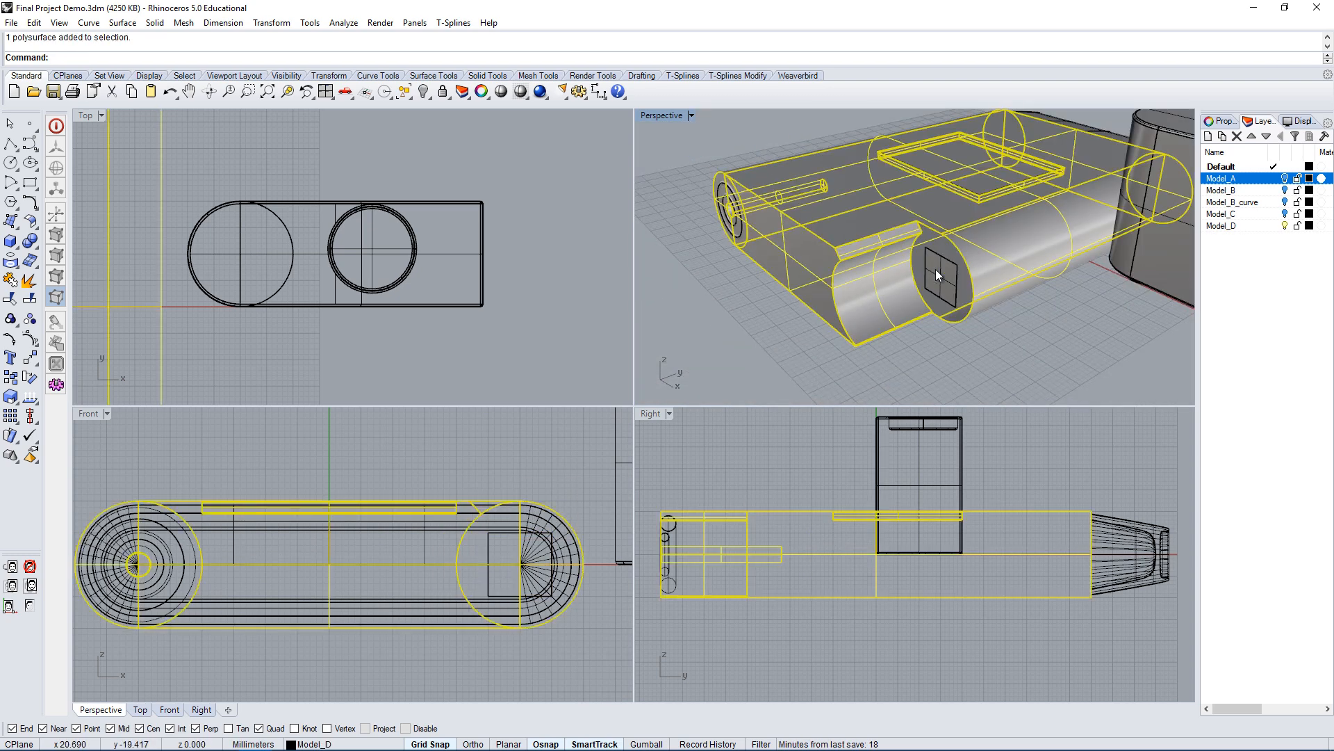
click(1012, 335)
right_drag(953, 356, 1049, 243)
scroll(1028, 250, up, 2)
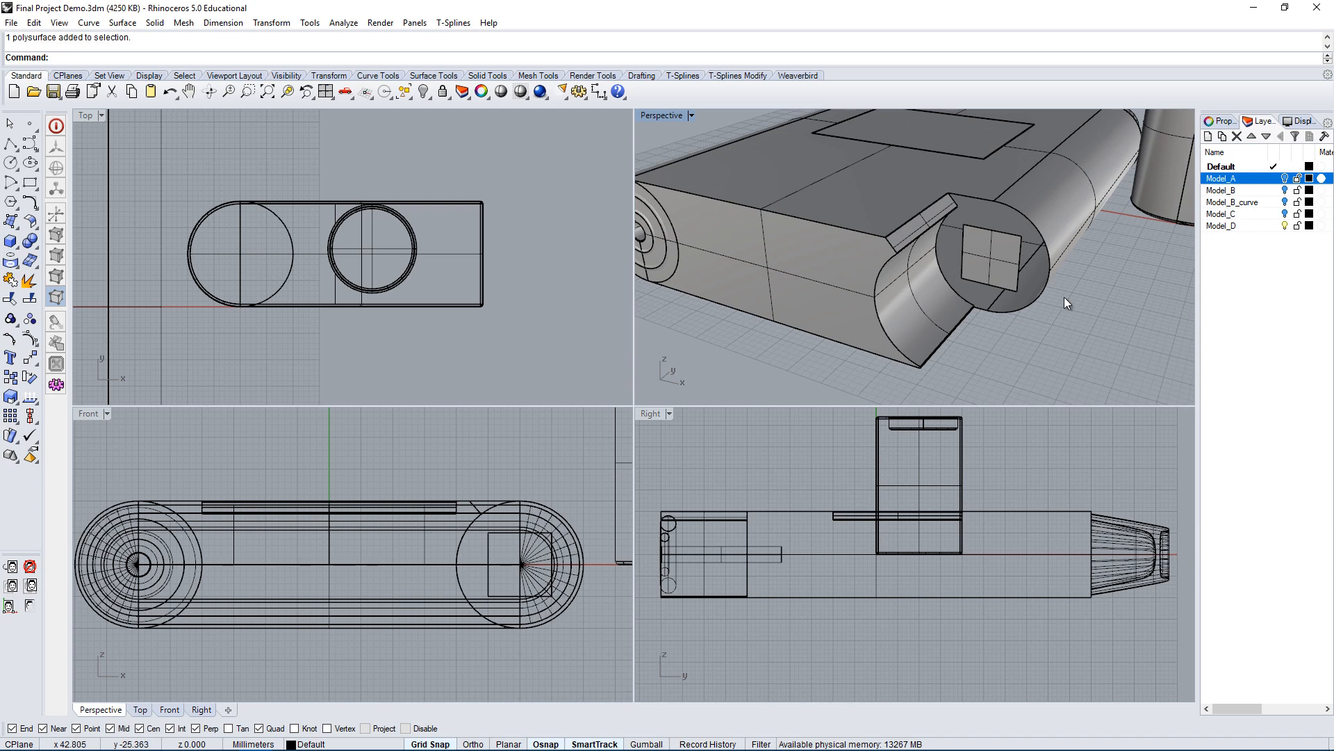
Scale the square surface up from its centre by reference points until it extends past the cylinder's circular end.
click(1011, 272)
text(scale)
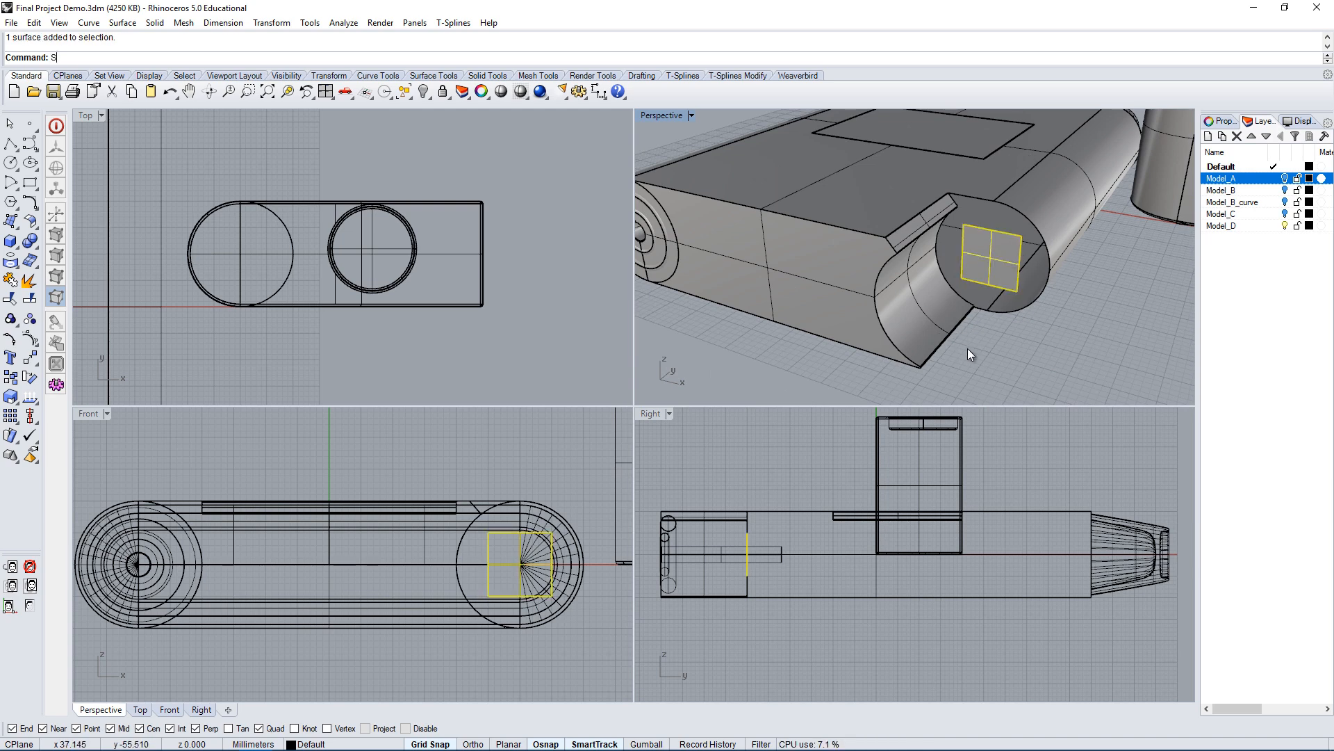
key(Return)
scroll(1030, 233, up, 2)
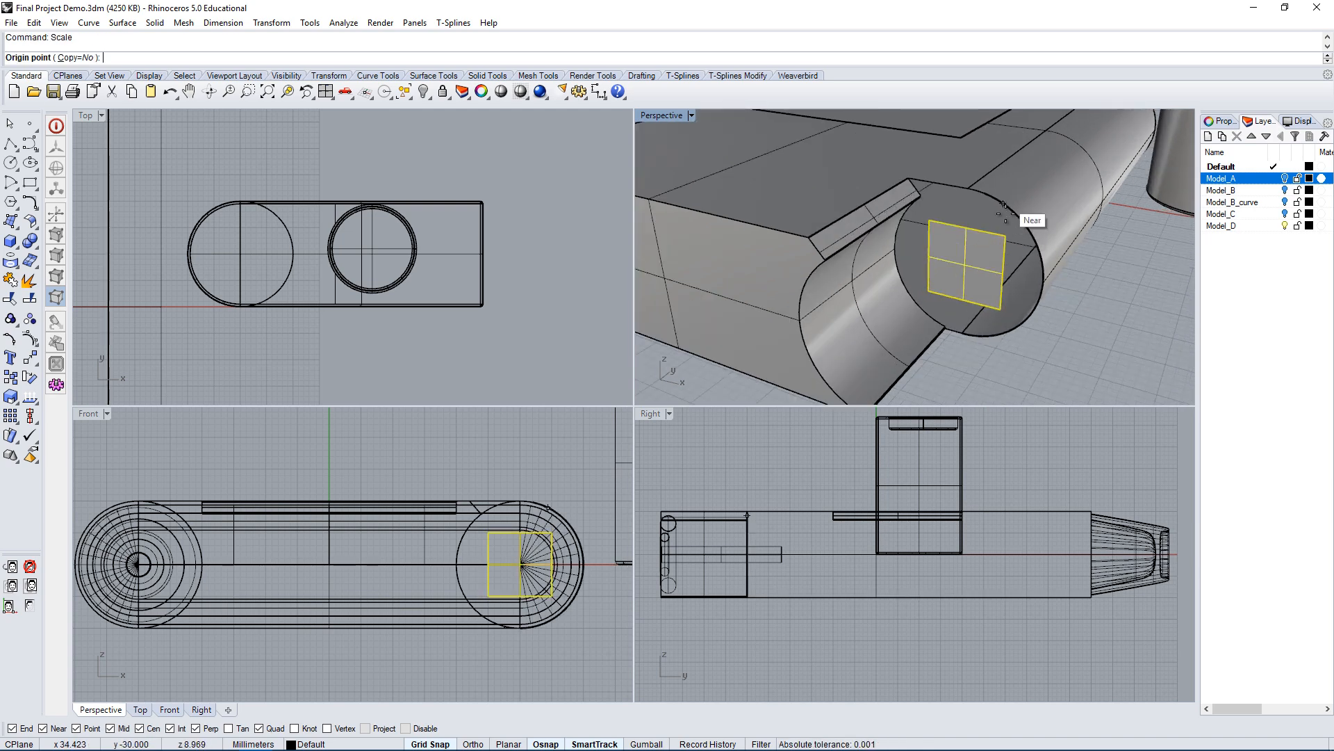
click(965, 264)
click(533, 455)
right_drag(532, 457, 527, 506)
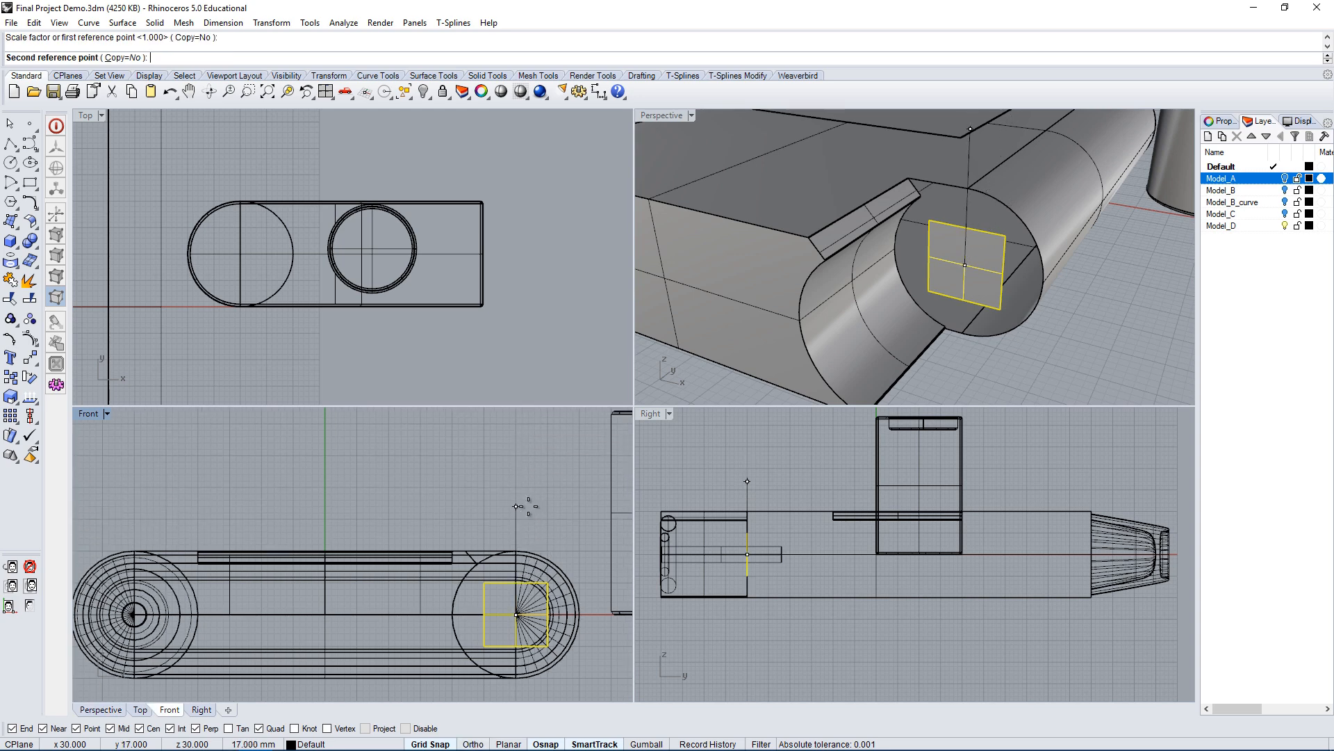
right_drag(449, 473, 431, 544)
click(415, 441)
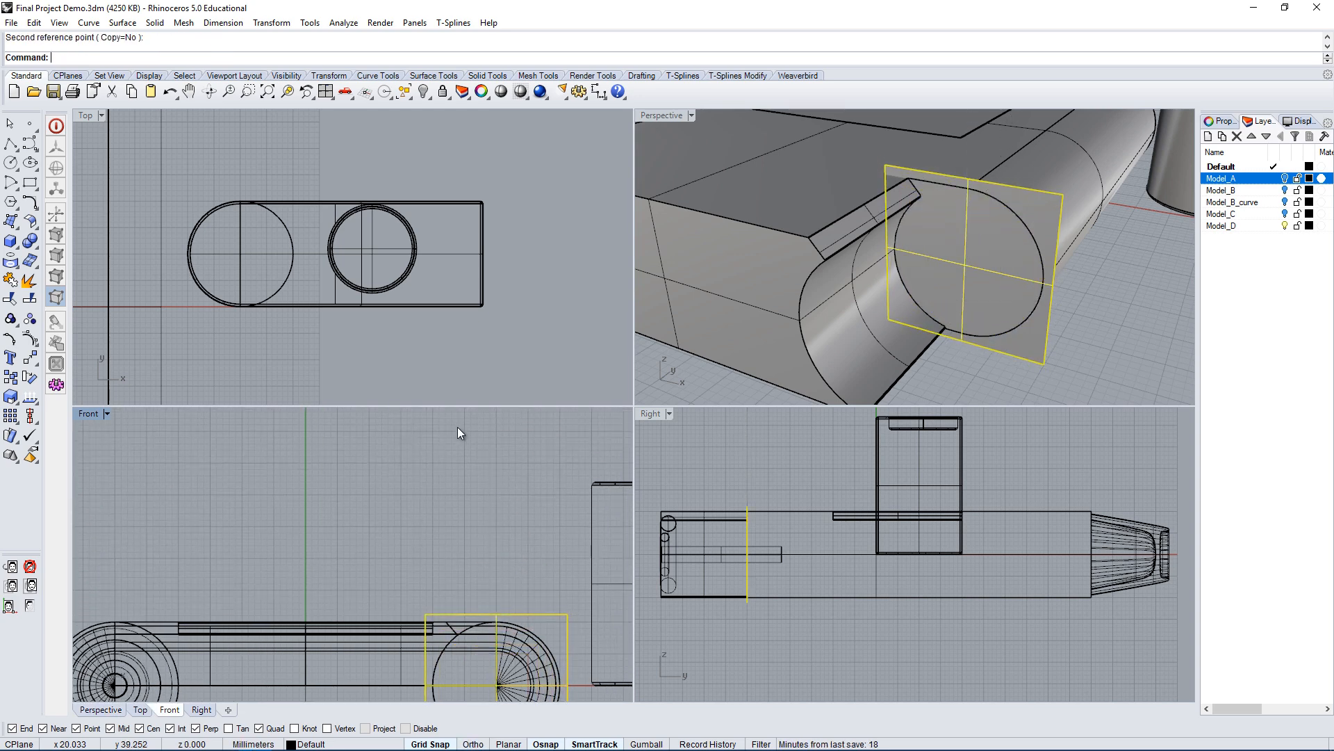
Maximize the Perspective viewport and examine how the enlarged square surface sits against the notch and cylinder end.
double_click(665, 117)
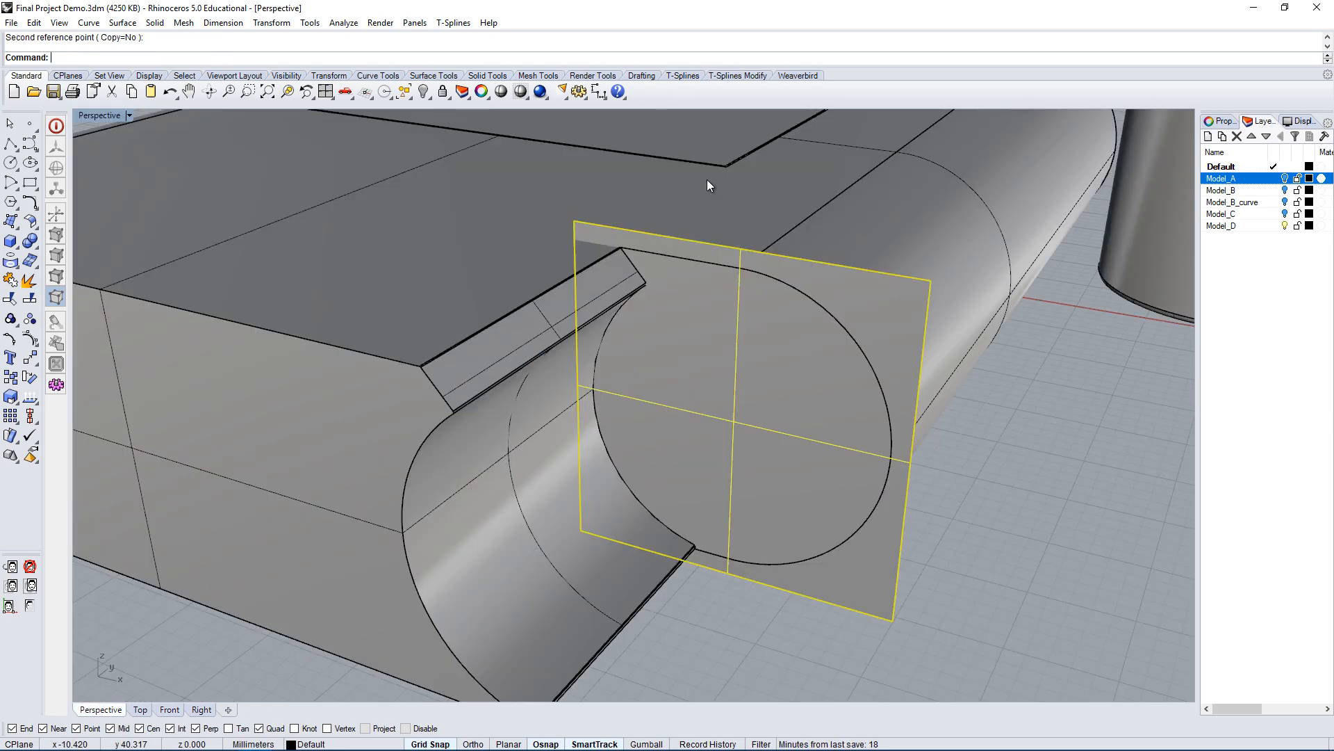
click(1093, 482)
right_drag(1093, 482, 977, 472)
scroll(499, 256, up, 3)
right_drag(499, 257, 731, 462)
scroll(561, 381, up, 3)
scroll(730, 348, down, 5)
click(615, 439)
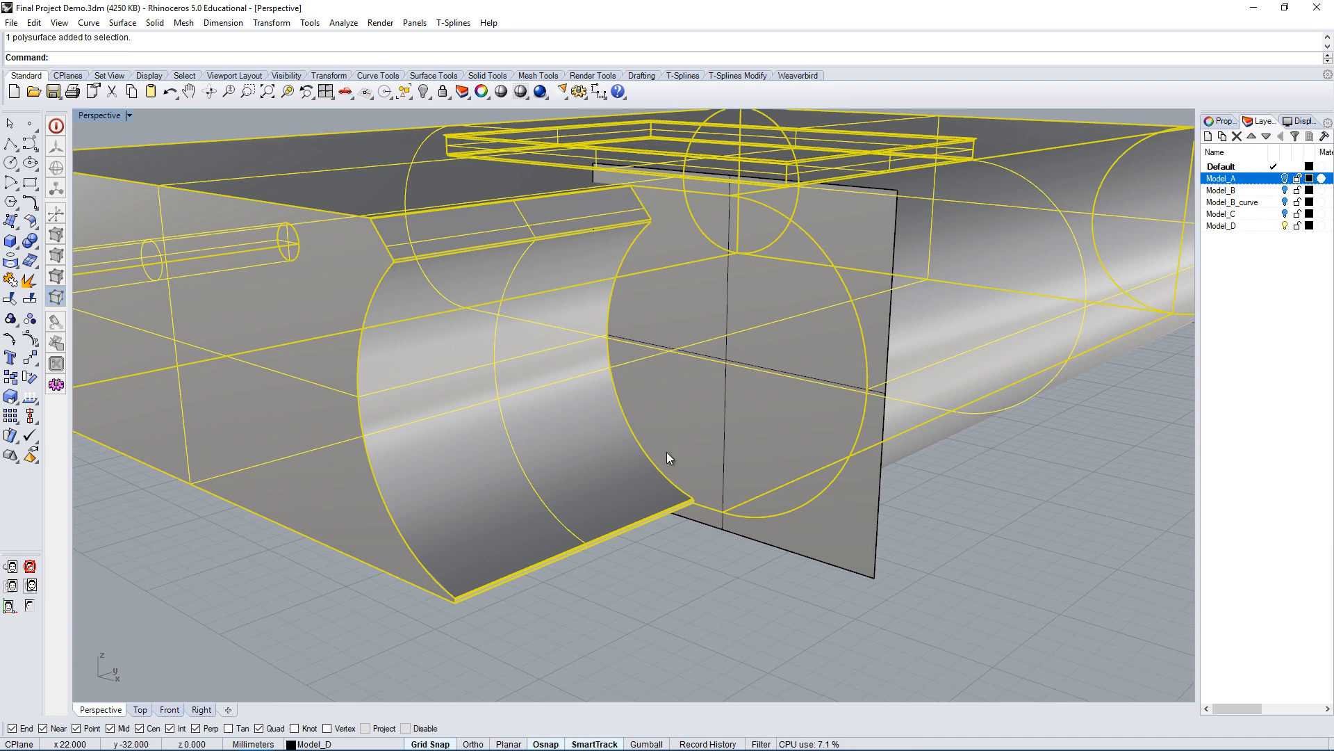
key(Escape)
text(ExtractSrf)
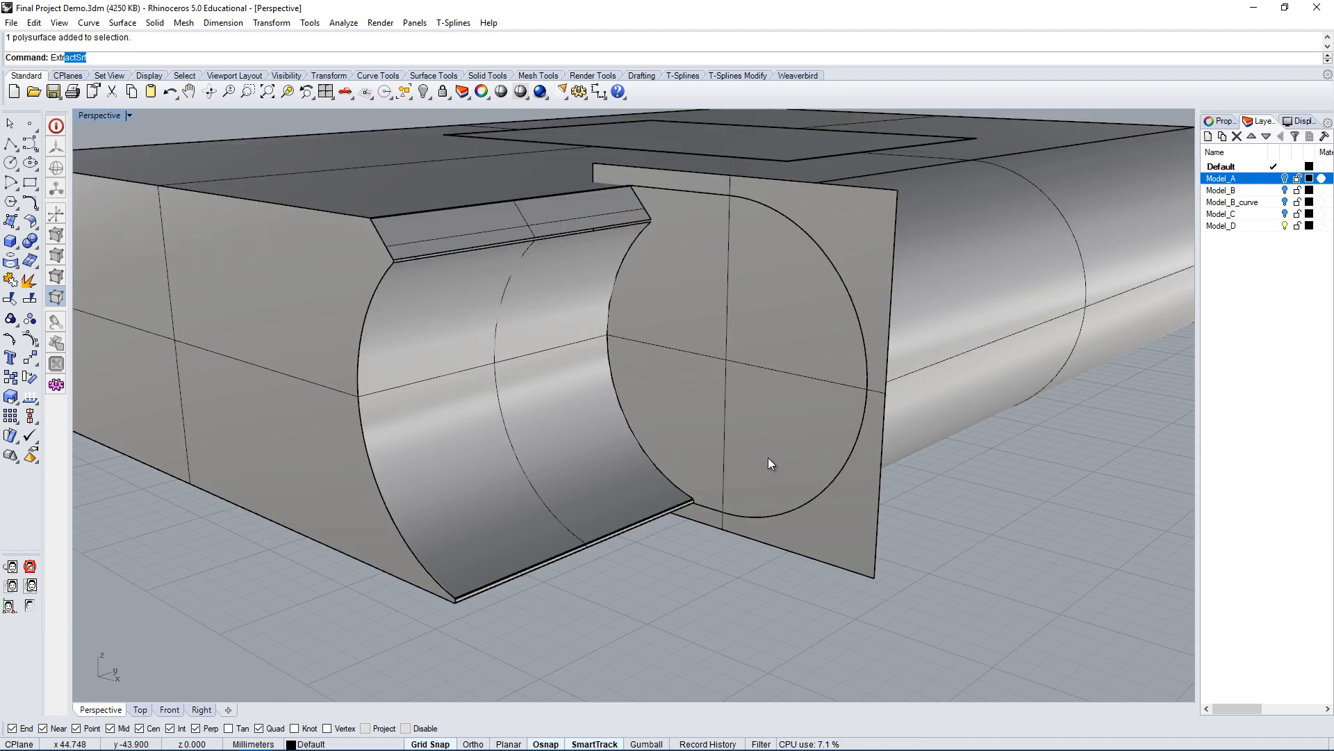
click(531, 394)
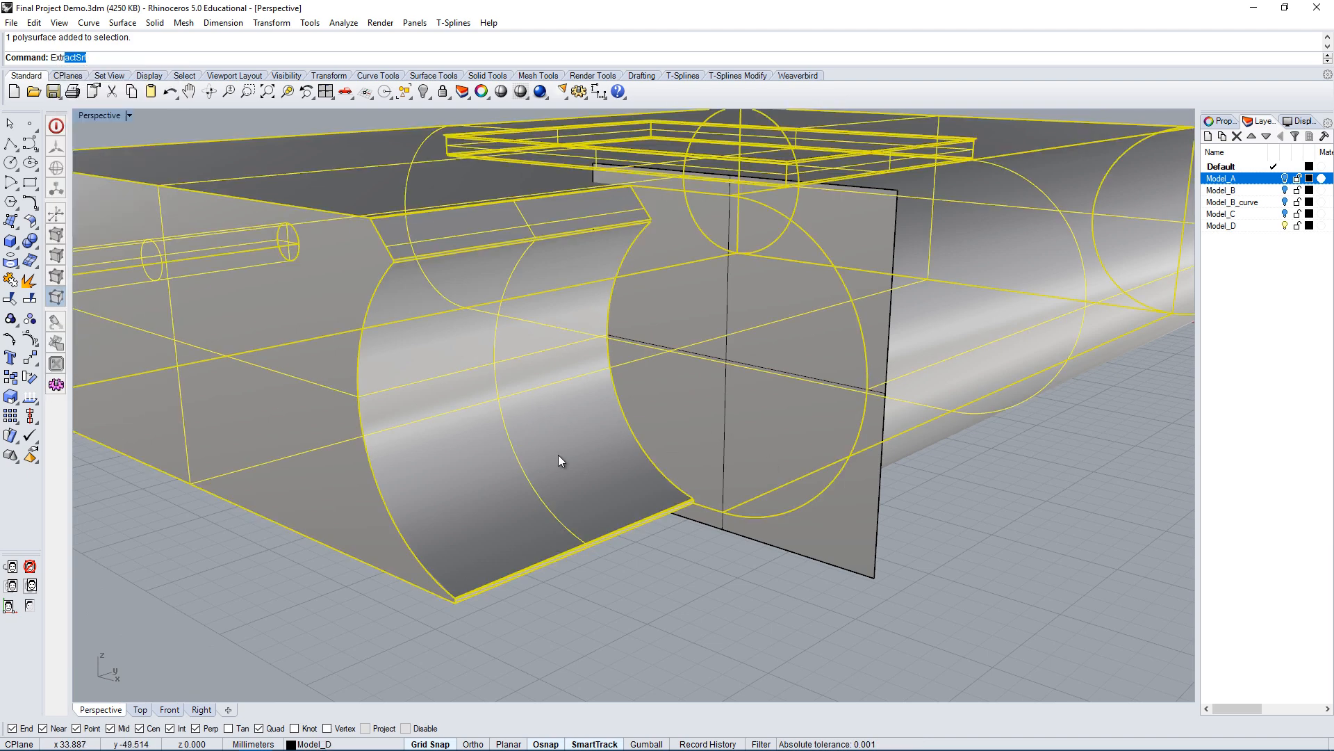
key(Escape)
Explode the larger body into separate surfaces.
right_drag(612, 494, 577, 448)
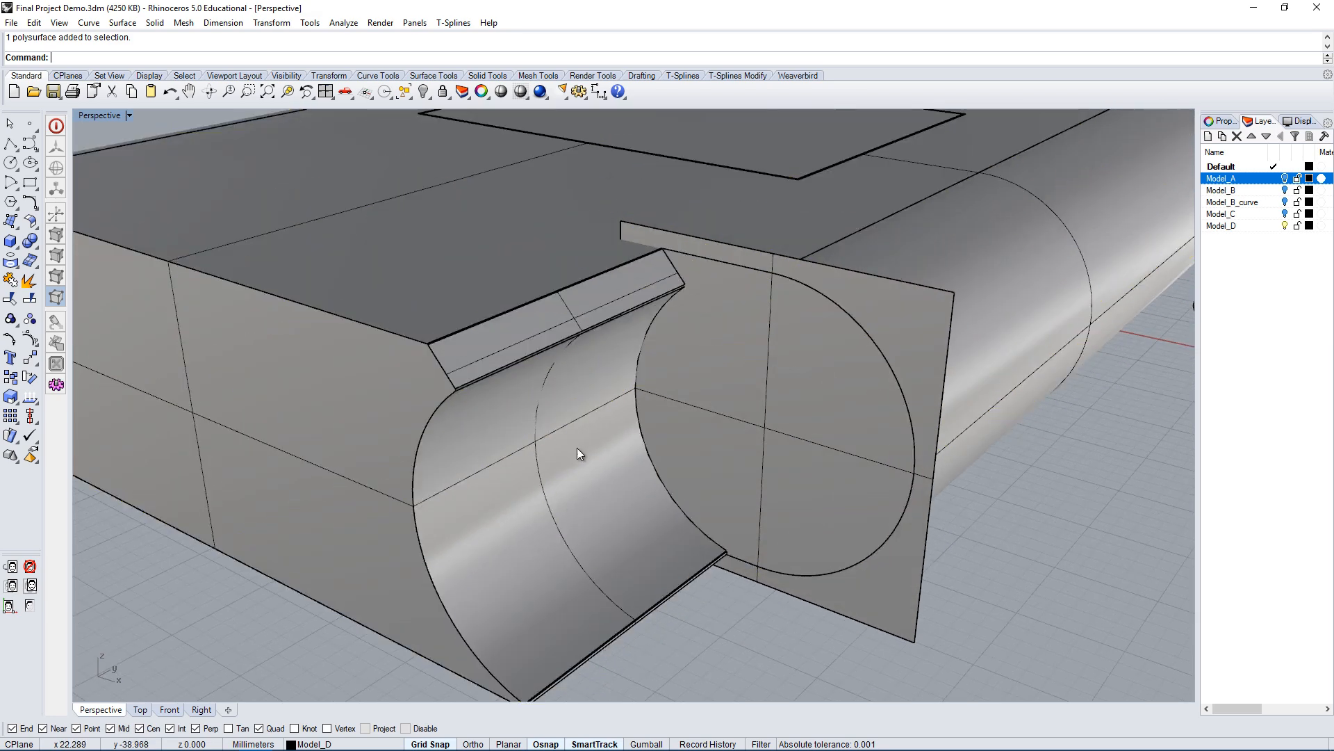
click(56, 297)
scroll(520, 528, down, 3)
scroll(382, 344, up, 3)
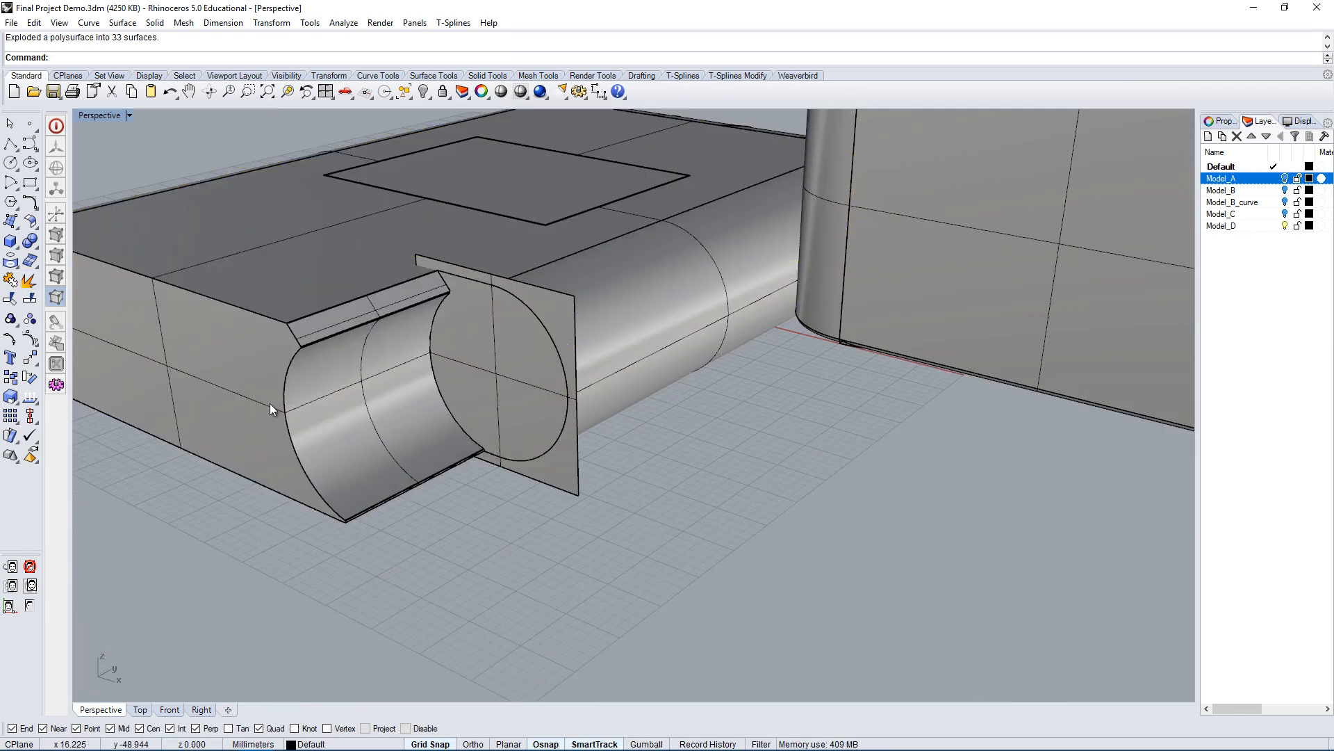
Restore the notch's curved surface to its full cylinder with UntrimBorder.
right_drag(453, 380, 490, 453)
click(470, 396)
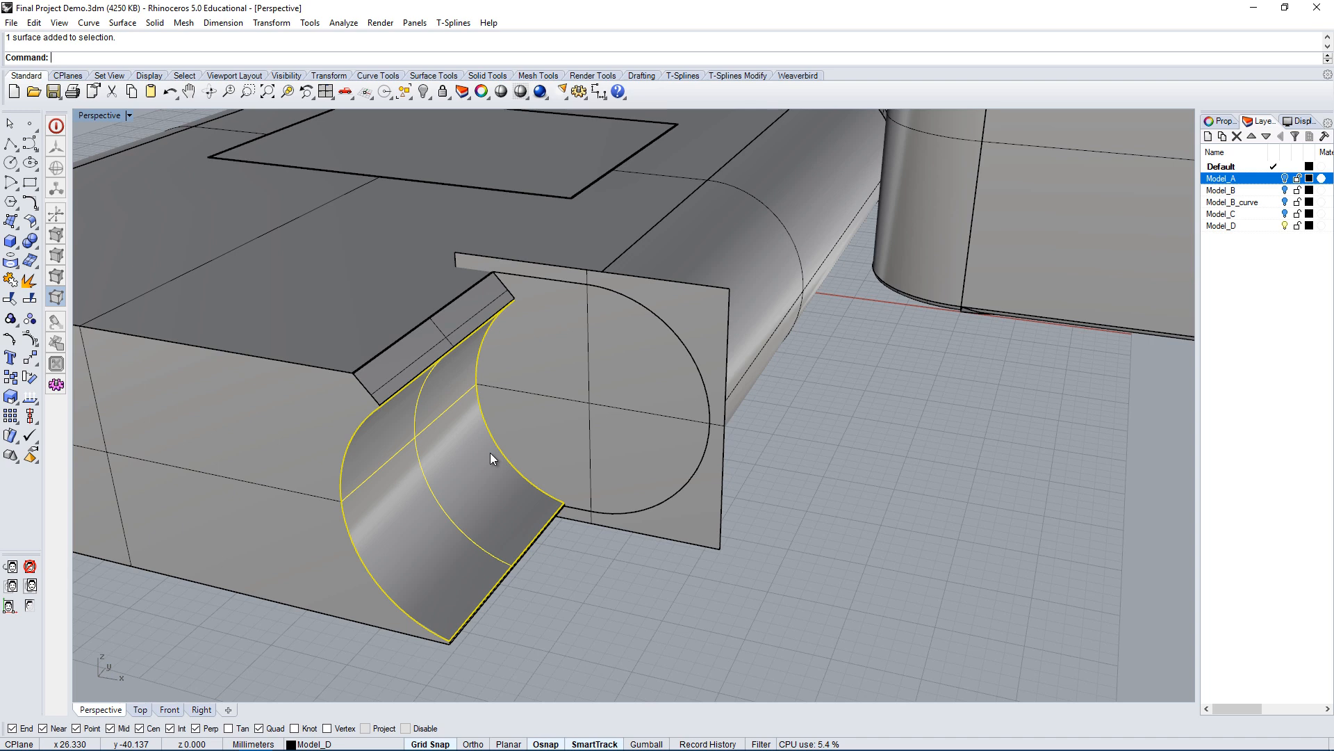
text(Untrim)
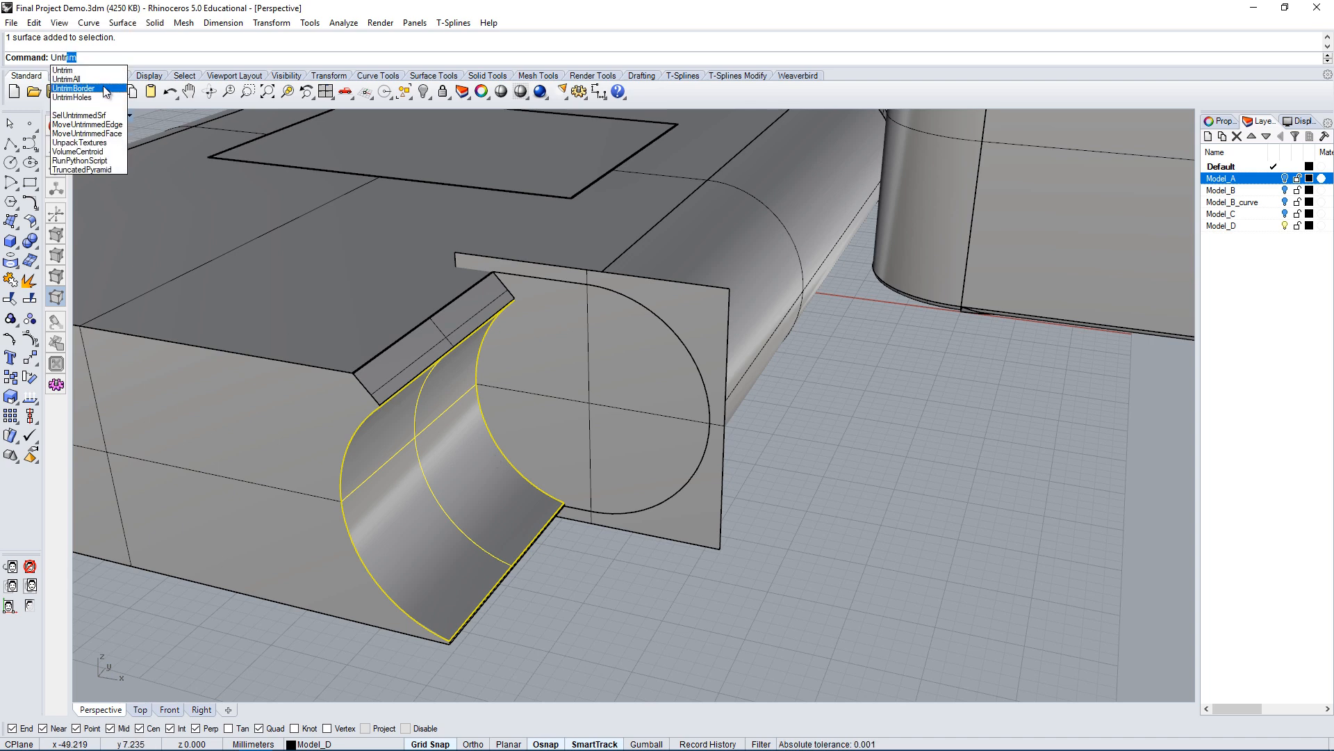
click(101, 86)
right_drag(538, 422, 326, 215)
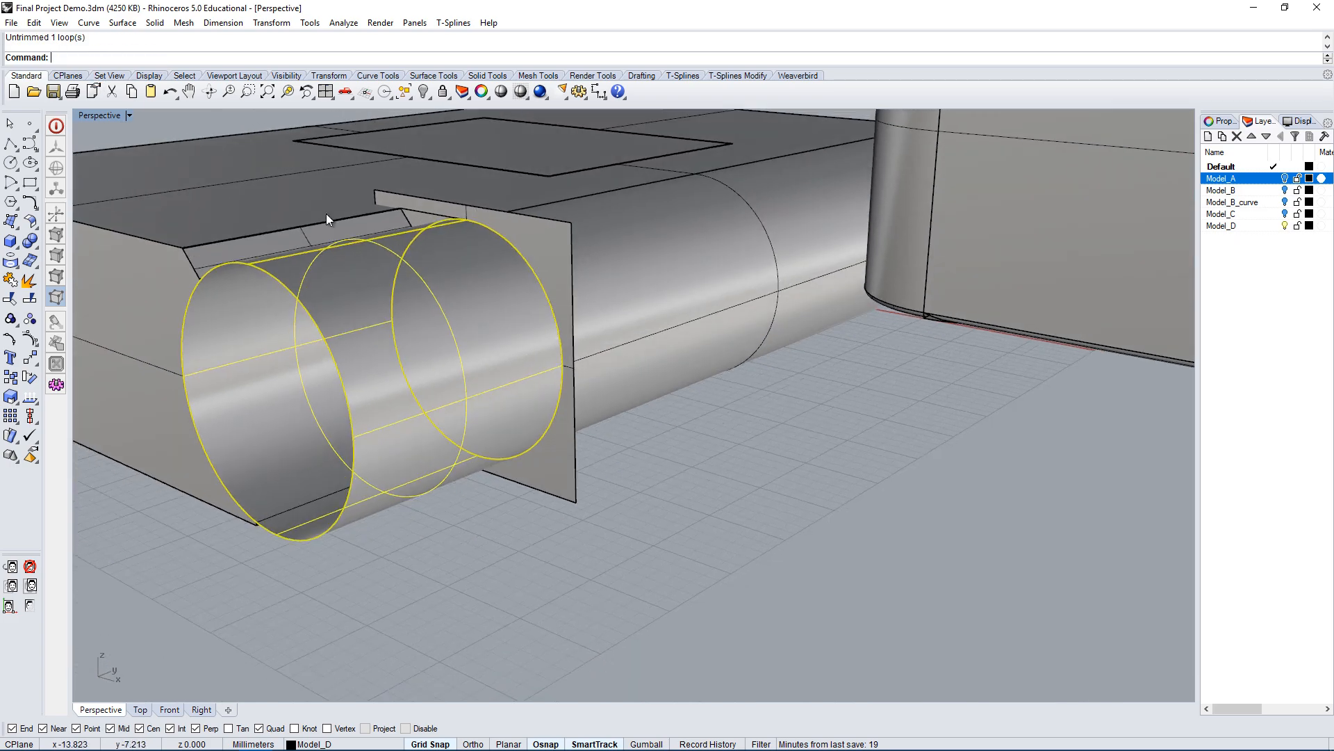
right_drag(430, 413, 744, 530)
click(676, 531)
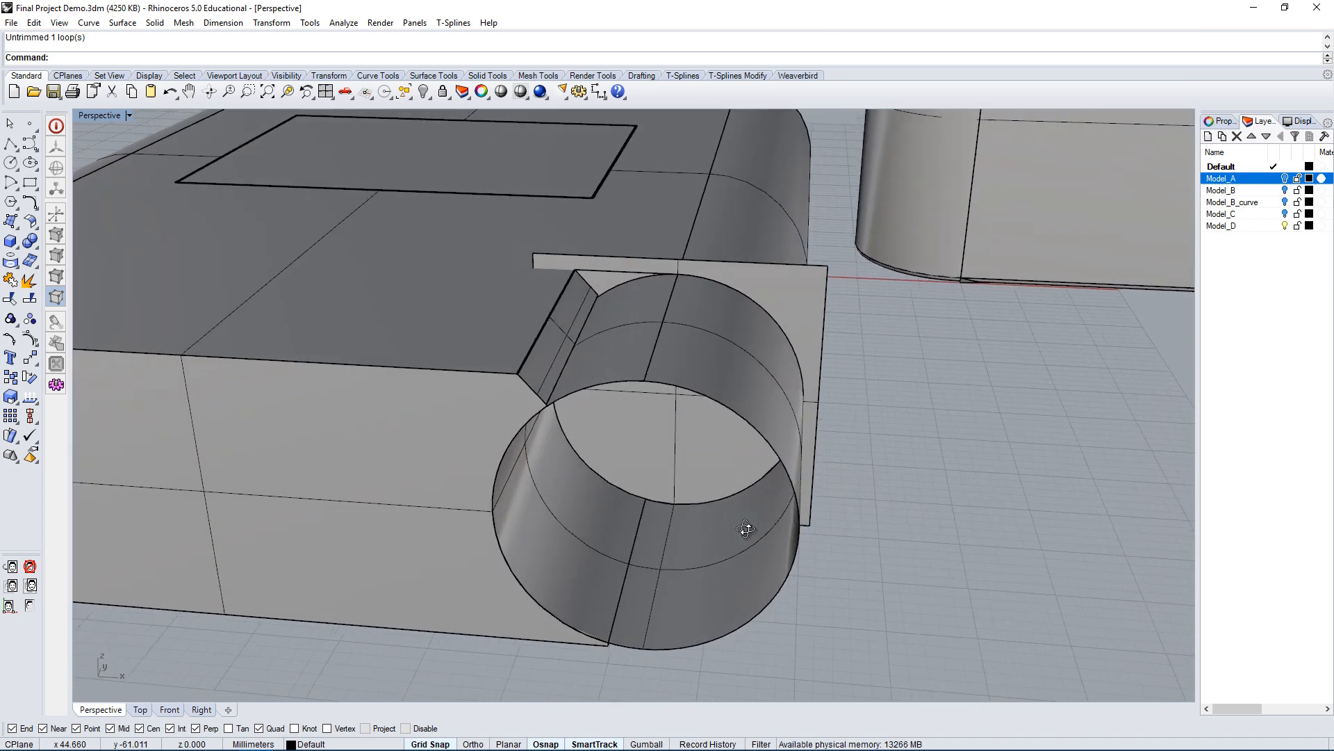
Untrim the borders of the sloped ledge surface and the body's flat end face beside the notch.
click(548, 364)
scroll(560, 406, up, 6)
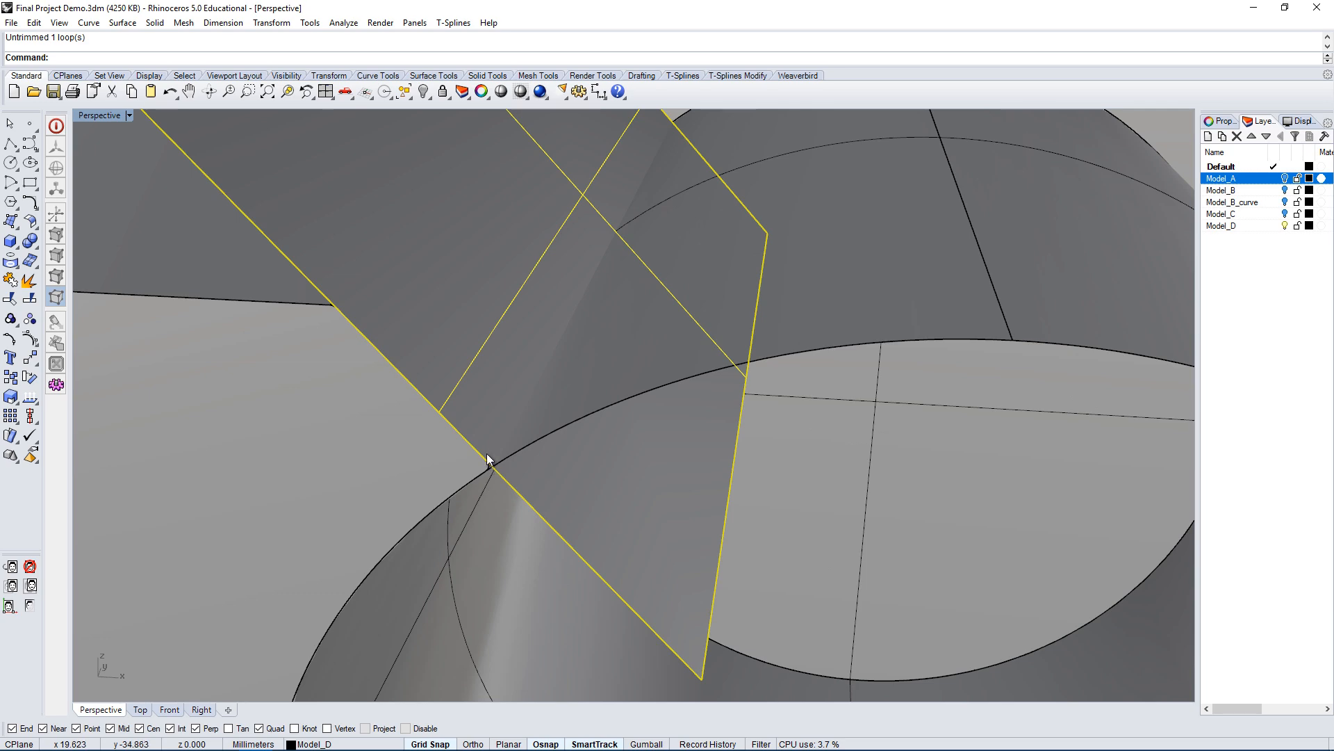
click(423, 446)
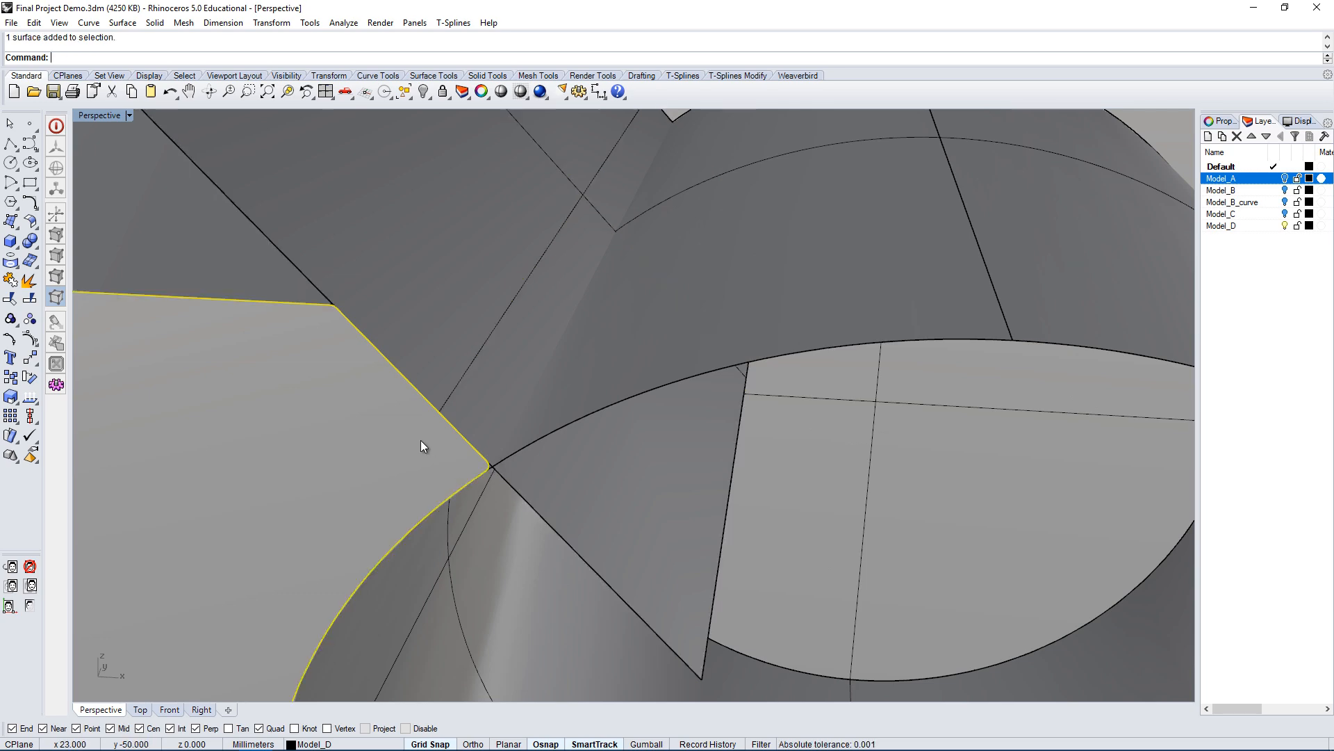
right_click(482, 490)
Untrim the border of the body's flat underside surface at the notch.
scroll(481, 531, down, 10)
right_drag(481, 531, 515, 472)
click(517, 473)
scroll(624, 347, up, 3)
click(621, 300)
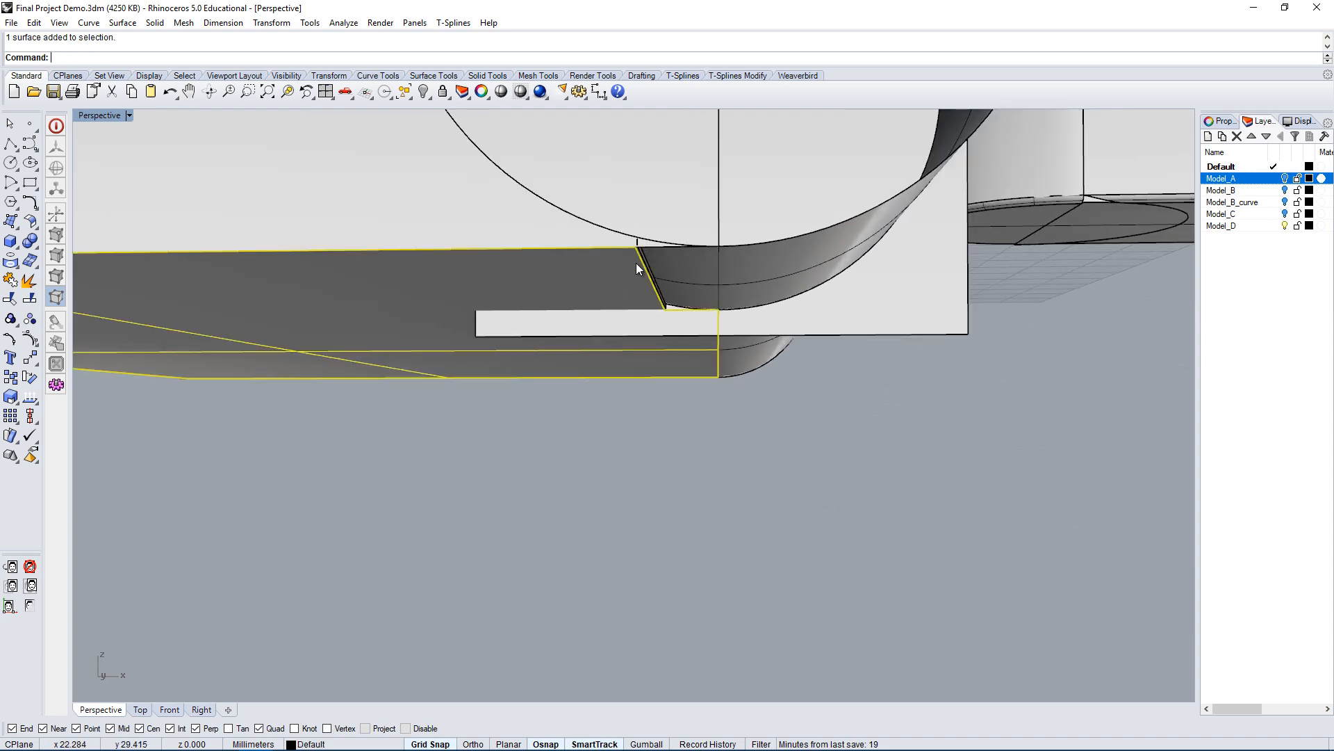
scroll(637, 263, up, 5)
right_click(597, 268)
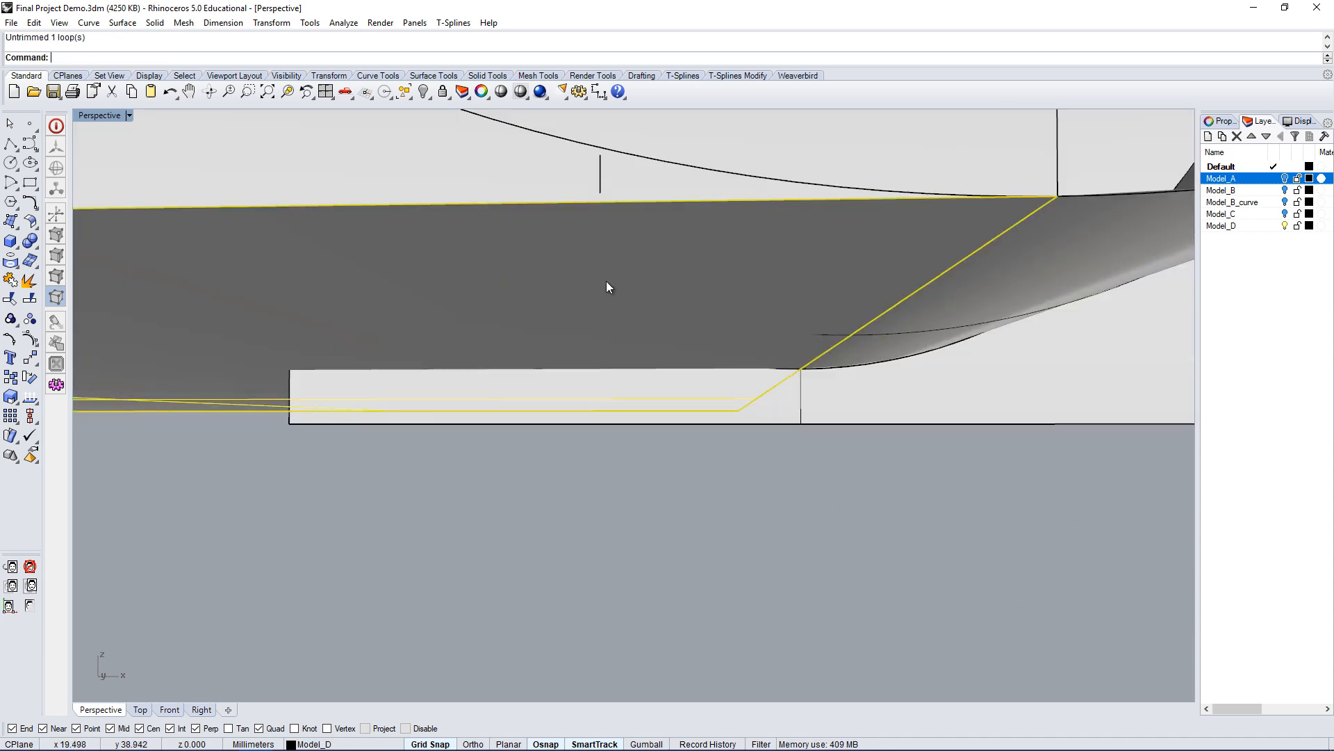
mouse_move(686, 319)
right_down()
mouse_move(649, 310)
mouse_move(679, 301)
right_up()
scroll(679, 301, down, 3)
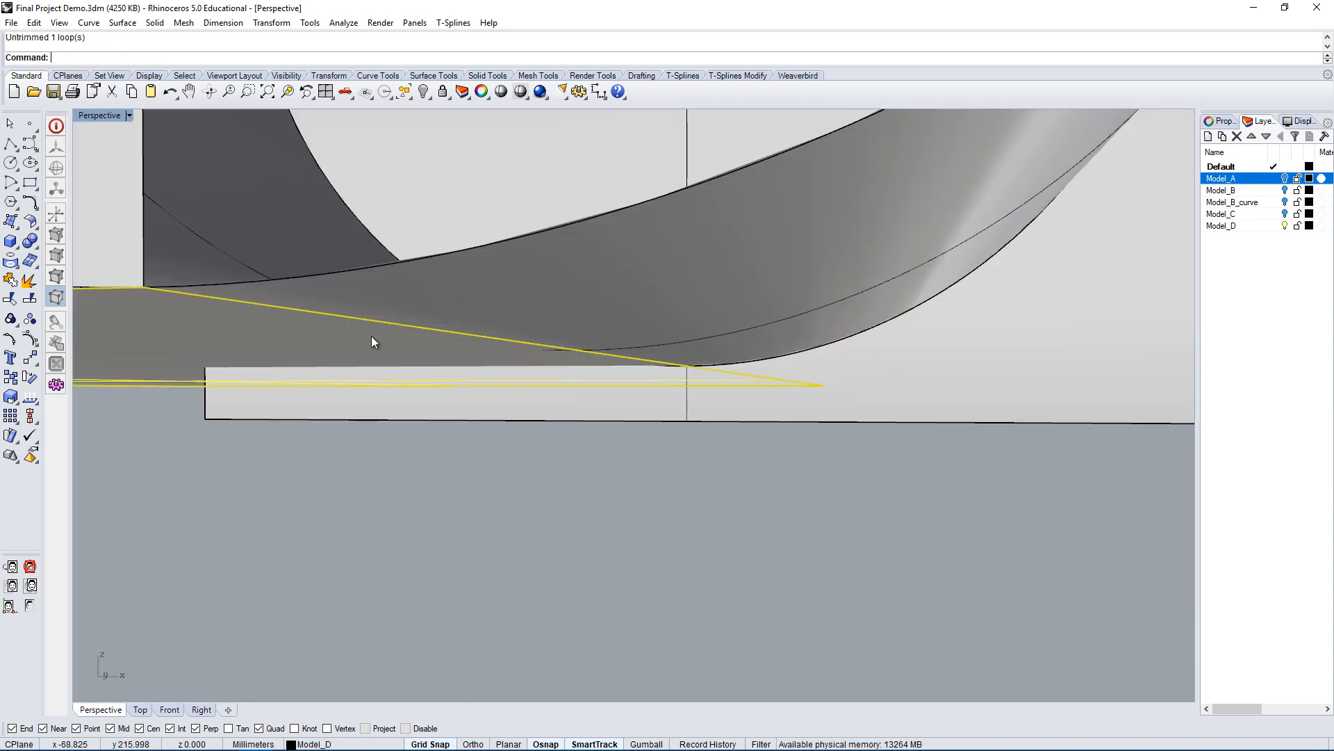
scroll(511, 330, down, 3)
key(Escape)
Untrim the border of the narrow strip surface along the notch's lower edge.
scroll(373, 314, up, 3)
click(372, 314)
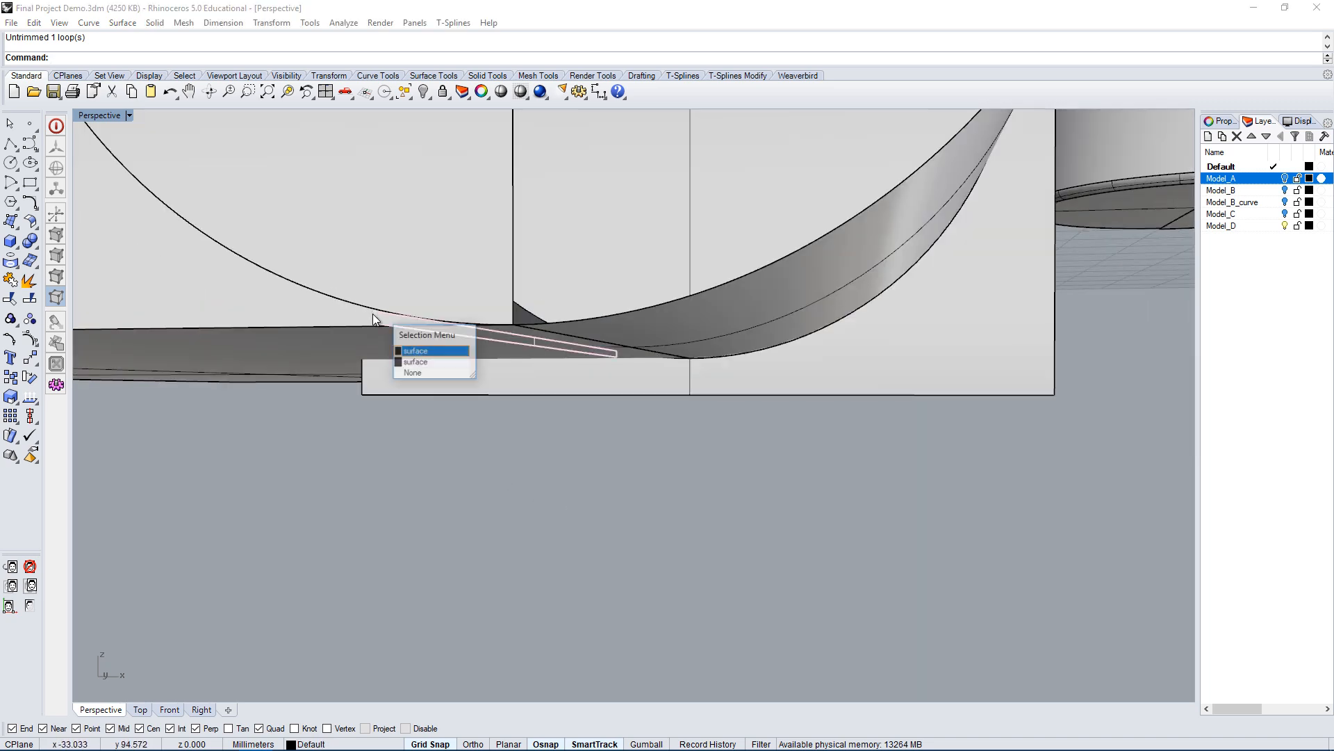
click(422, 352)
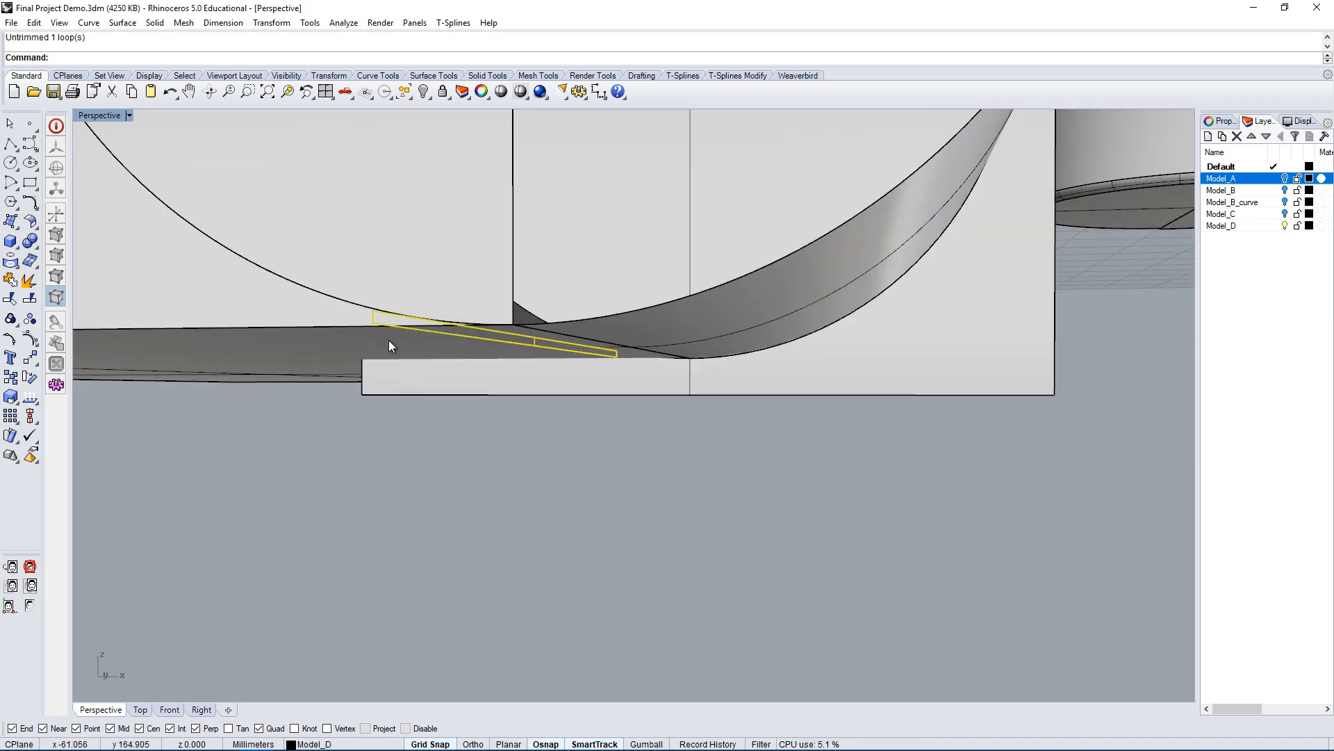
right_click(398, 325)
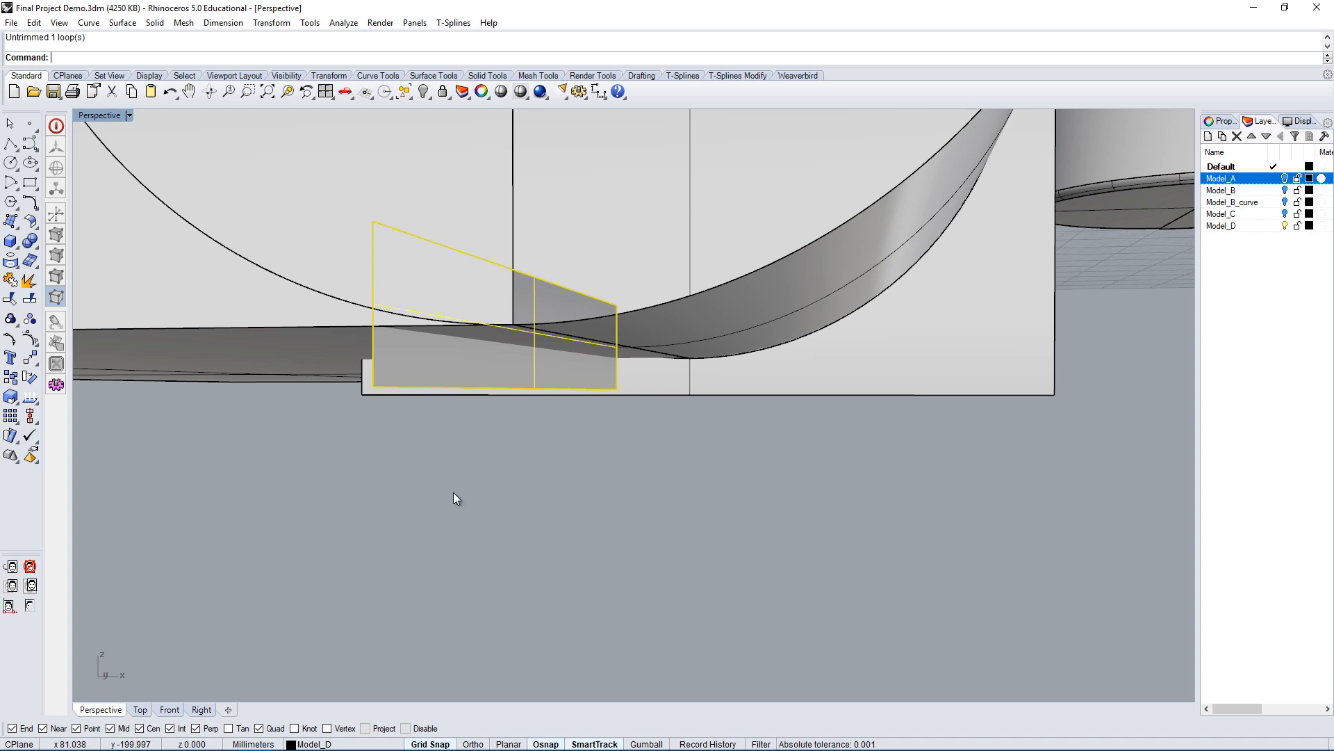
key(Escape)
Set the Perspective viewport to Ghosted display and examine the untrimmed surfaces around the notch from several angles.
scroll(444, 417, up, 4)
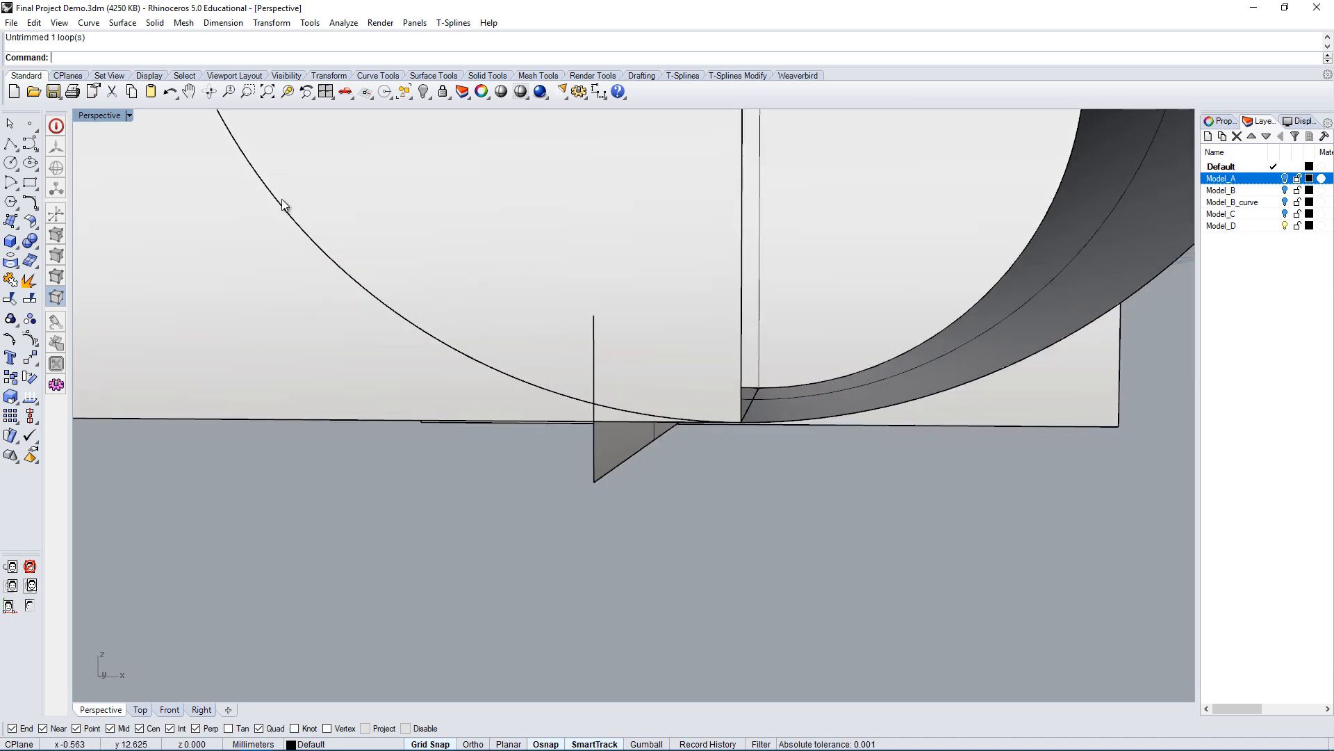
click(107, 114)
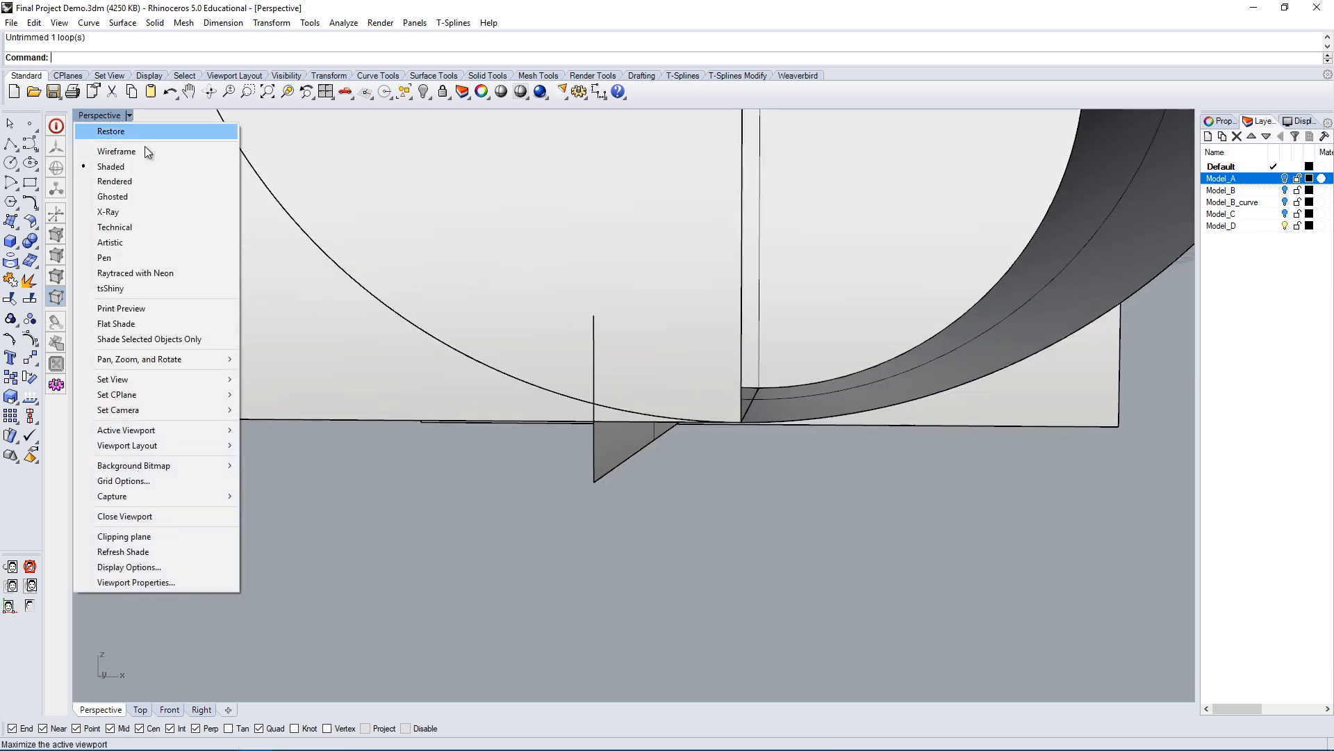
click(117, 196)
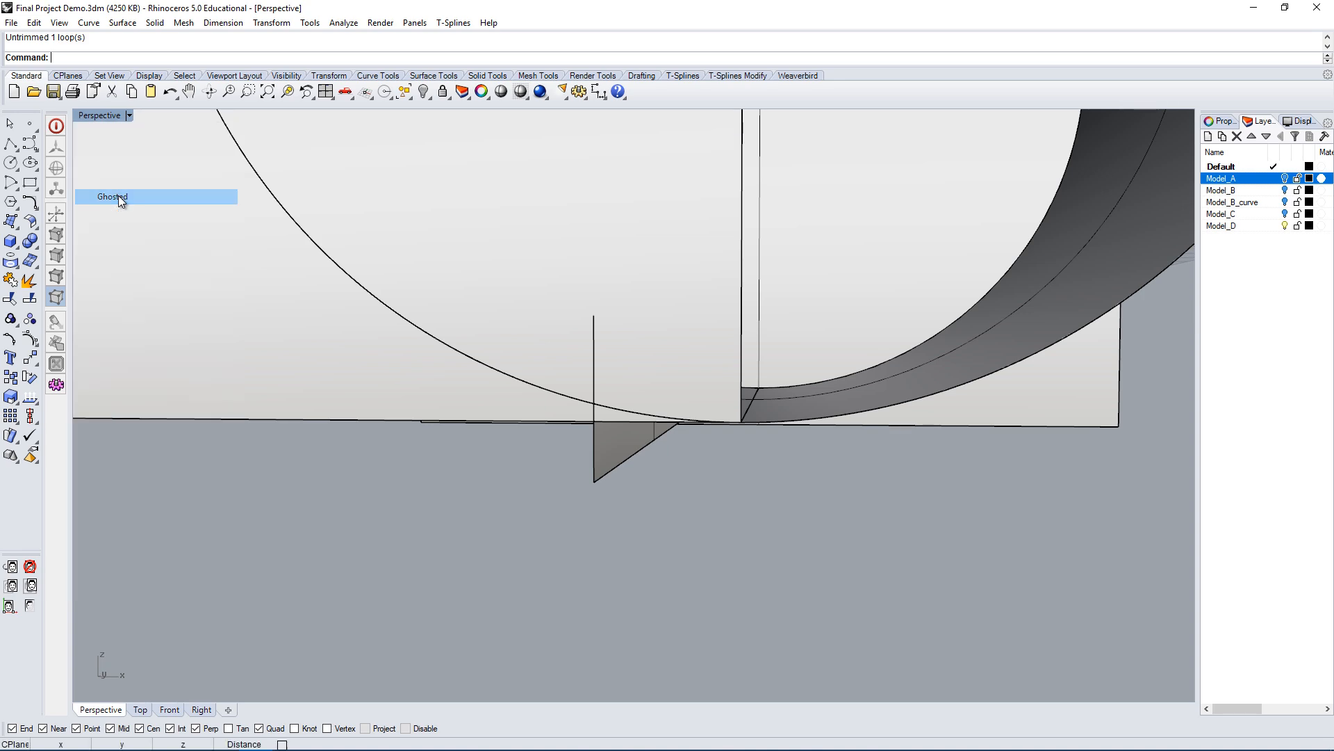
right_drag(731, 519, 526, 454)
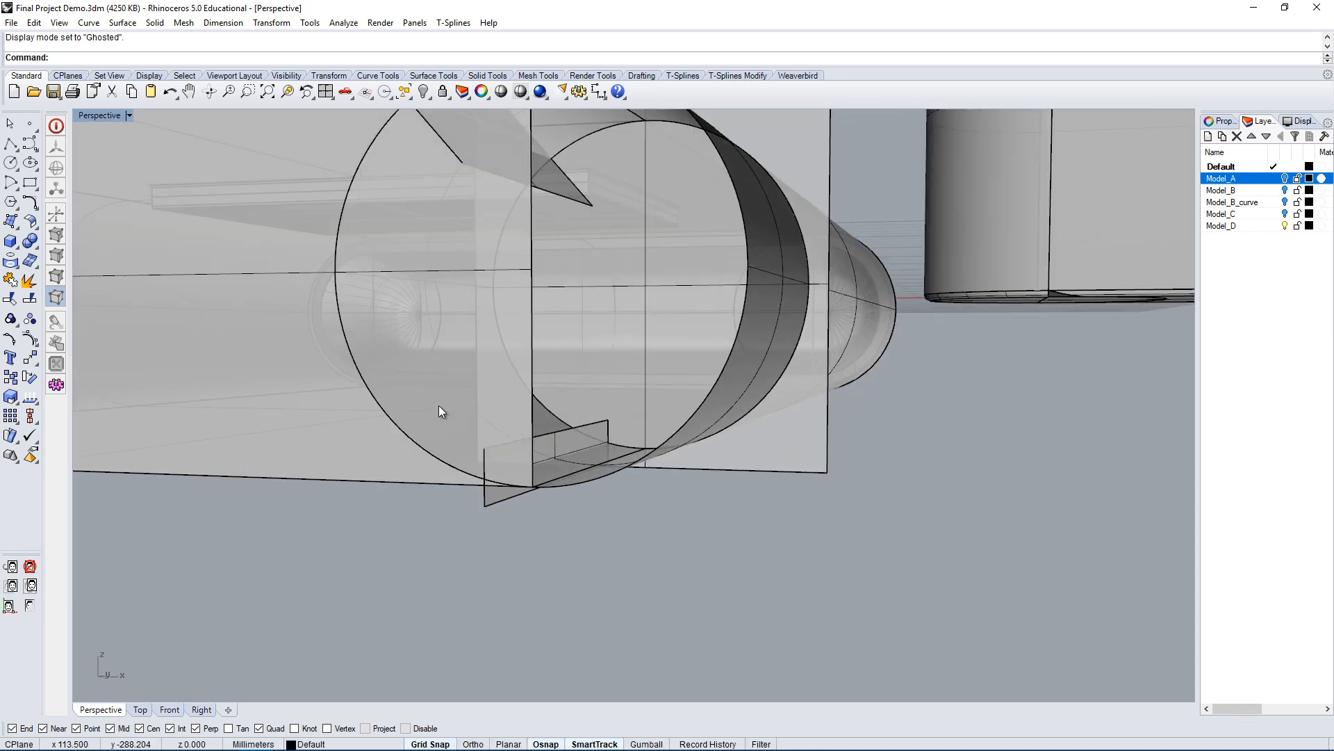
right_drag(439, 410, 715, 420)
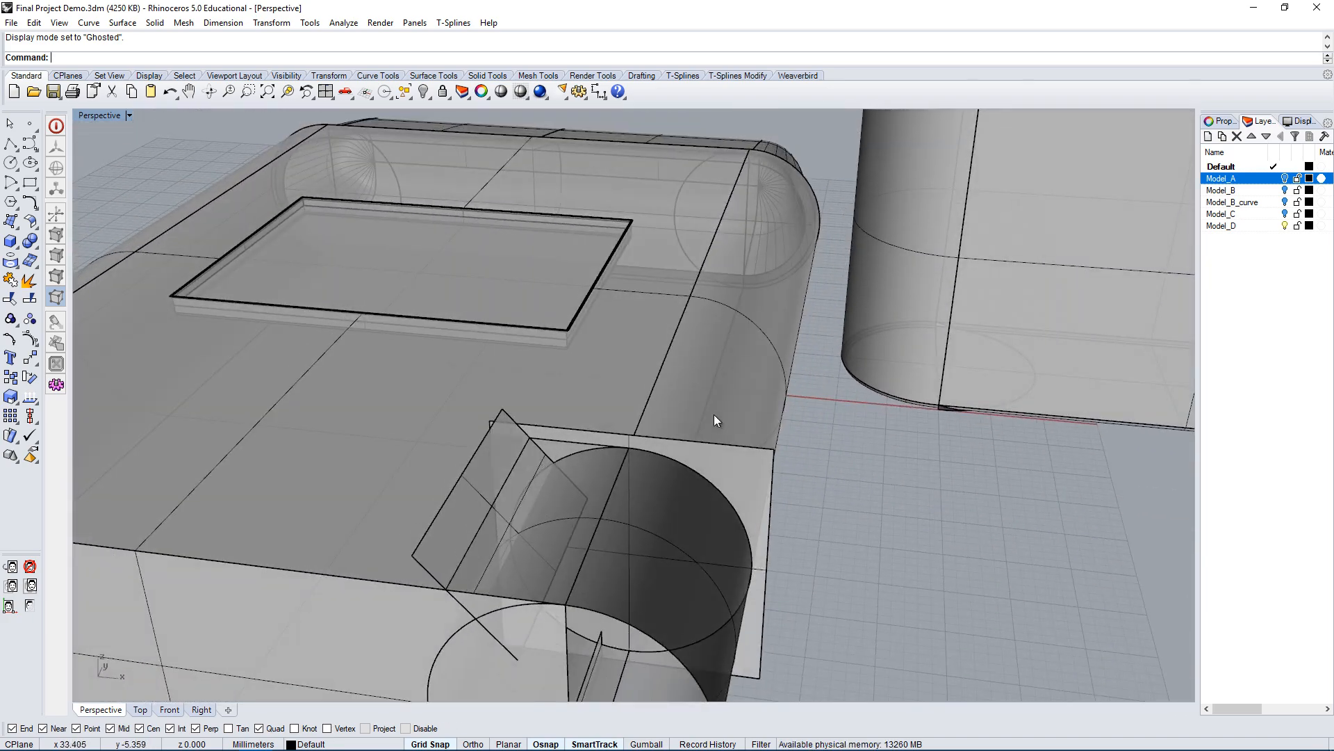
right_drag(729, 468, 890, 536)
right_drag(662, 512, 691, 521)
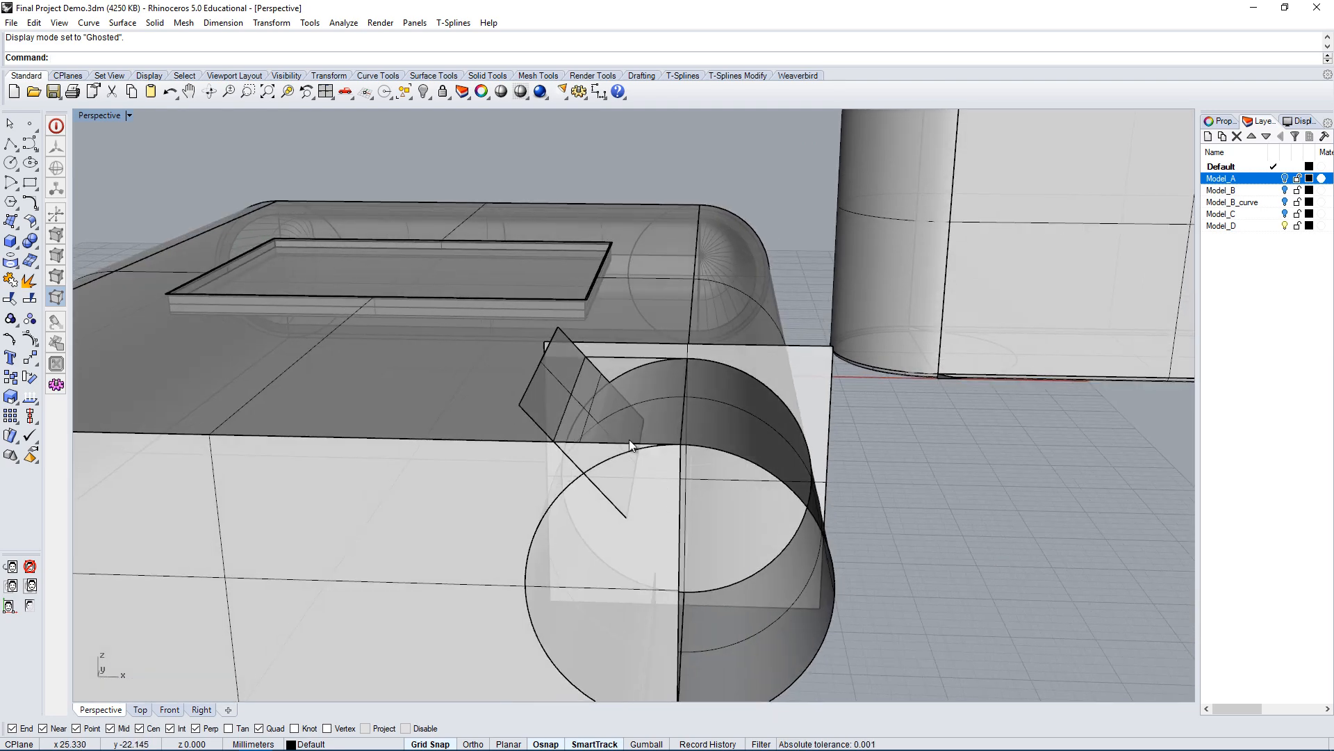
Select the untrimmed sloped ledge surface and examine where it crosses the full cylinder and the flat end face.
click(548, 390)
click(548, 406)
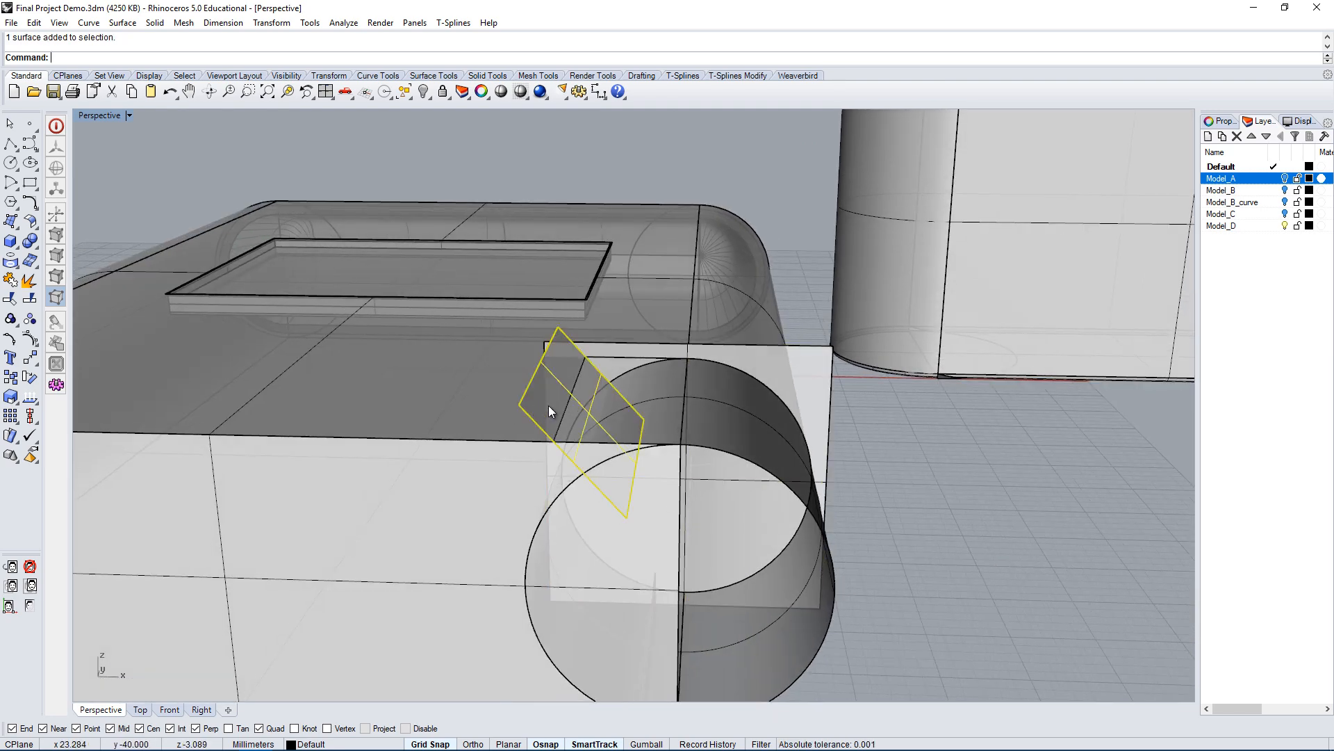
right_drag(549, 406, 239, 439)
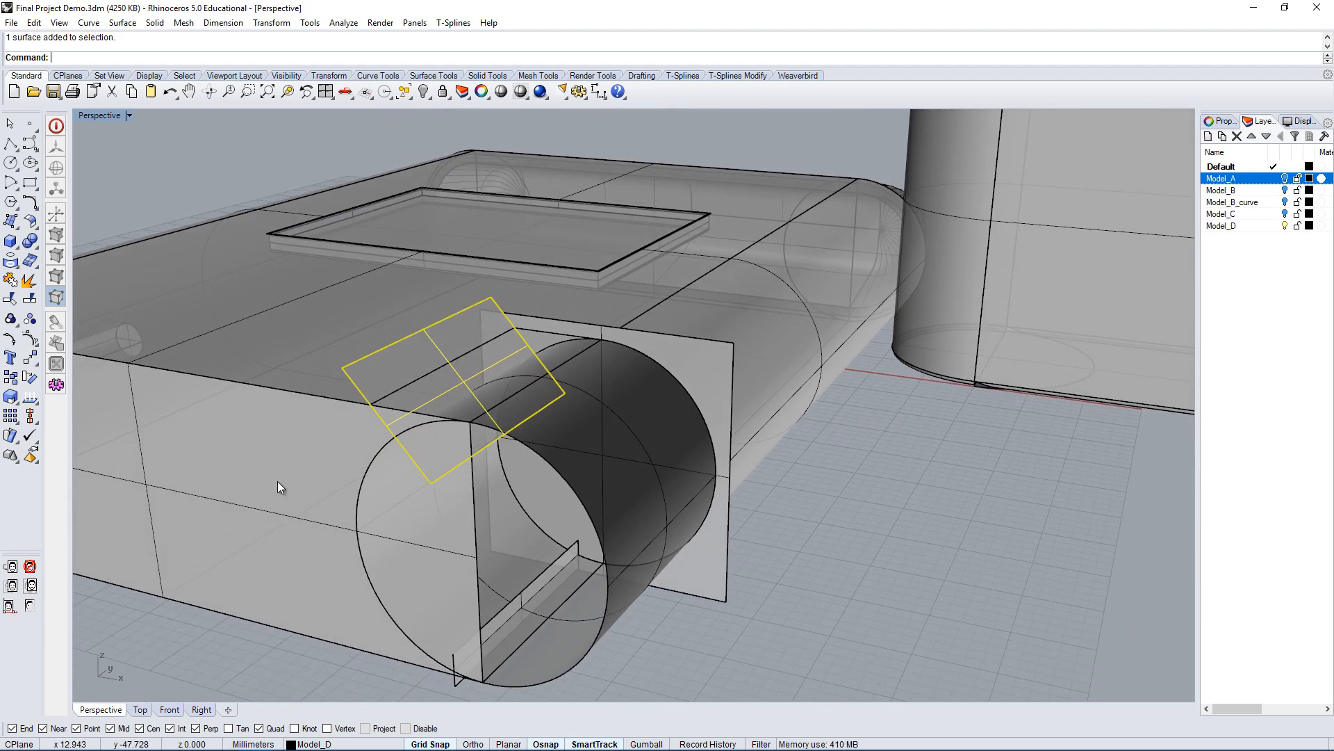
right_drag(355, 523, 371, 514)
right_drag(477, 441, 501, 447)
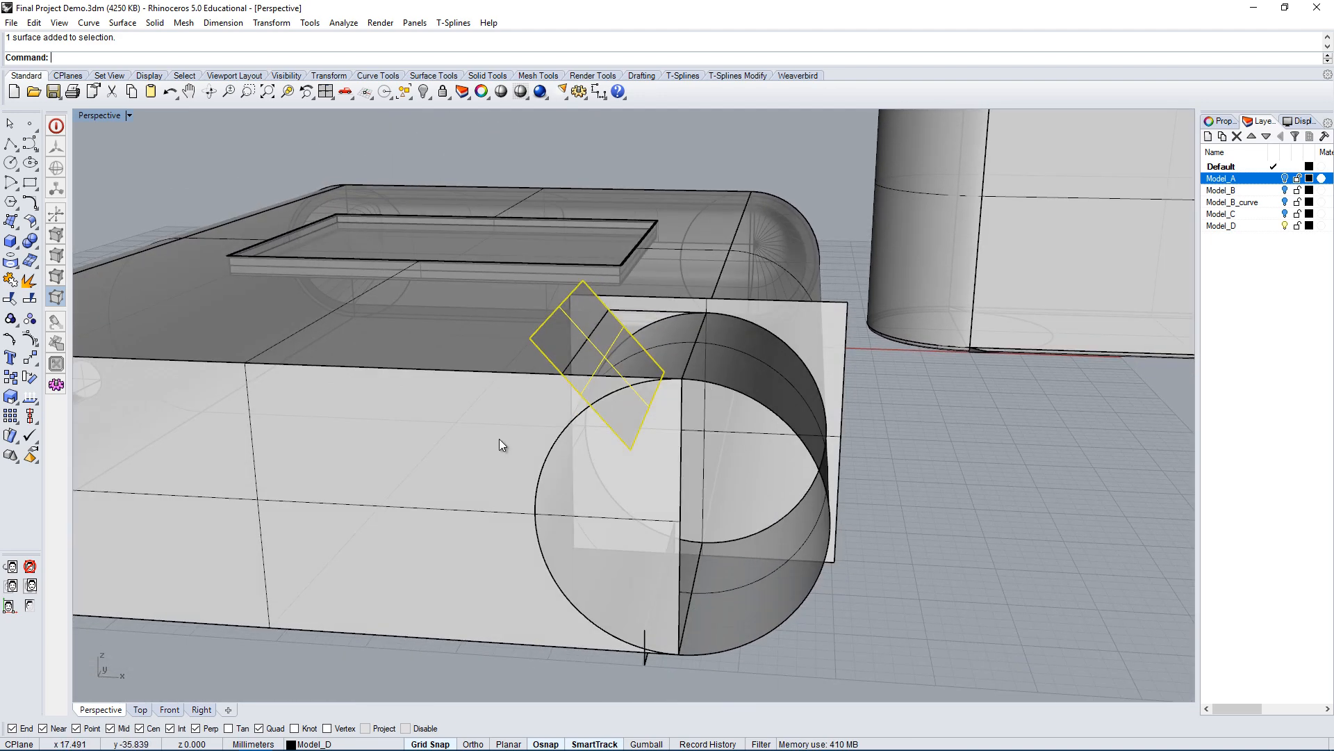
right_drag(598, 565, 640, 506)
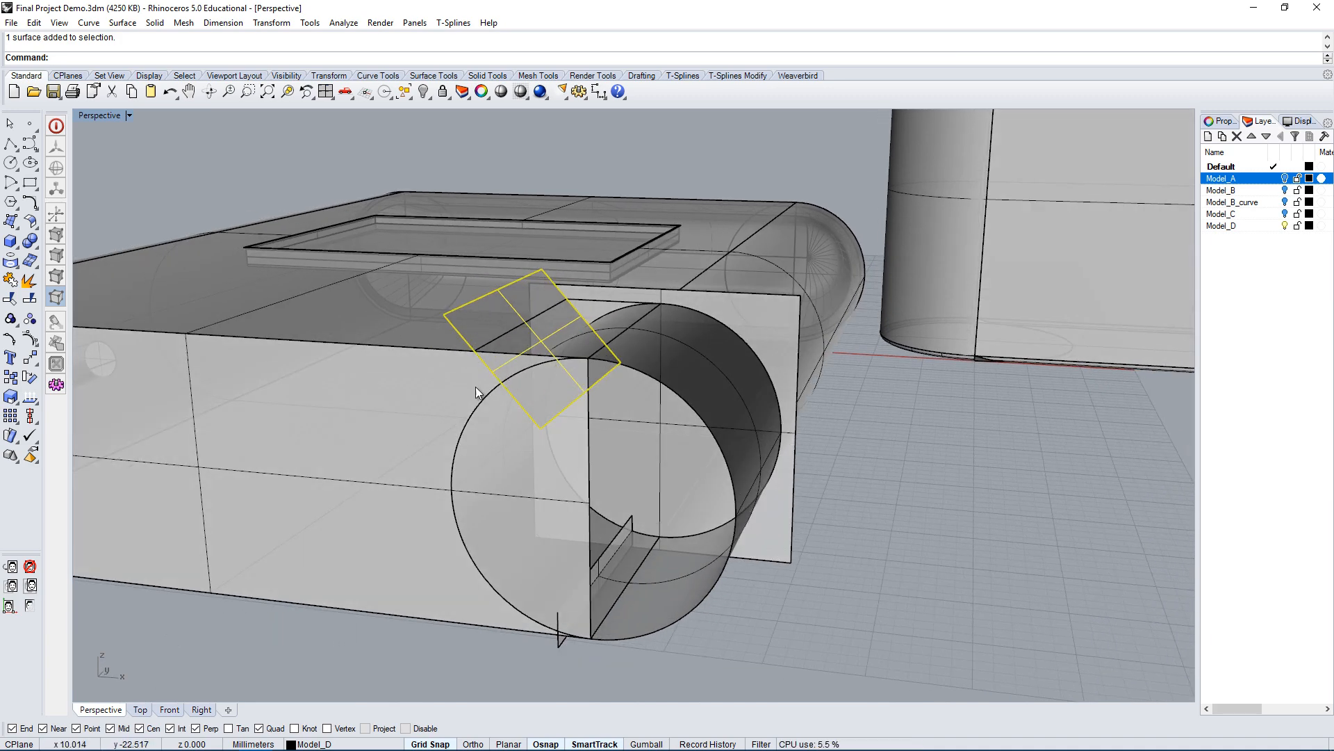
scroll(531, 366, up, 4)
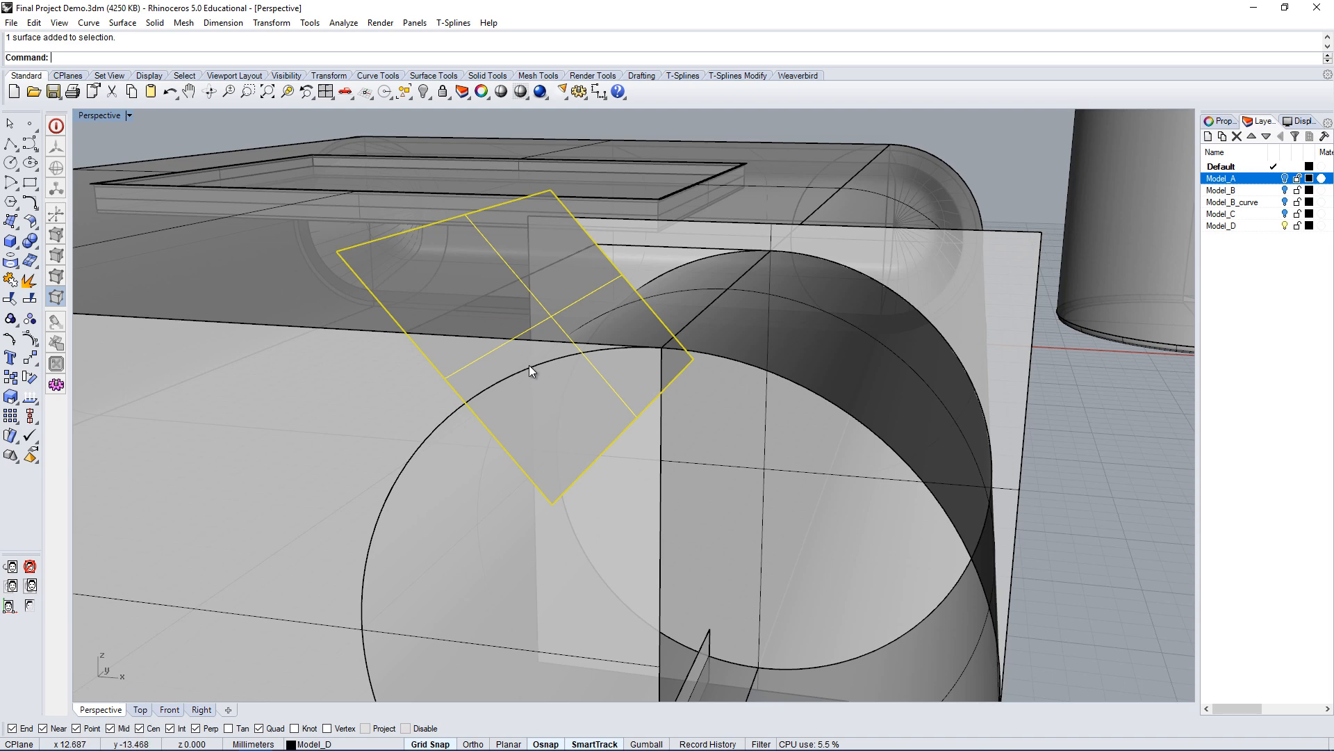
Trim away the part of the flat side face inside the cylinder, using the cylinder, sloped ledge and narrow strip as cutting objects.
shift+click(528, 365)
click(594, 410)
scroll(605, 421, down, 2)
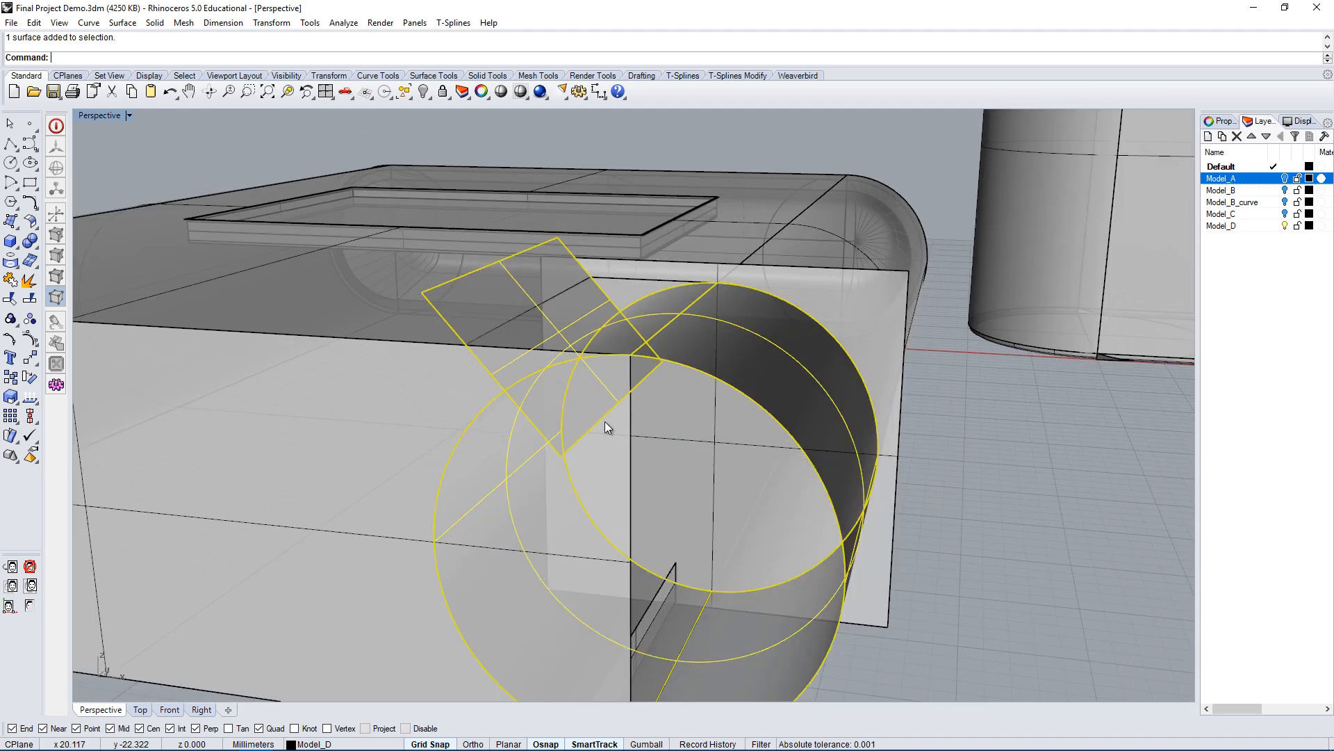
right_drag(605, 422, 664, 560)
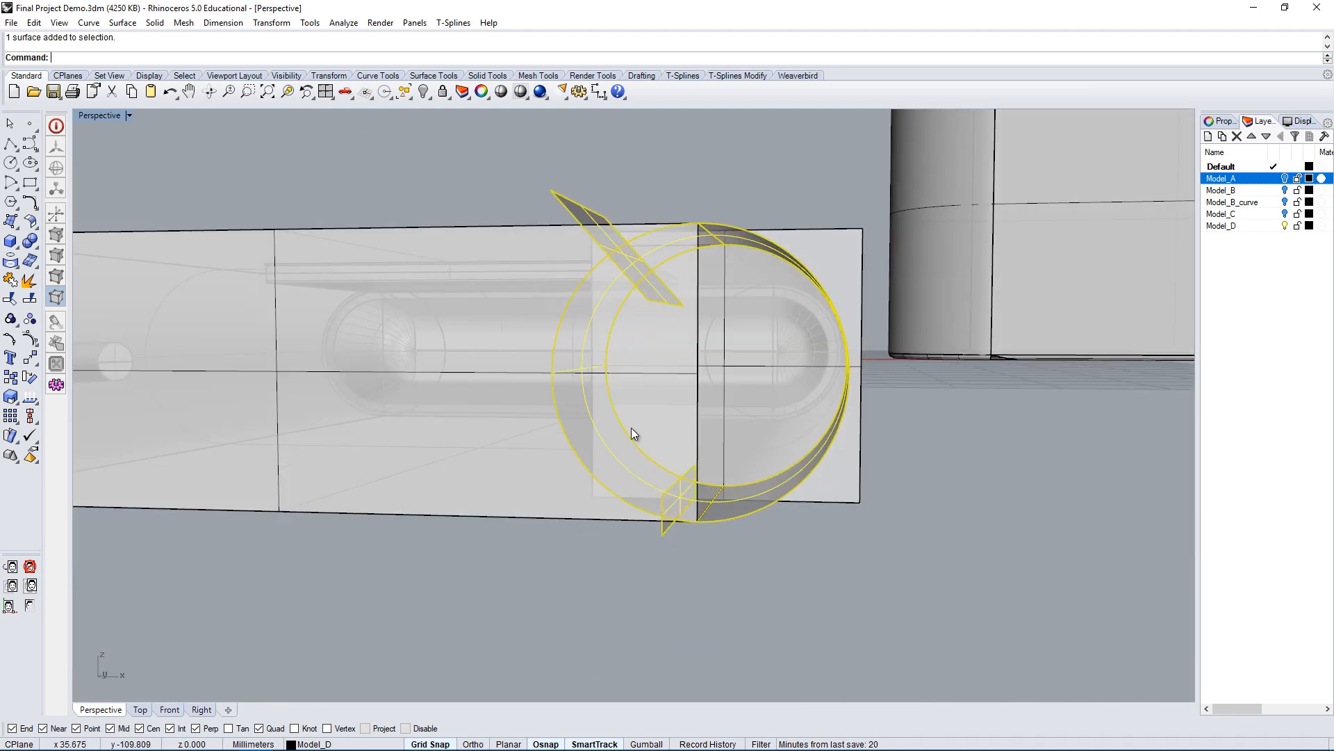
right_drag(558, 357, 567, 528)
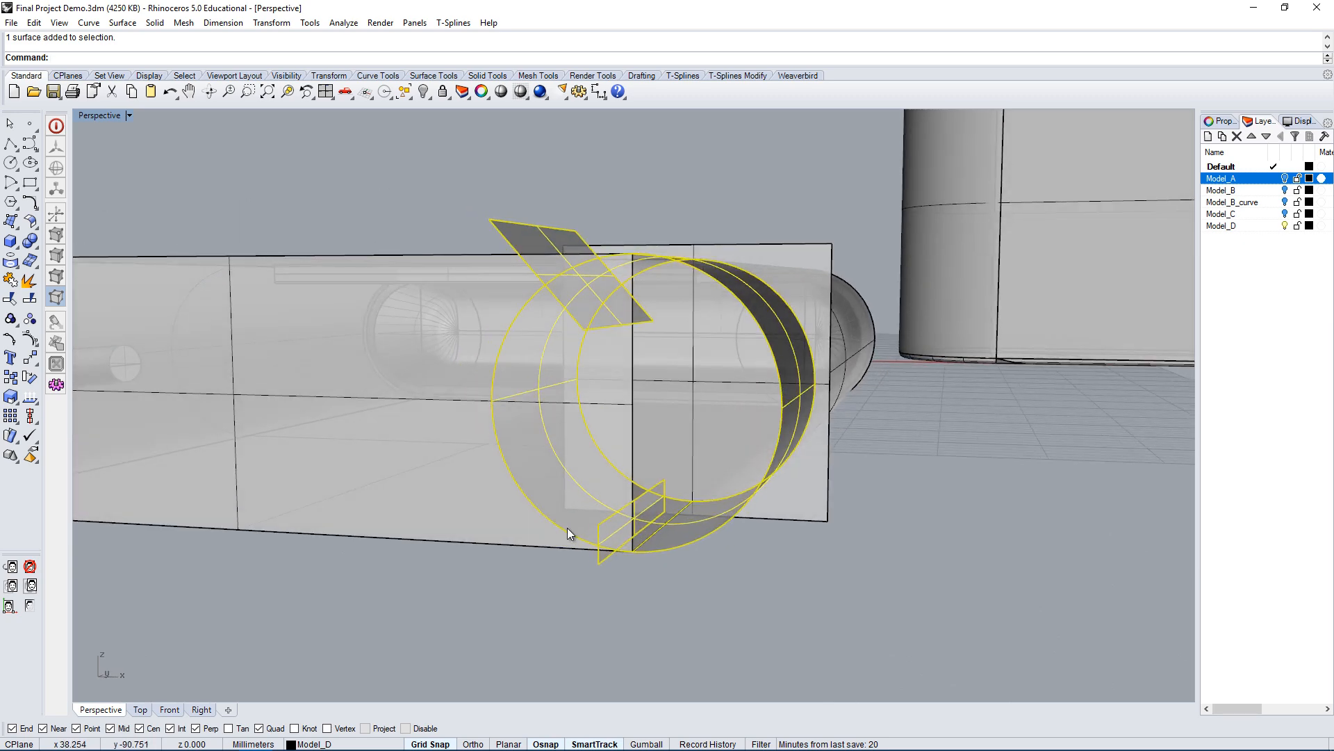
text(Trim)
key(Return)
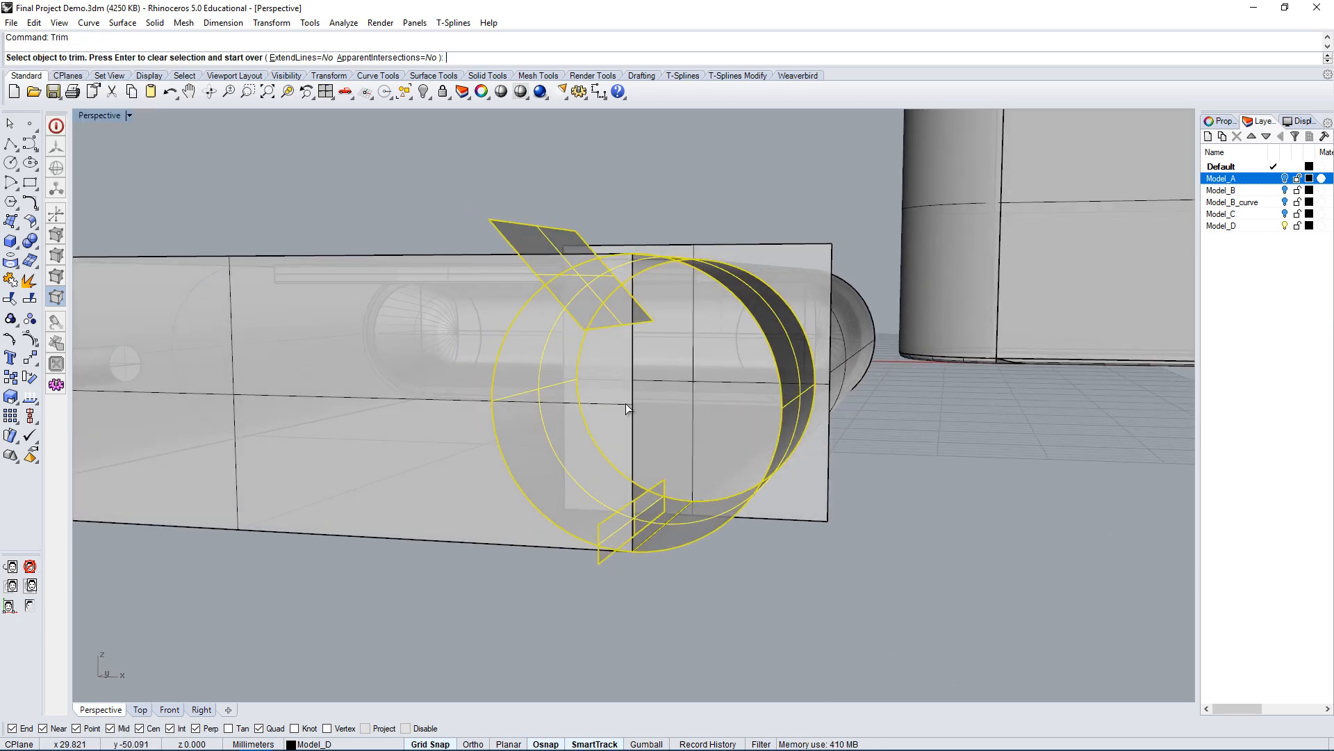
right_drag(626, 403, 864, 379)
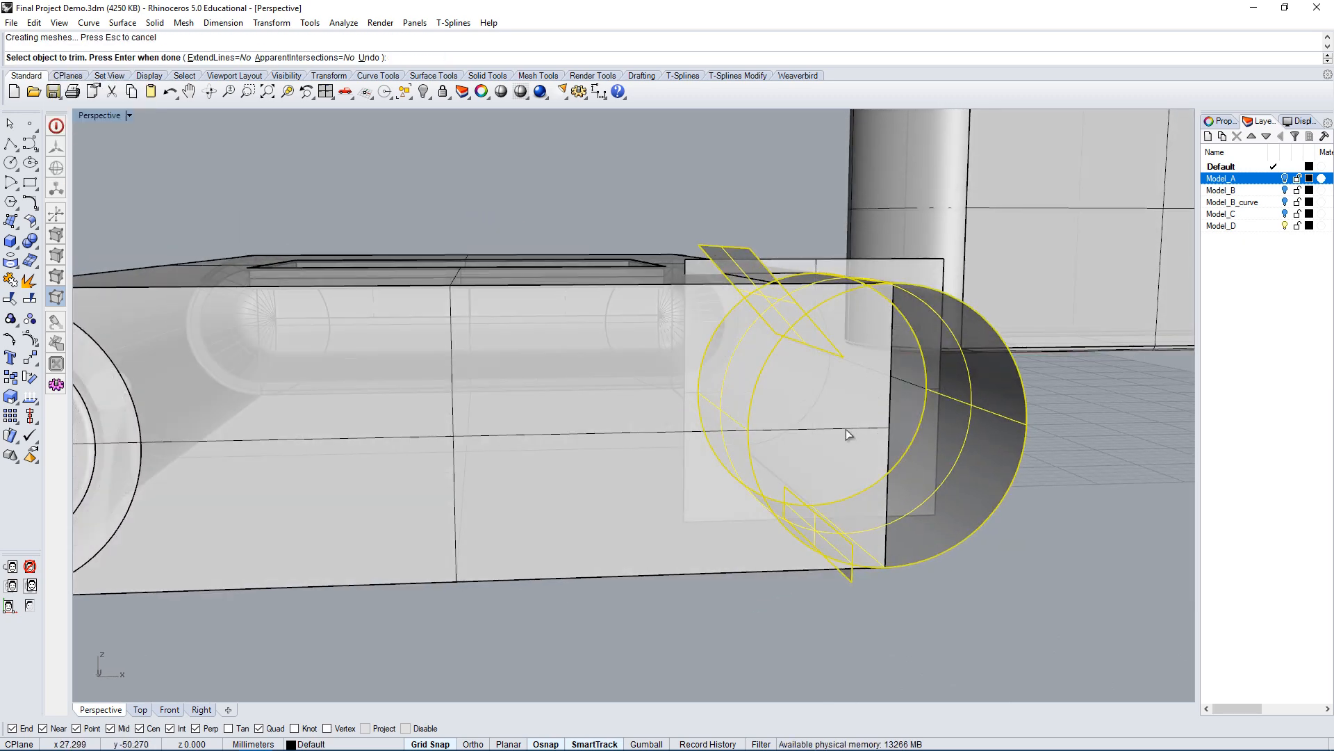
right_drag(846, 428, 746, 438)
key(ctrl+z)
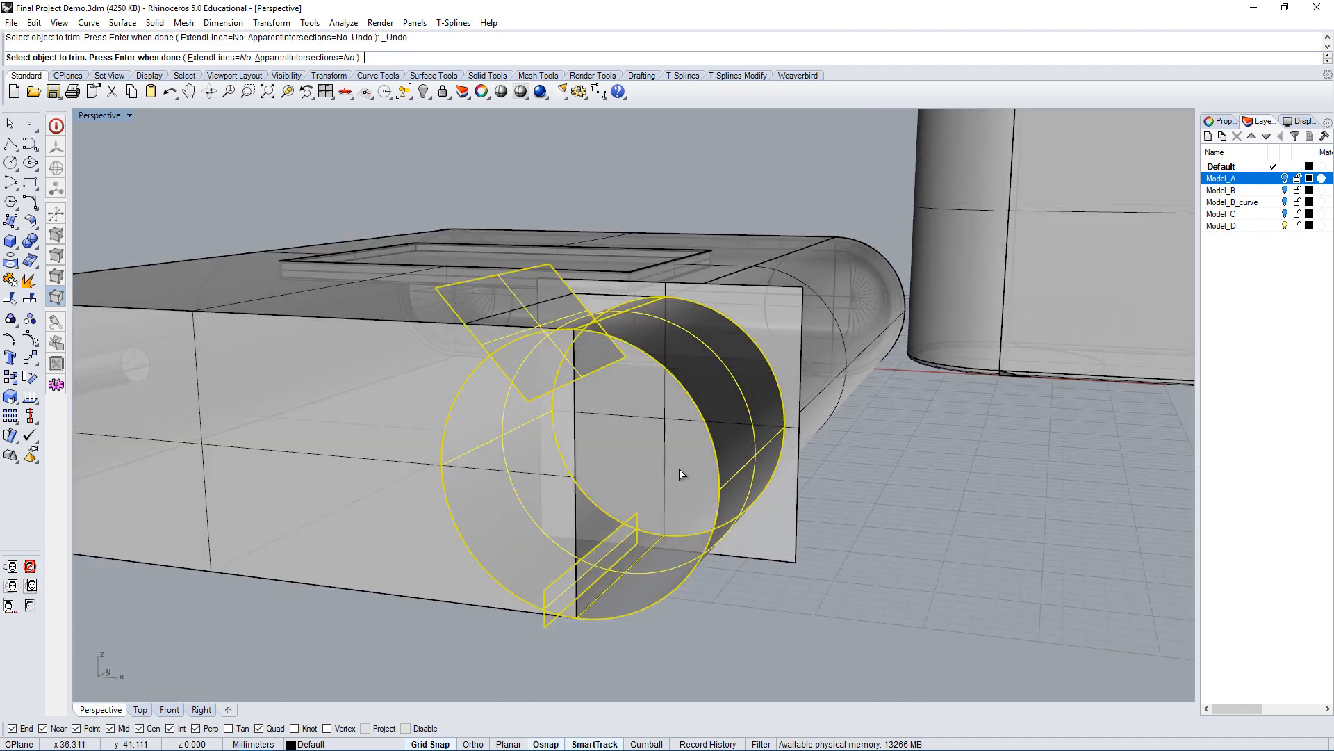
right_drag(679, 468, 869, 480)
click(1091, 406)
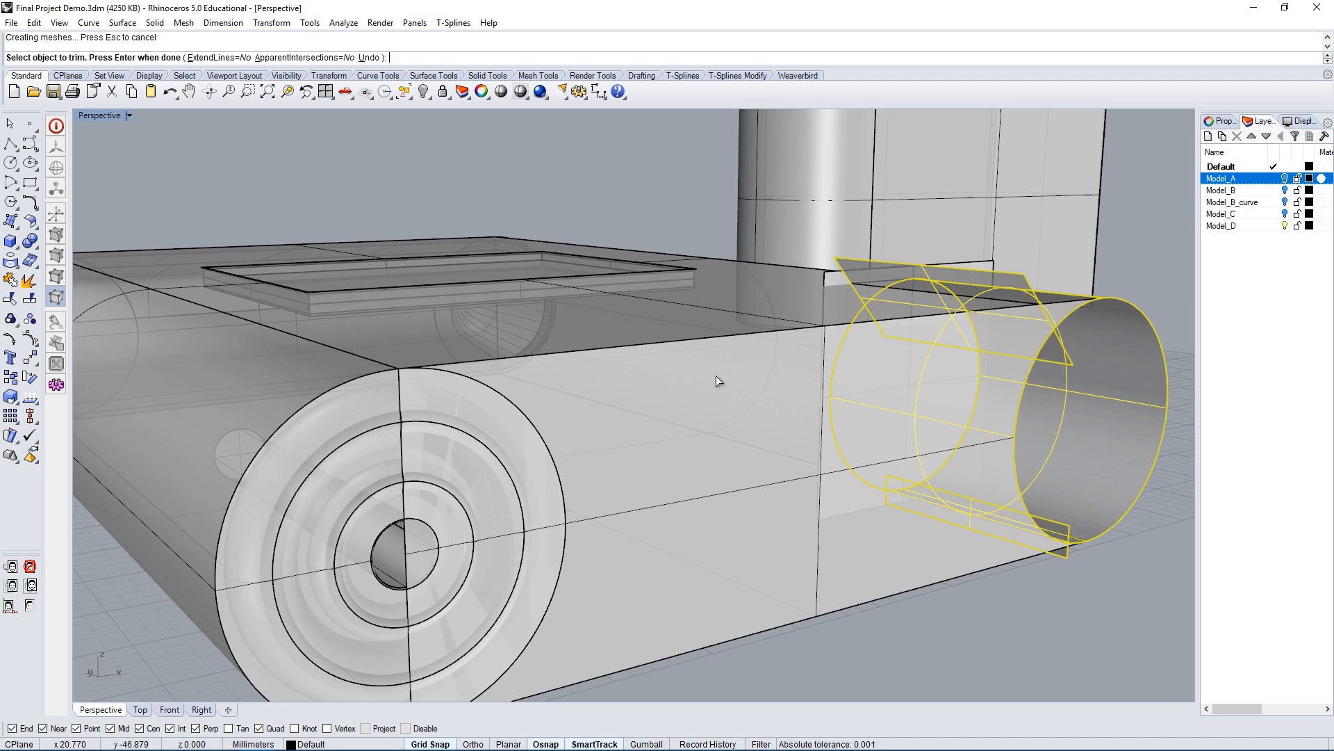
Set the Perspective viewport to Shaded display and examine where the cylinder crosses the sloped ledge and the narrow lower strip.
click(106, 114)
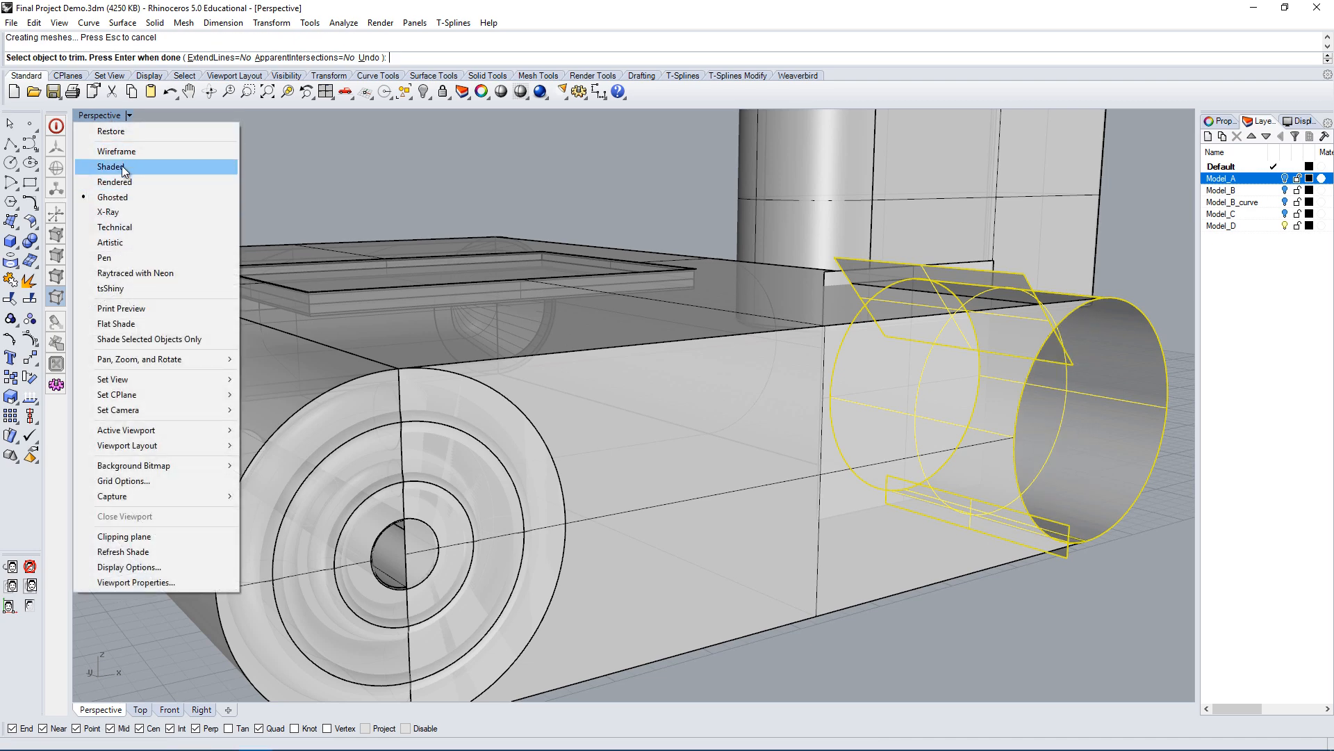
click(121, 168)
right_drag(909, 360, 428, 445)
right_drag(333, 522, 507, 448)
scroll(588, 300, up, 3)
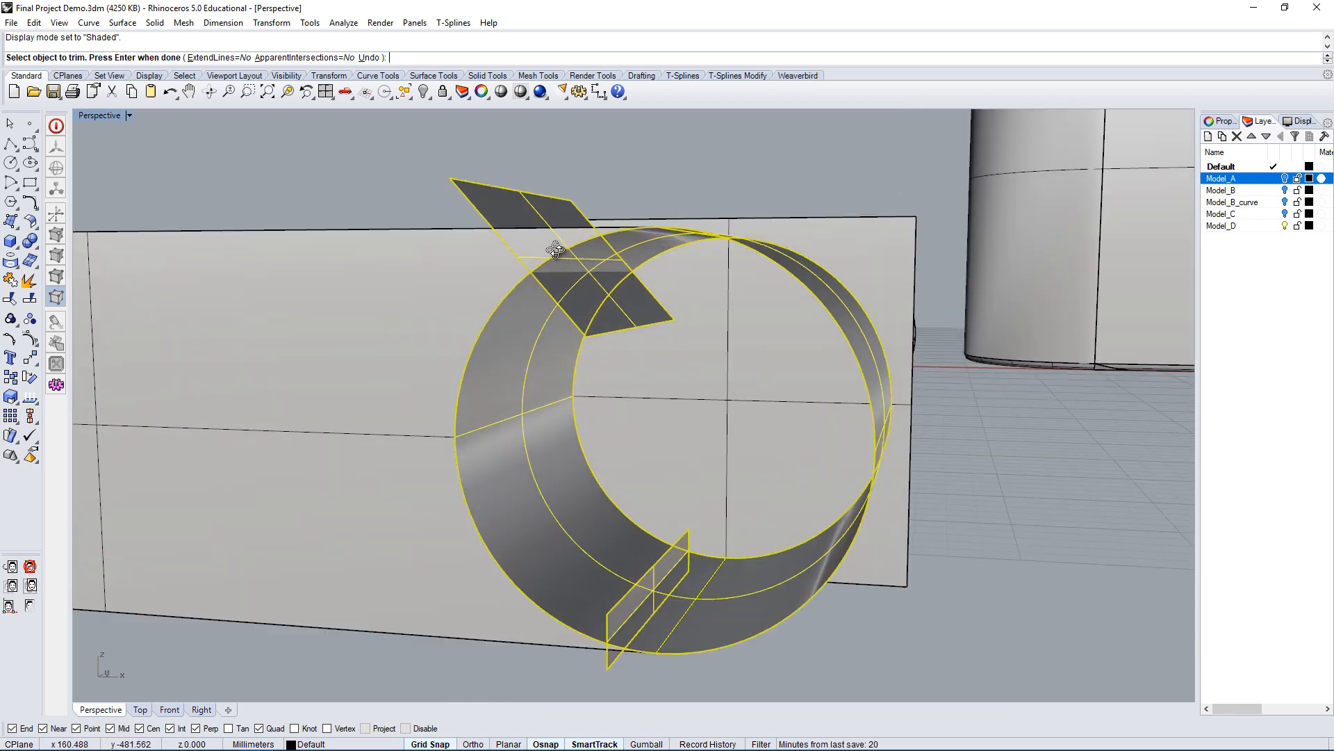
right_drag(555, 250, 570, 308)
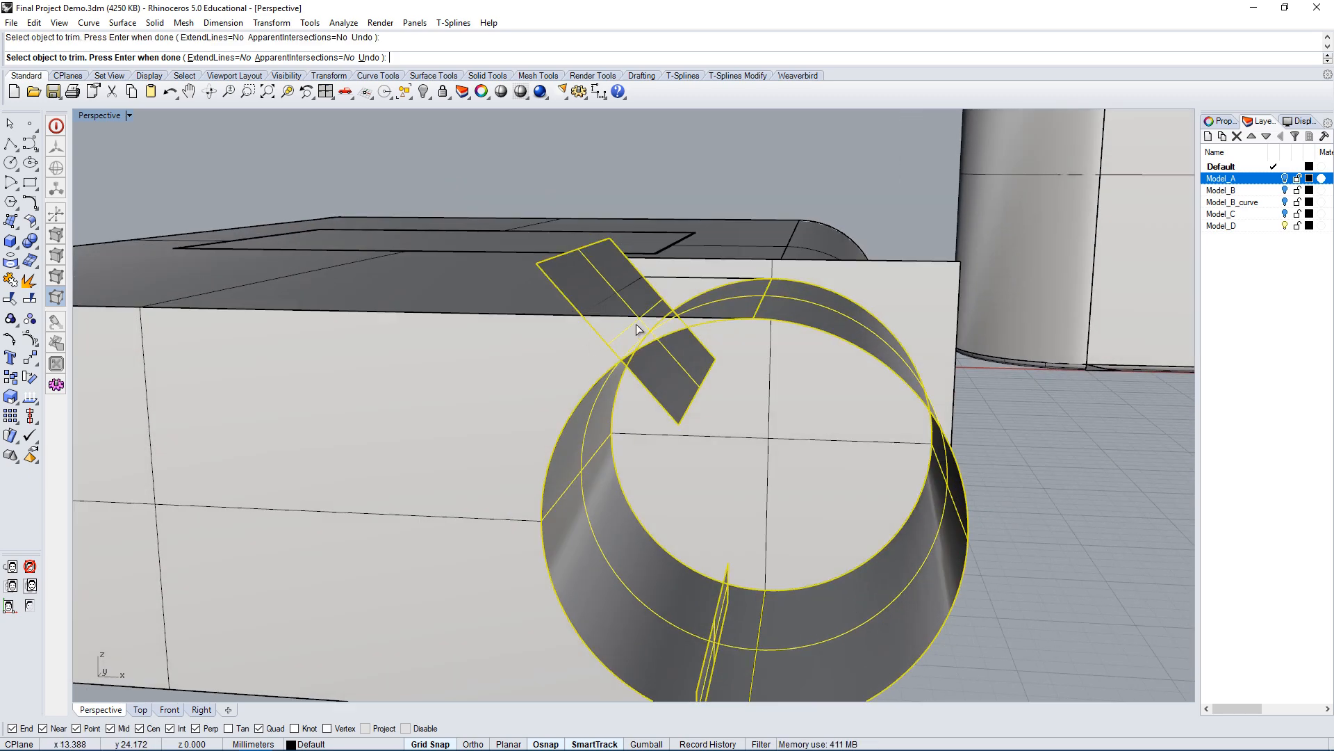
scroll(627, 319, down, 3)
right_drag(673, 464, 697, 402)
scroll(703, 407, up, 5)
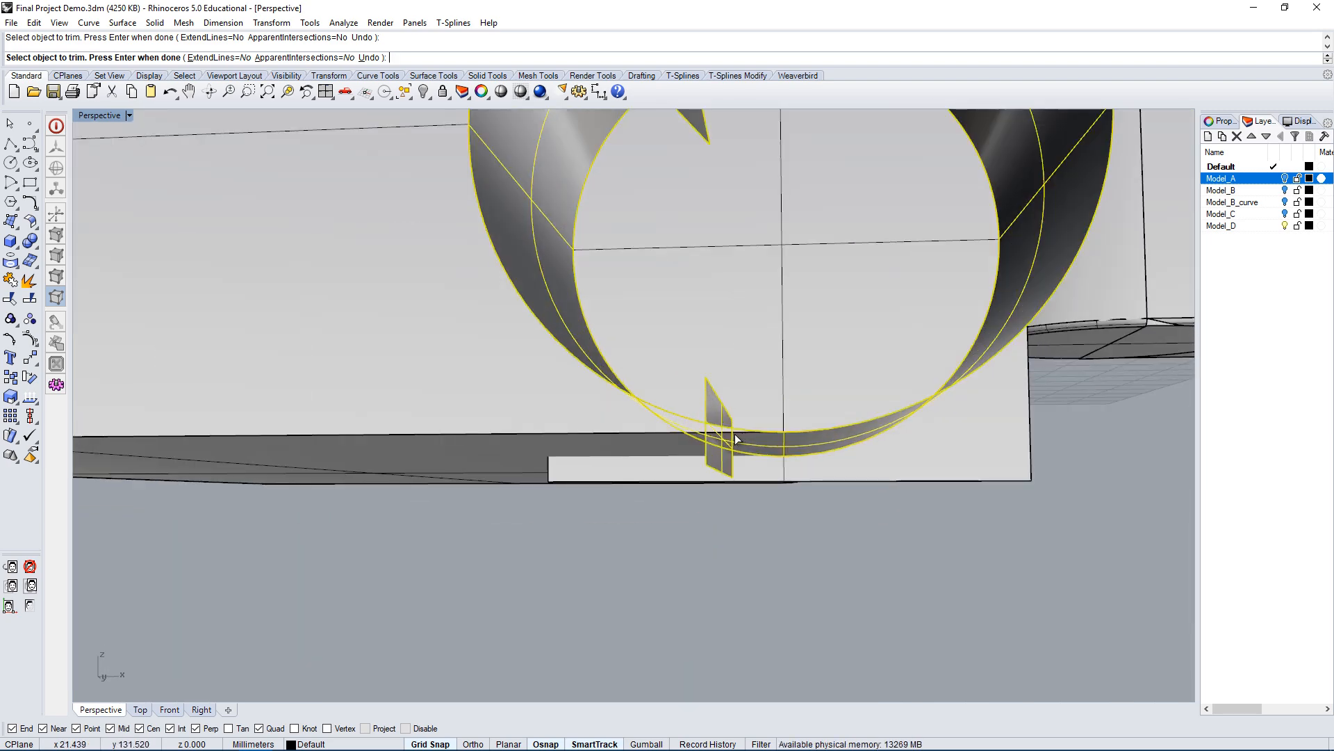
Try to trim the narrow strip and the flat underside surface where they cross the cylinder.
click(720, 434)
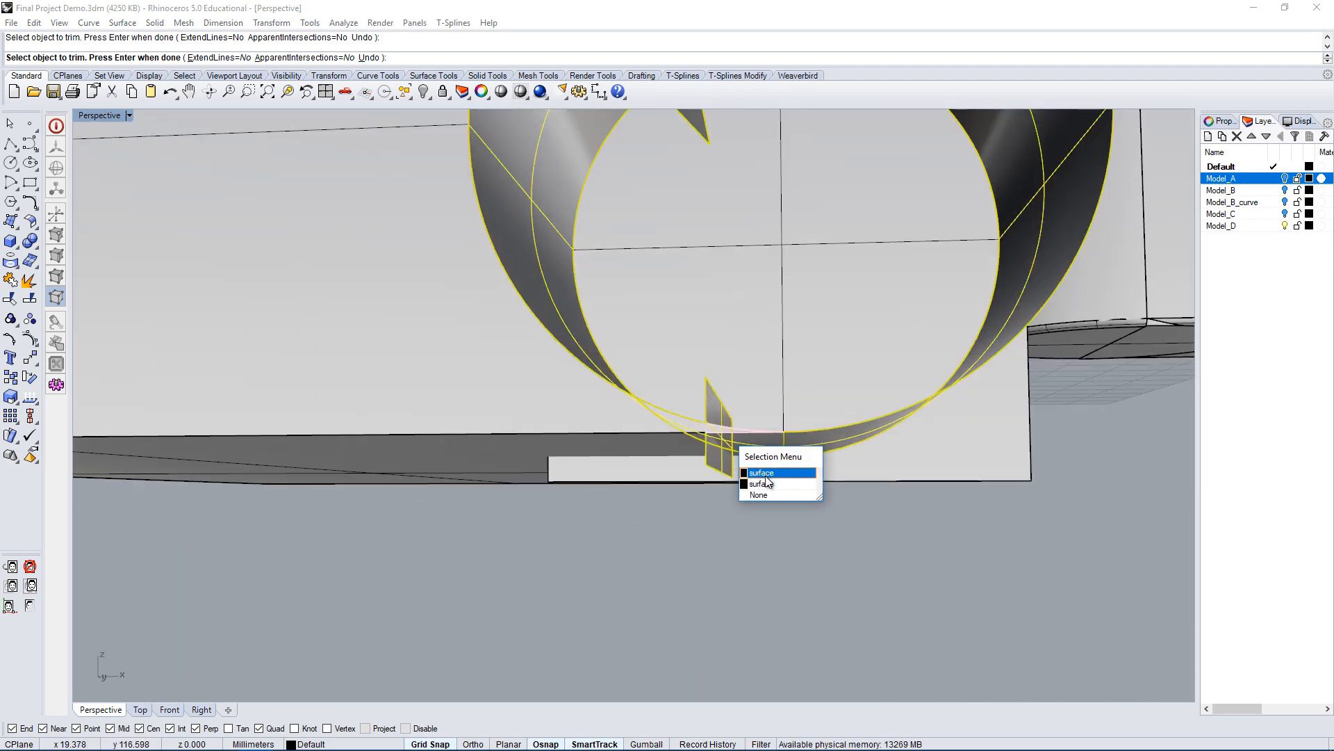
click(766, 477)
scroll(711, 379, down, 3)
right_drag(763, 448, 735, 419)
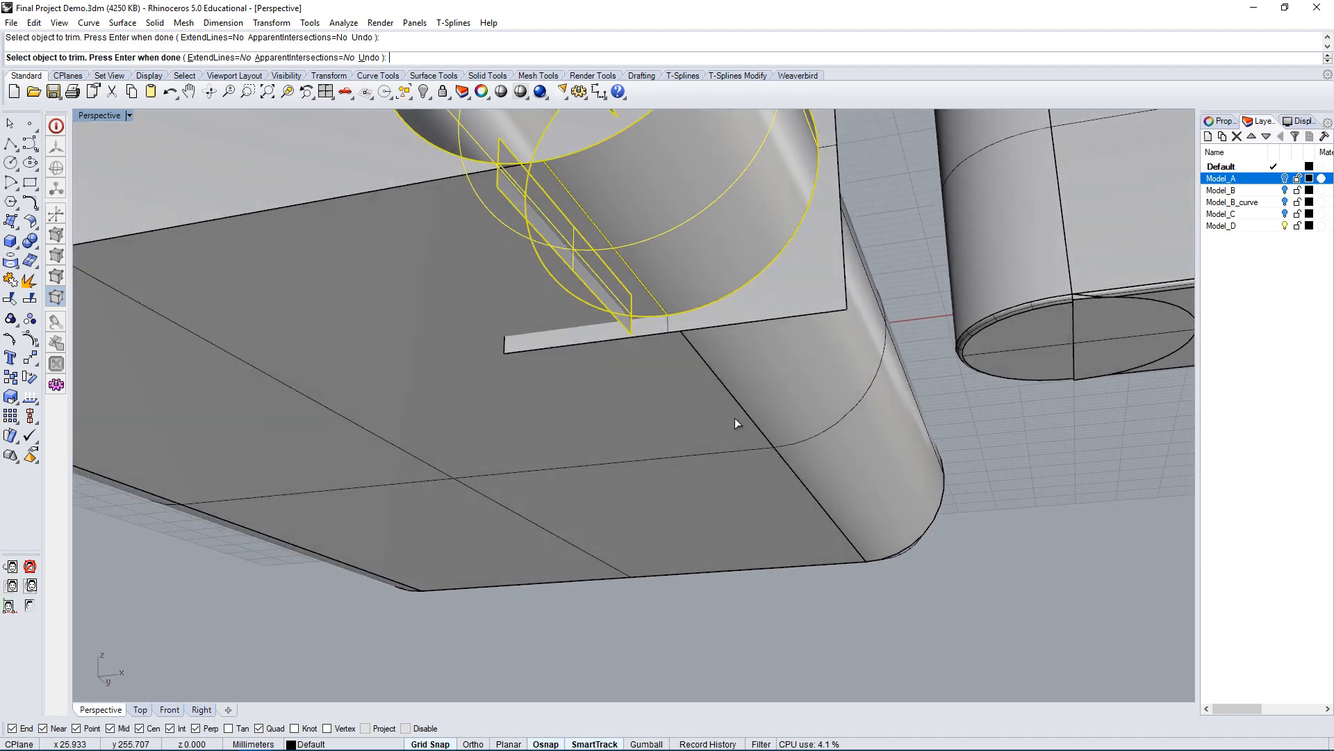
scroll(642, 299, down, 2)
scroll(554, 250, up, 5)
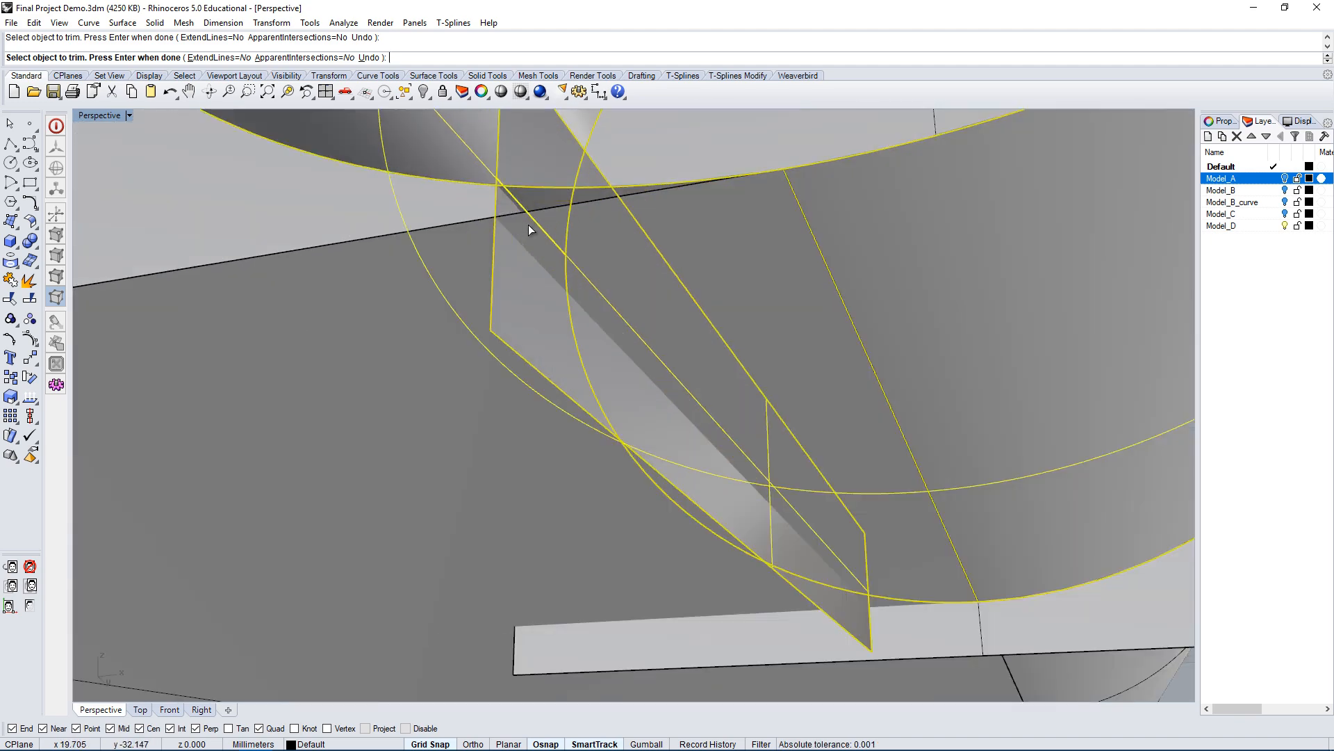
click(645, 249)
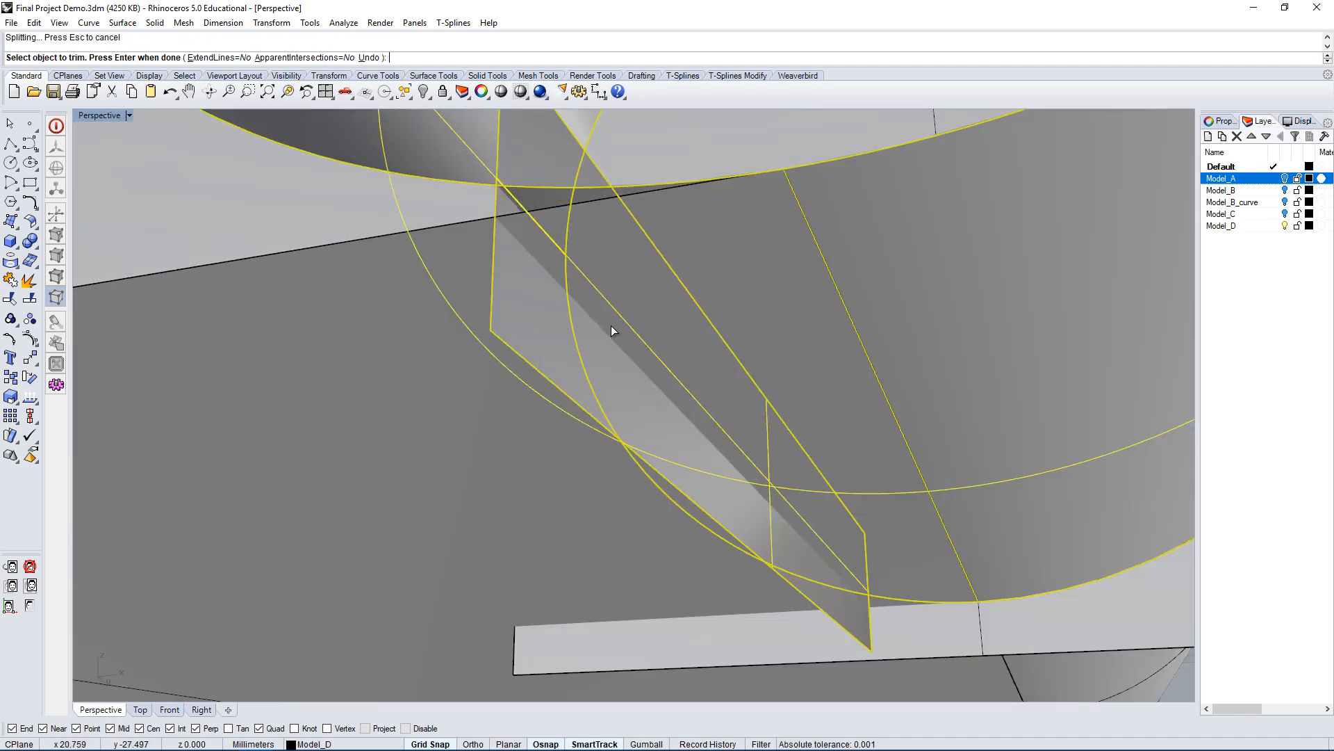
key(Return)
click(536, 335)
text(Trim)
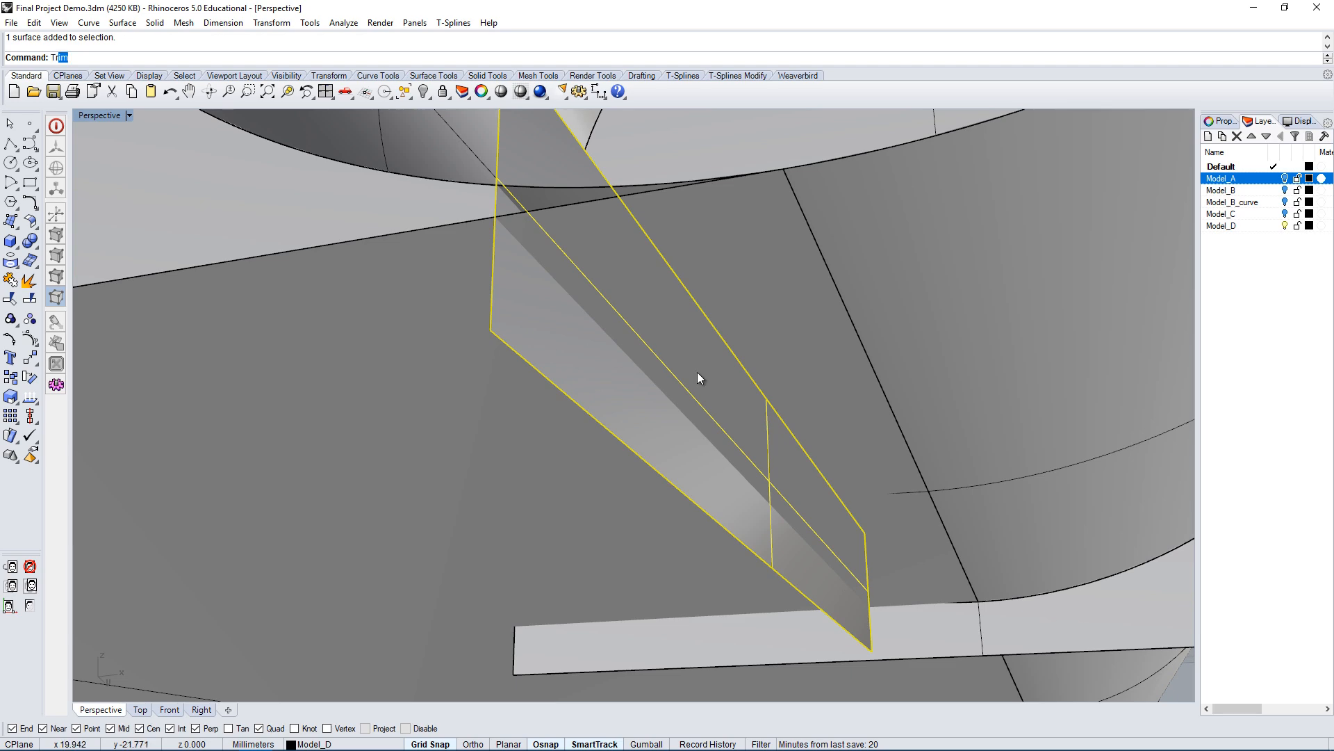
scroll(698, 377, down, 4)
right_drag(782, 436, 791, 373)
scroll(792, 373, down, 8)
right_drag(885, 305, 883, 339)
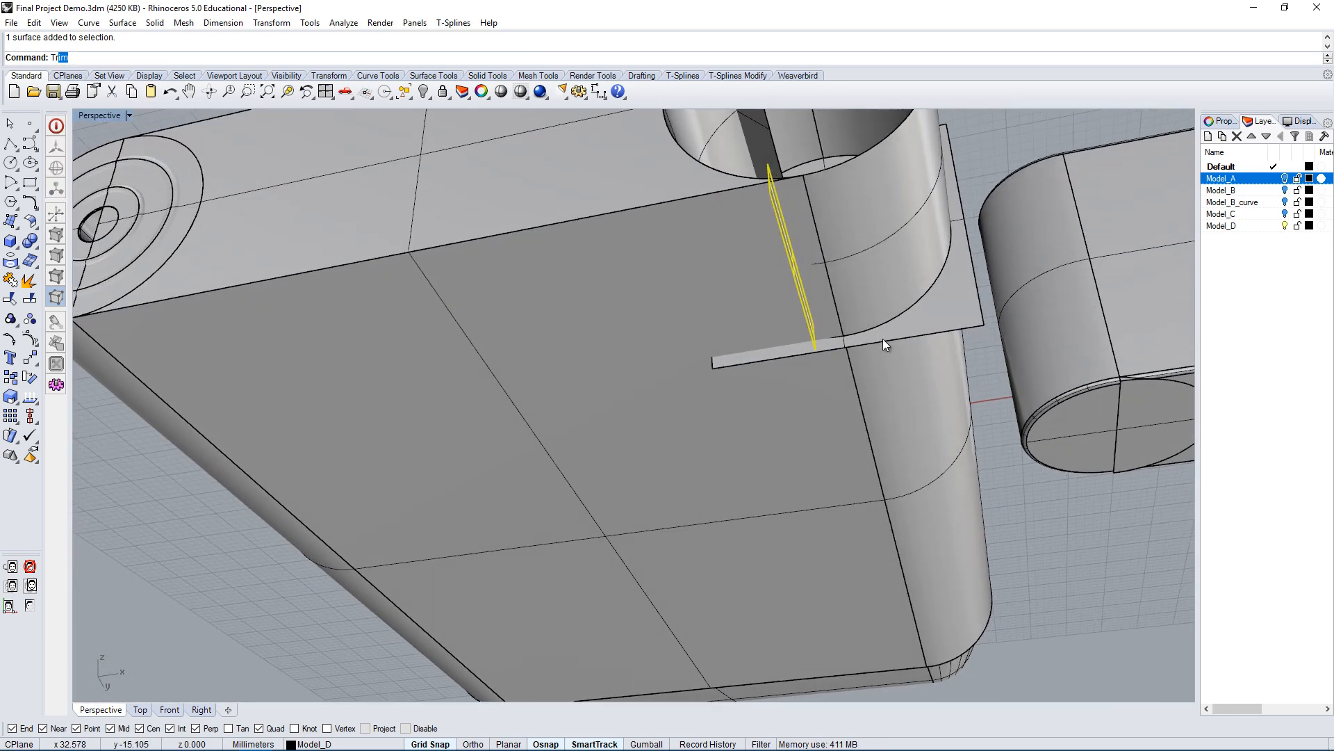
key(Escape)
Trim off the corner of the flat underside surface beyond the narrow strip, cutting with the strip and the square surface.
click(939, 324)
shift+click(777, 215)
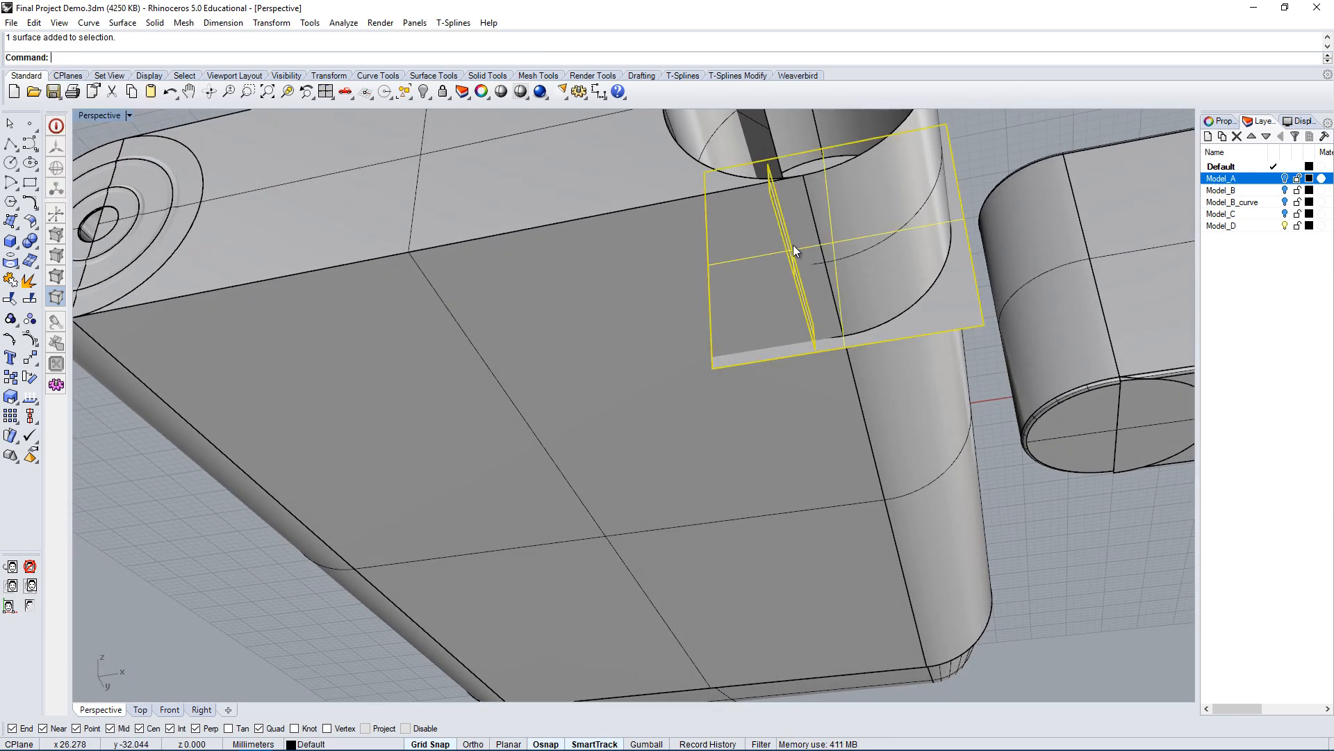
text(Trim)
key(Return)
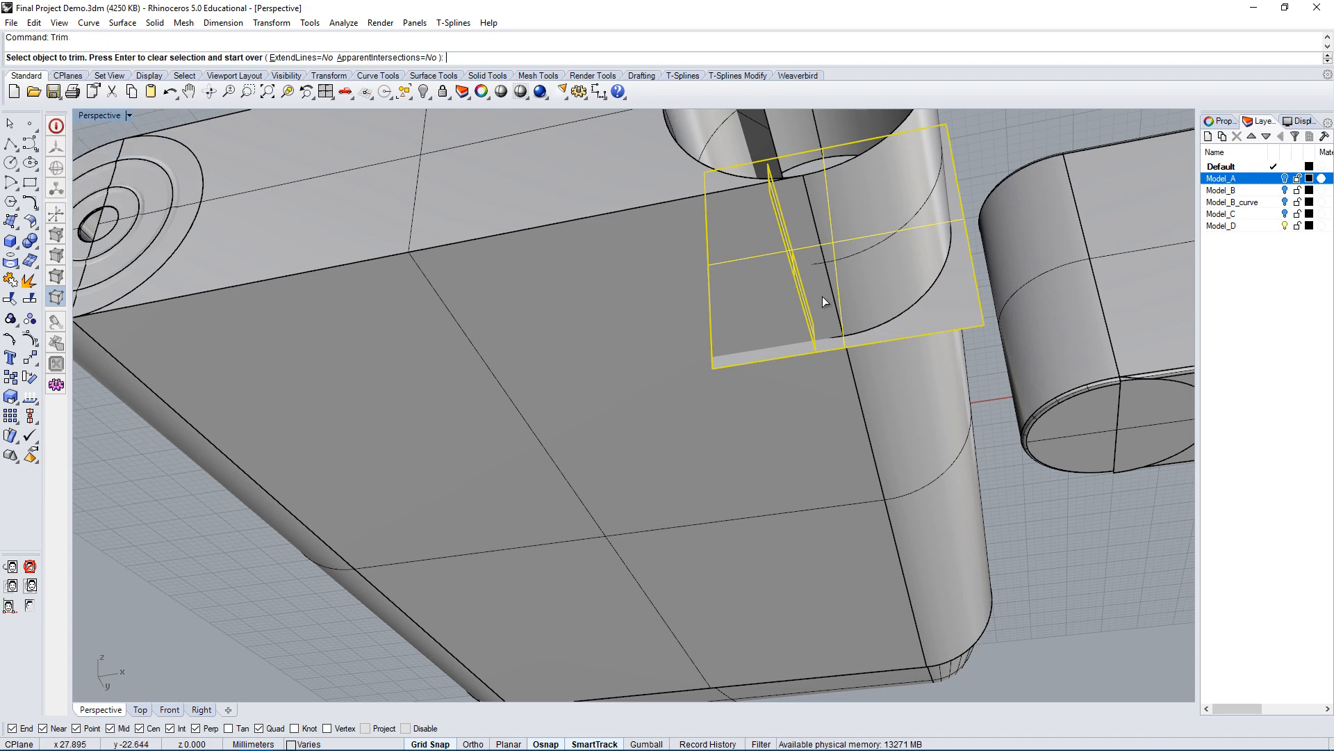
click(823, 293)
click(878, 328)
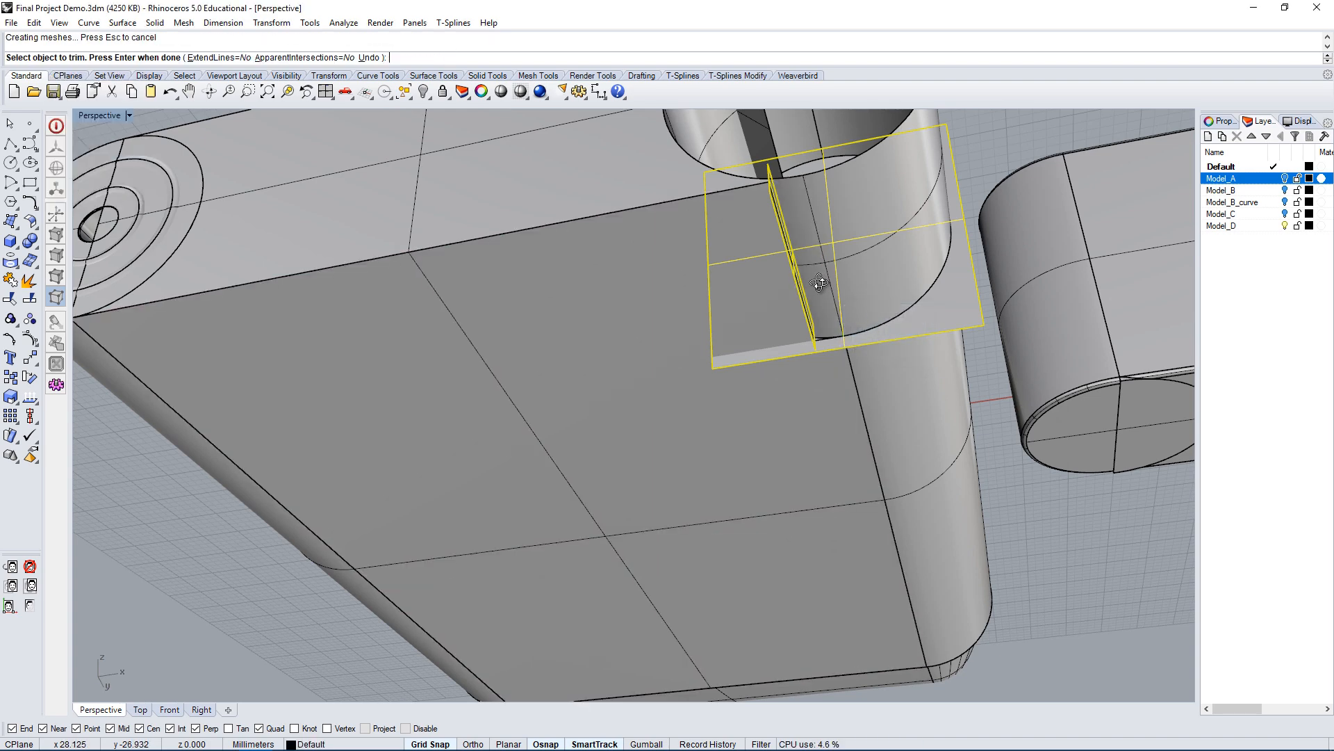
right_drag(878, 328, 842, 535)
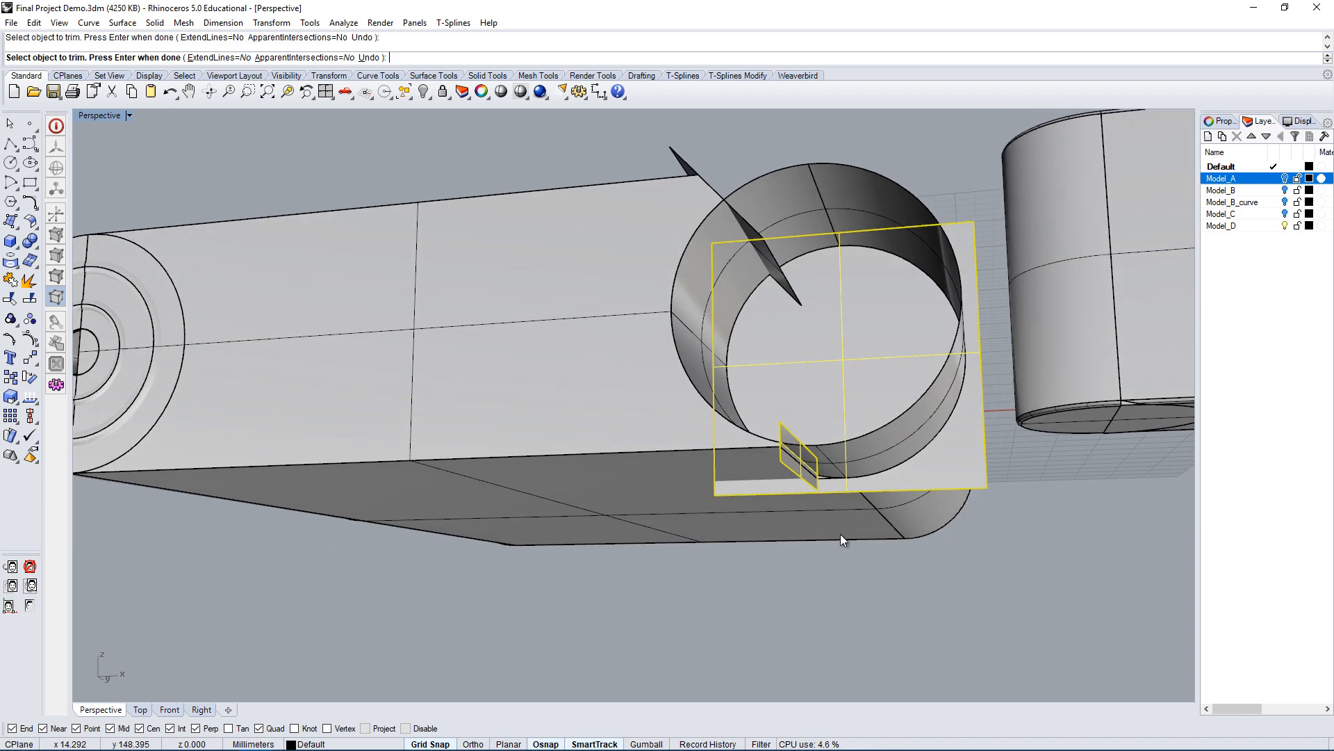
key(Return)
Trim the narrow strip's excess on both sides, using the underside surface and the cylinder as cutting objects.
scroll(756, 479, up, 3)
click(759, 460)
right_drag(787, 466, 690, 570)
key(Return)
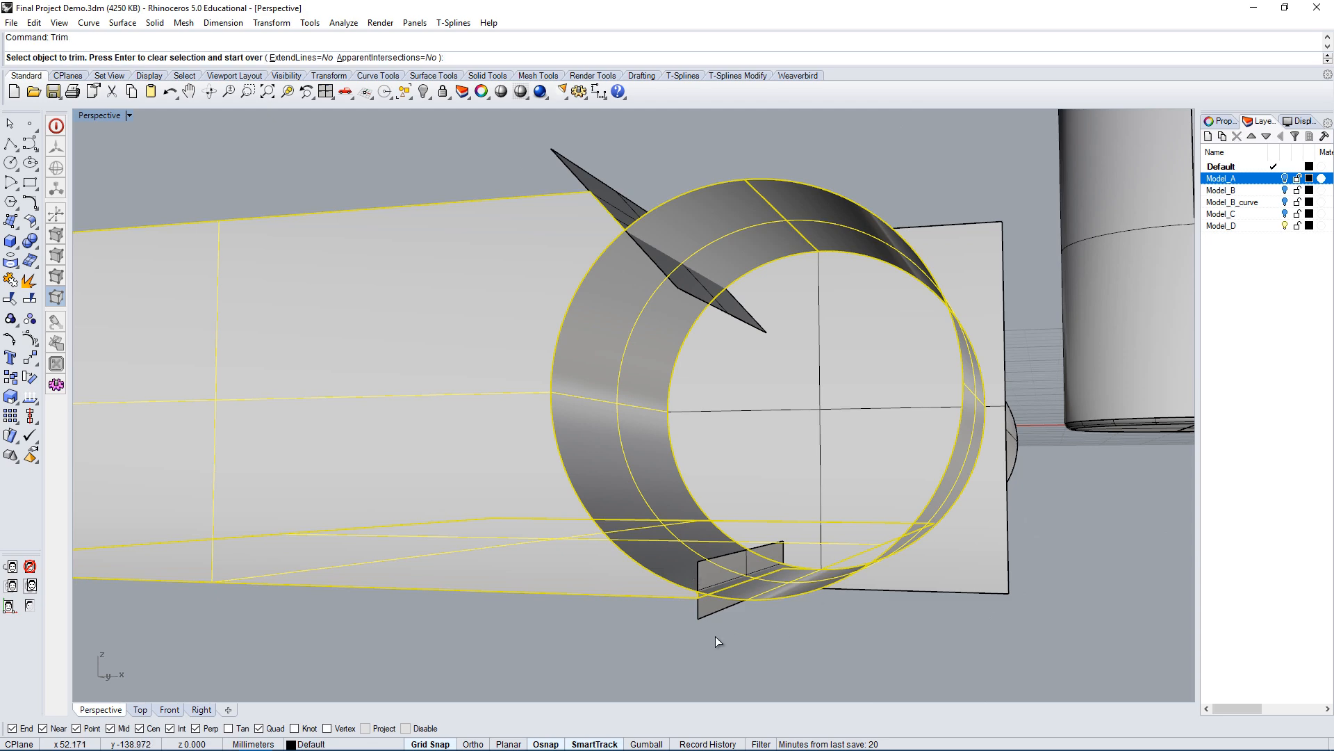
click(712, 607)
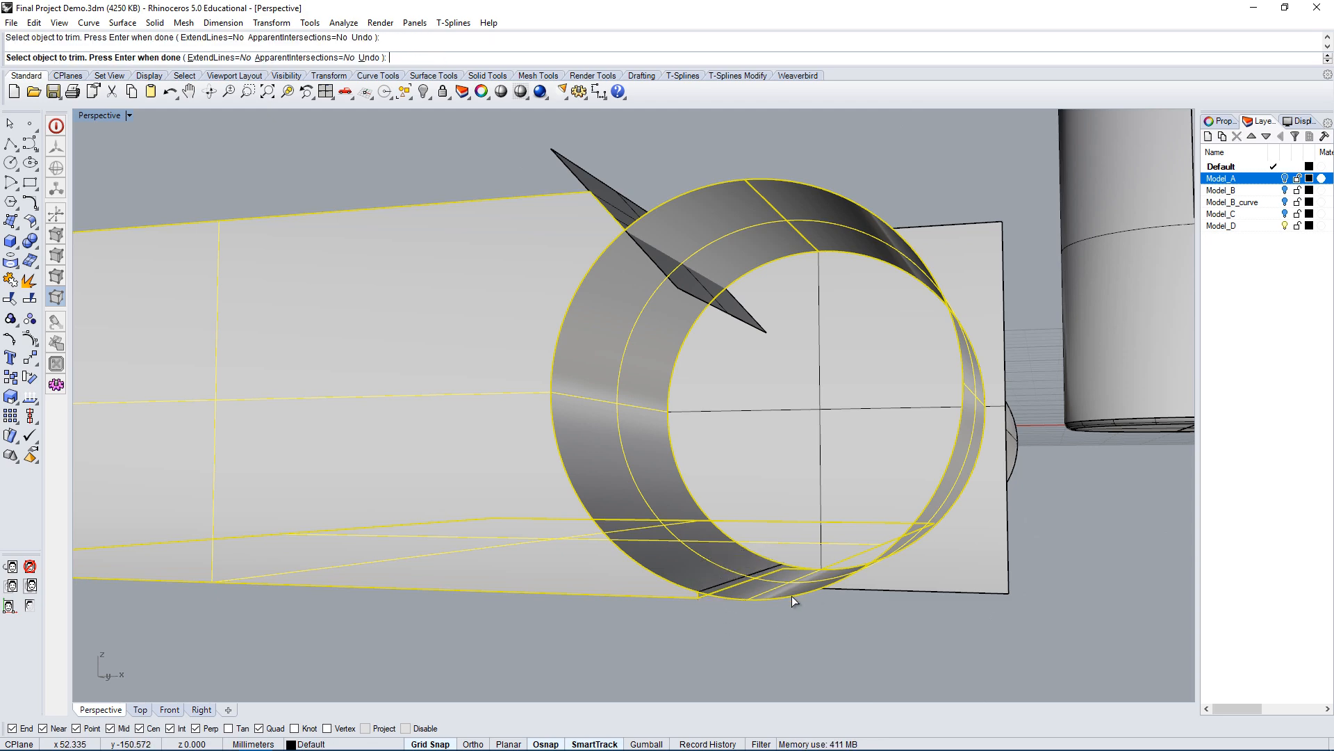
right_drag(795, 598, 787, 658)
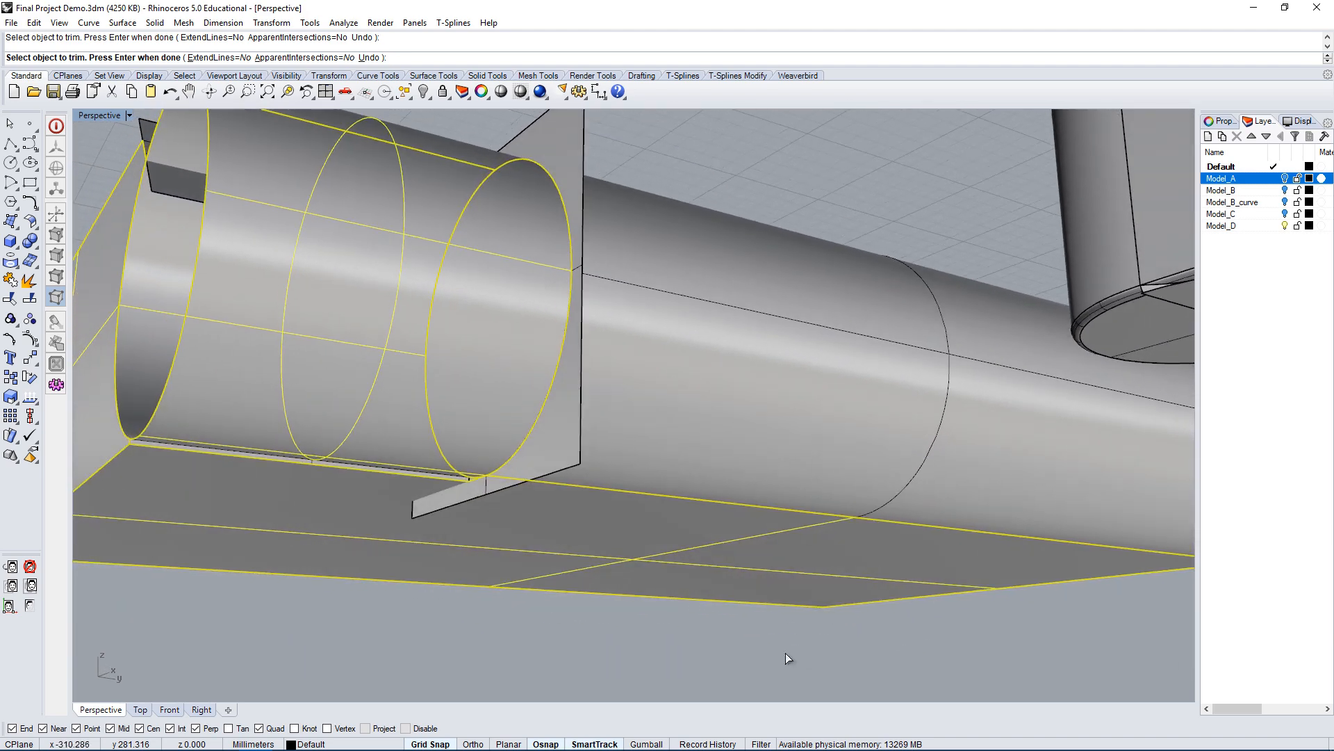
scroll(440, 480, up, 6)
key(Escape)
Examine how the trimmed narrow strip meets the cylinder, the underside and the square surface.
click(510, 493)
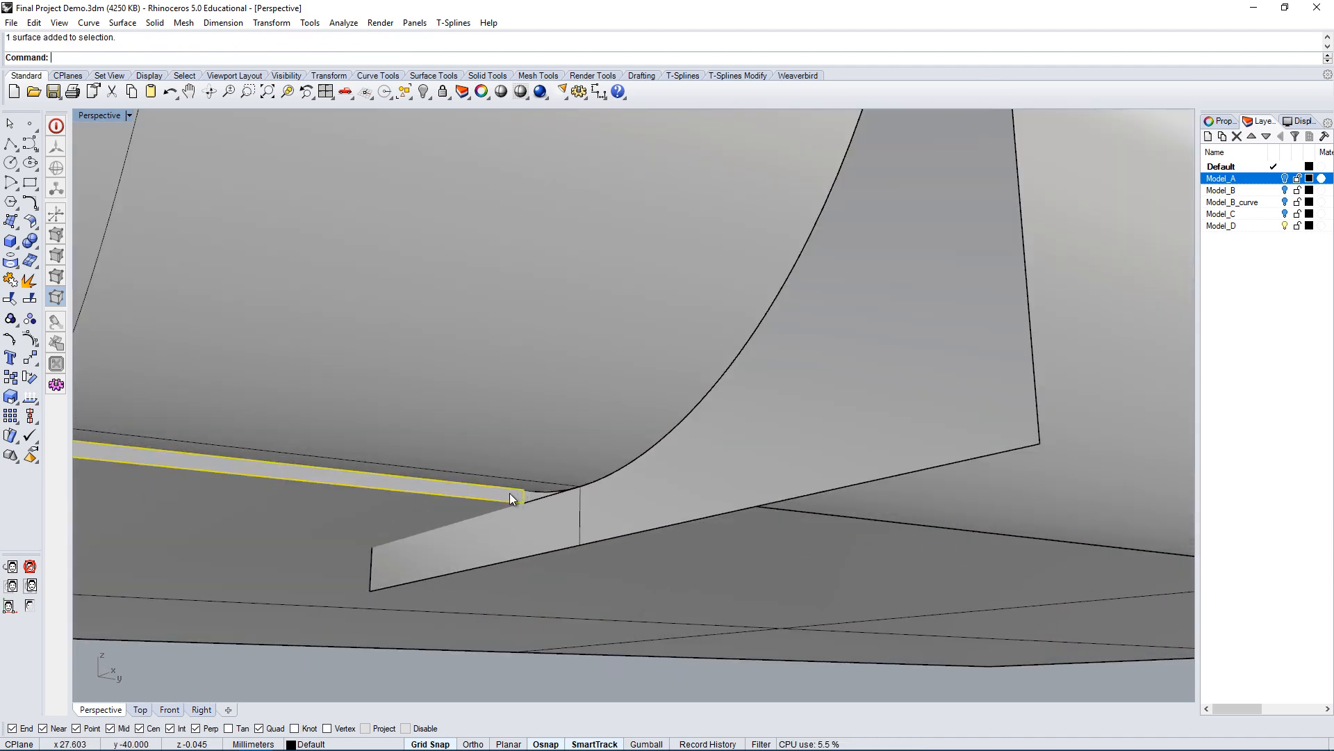
right_drag(609, 494, 1011, 211)
click(757, 478)
scroll(745, 477, down, 5)
scroll(1021, 485, down, 8)
click(958, 403)
click(971, 427)
scroll(1053, 194, up, 3)
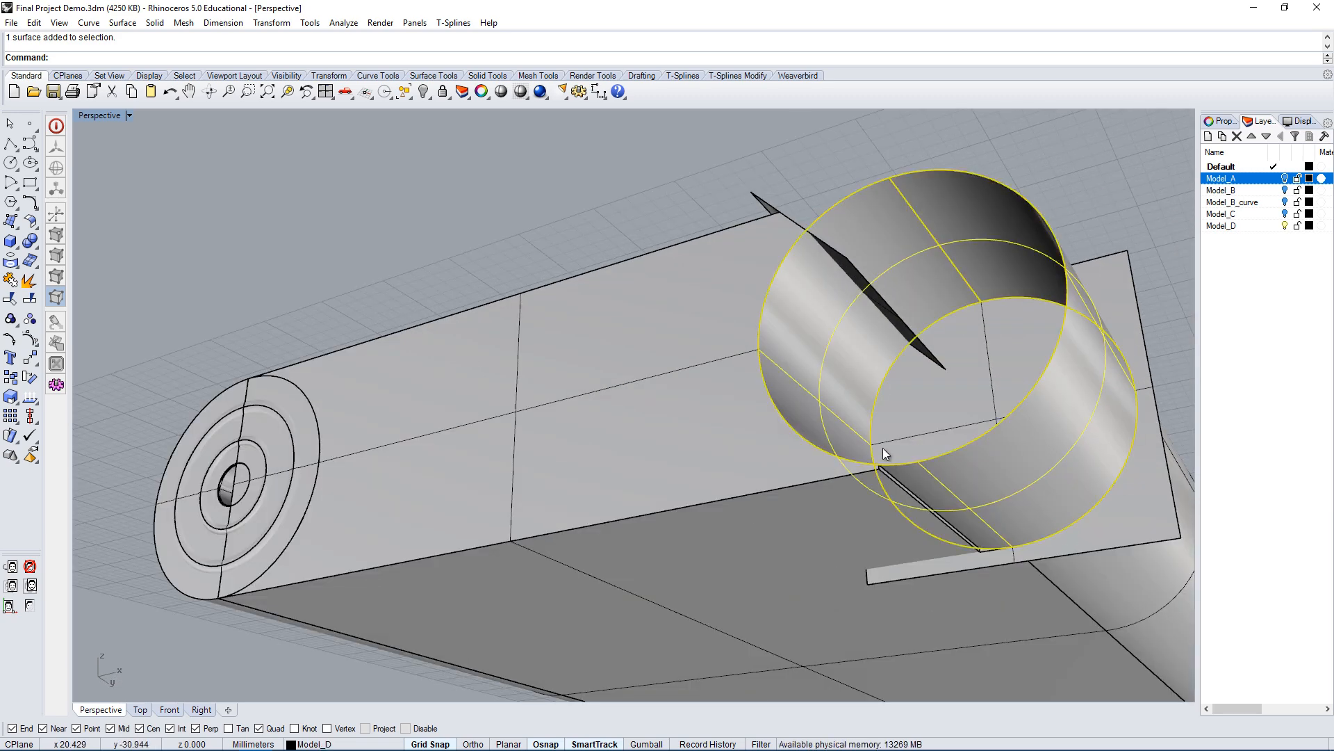
scroll(882, 448, up, 5)
Trim away the cylinder's outer portion between the sloped ledge and the narrow strip, cutting with those surfaces and the square surface.
click(882, 478)
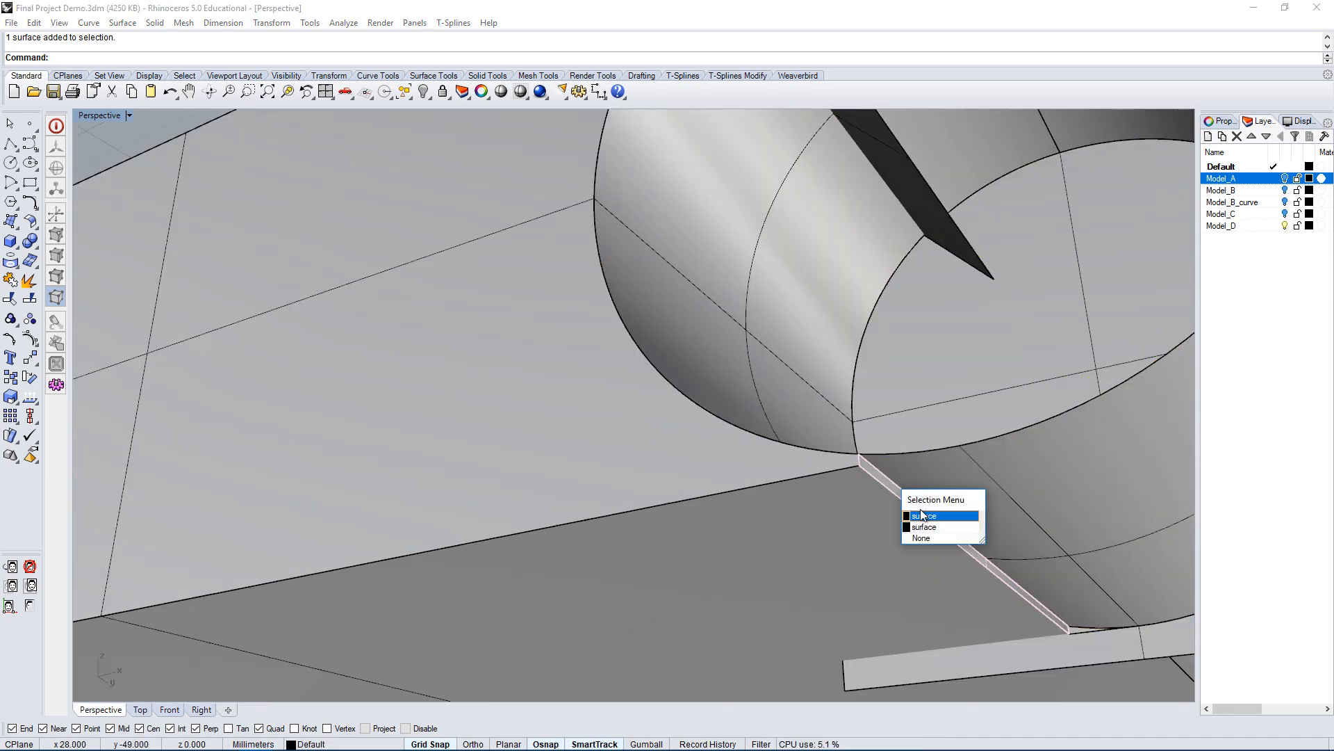
click(923, 515)
scroll(932, 386, down, 5)
shift+click(885, 233)
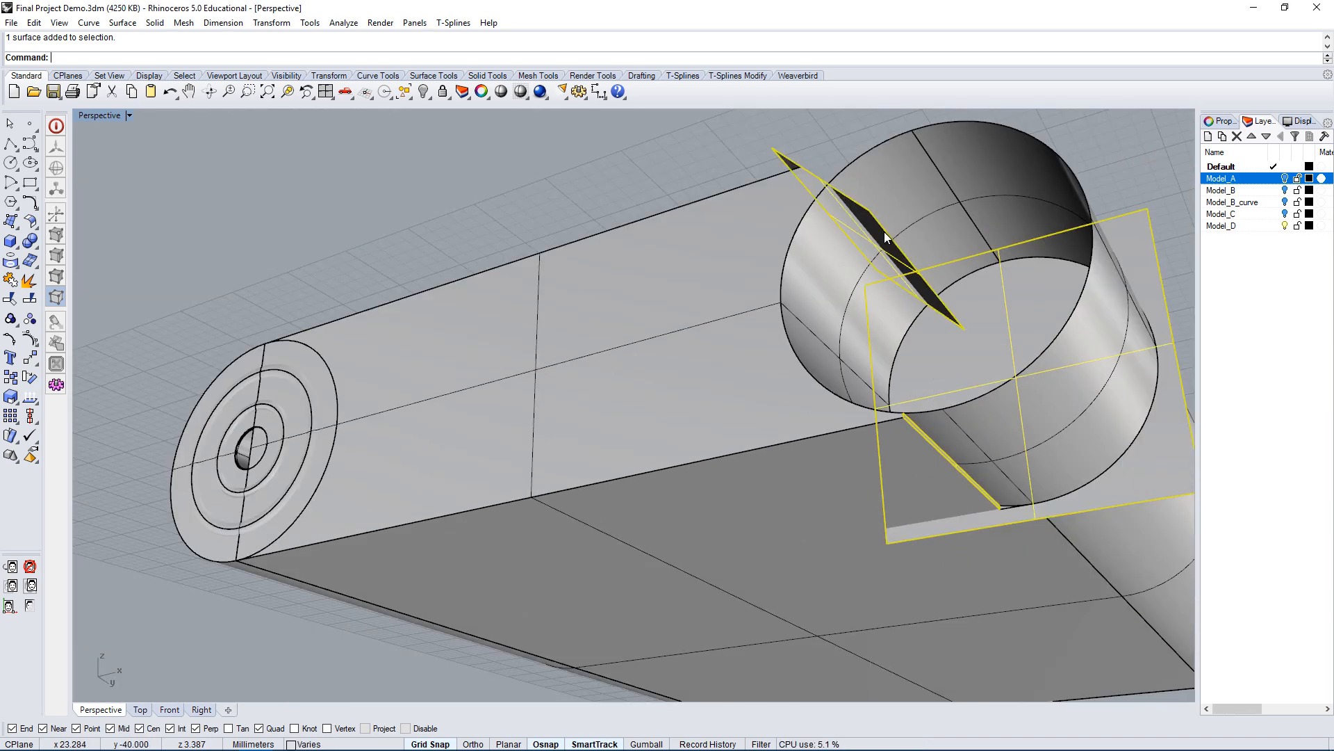
text(Trim)
key(Return)
right_drag(884, 231, 777, 299)
scroll(778, 299, down, 5)
click(1077, 278)
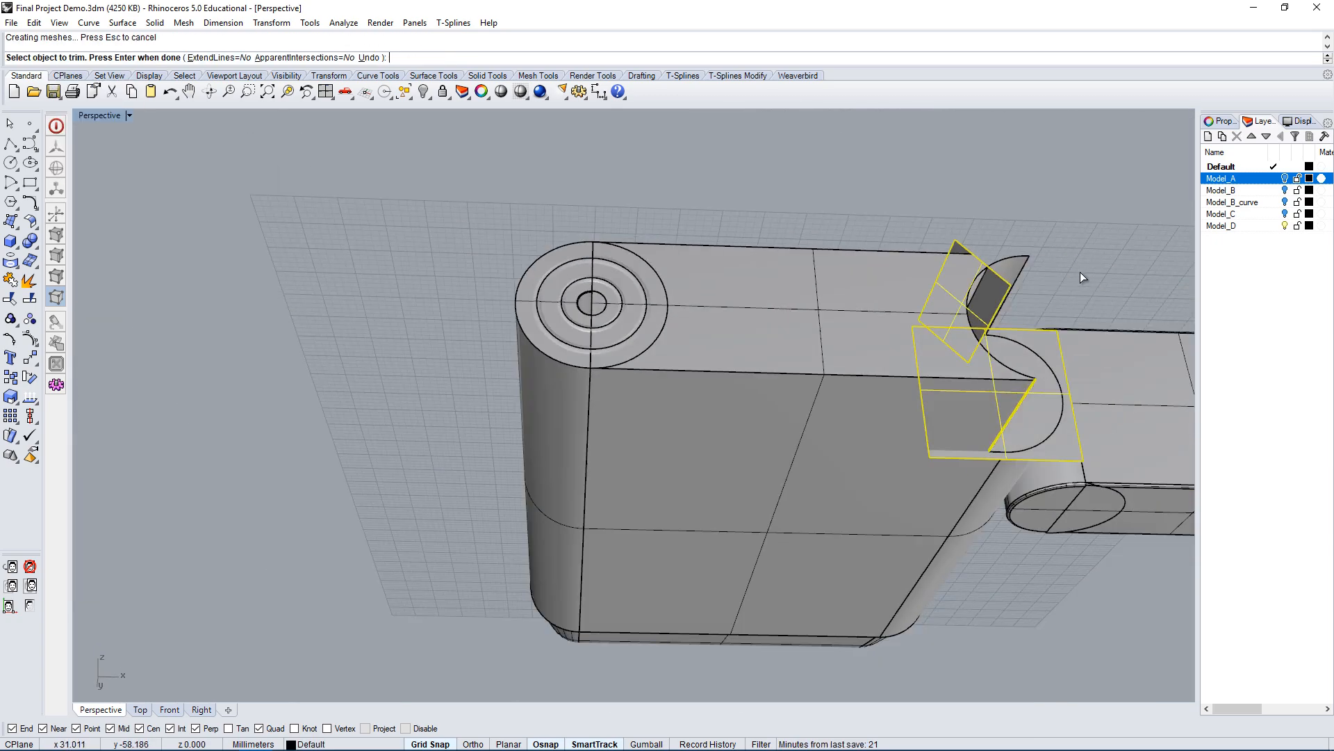
right_drag(1080, 273, 783, 498)
right_click(624, 538)
Trim the sloped ledge's excess above the body's top surface and past the curved notch wall, using those two surfaces as cutters.
right_drag(676, 499, 732, 544)
click(730, 542)
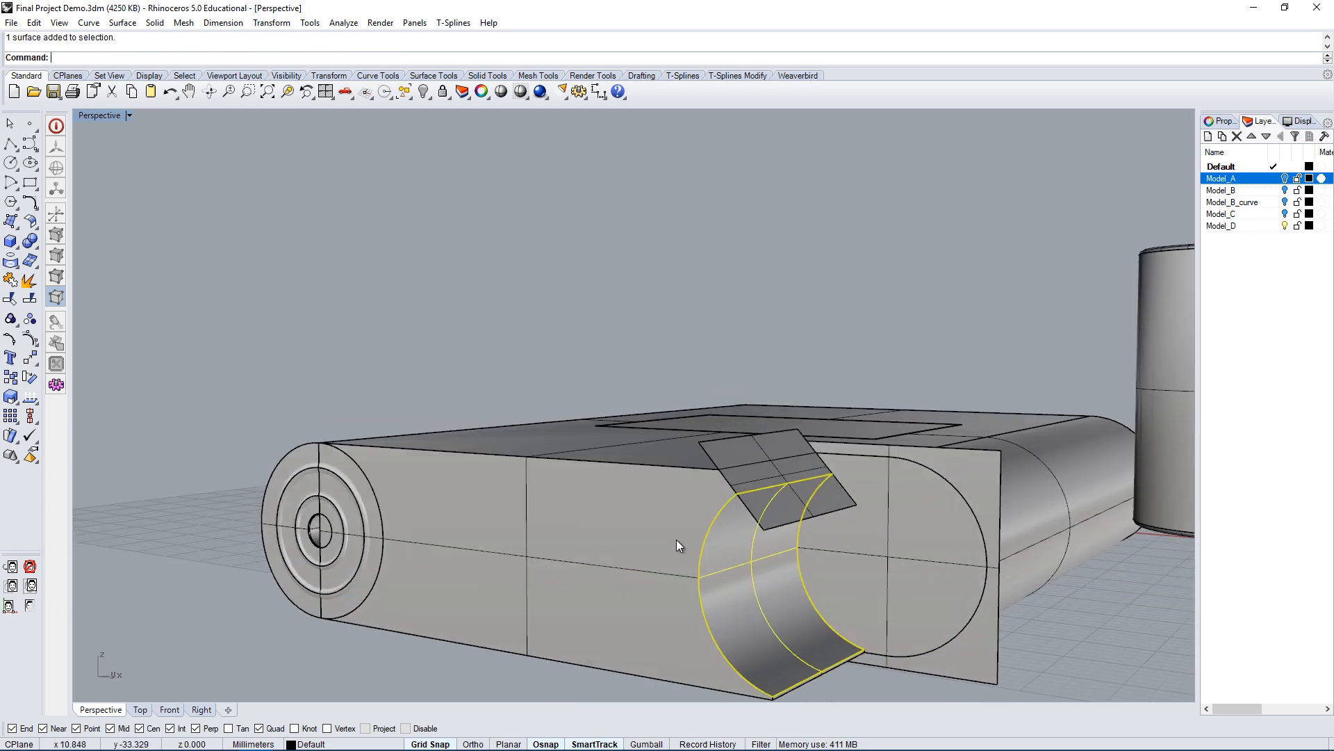
shift+click(664, 449)
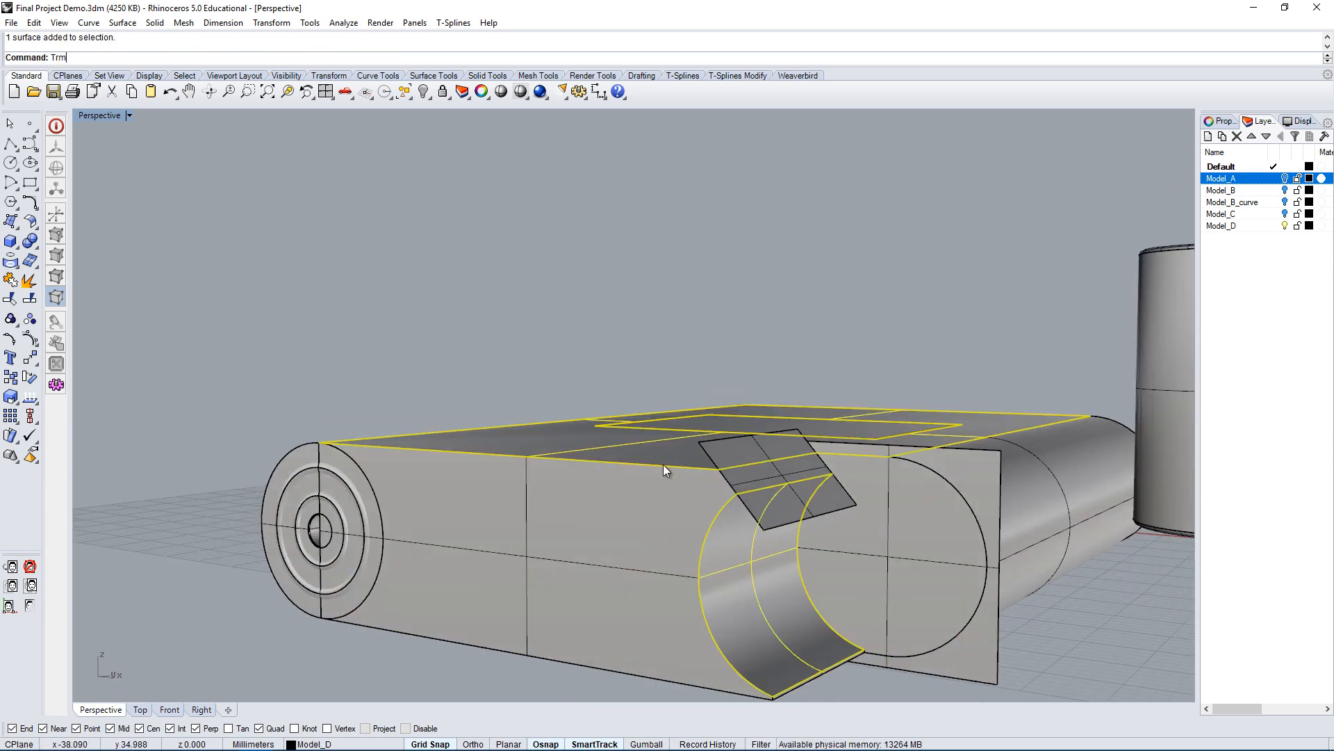
right_drag(663, 465, 615, 414)
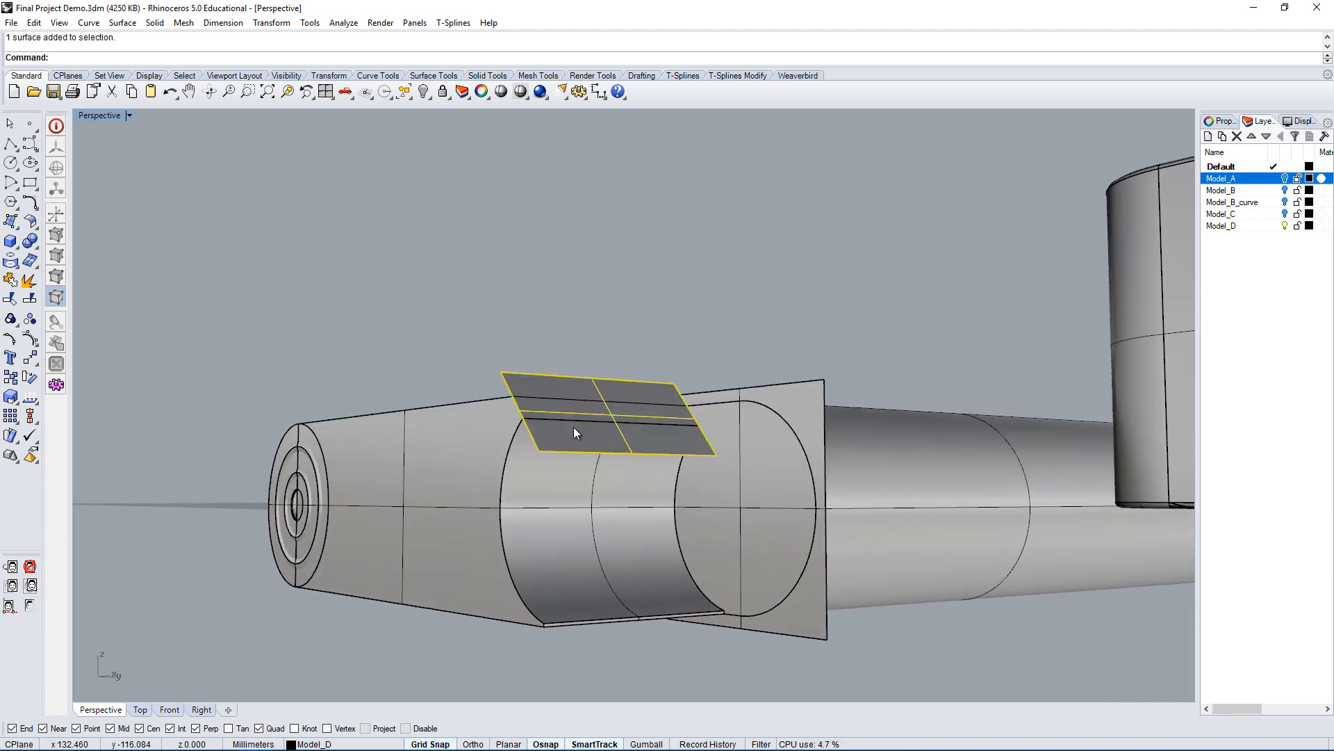
right_drag(549, 489, 540, 533)
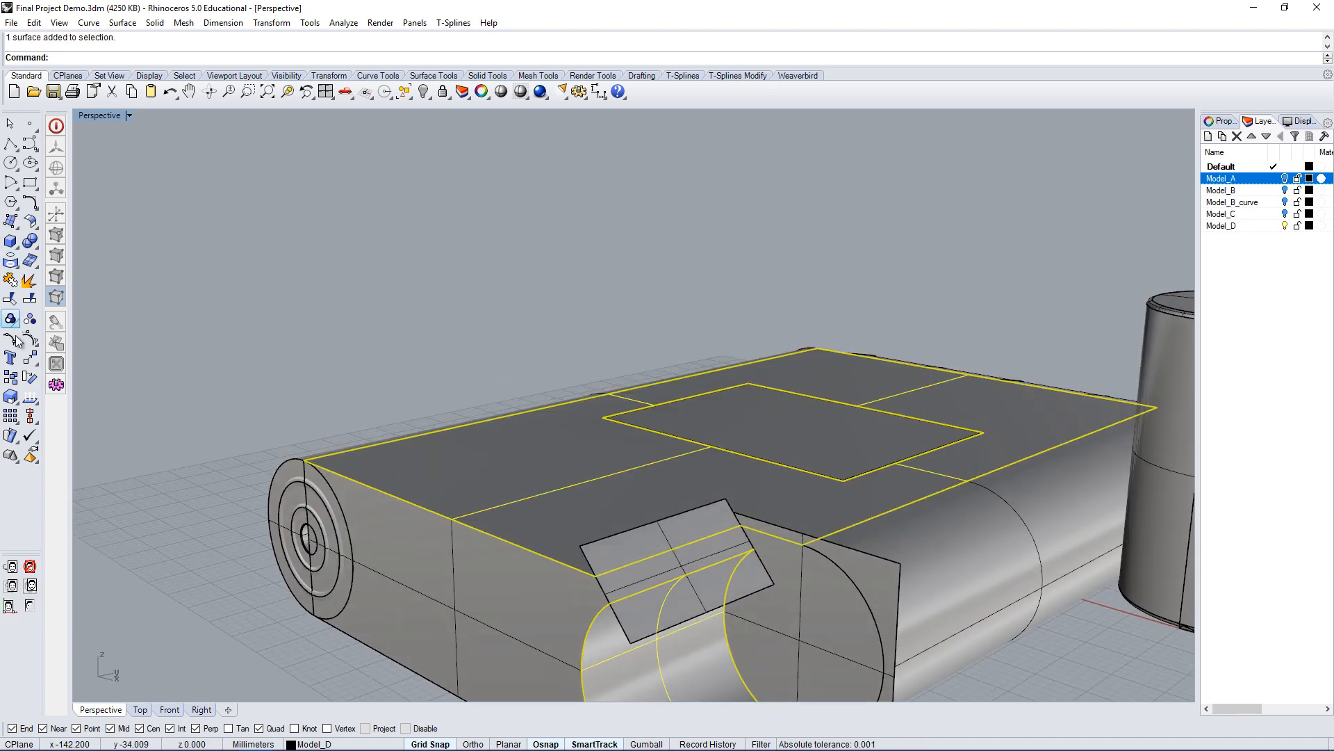
click(10, 299)
click(644, 536)
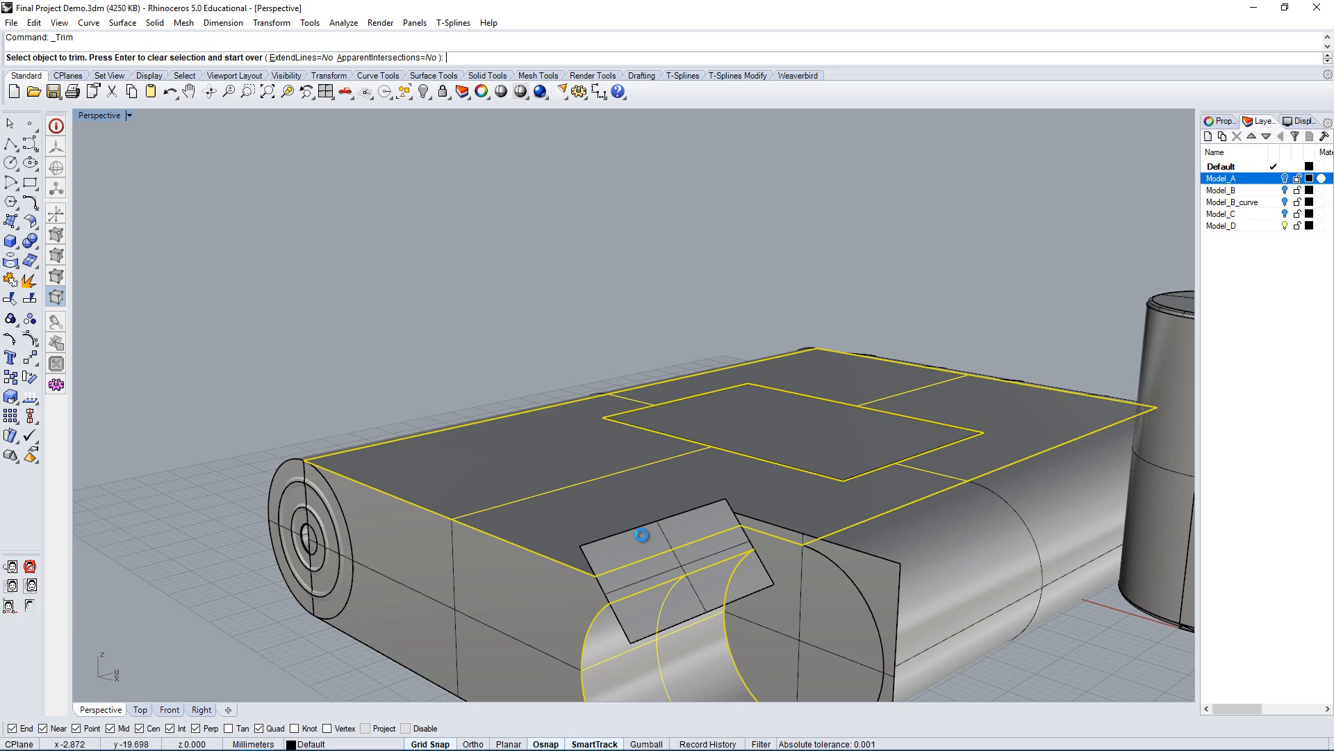
click(661, 624)
right_drag(660, 625, 765, 604)
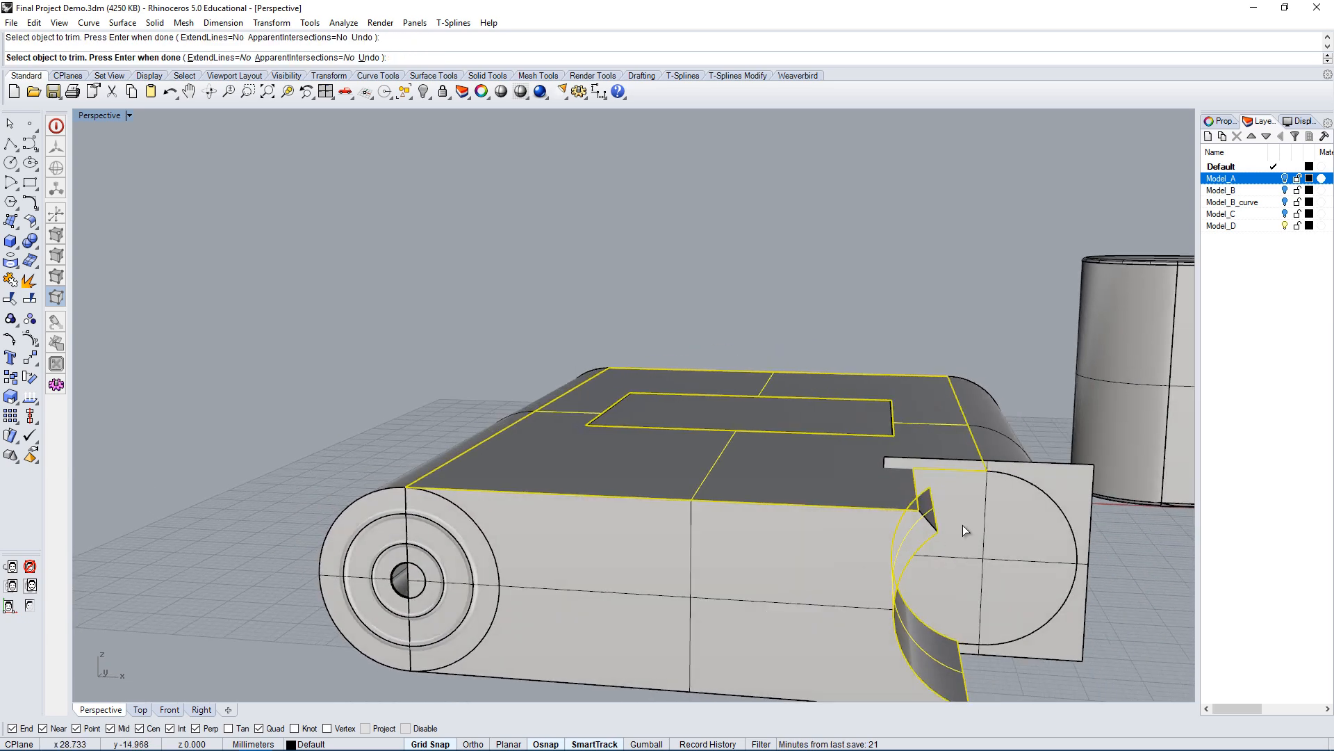
Undo the last trim of the sloped ledge and end trimming.
key(ctrl+z)
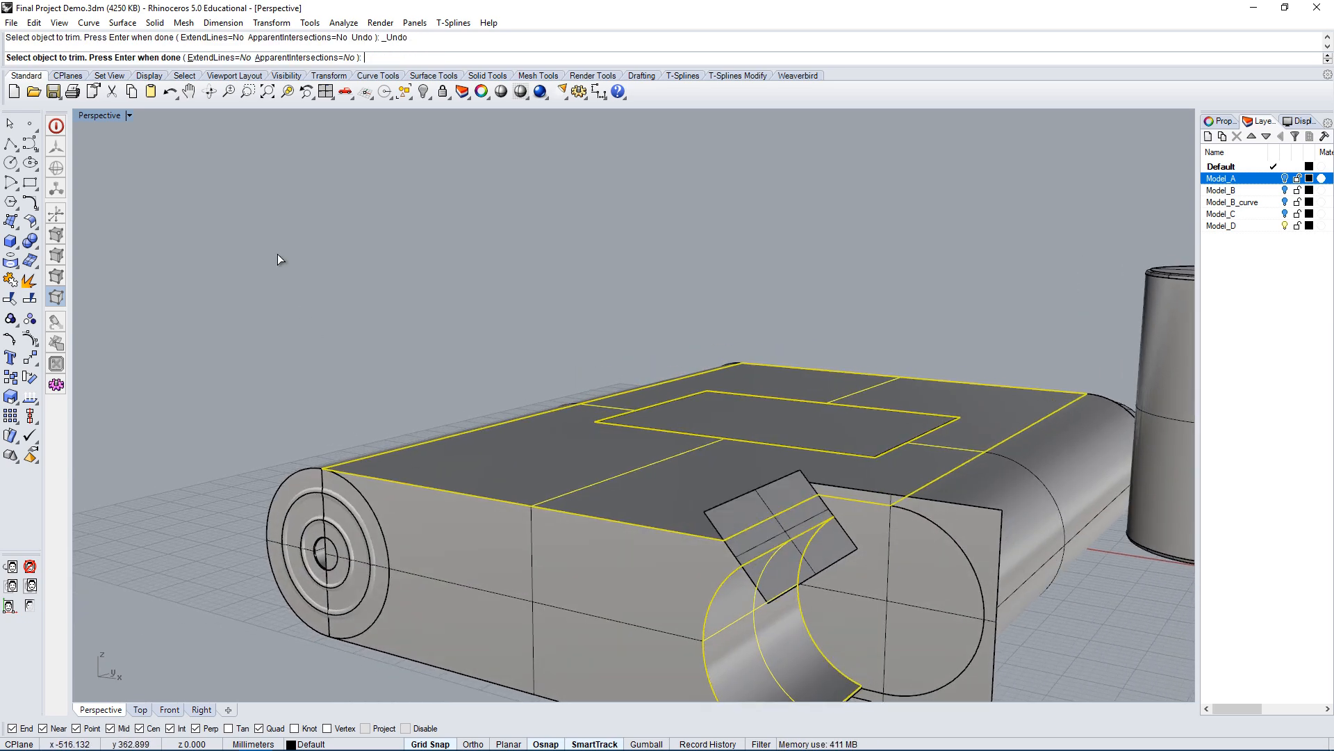
right_drag(828, 459, 703, 464)
scroll(594, 499, down, 4)
right_click(829, 633)
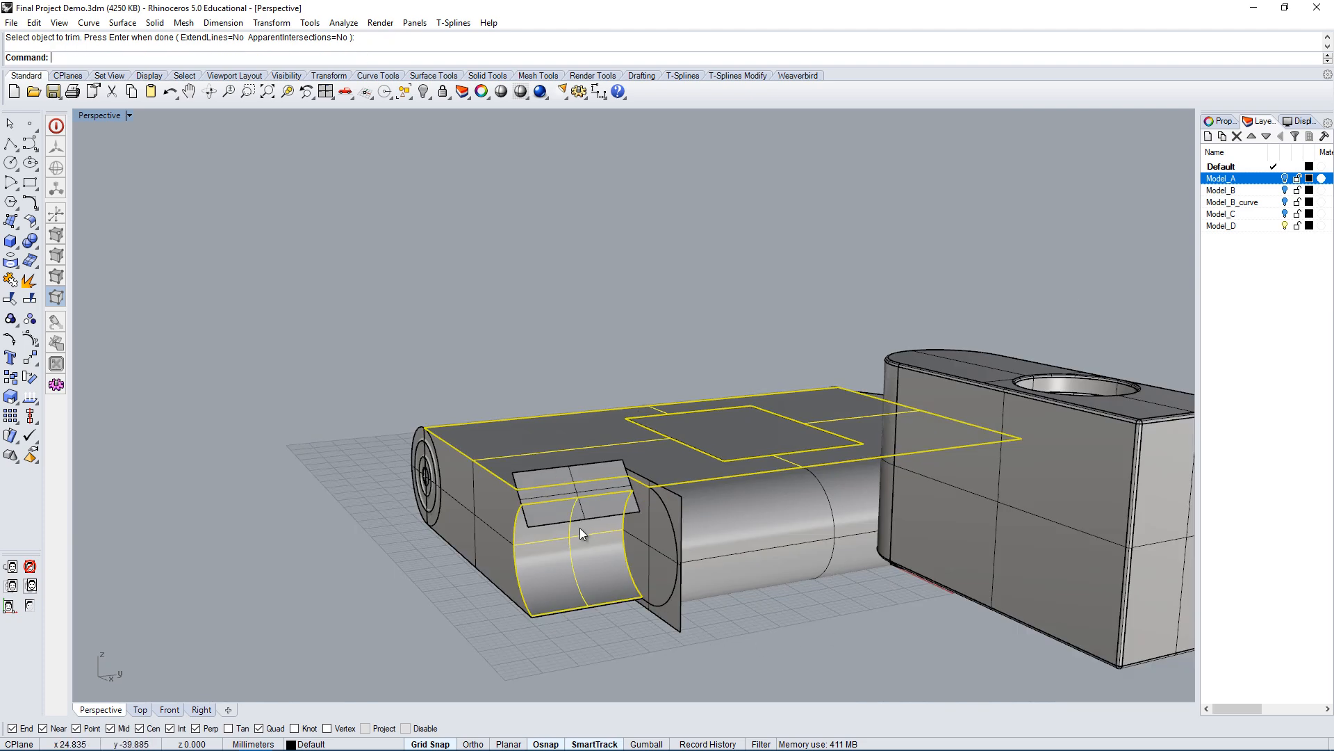
scroll(565, 511, down, 2)
scroll(566, 511, up, 3)
right_drag(565, 511, 695, 511)
scroll(695, 509, up, 6)
scroll(761, 476, up, 2)
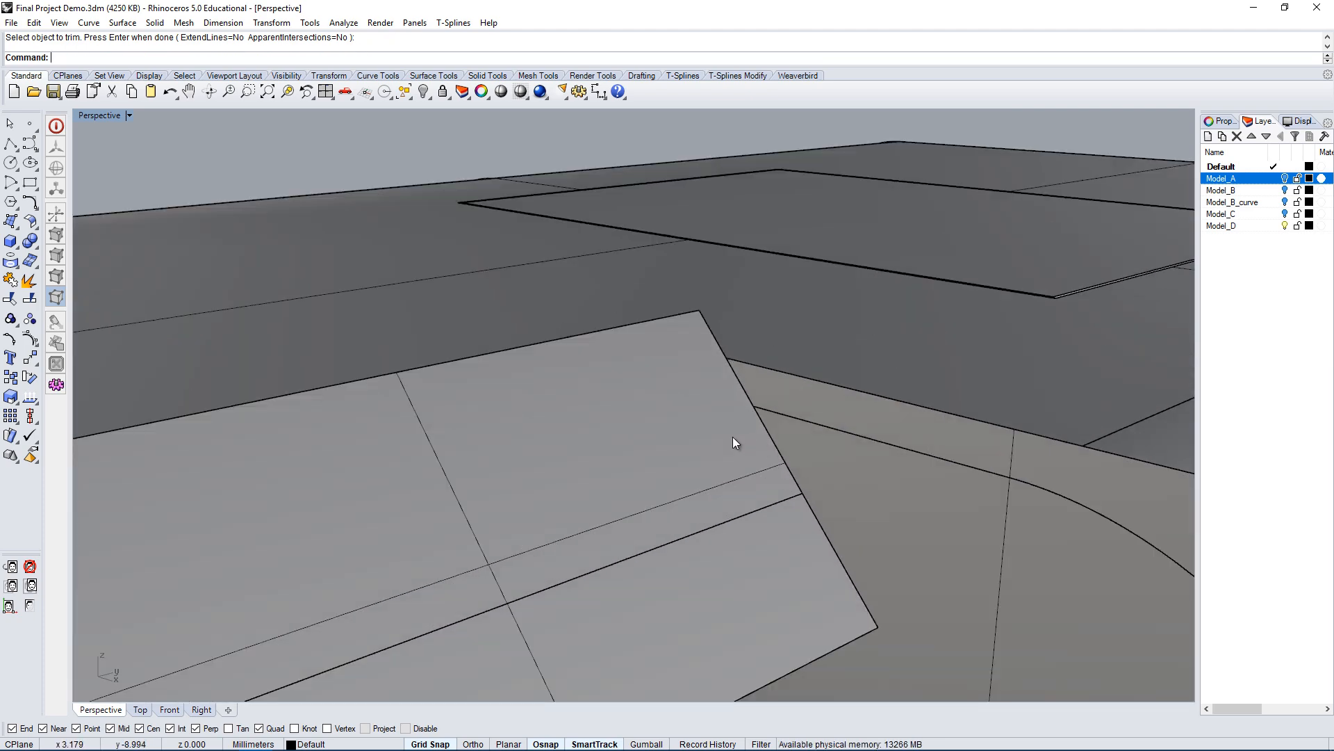
Stretch the sloped ledge in one direction along its seam with the curved notch wall, so it passes beyond the square surface.
click(693, 438)
right_drag(694, 438, 651, 432)
scroll(467, 494, up, 3)
scroll(651, 432, down, 5)
text(Scale)
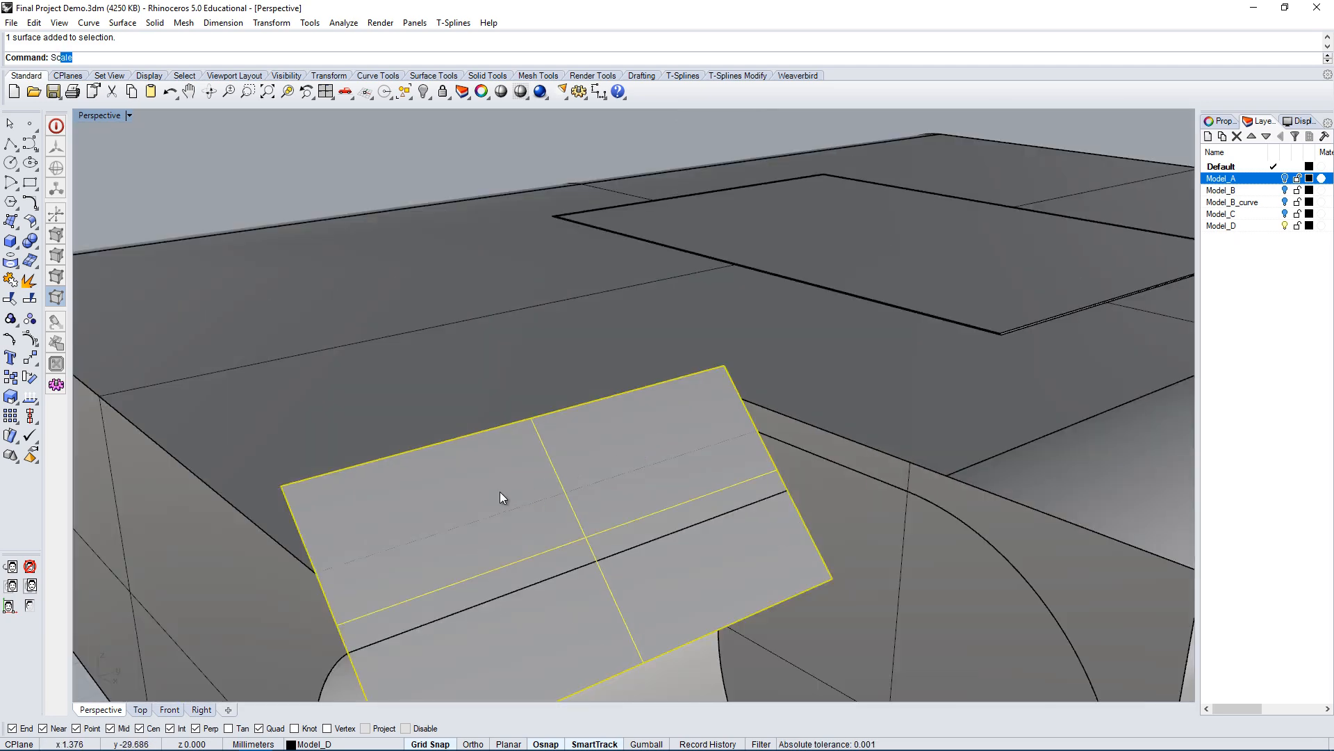
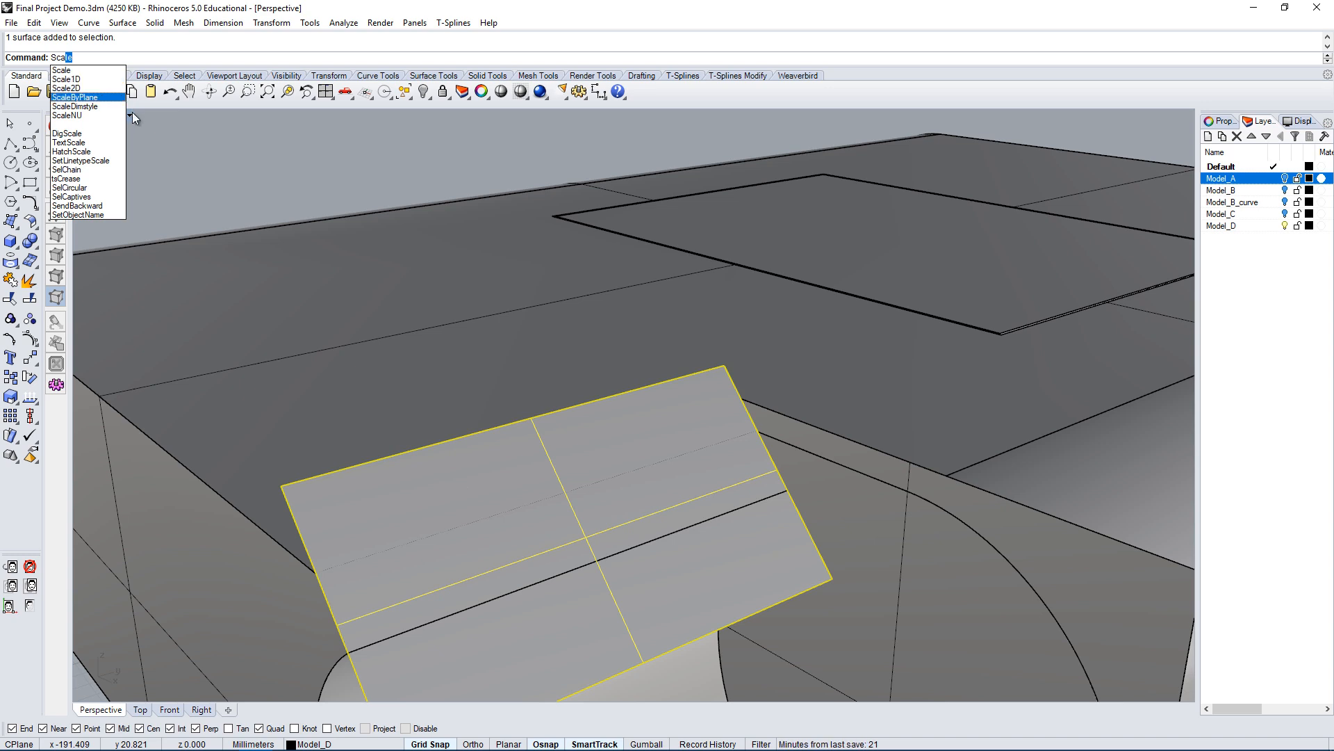
click(103, 79)
click(348, 654)
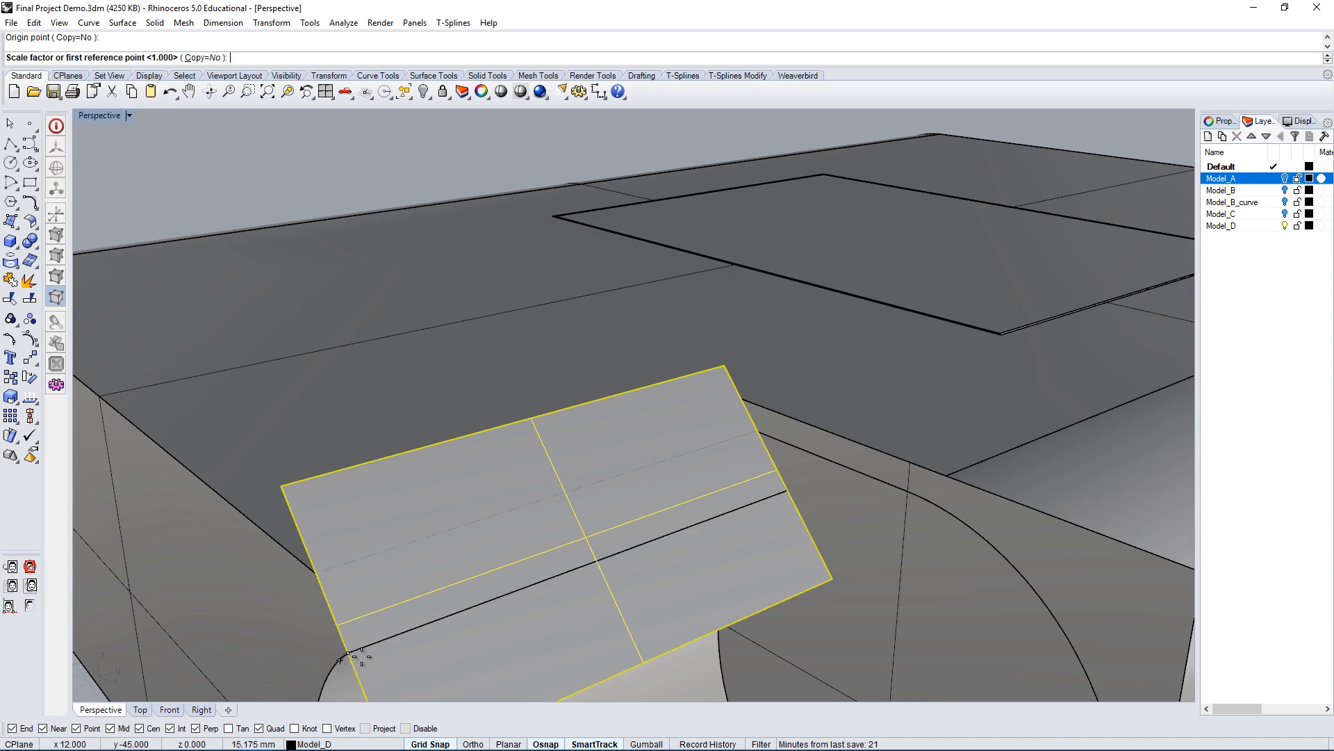
click(787, 491)
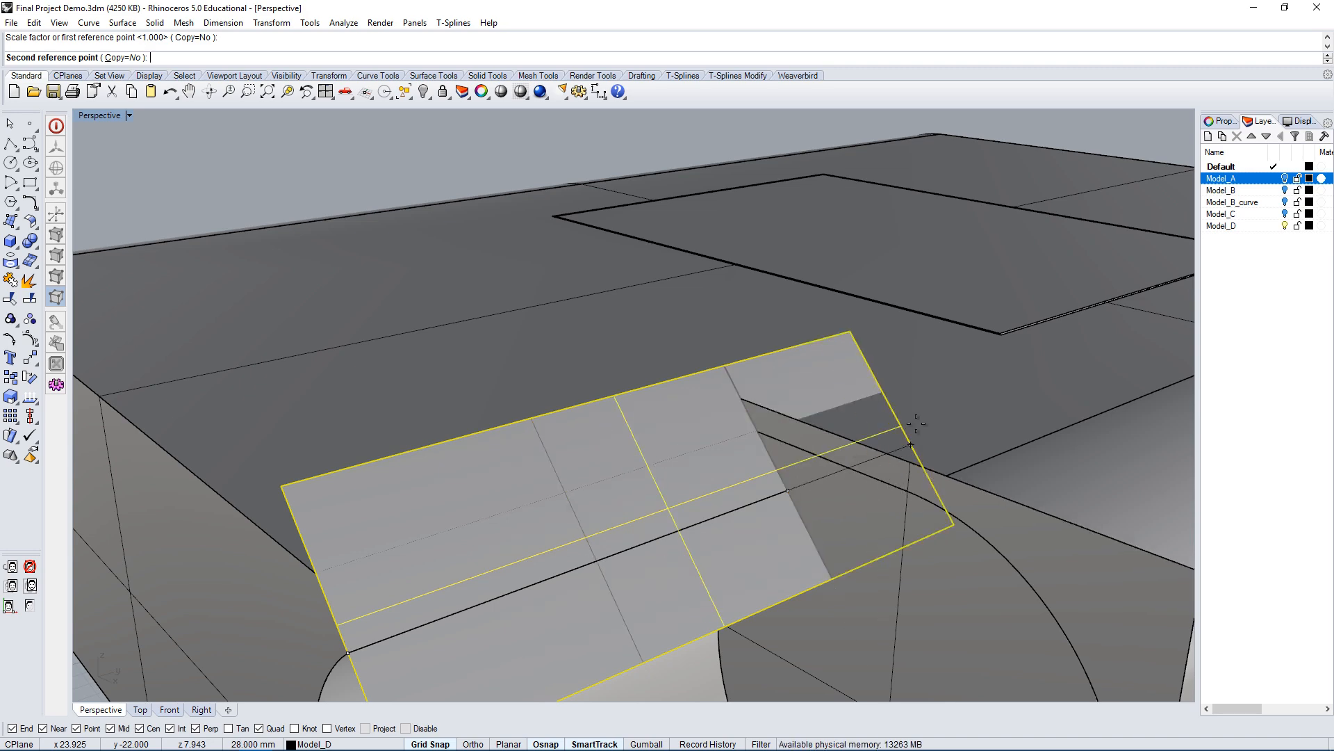
click(945, 442)
right_drag(908, 465, 841, 406)
key(Escape)
Try trimming the stretched ledge's excess above the body, using the top surface, curved notch wall and square surface as cutters.
click(791, 508)
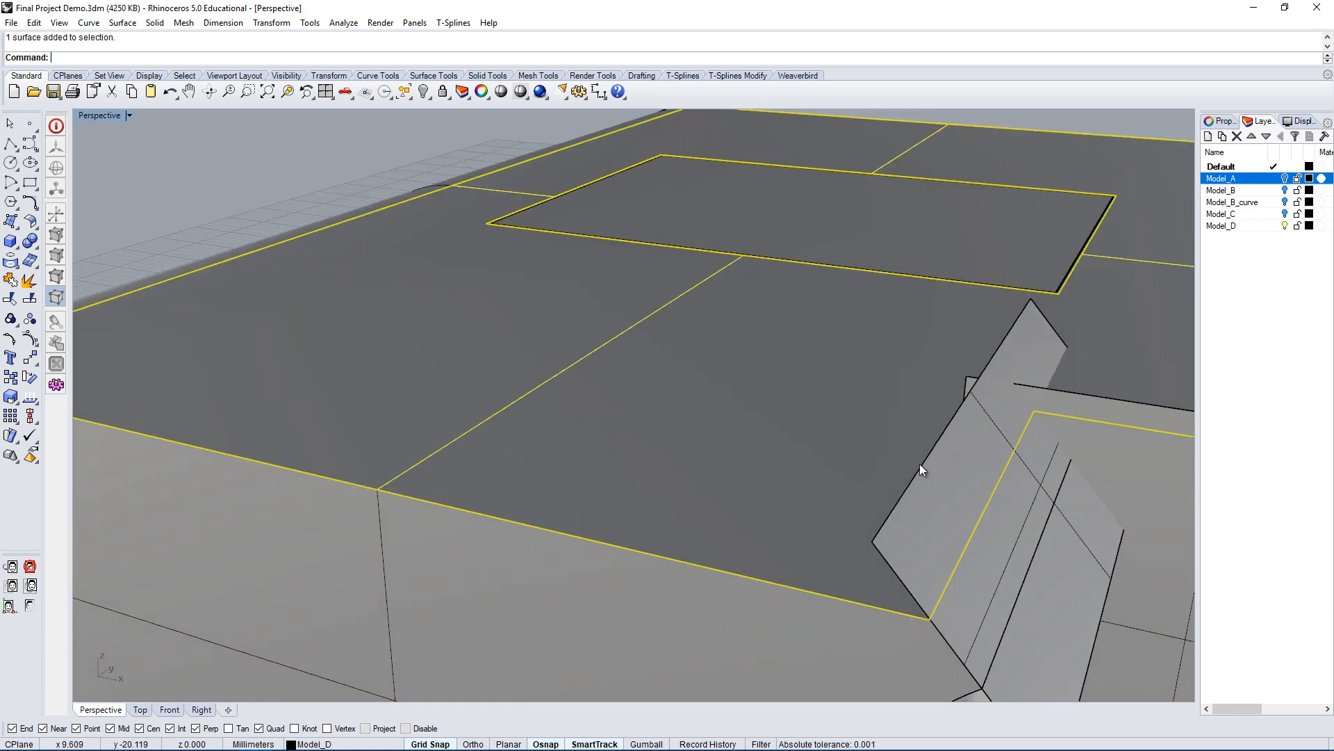
right_drag(919, 465, 646, 412)
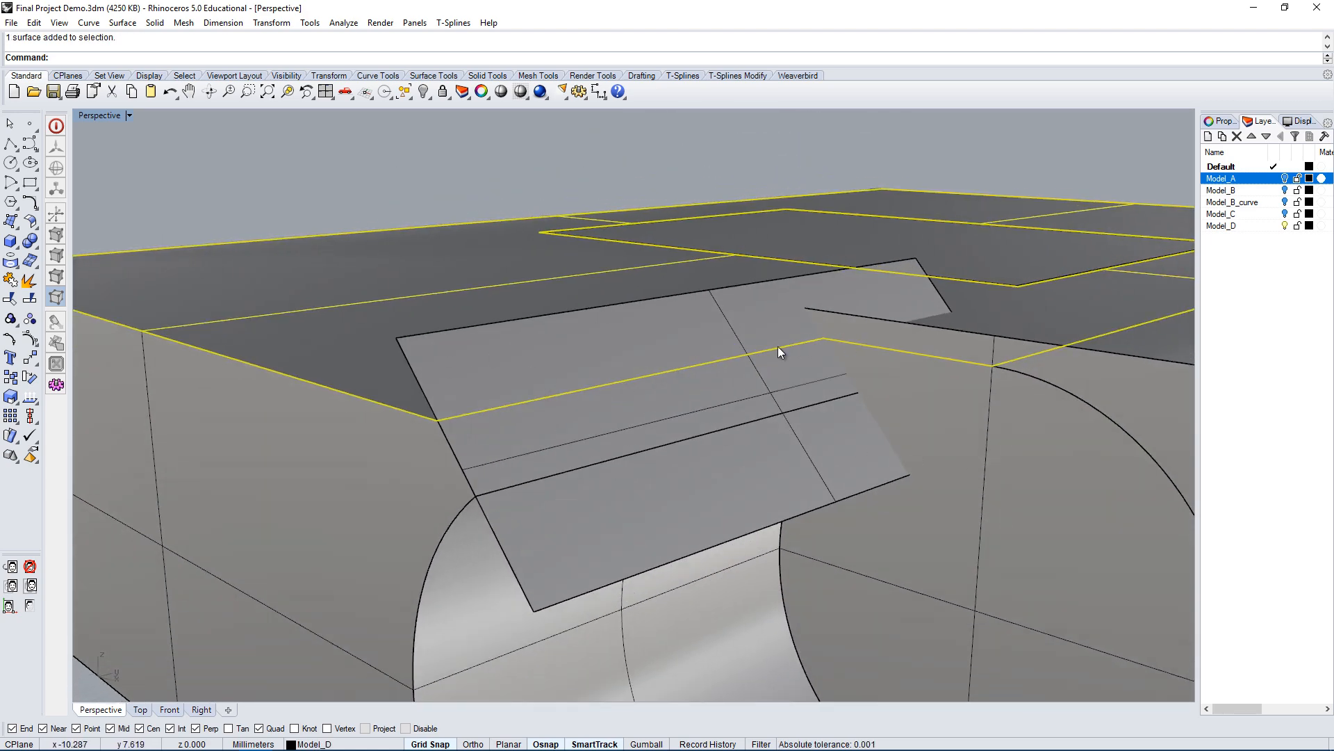
right_drag(868, 306, 822, 318)
click(611, 331)
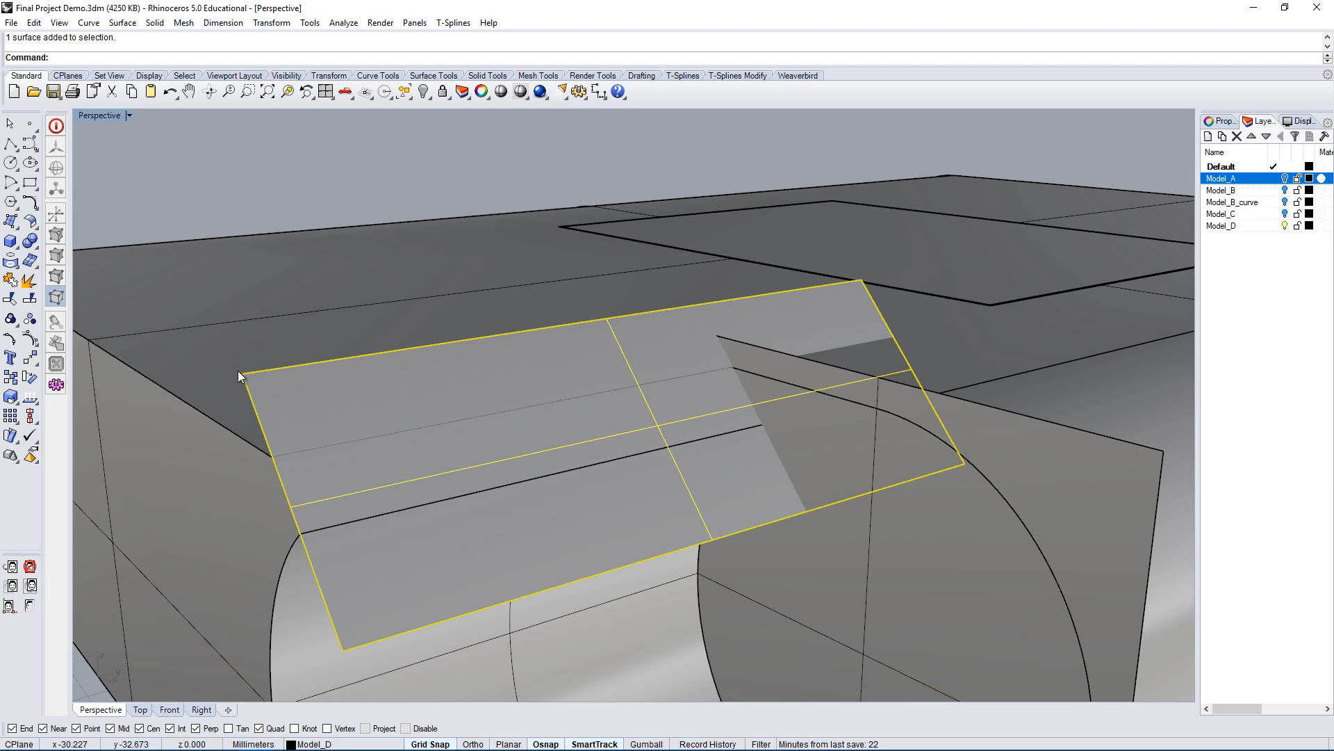
right_drag(733, 387, 477, 447)
click(495, 438)
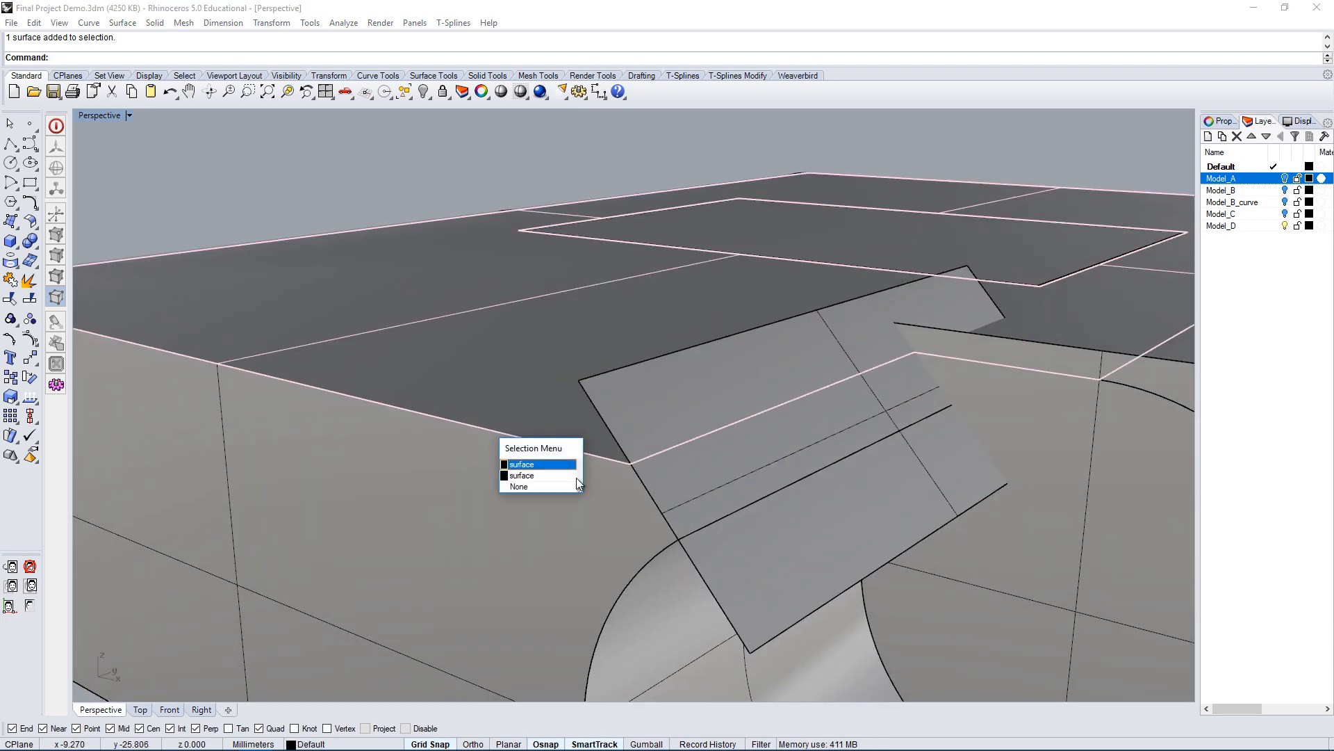
click(552, 407)
shift+click(677, 598)
right_drag(1008, 584, 820, 518)
shift+click(966, 441)
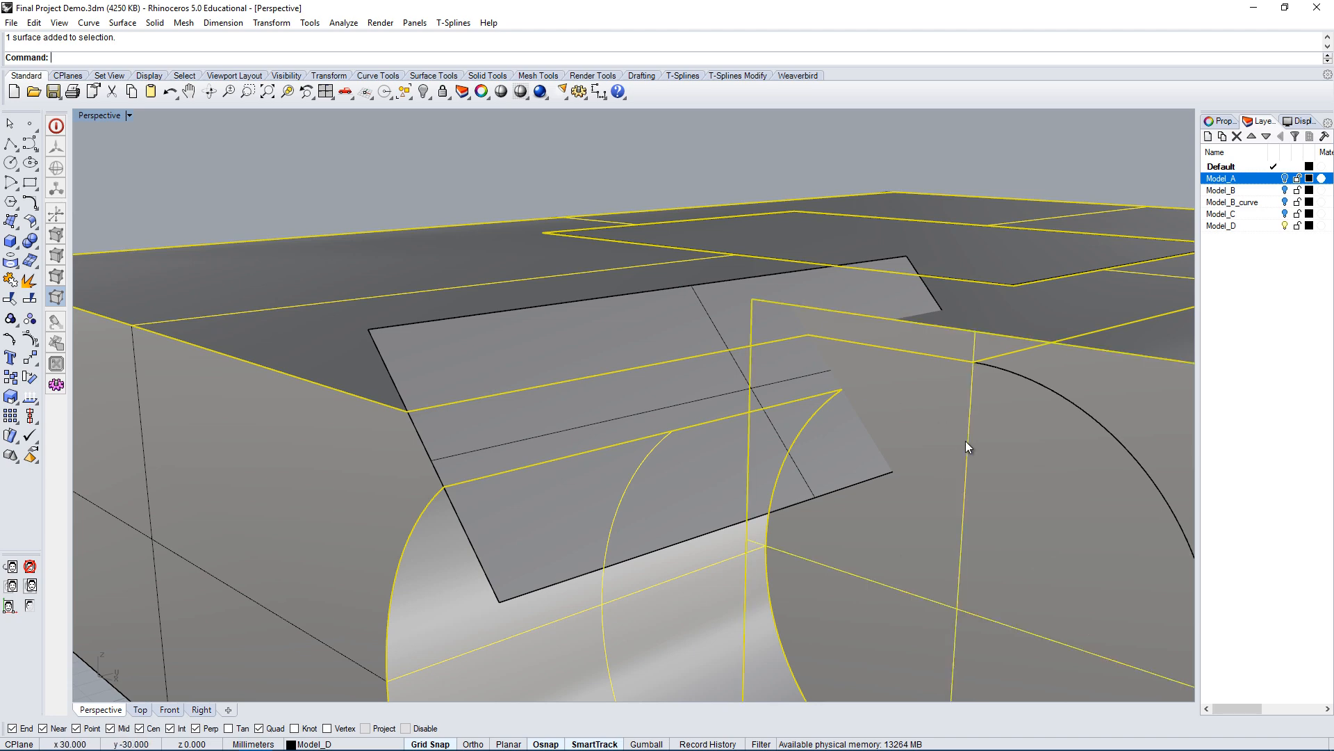
text(Trim)
key(Return)
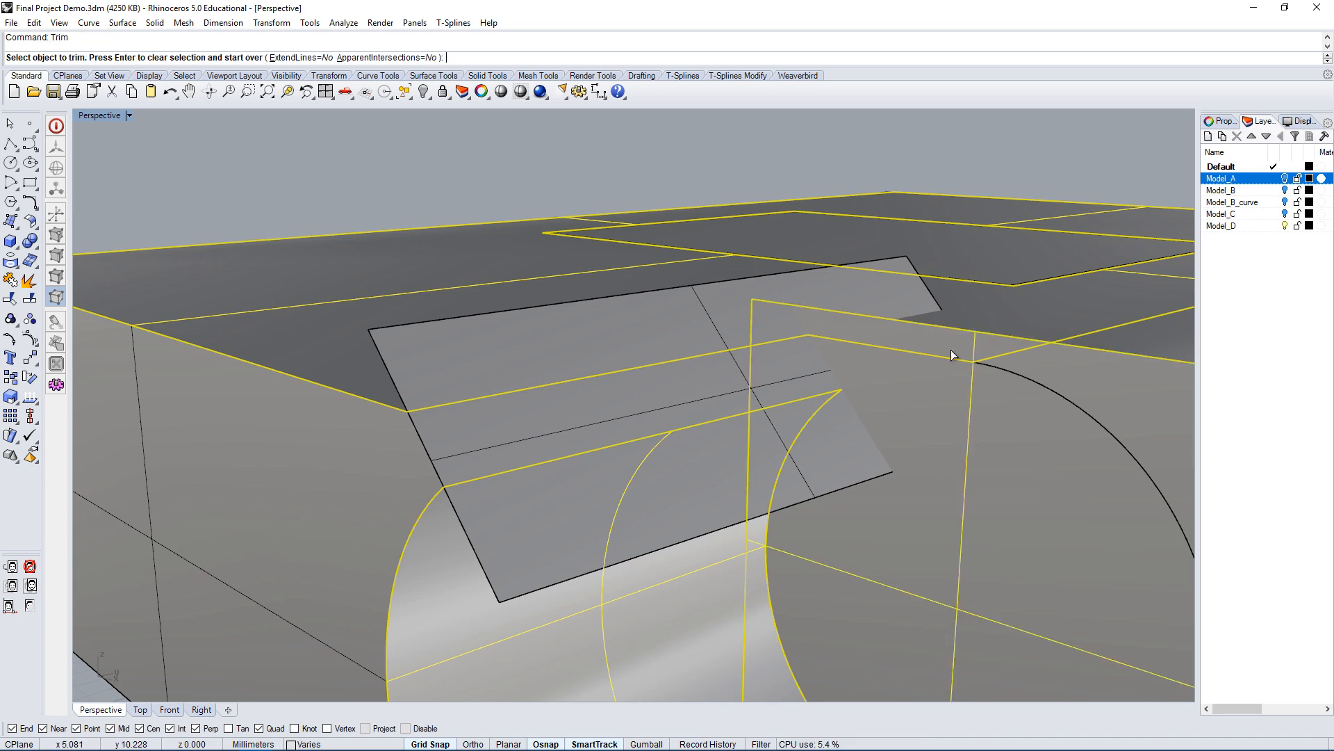
click(902, 297)
mouse_move(706, 378)
right_down()
mouse_move(739, 429)
mouse_move(744, 414)
mouse_move(712, 394)
right_up()
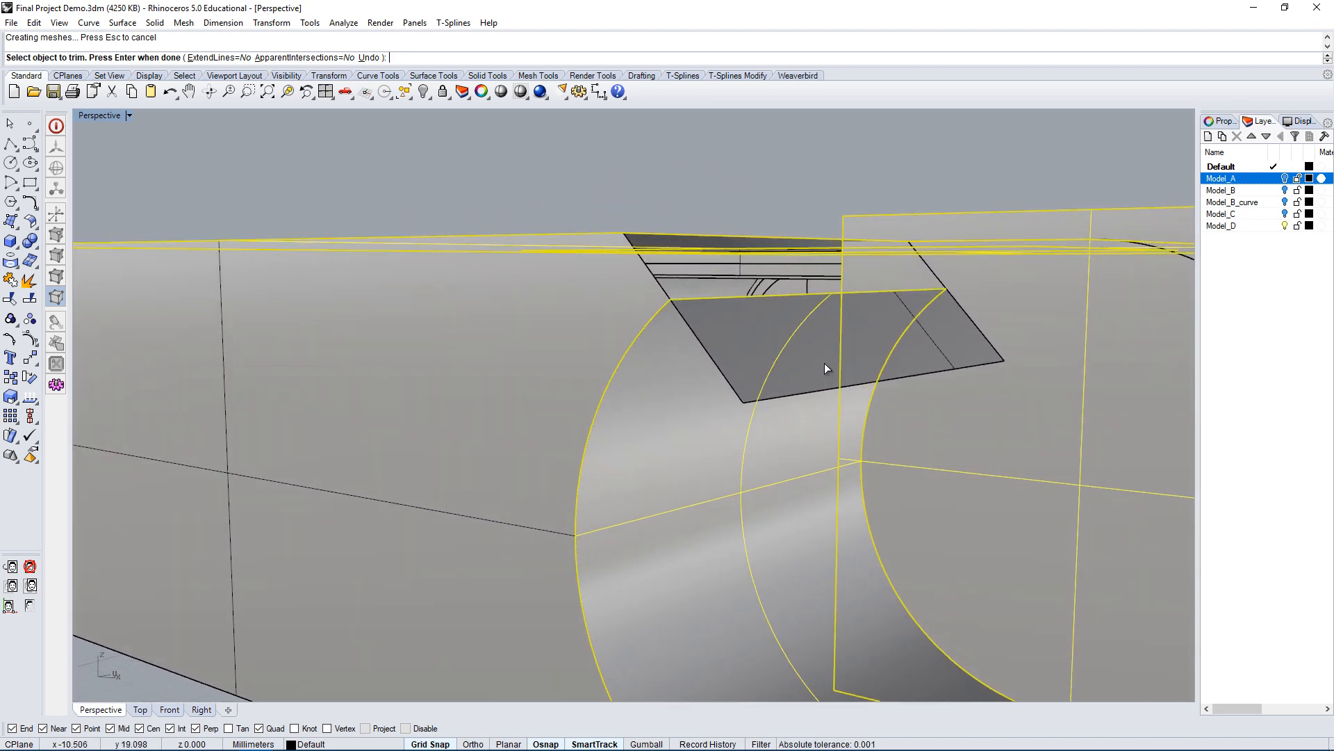
right_drag(824, 363, 780, 461)
Undo the ledge trim and delete the whole sloped ledge.
key(ctrl+z)
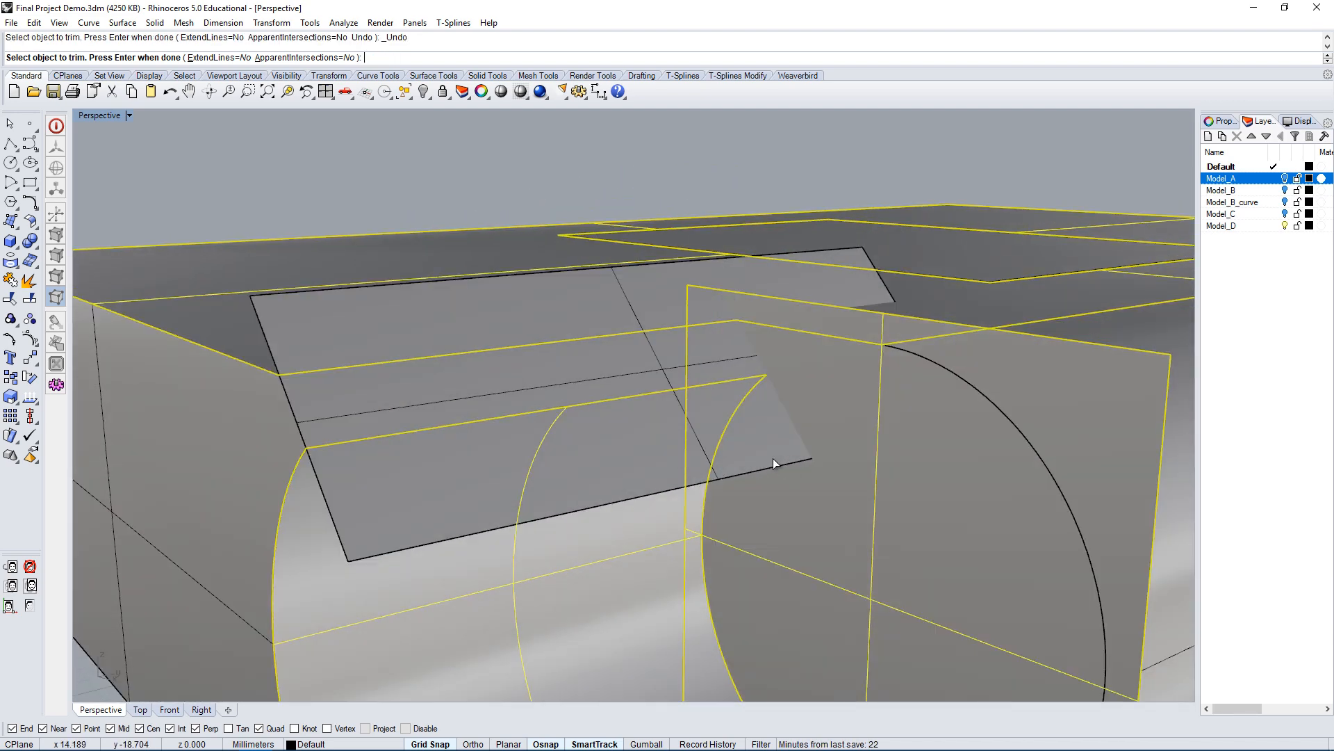
right_drag(515, 453, 470, 229)
key(Return)
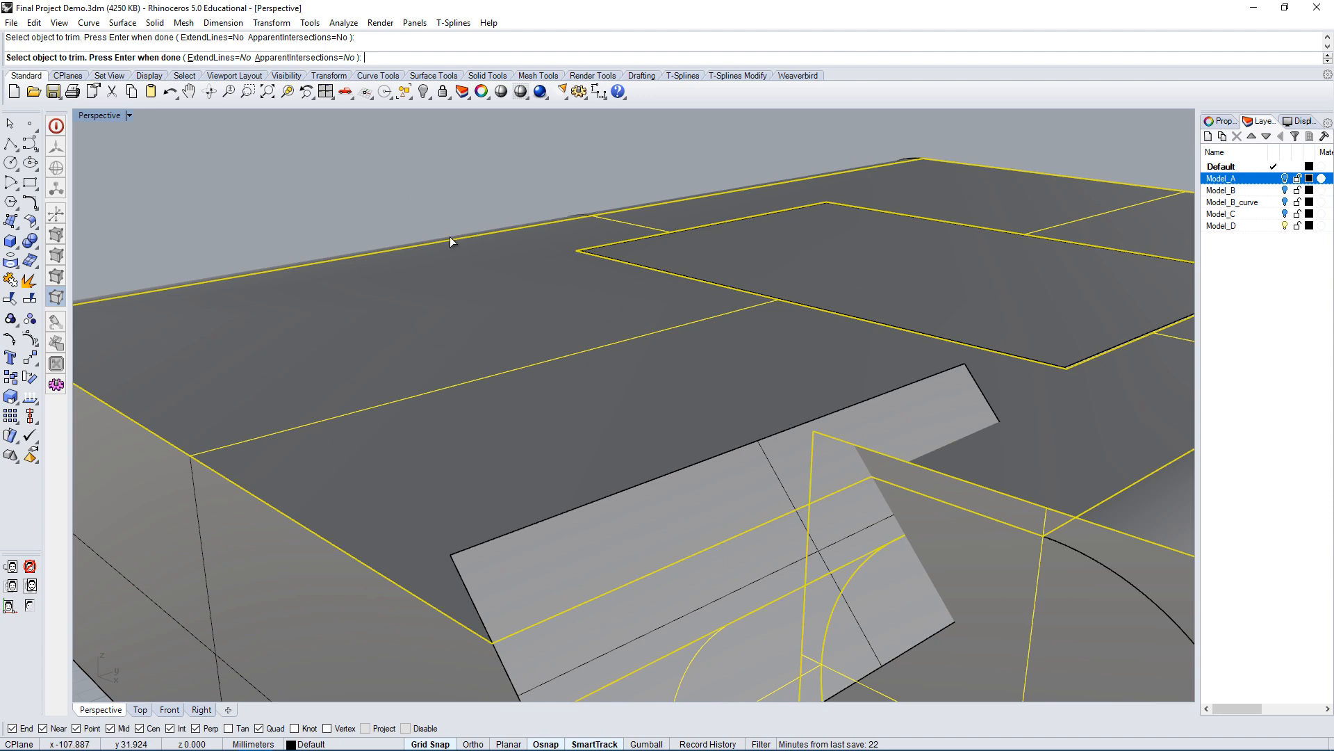
click(720, 502)
key(Delete)
right_drag(828, 530, 819, 525)
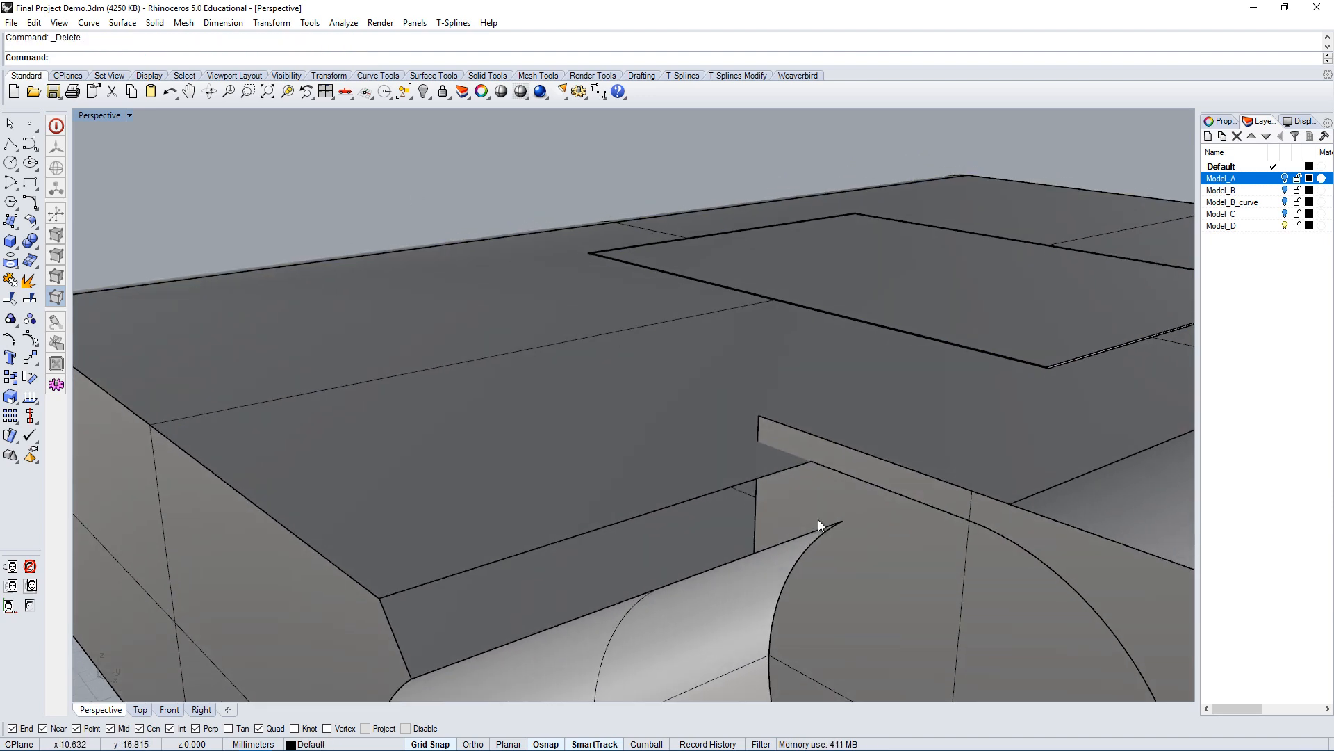
Loft a Normal-style strip between the top surface's notch edge and the curved notch wall's upper edge, without simplifying.
text(Lof)
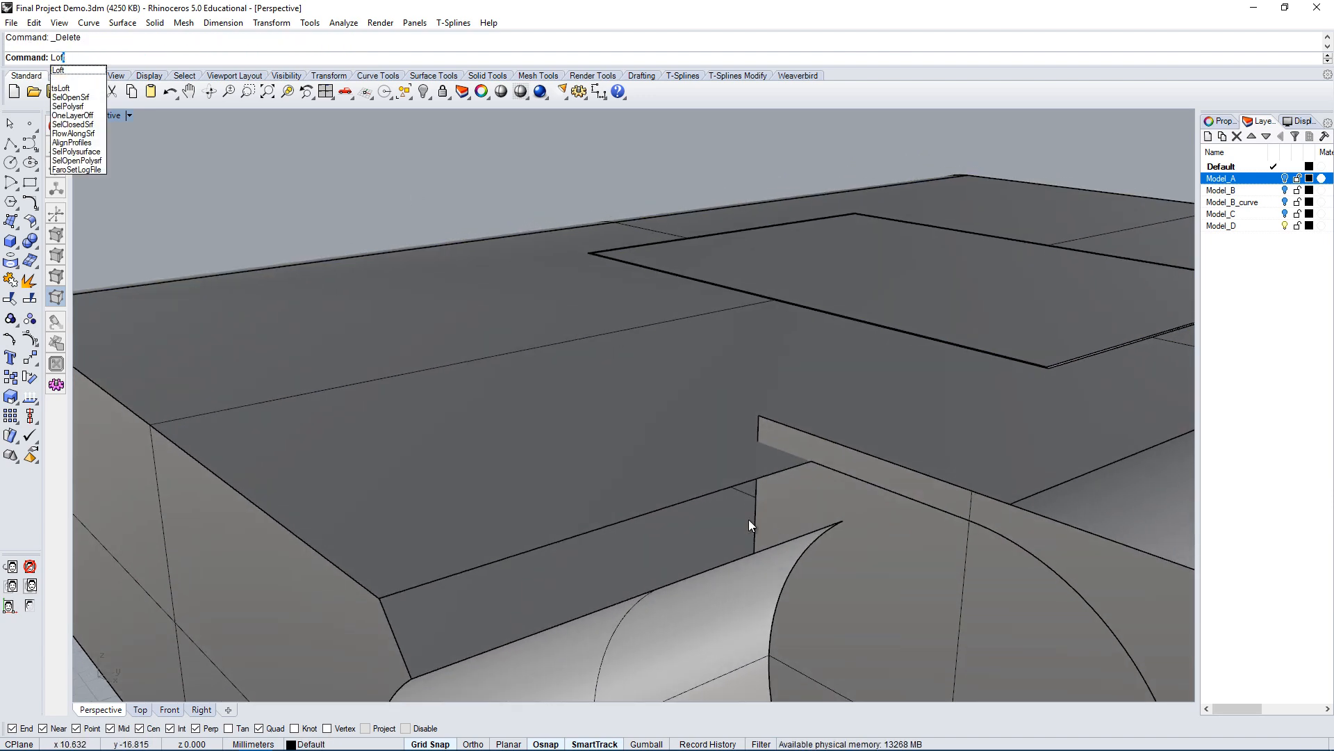
text(t)
key(Return)
click(477, 569)
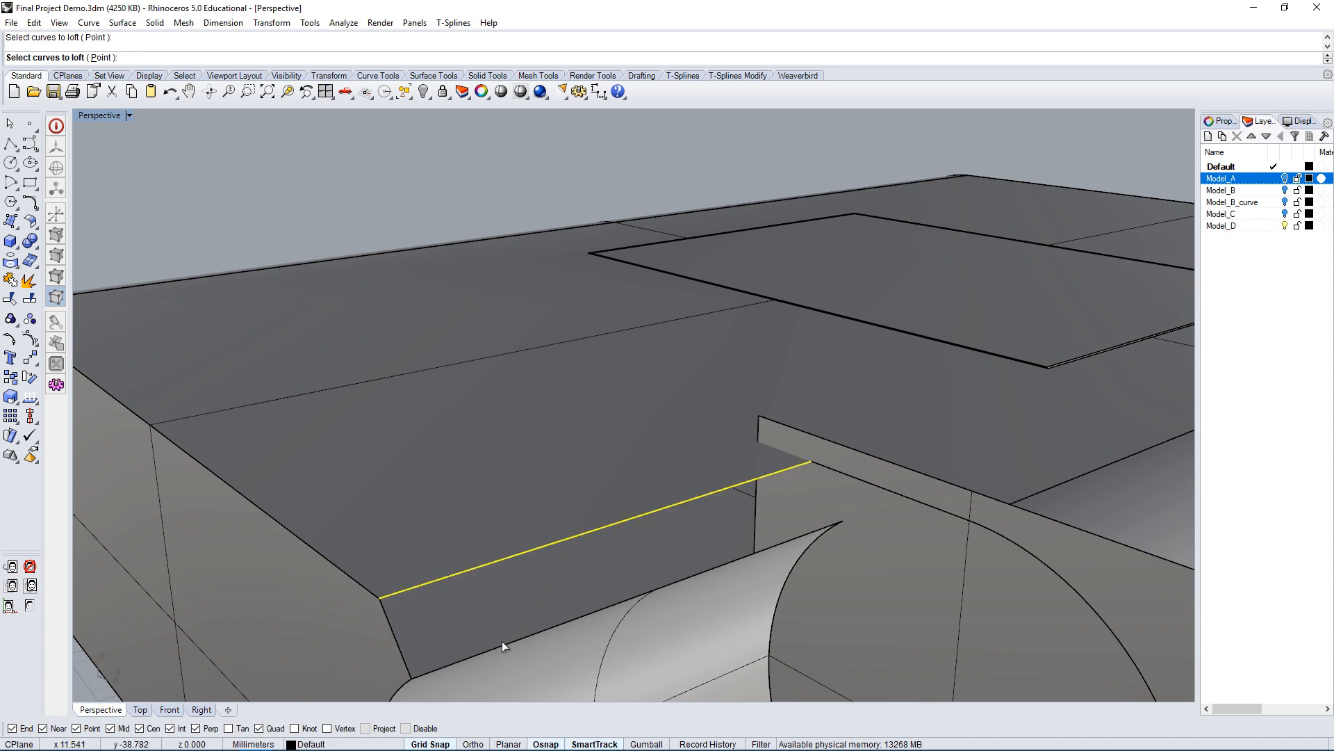
click(499, 644)
key(Return)
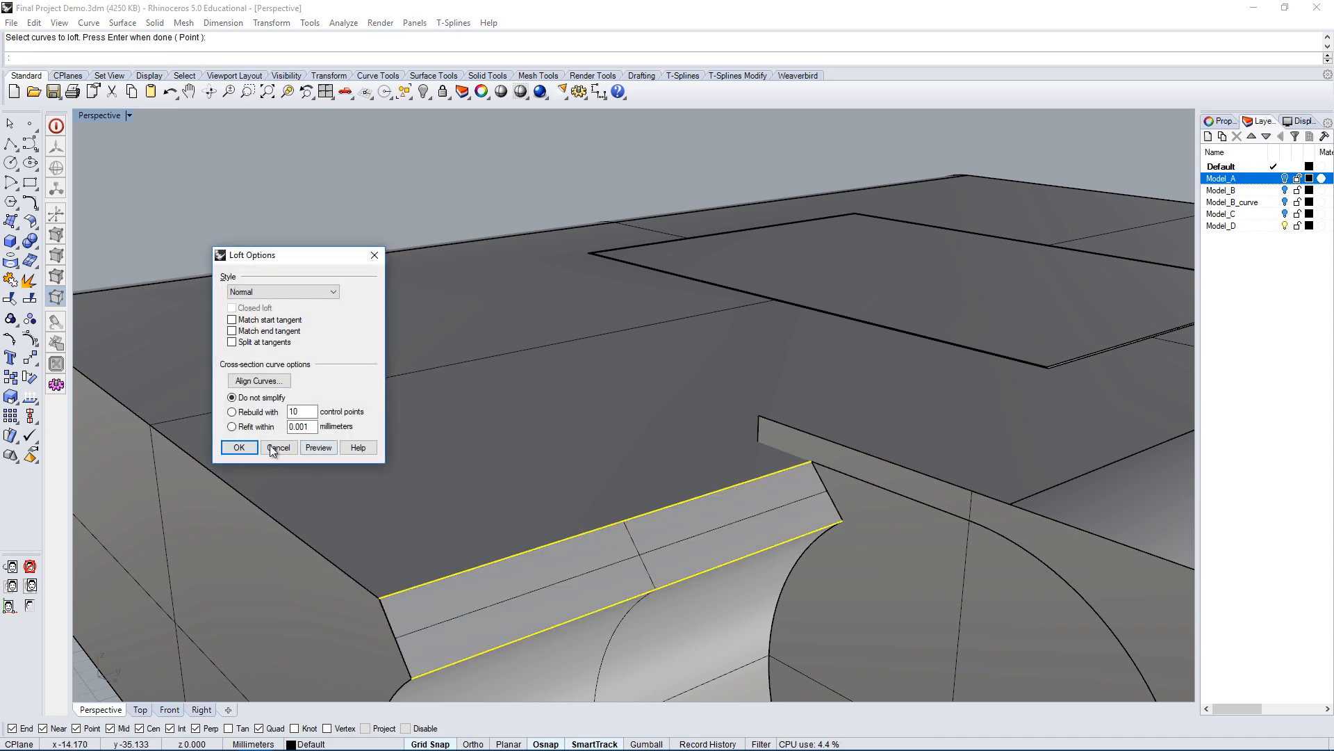
key(Return)
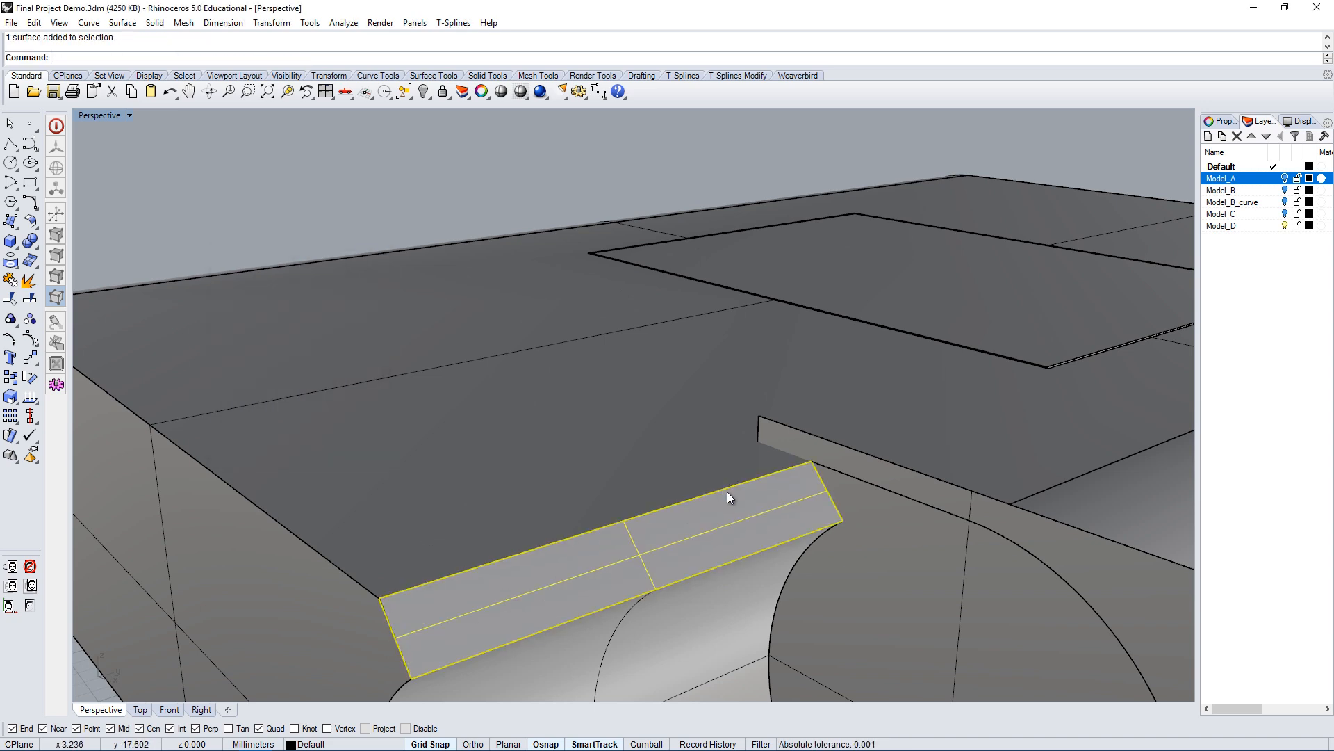
Show the lofted strip's control points and examine how its short end meets the body's side surface.
key(F10)
right_drag(671, 549, 410, 445)
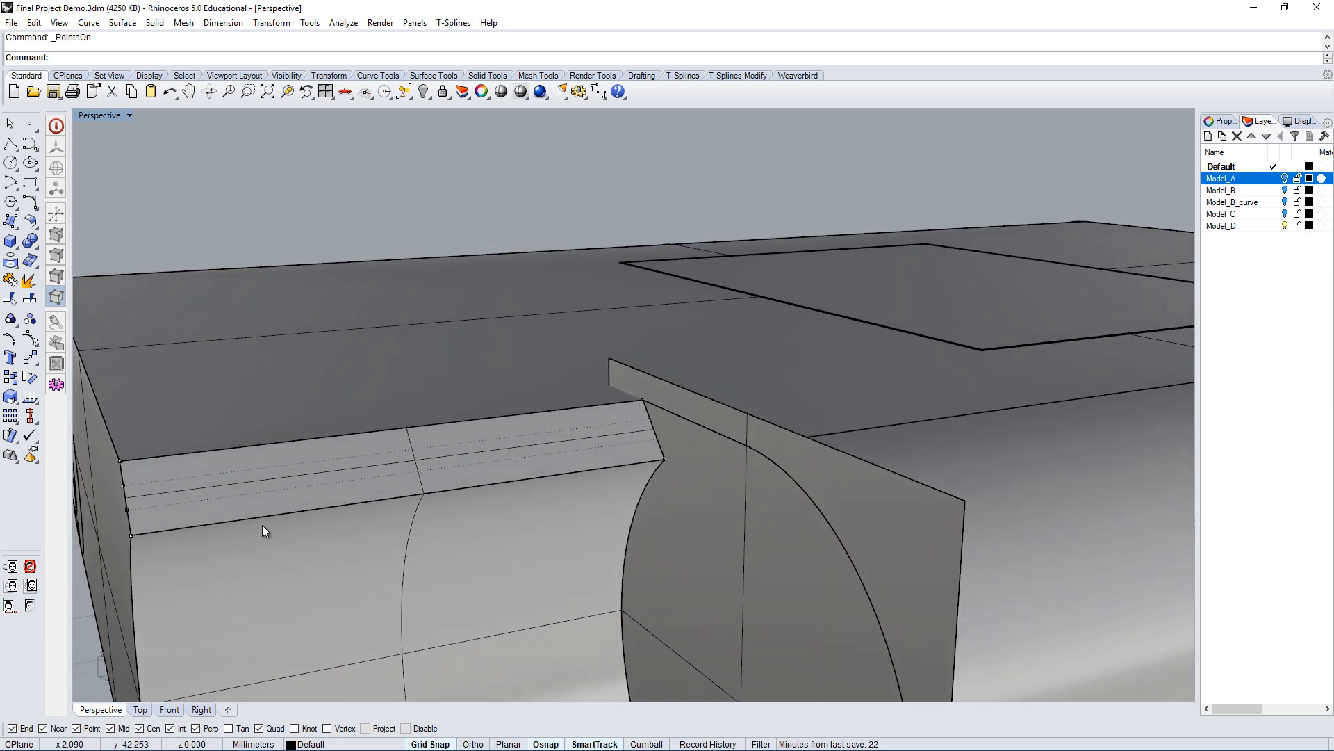
right_drag(263, 530, 333, 495)
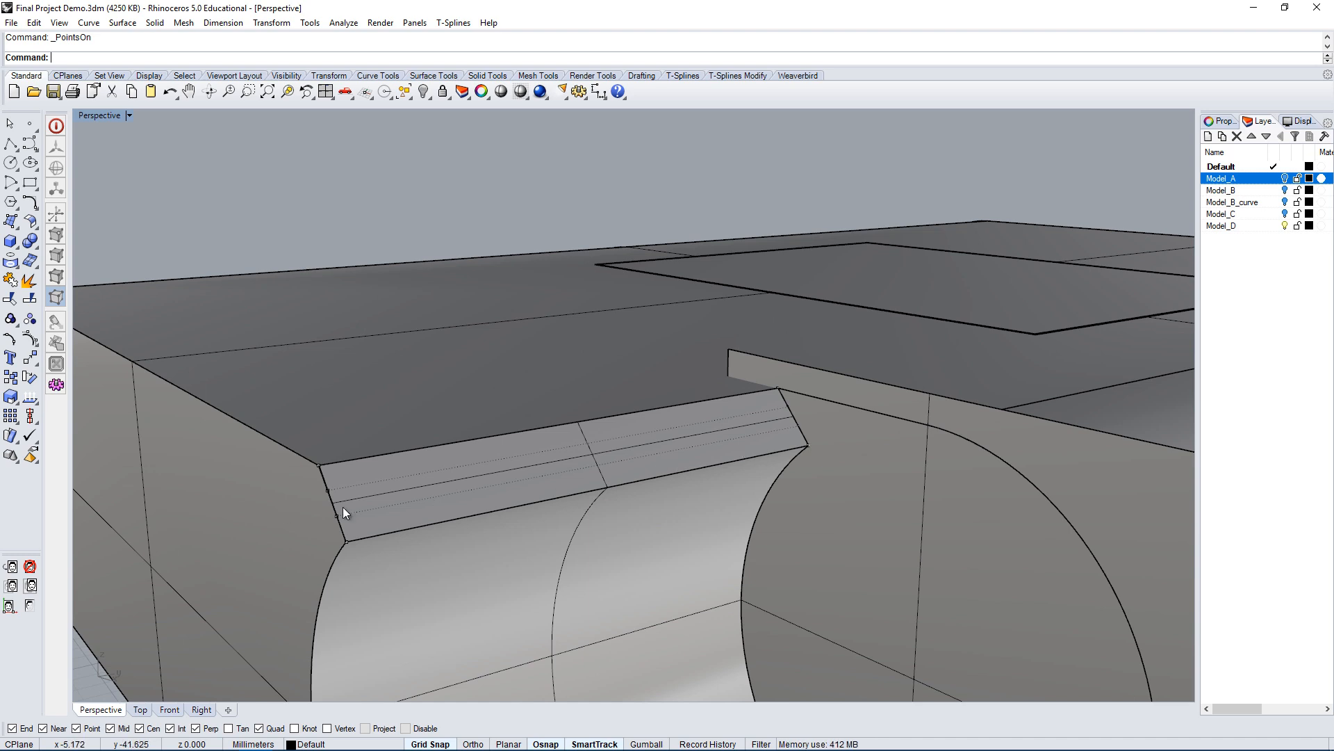
click(495, 498)
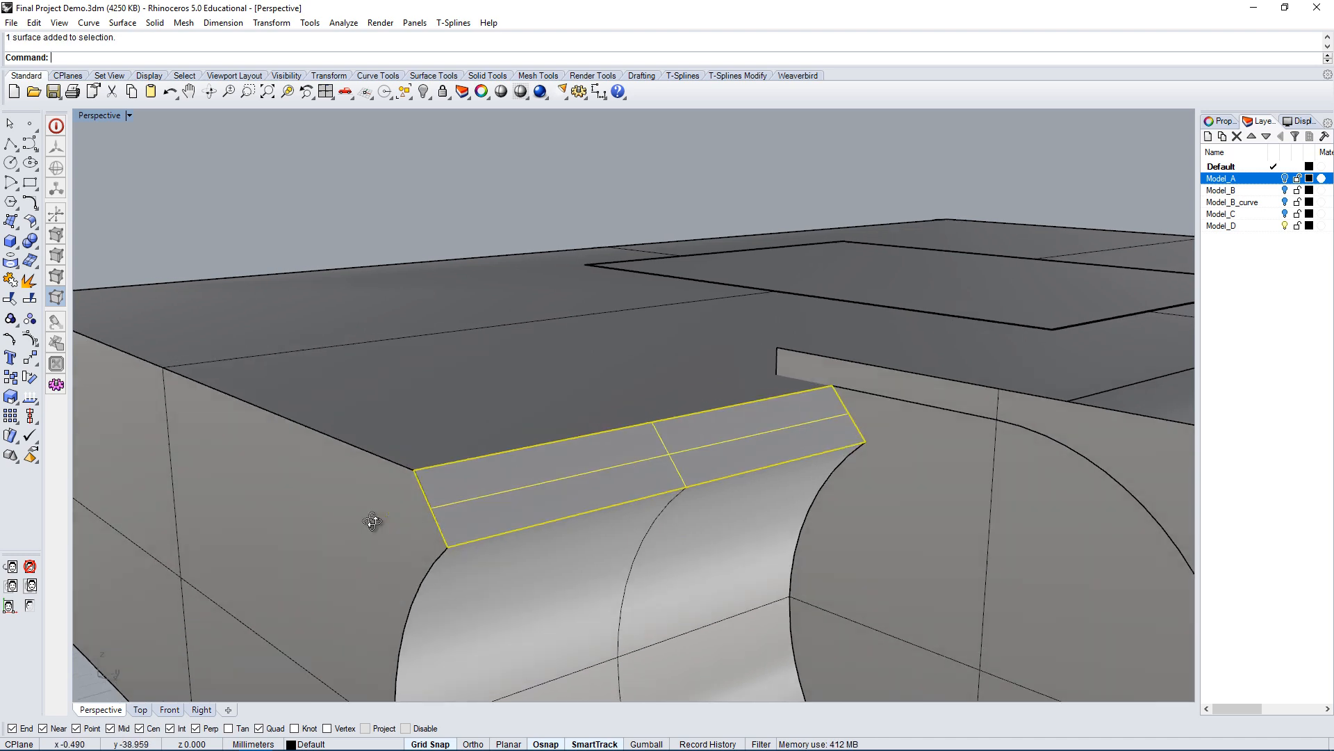
right_drag(372, 521, 515, 420)
scroll(575, 272, up, 5)
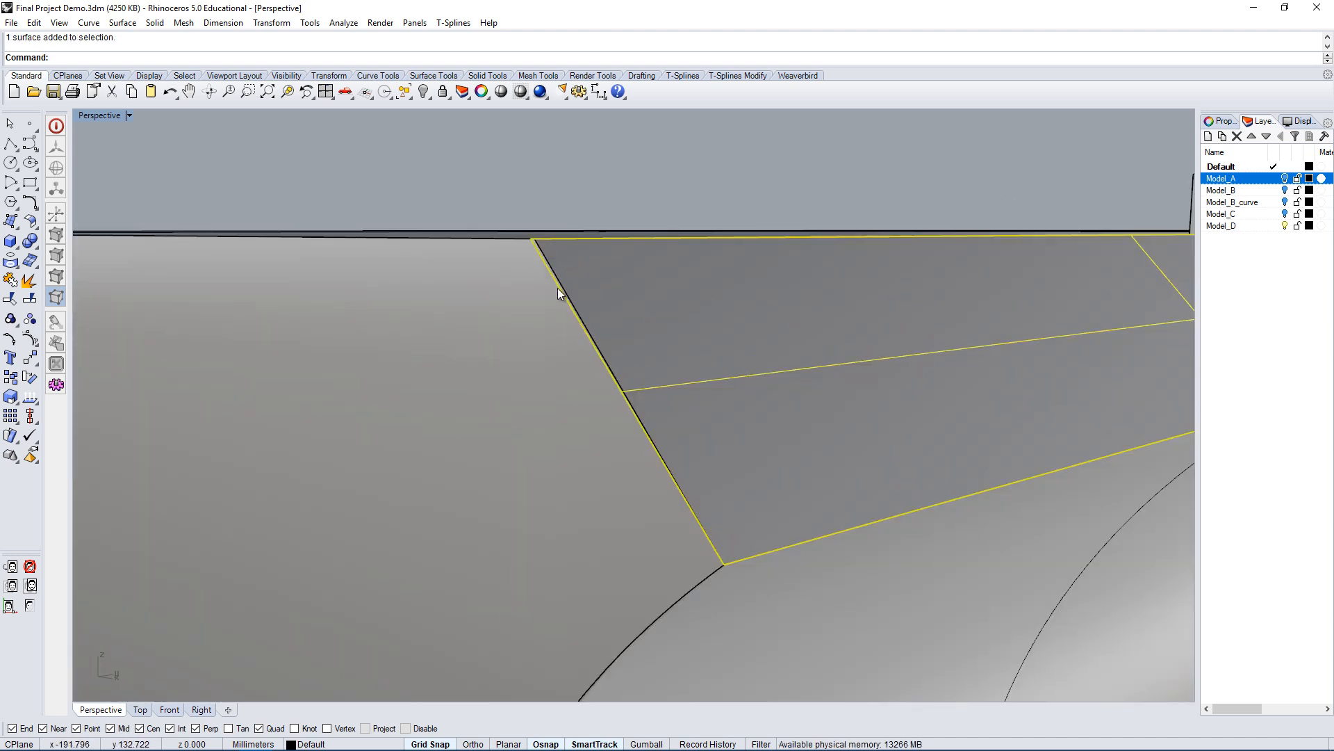
right_drag(557, 288, 578, 343)
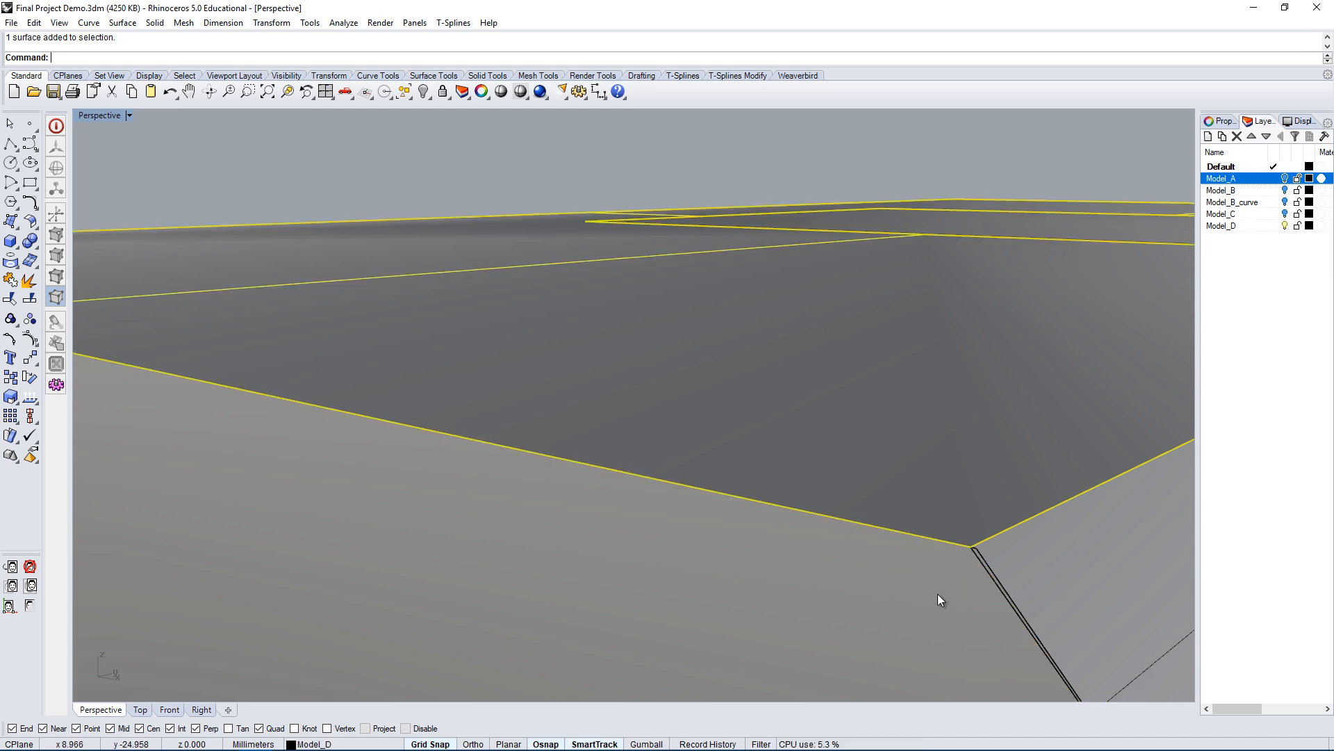
scroll(1049, 563, down, 6)
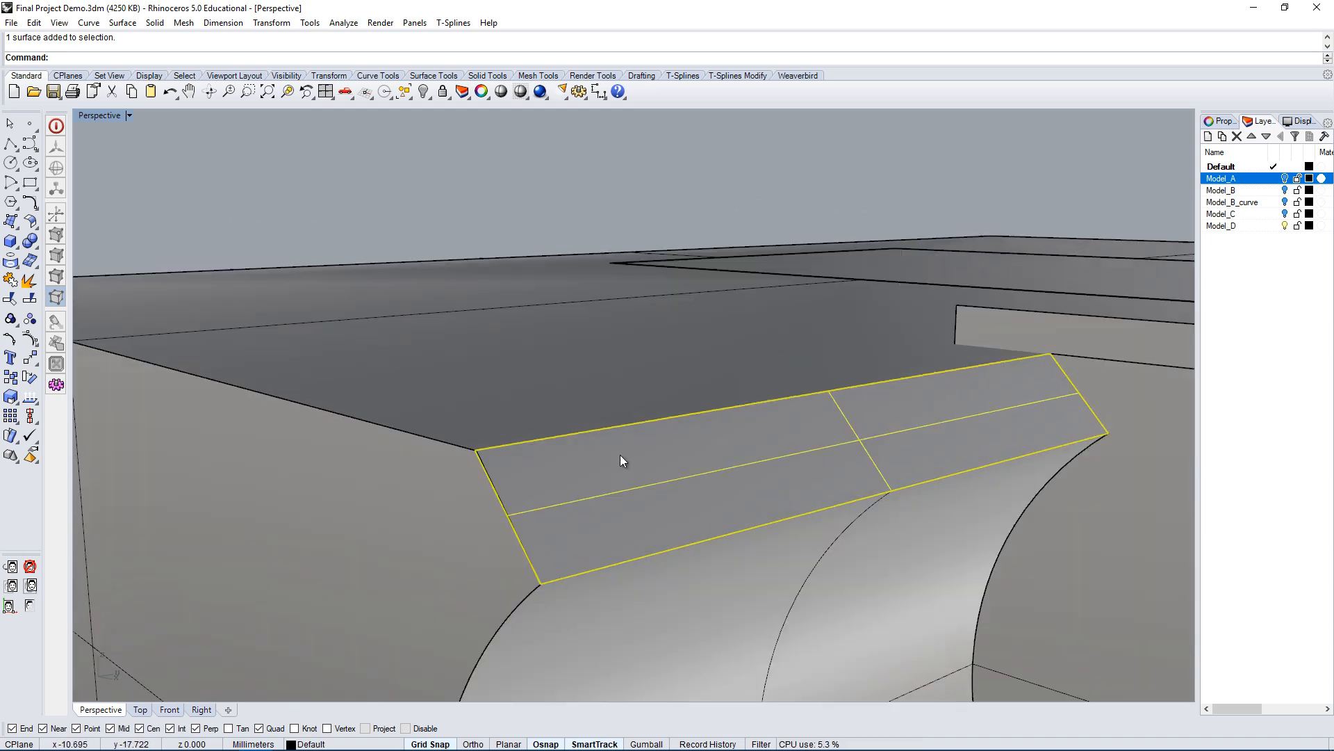
Delete the lofted strip and undo back to the stretched sloped ledge.
key(Delete)
right_drag(731, 515, 998, 452)
key(ctrl+z)
key(ctrl+z)
key(ctrl+z)
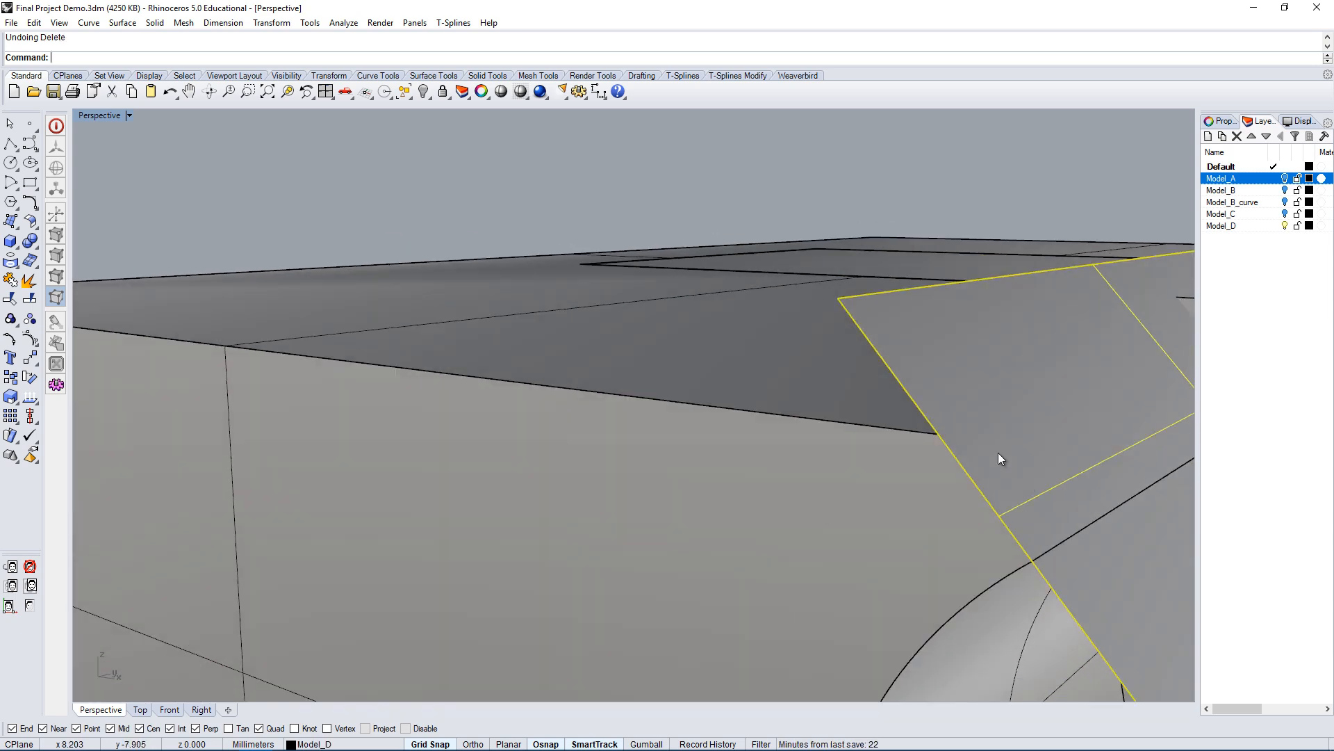
scroll(998, 448, up, 4)
scroll(965, 445, down, 5)
scroll(960, 447, up, 1)
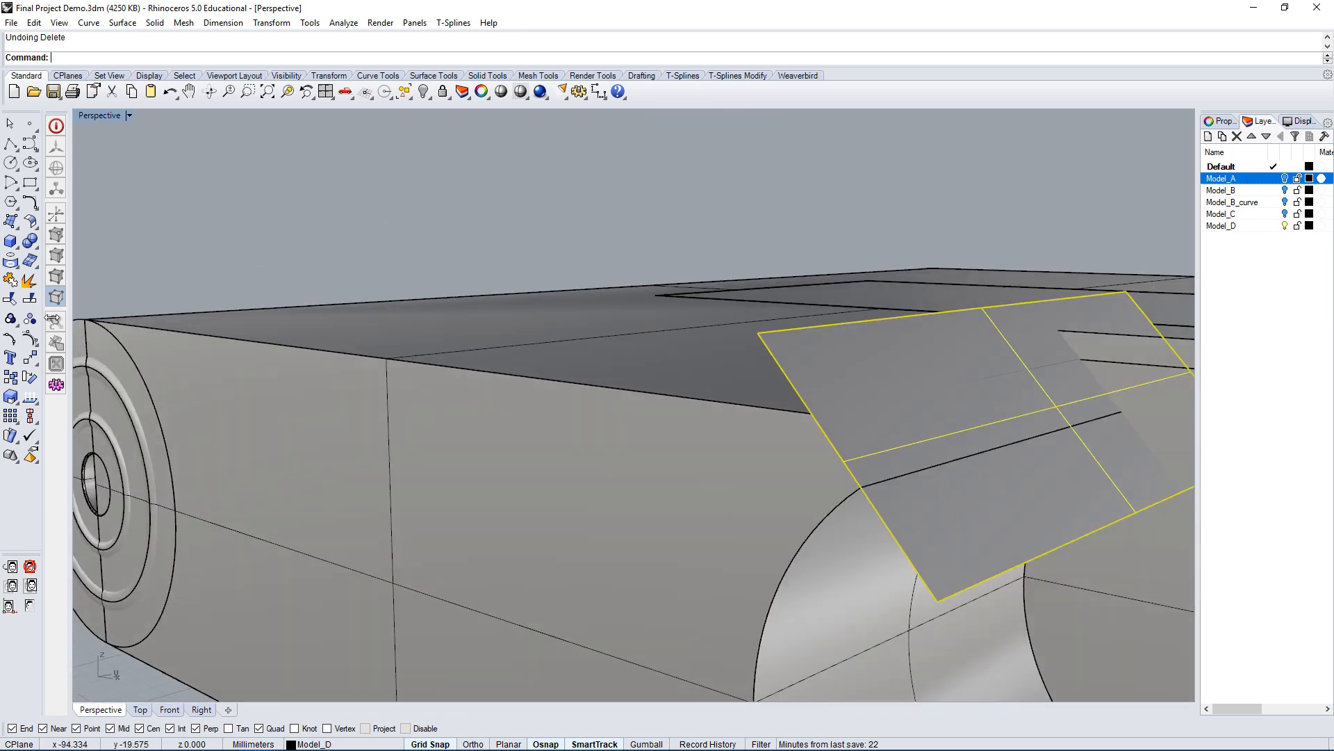
Show the stretched sloped ledge's control points and rebuild the ledge with point counts of 3 in U and 3 in V.
click(29, 221)
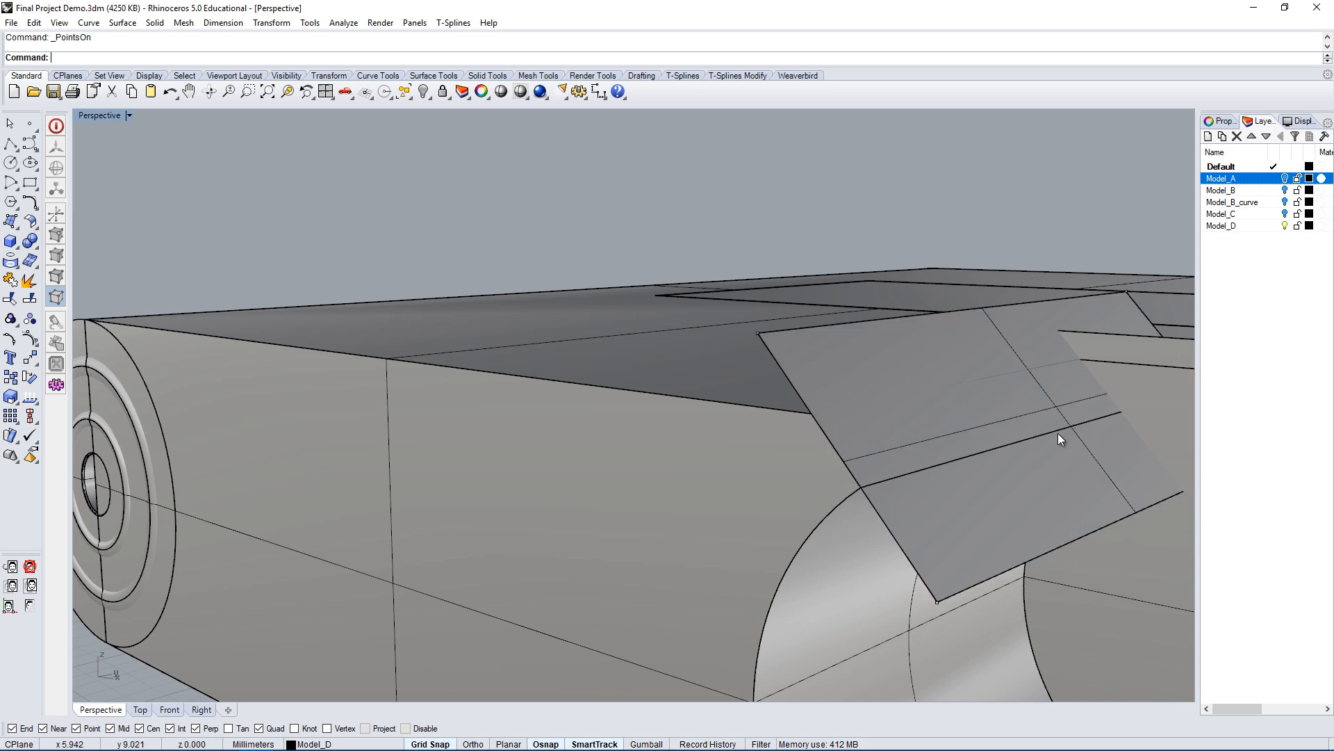
right_drag(1058, 433, 876, 427)
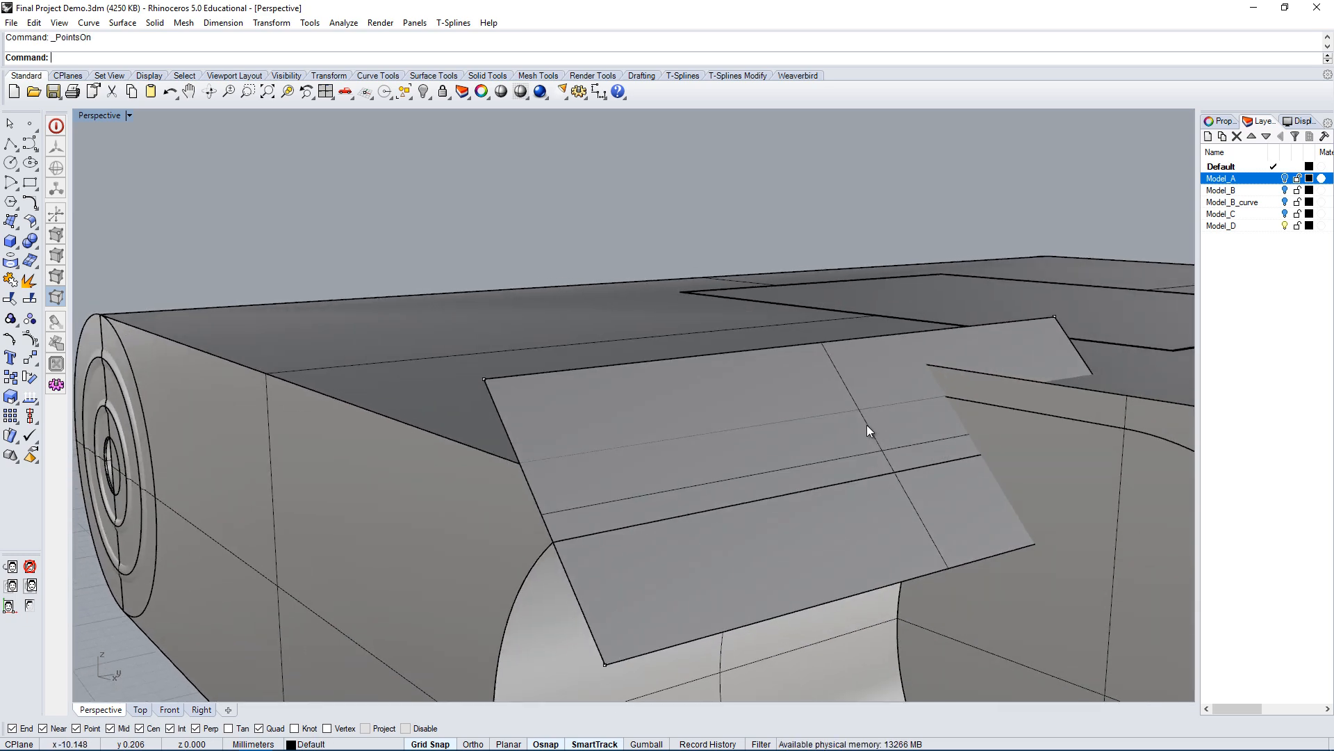
click(847, 408)
text(Rebuild)
key(Return)
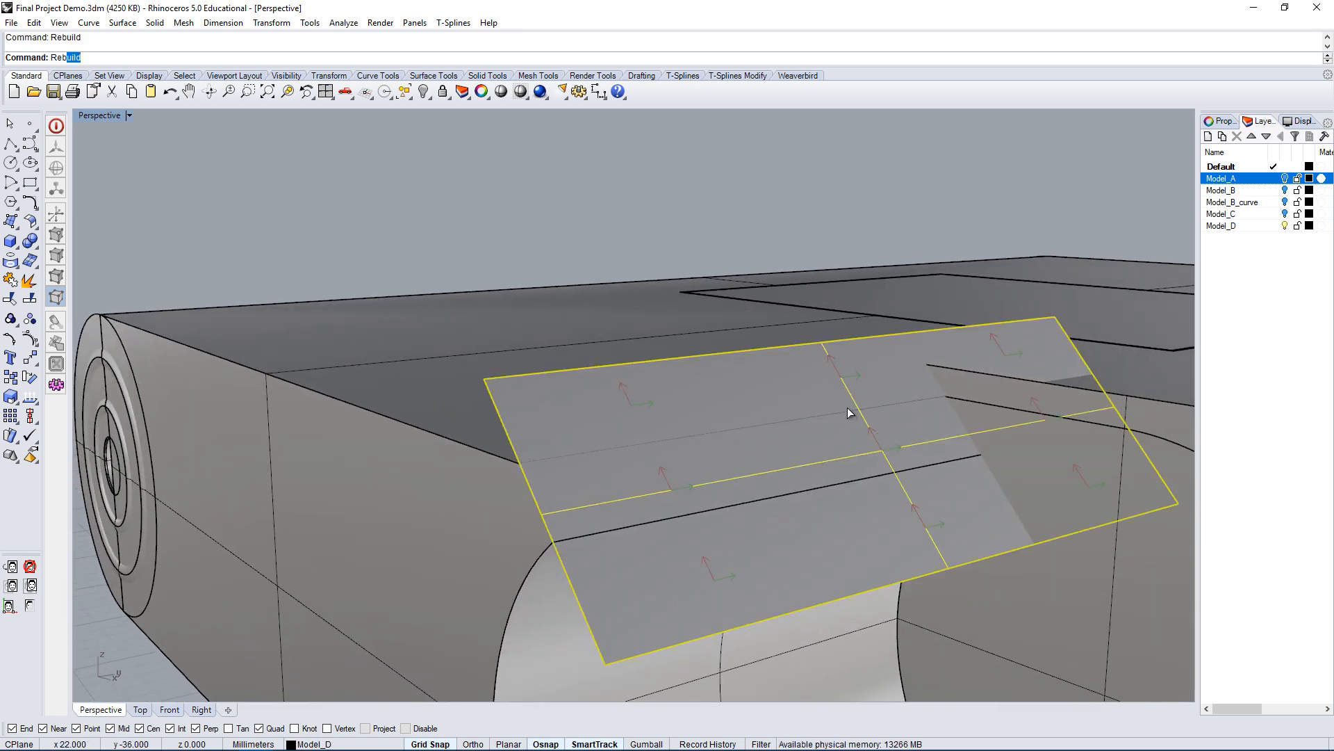
click(810, 340)
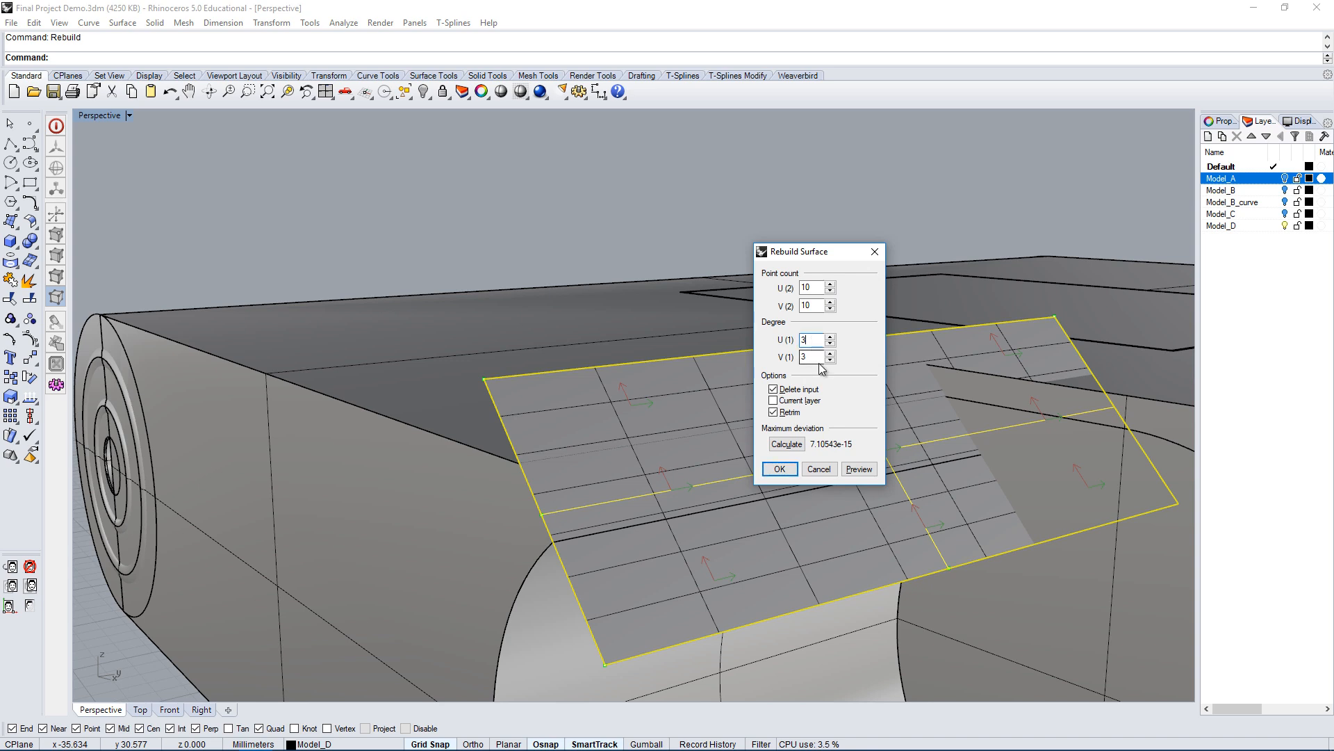
double_click(811, 286)
text(3)
key(Tab)
text(3)
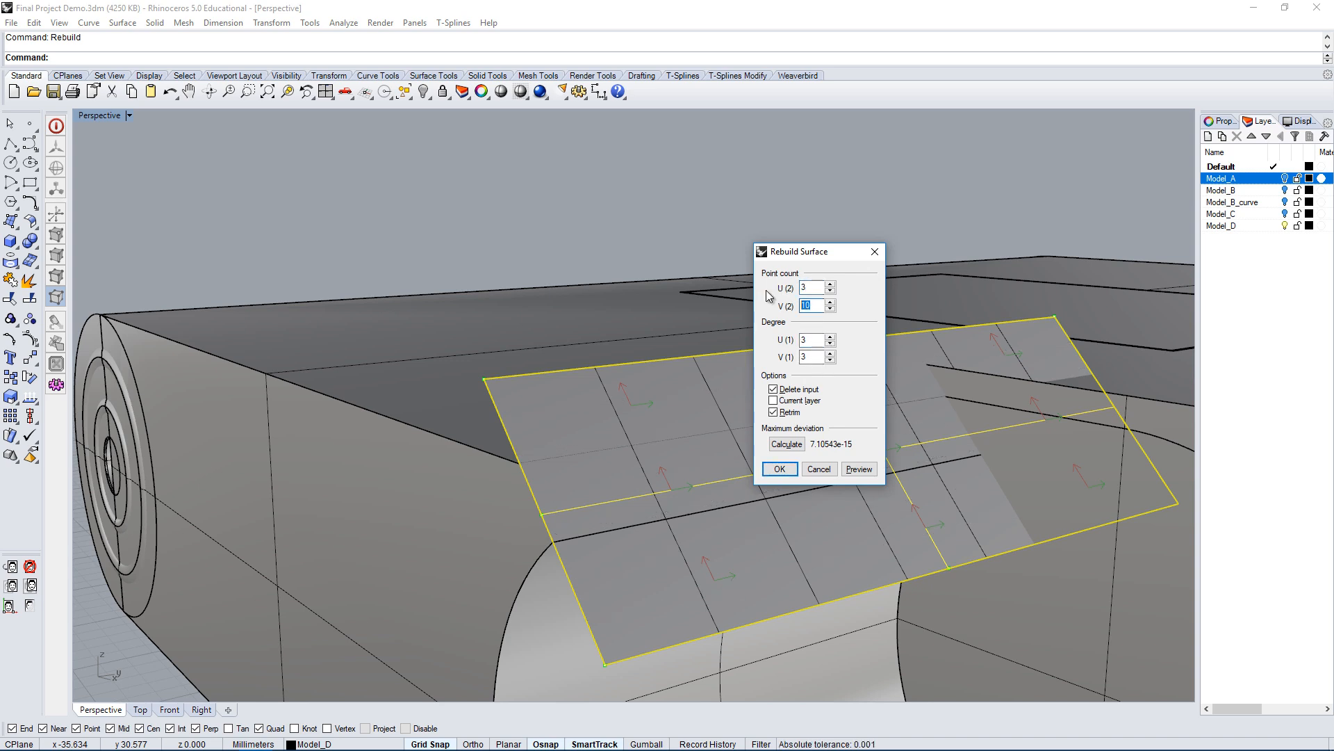
key(Tab)
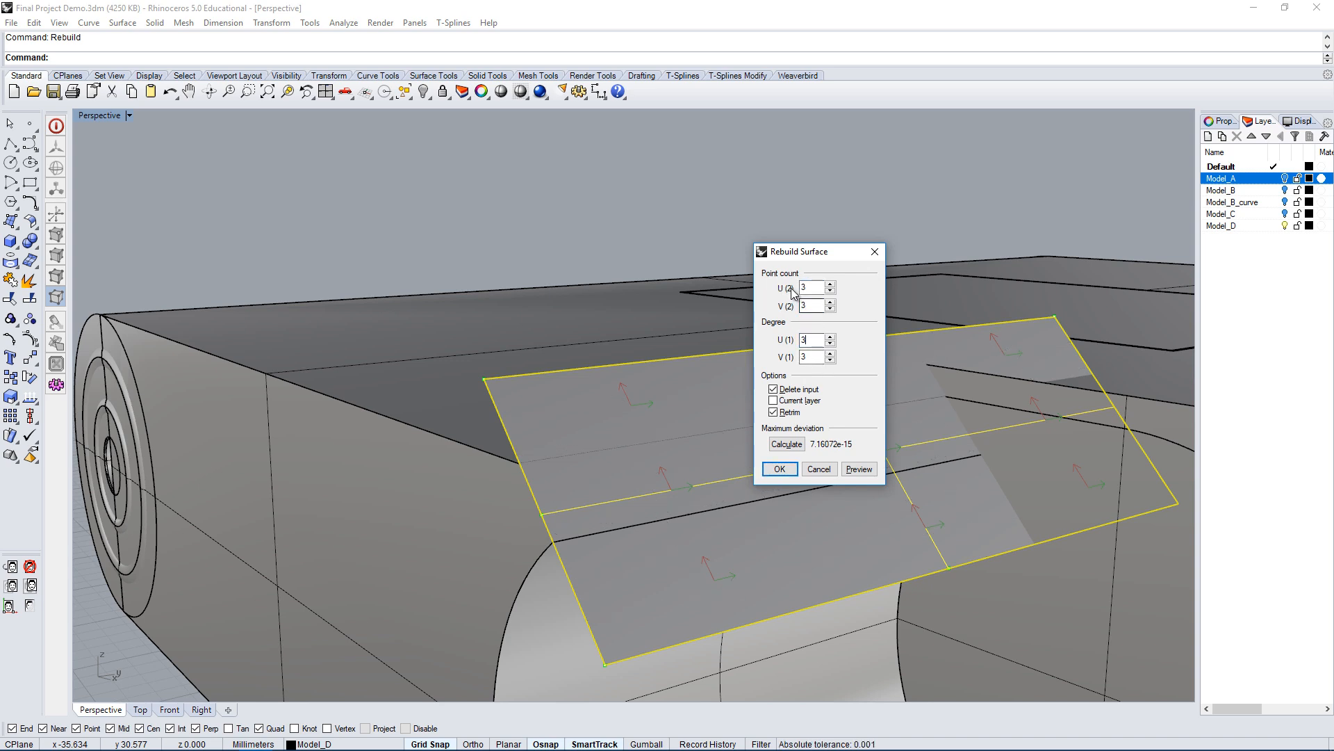
click(857, 469)
click(797, 474)
Remove all trims from the body's top surface with UntrimAll.
scroll(737, 497, up, 4)
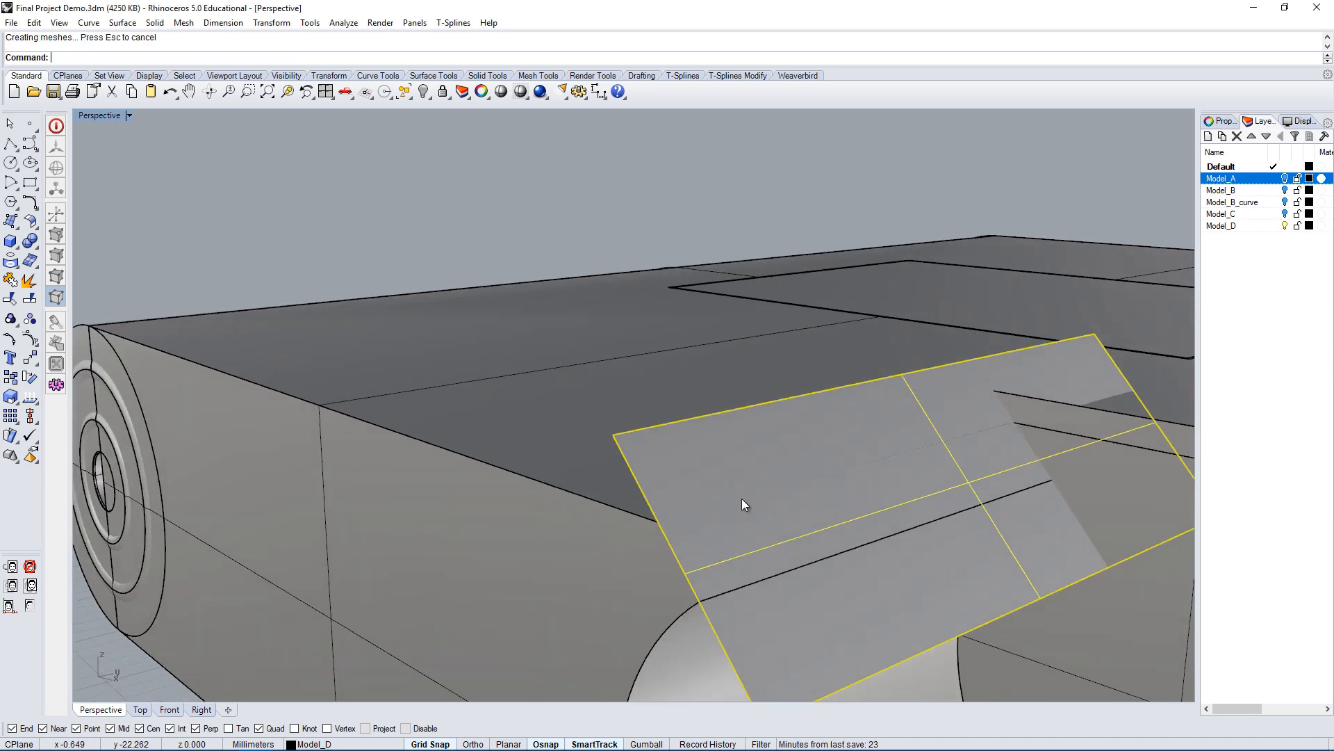
right_drag(741, 511, 778, 467)
click(769, 477)
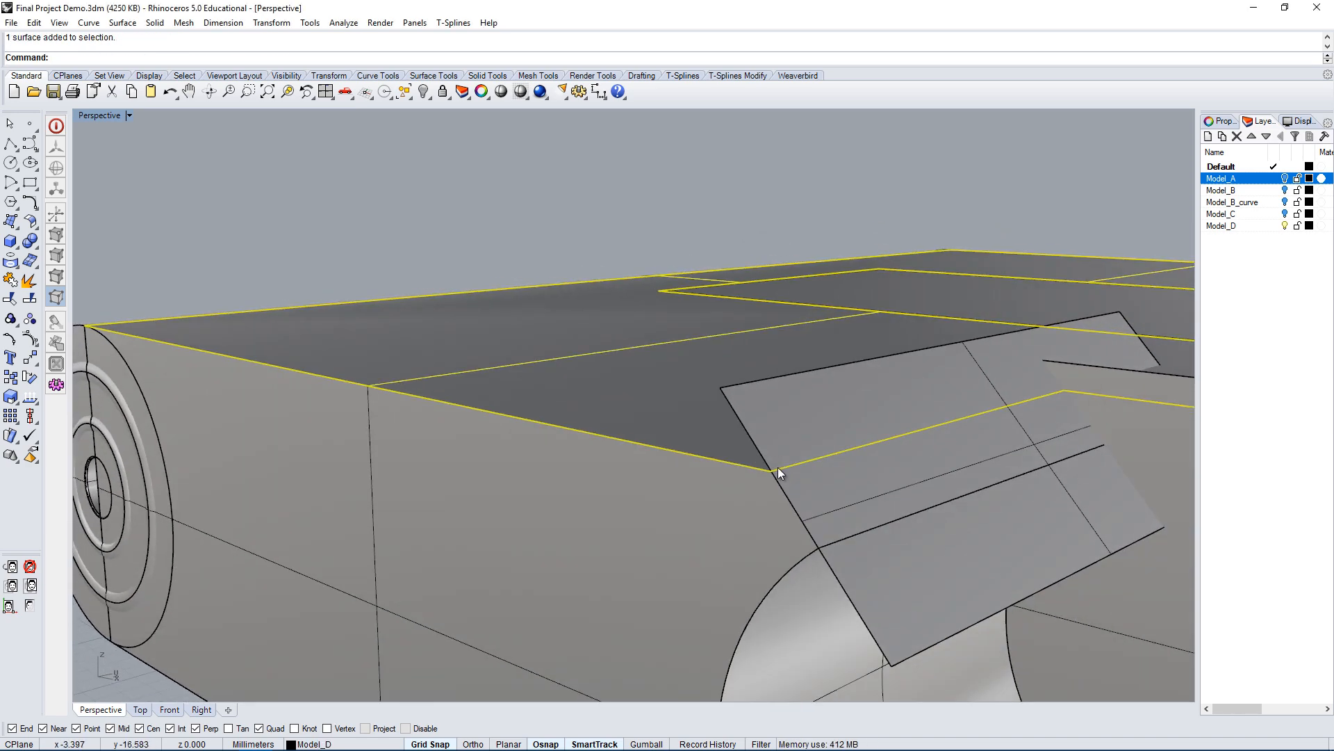
text(UntrimAll)
key(Return)
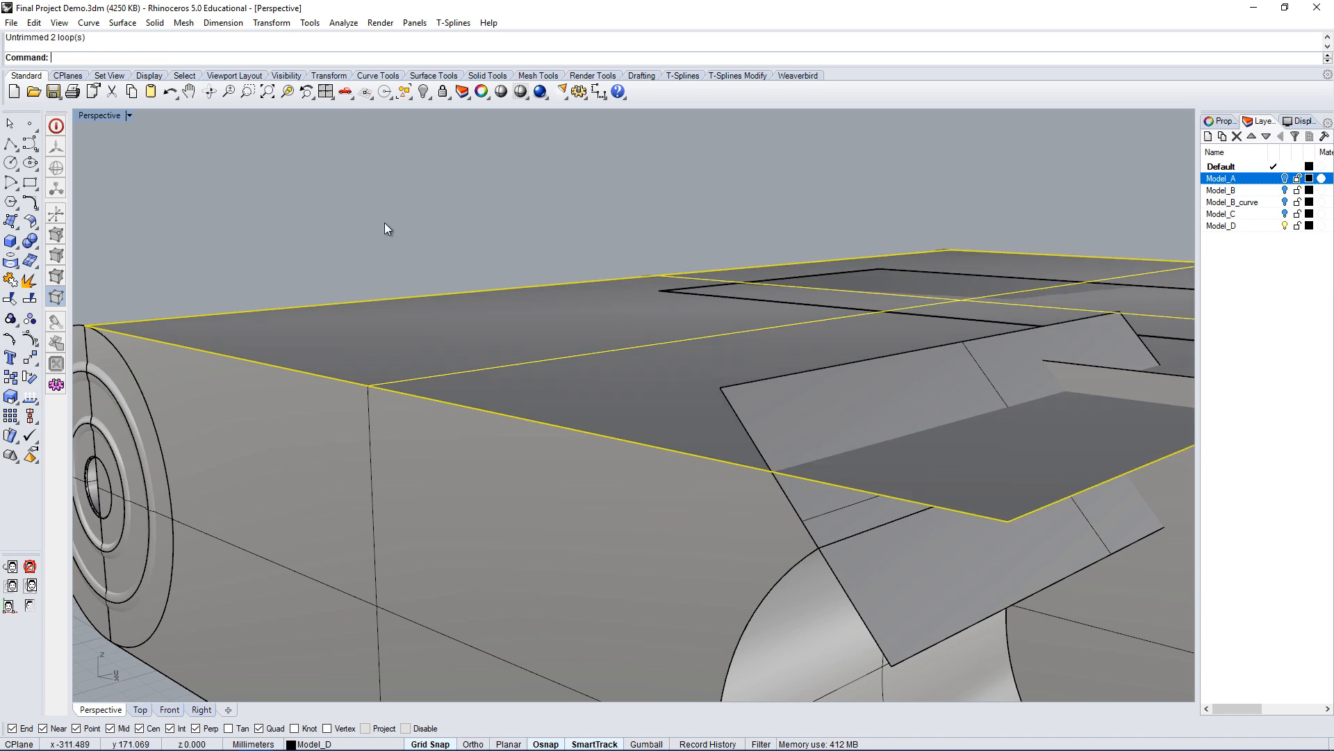
click(460, 256)
Trim the square end plane's outer corners, using the curved notch wall, thin lower strip, outer cylinder, bottom and top surfaces as cutters.
scroll(893, 497, down, 5)
click(897, 438)
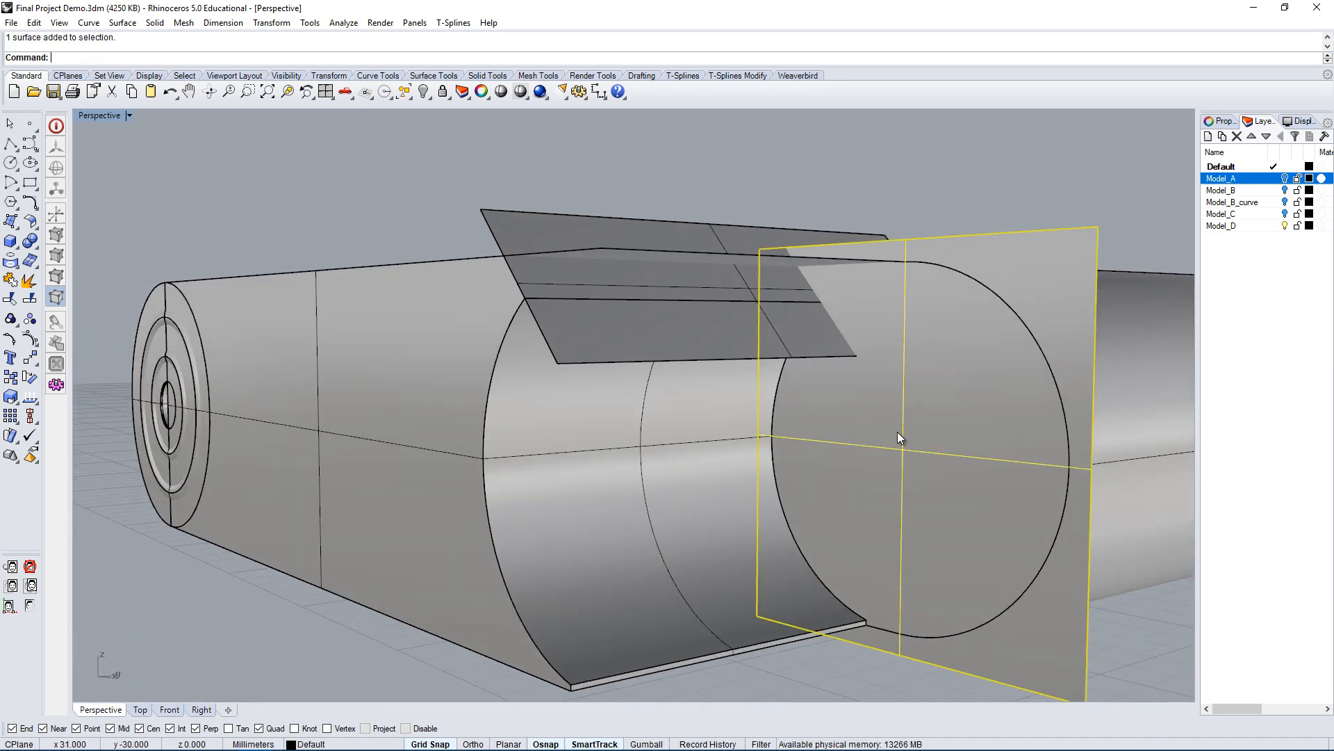
scroll(852, 348, up, 3)
scroll(890, 355, down, 4)
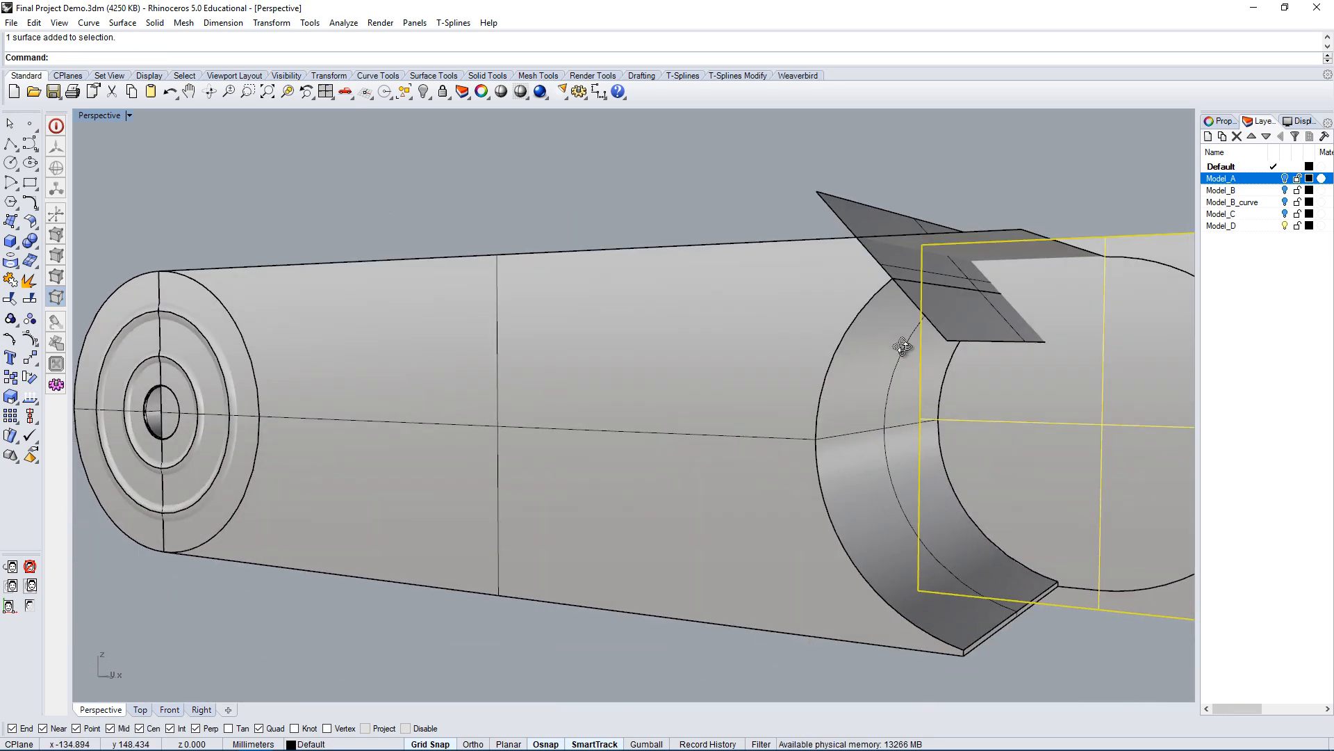
click(888, 426)
scroll(926, 632, up, 4)
scroll(926, 631, up, 5)
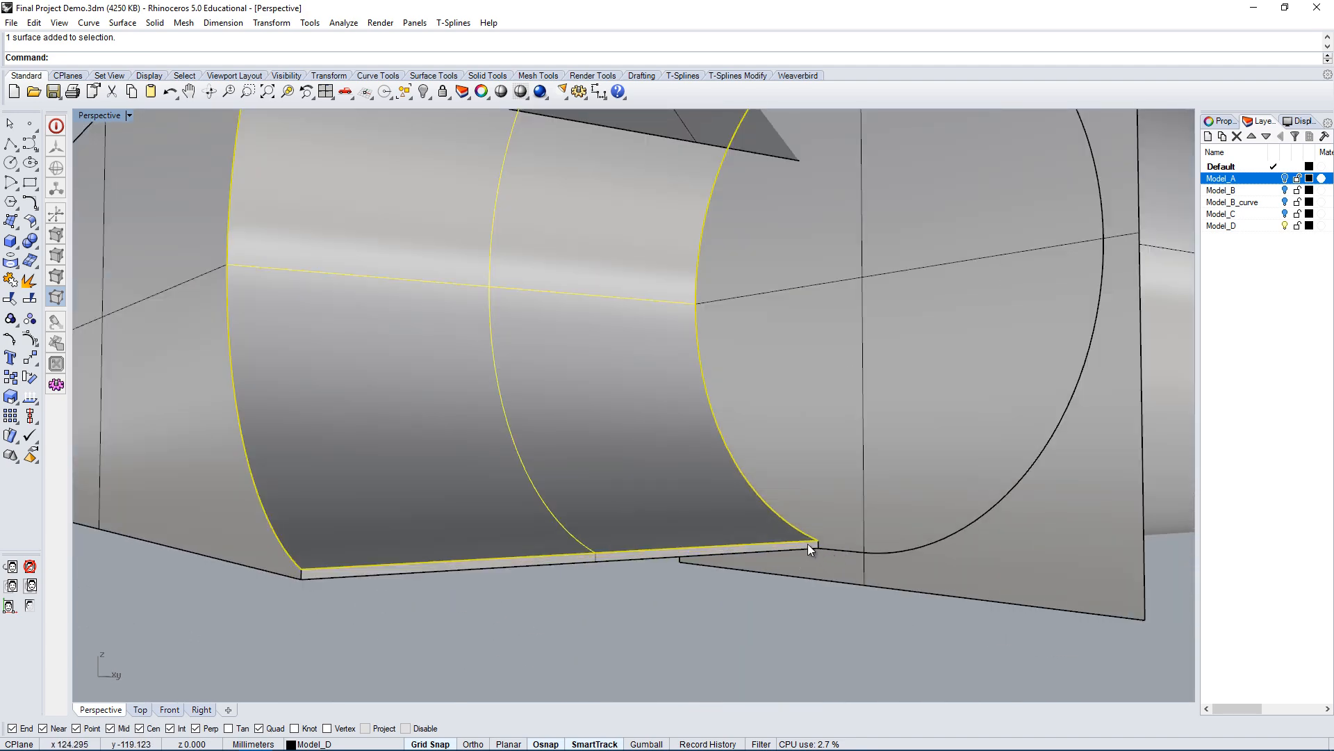
shift+click(981, 518)
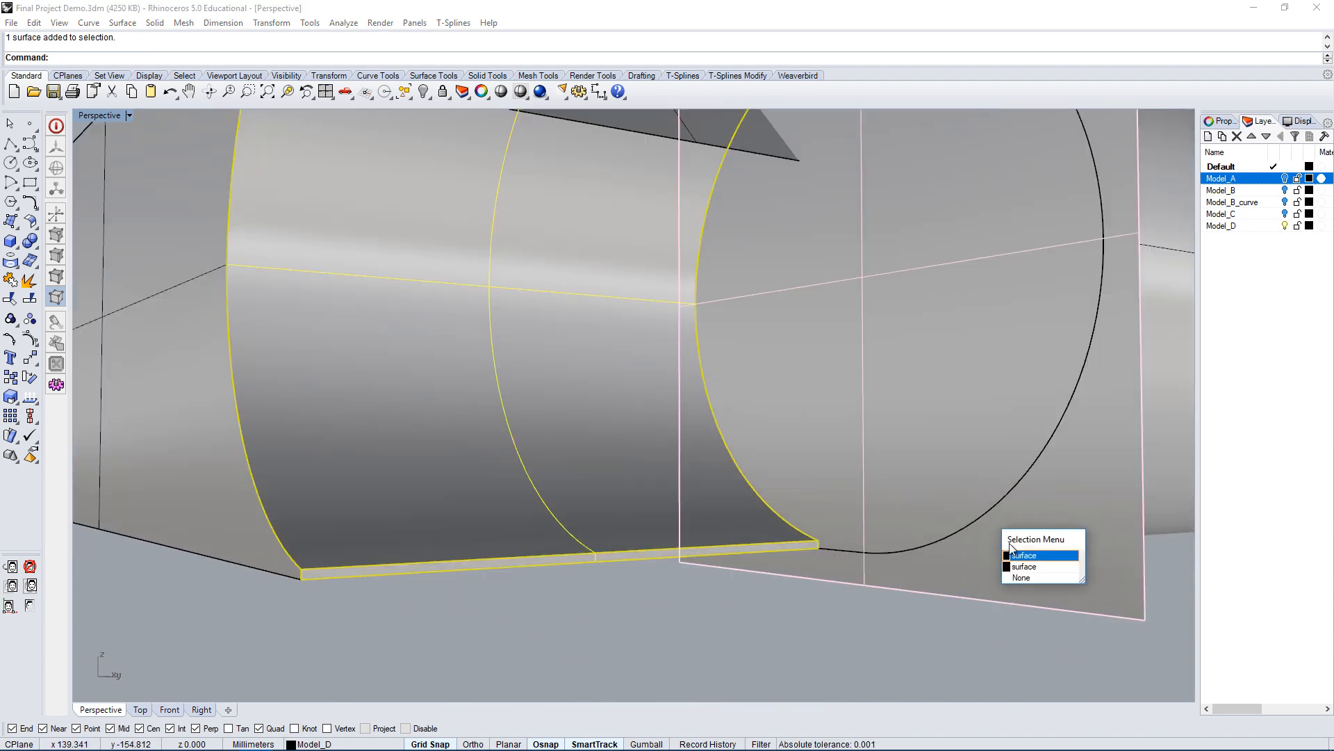
click(1025, 566)
right_drag(1025, 567, 969, 394)
shift+click(968, 395)
scroll(943, 406, down, 6)
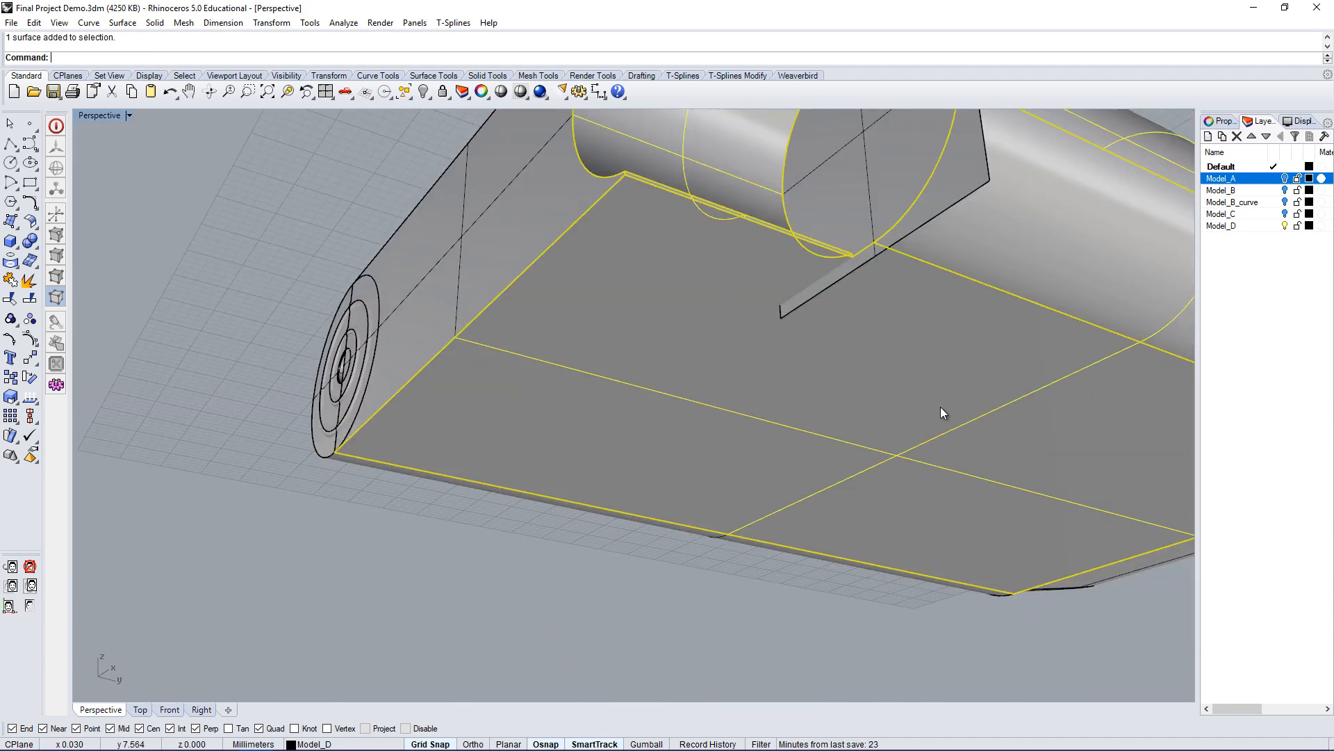
right_drag(869, 408, 1003, 482)
shift+click(962, 377)
scroll(920, 464, up, 3)
text(Trim)
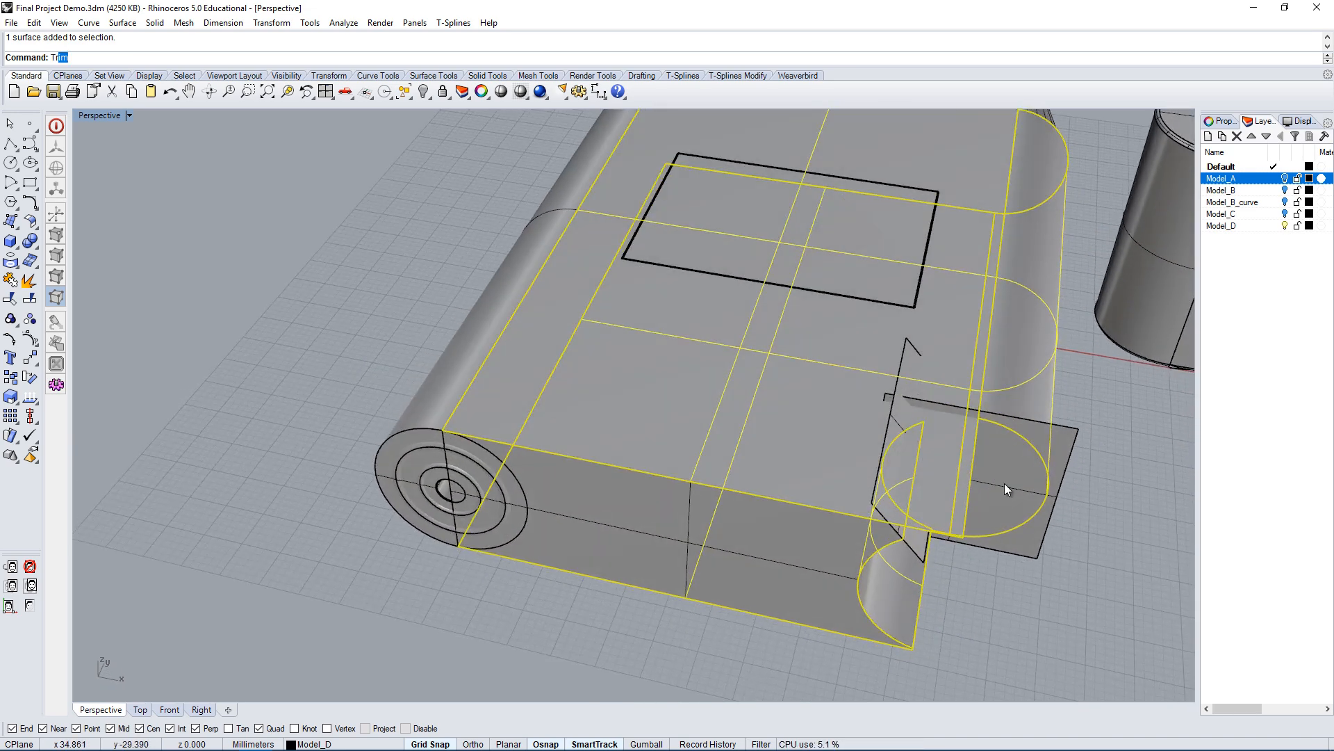
key(Return)
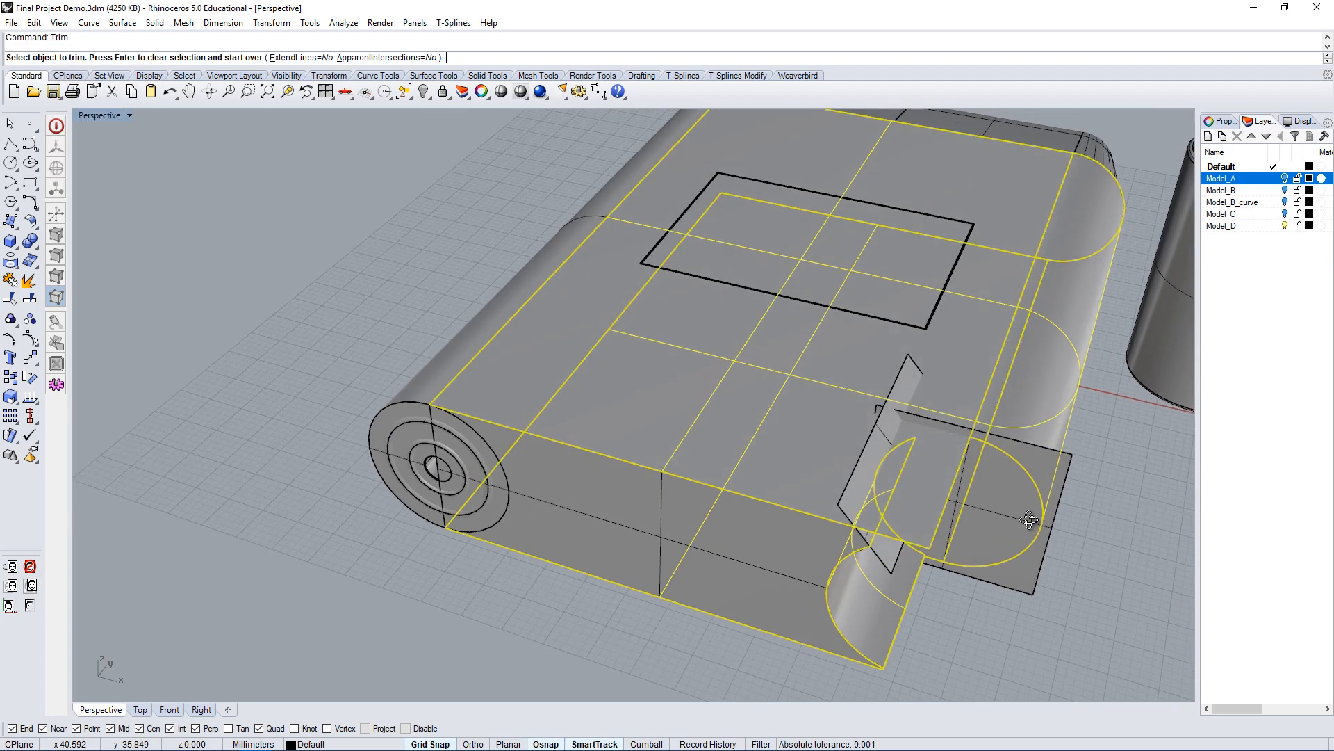
right_drag(1048, 518, 411, 233)
Try to trim the end plane's remaining corner in Ghosted display, undo that cut and leave the Trim command.
click(96, 119)
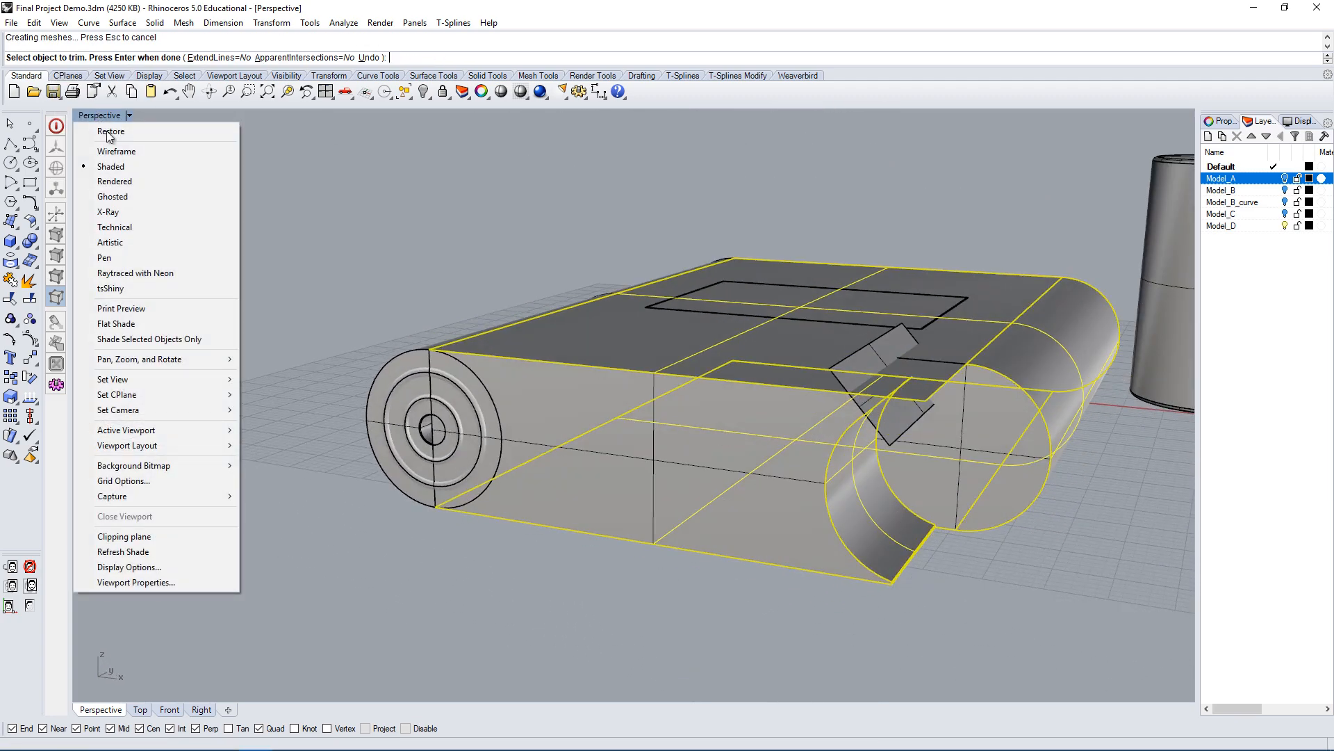
click(142, 197)
scroll(977, 377, up, 6)
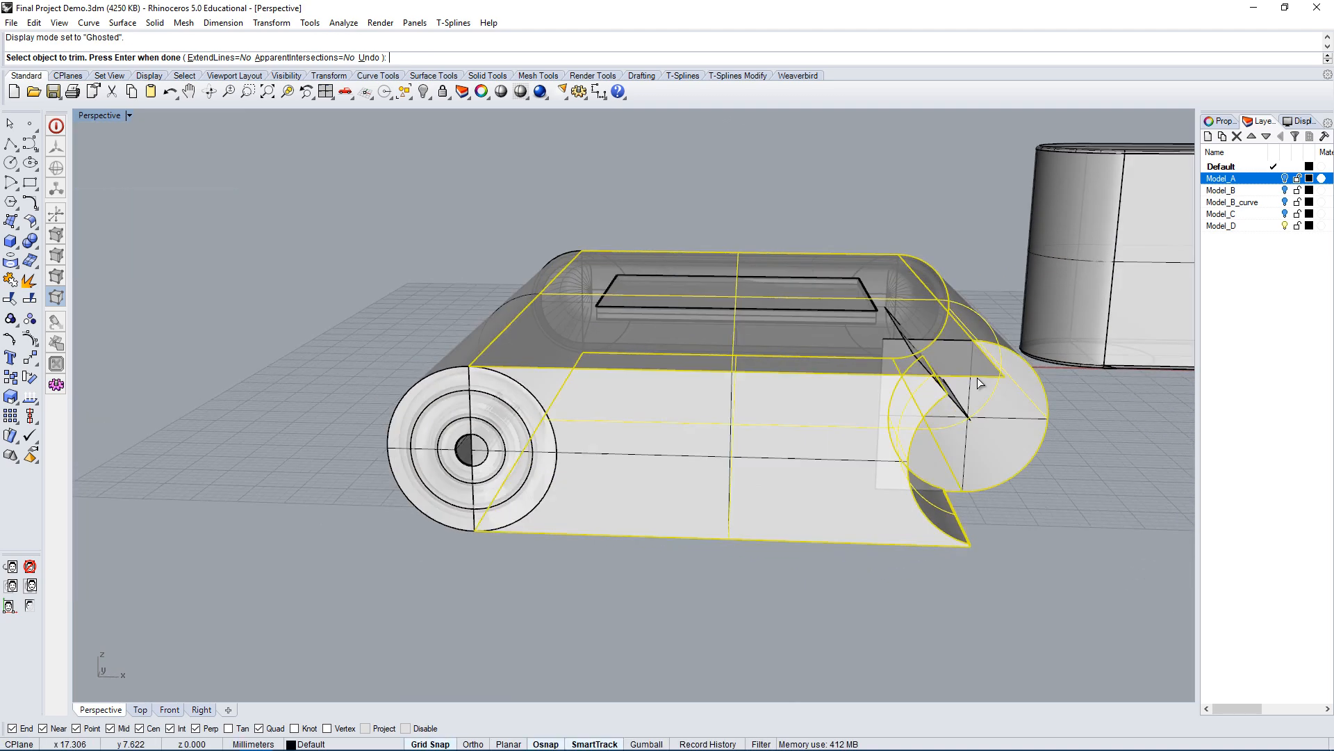
click(885, 328)
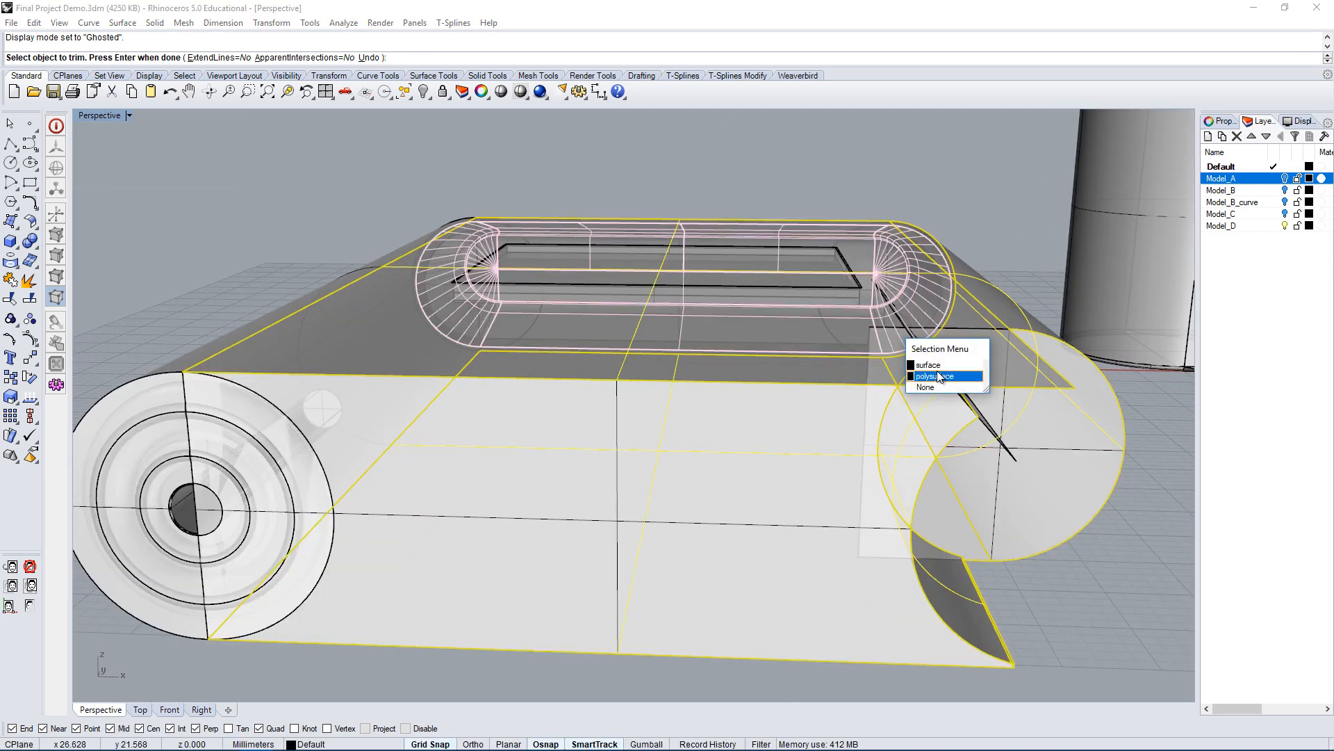
click(931, 365)
right_drag(931, 365, 927, 300)
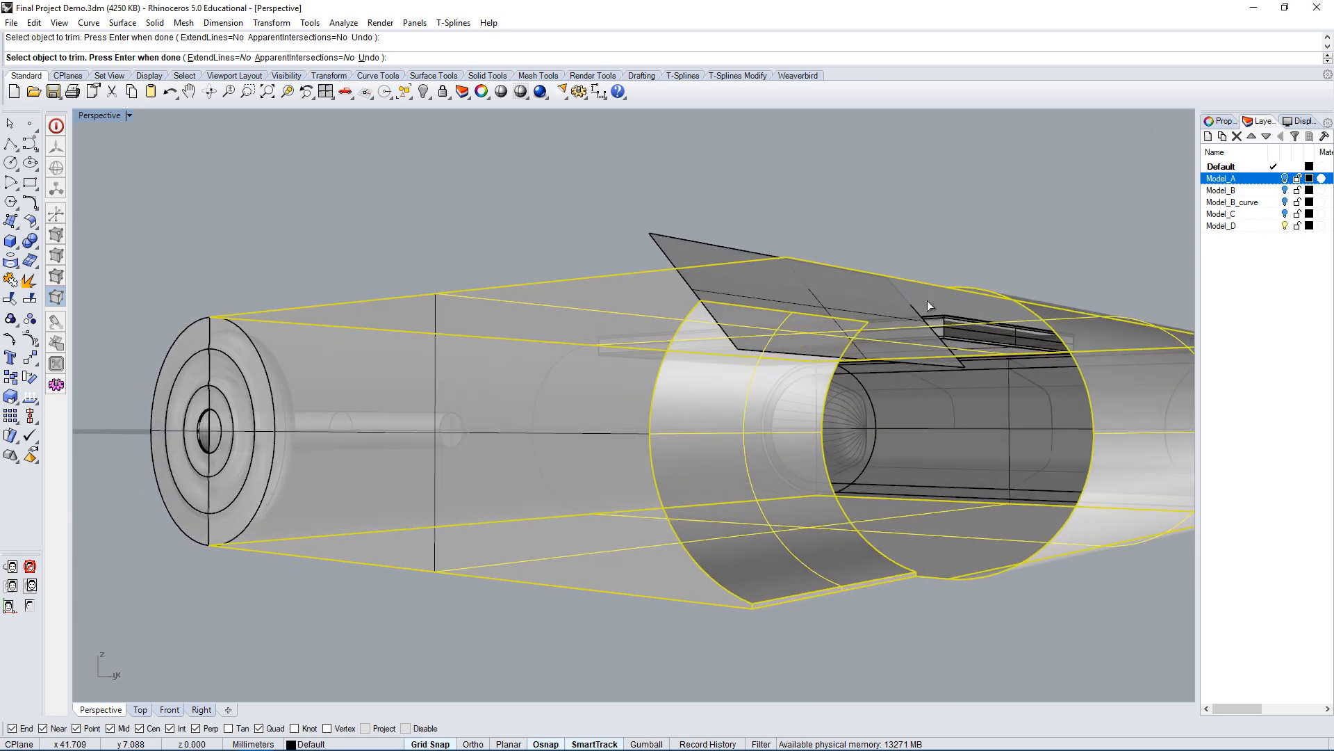
right_drag(848, 311, 846, 448)
key(ctrl+z)
right_click(786, 400)
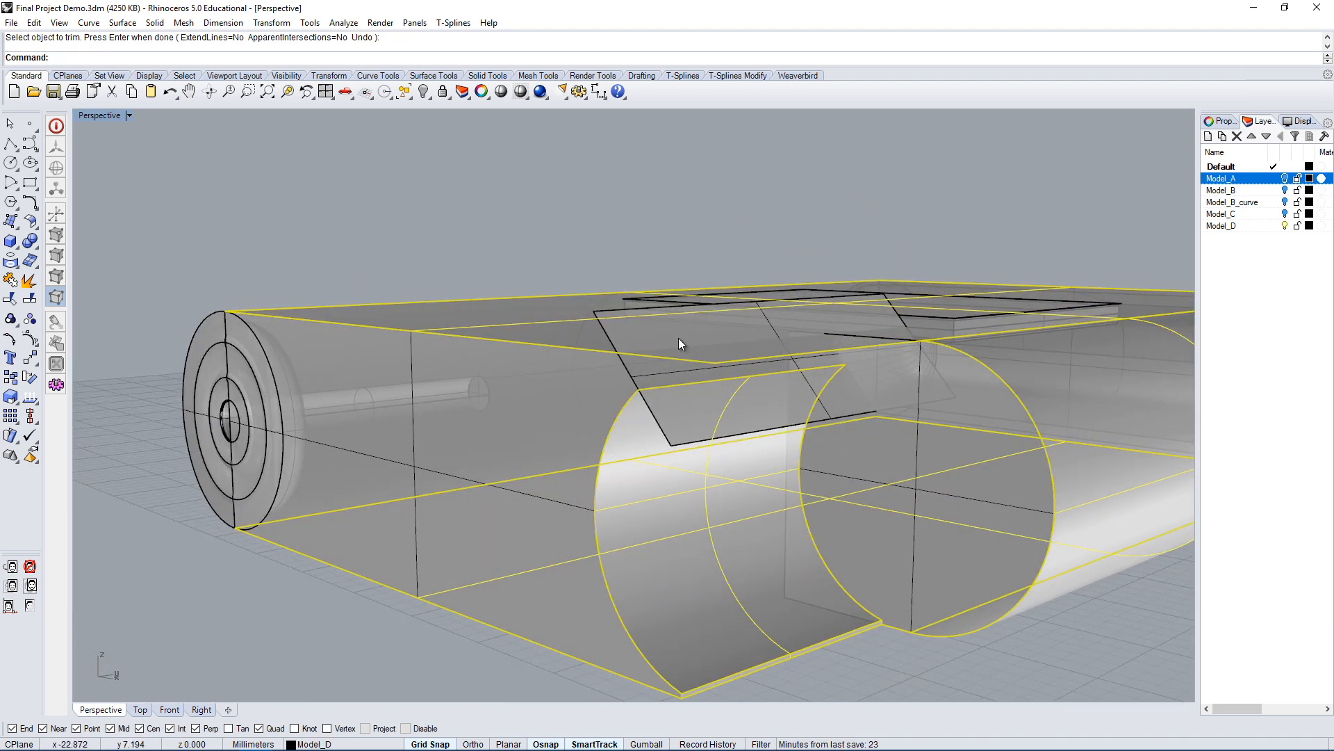
Trim away the end plane's remaining inner corner, adding the sloped ledge to the cutting surfaces.
click(664, 324)
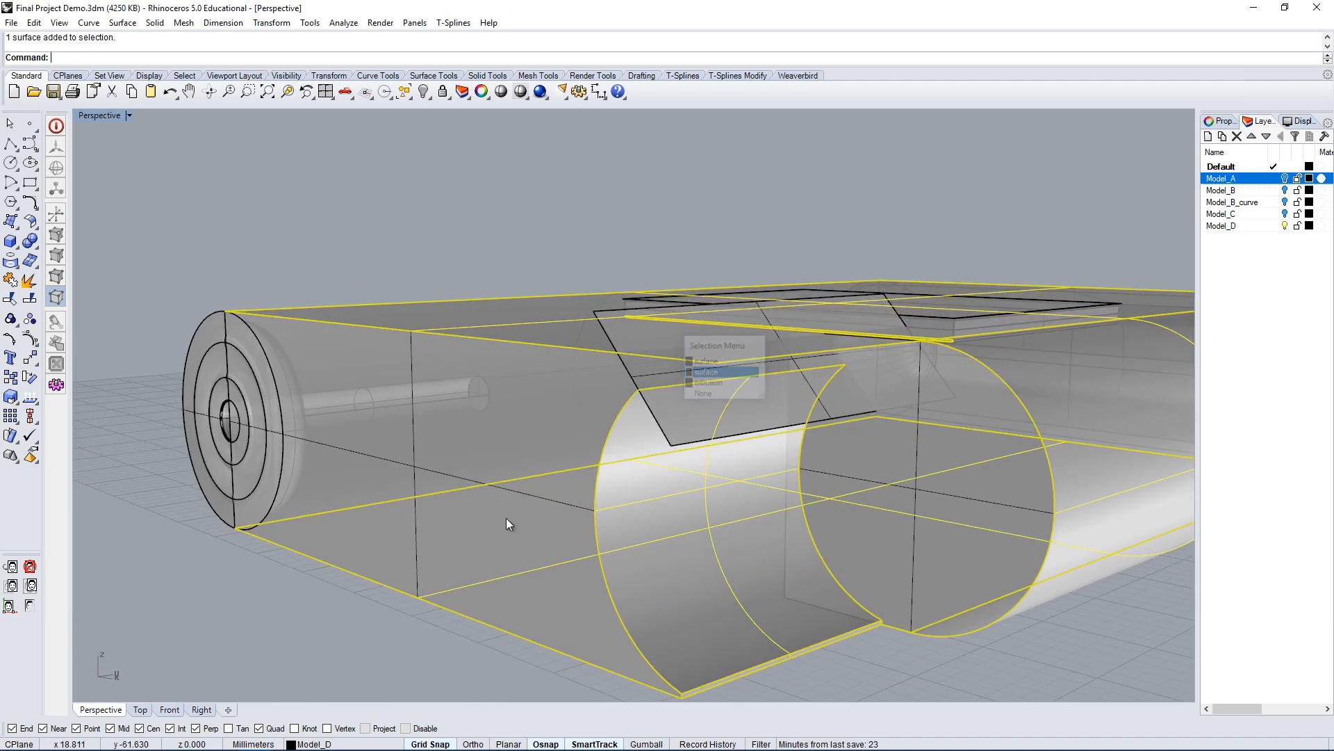
right_drag(506, 518, 389, 550)
shift+click(335, 436)
right_drag(335, 435, 387, 448)
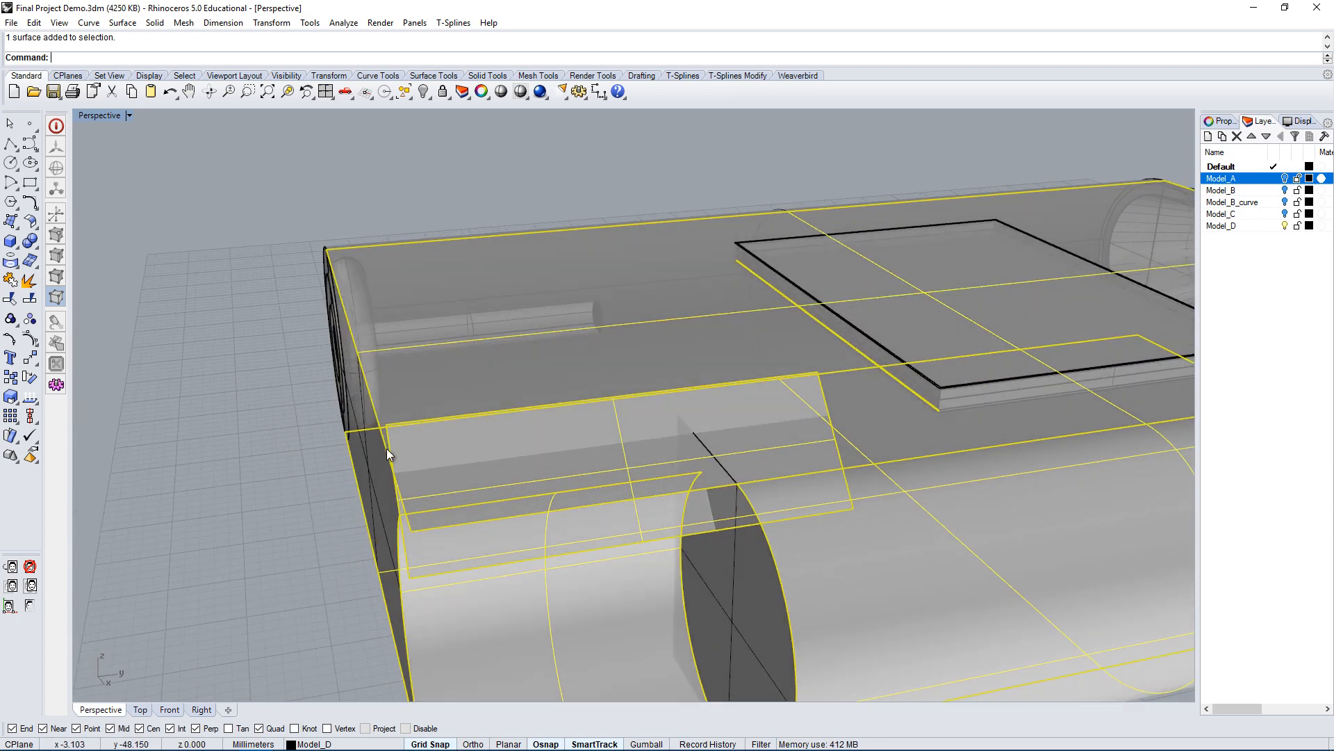
text(Trim)
key(Return)
right_drag(649, 486, 810, 389)
scroll(810, 382, up, 2)
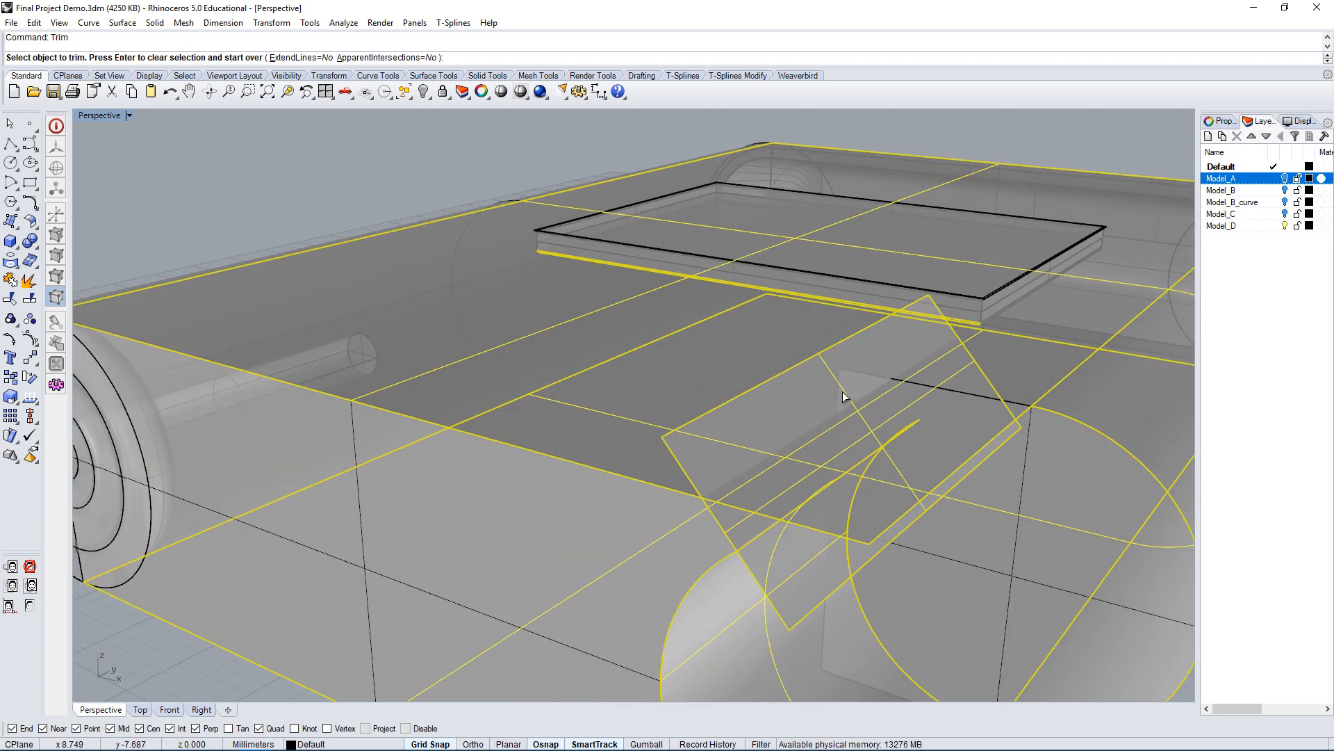
right_drag(907, 410, 925, 416)
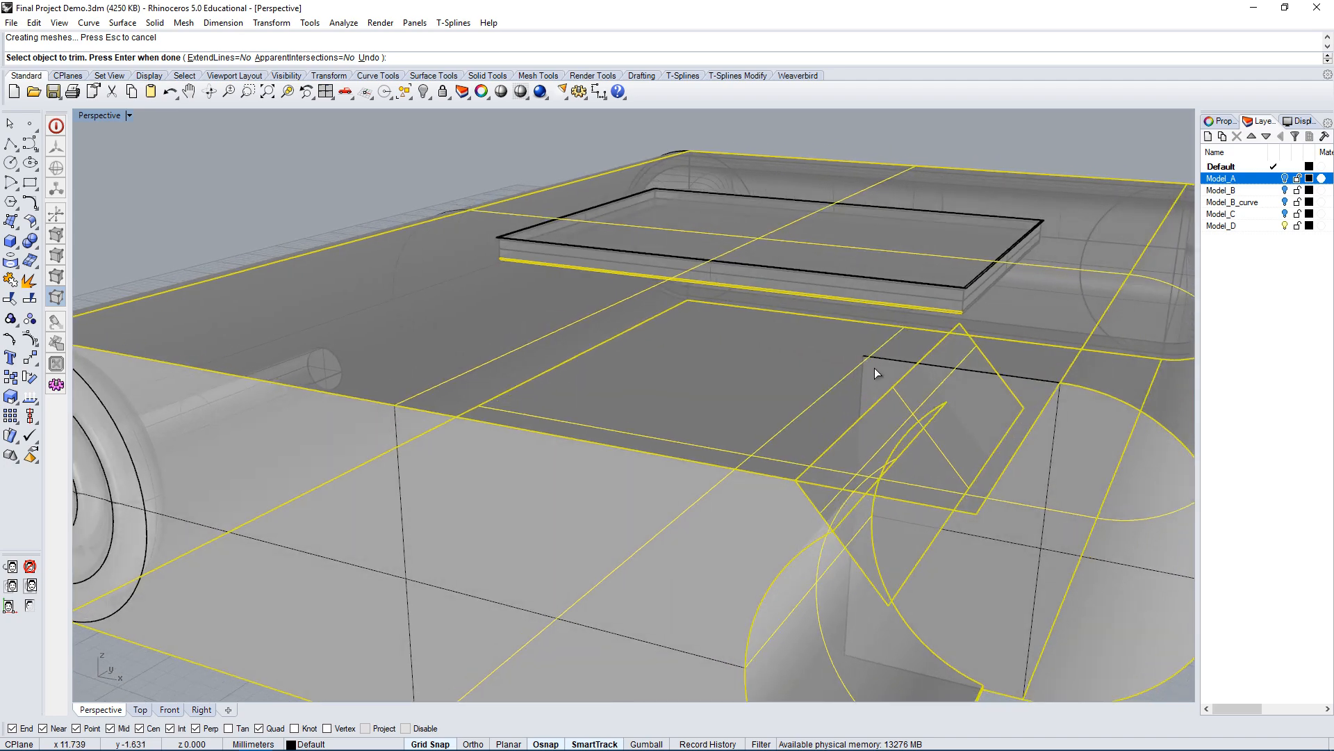
click(875, 361)
right_drag(1090, 435, 912, 469)
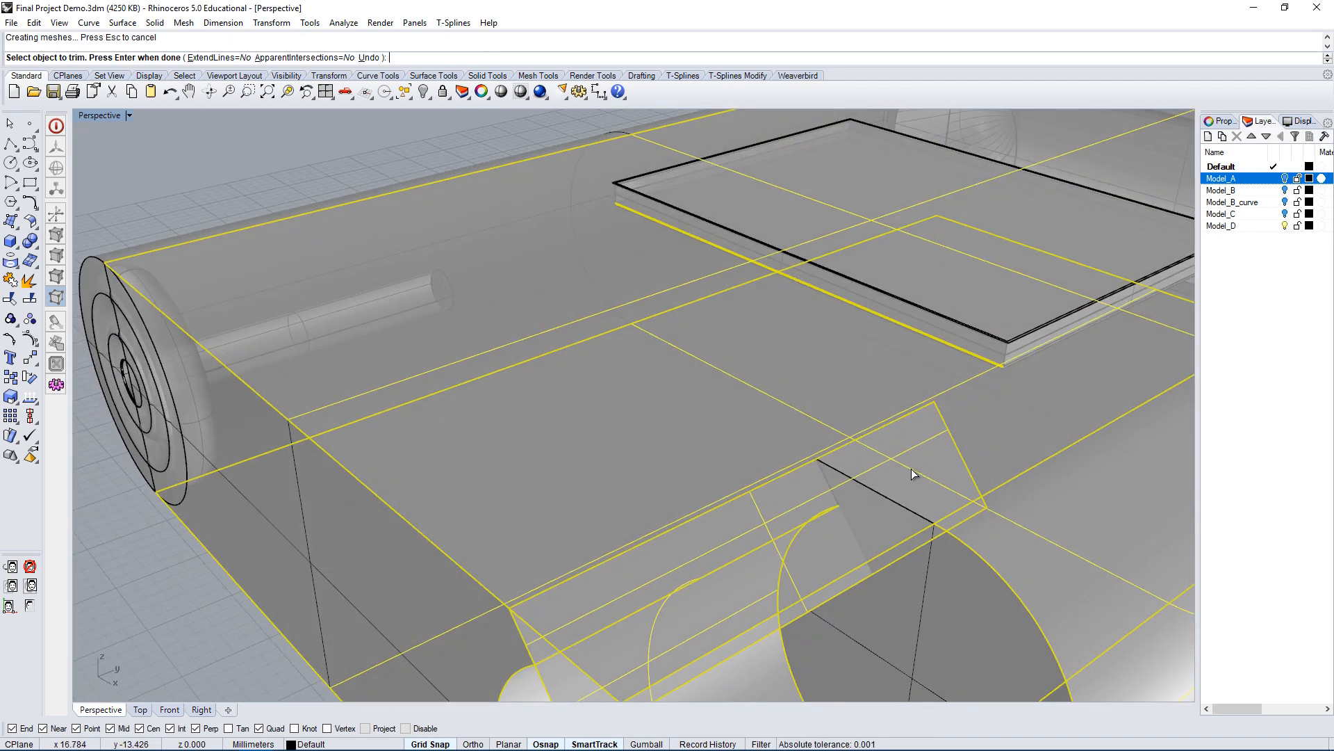
Return the perspective viewport to Shaded display, check the trimmed notch and end the Trim command.
middle_click(942, 482)
click(943, 466)
scroll(869, 393, down, 3)
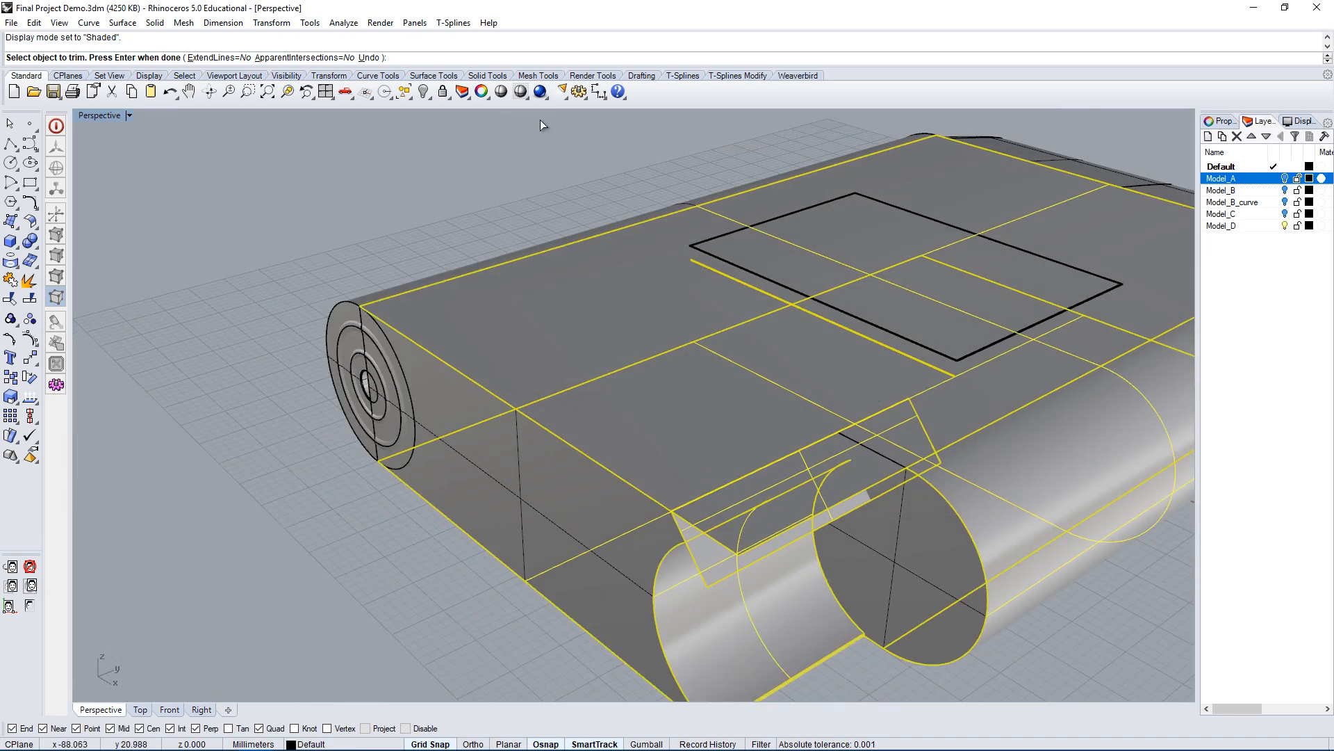
click(129, 115)
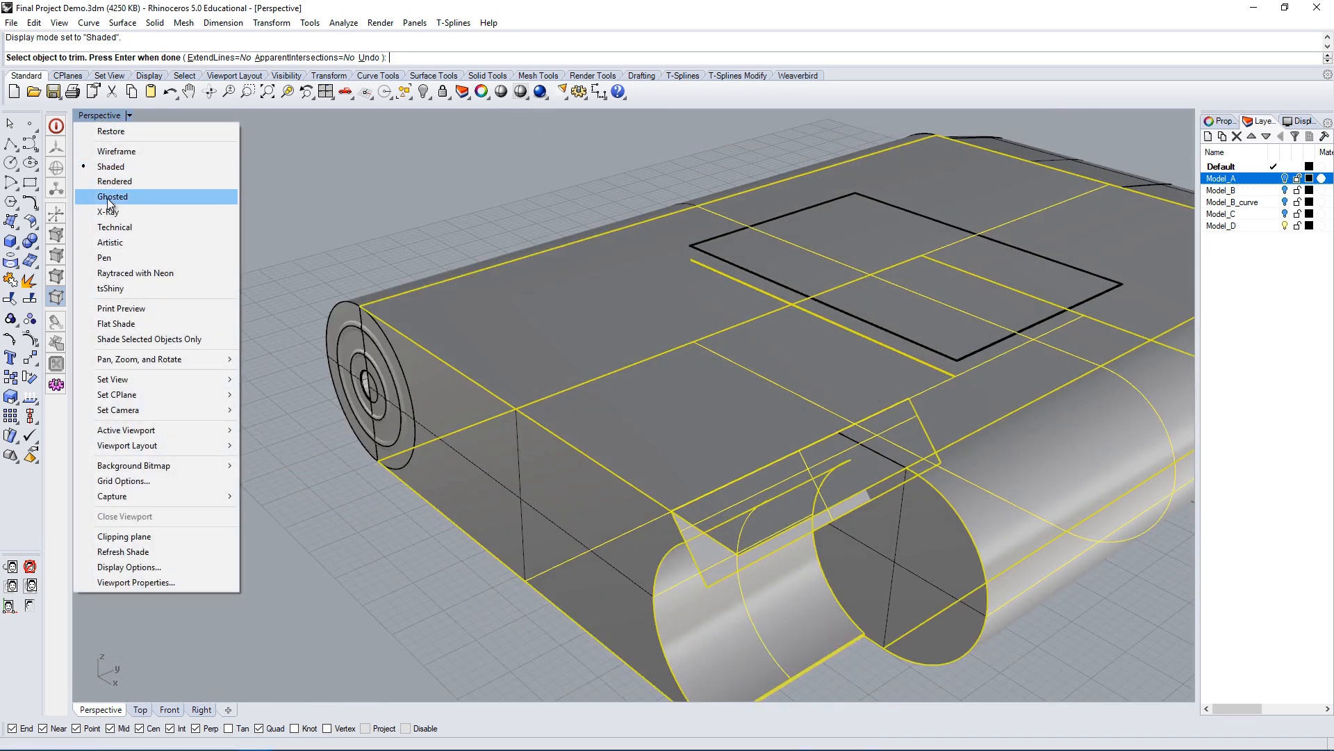
click(132, 170)
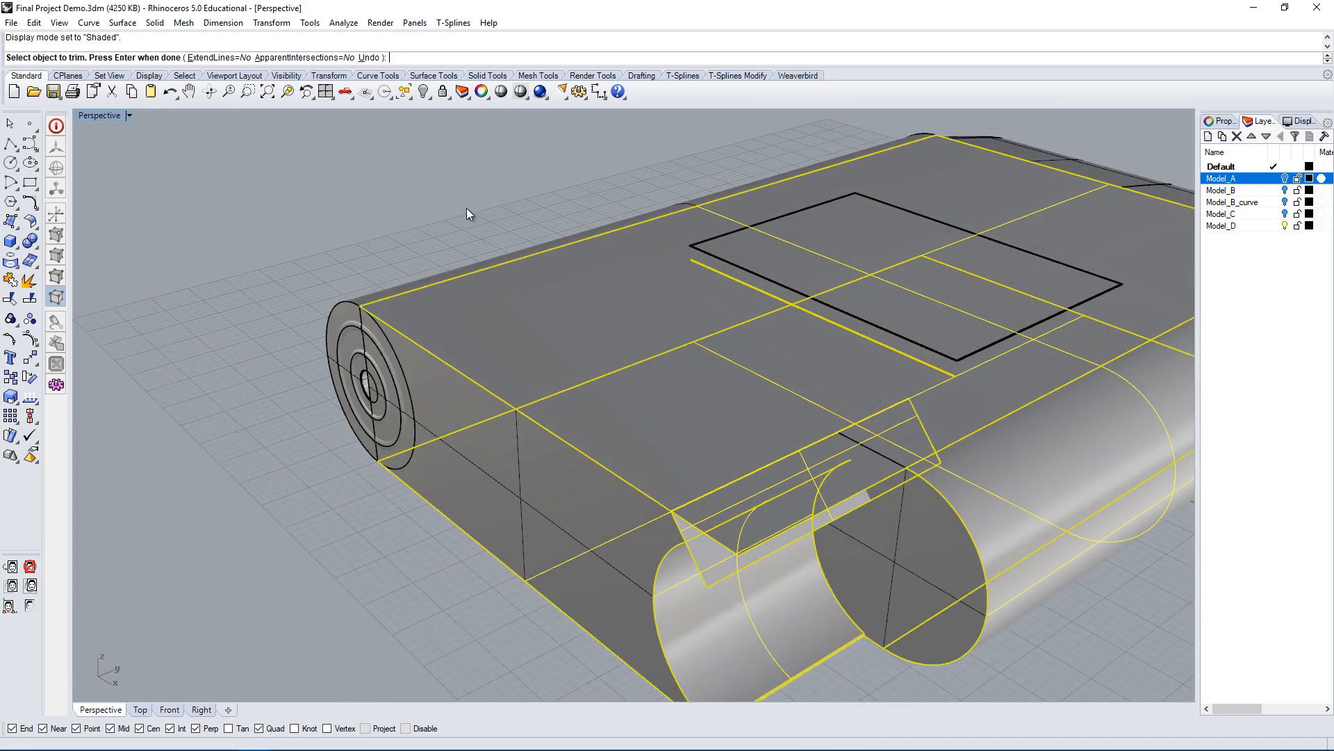
mouse_move(466, 207)
right_down()
mouse_move(499, 270)
mouse_move(795, 381)
right_up()
right_drag(965, 623, 815, 339)
right_drag(957, 417, 1040, 534)
right_click(1080, 594)
right_drag(1079, 594, 877, 391)
Trim the sloped ledge's overhanging pieces against the end plane, curved notch wall, side and top surfaces, switching to Ghosted display.
click(878, 390)
click(861, 507)
right_drag(860, 512, 721, 349)
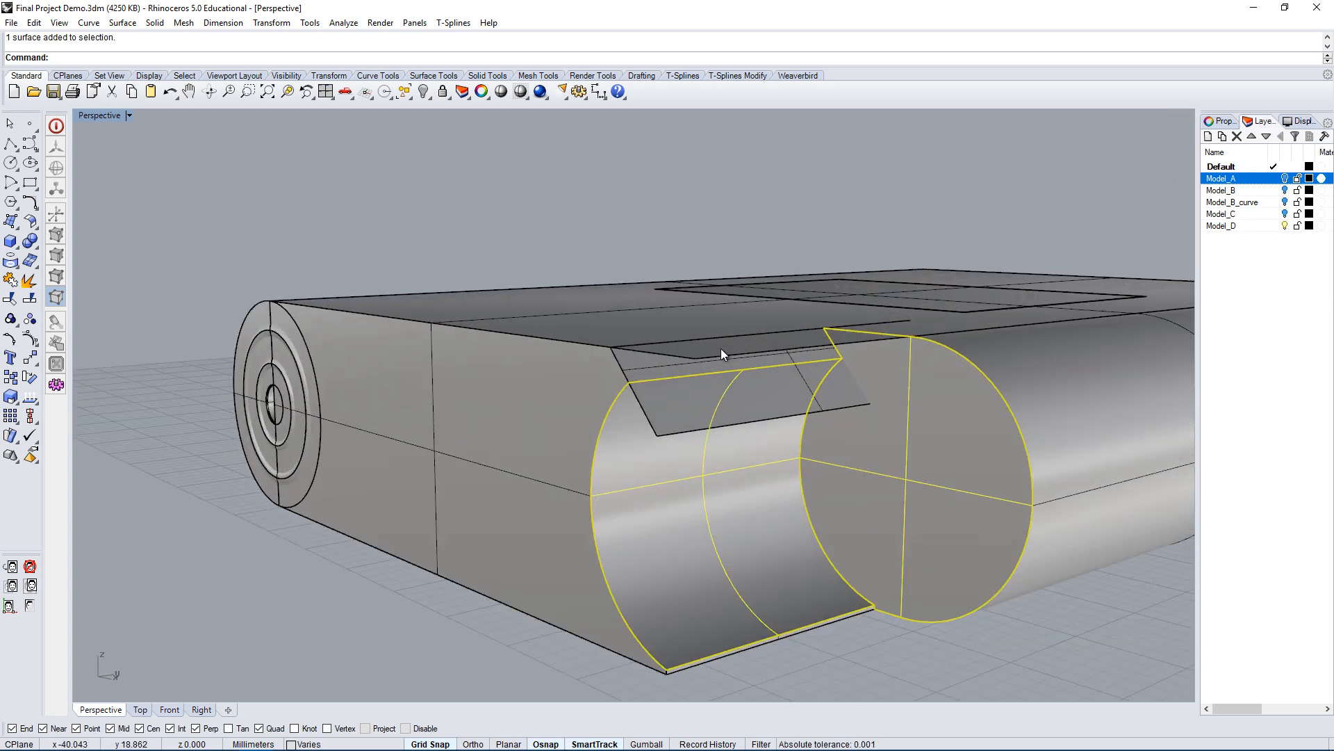
shift+click(565, 394)
shift+click(615, 317)
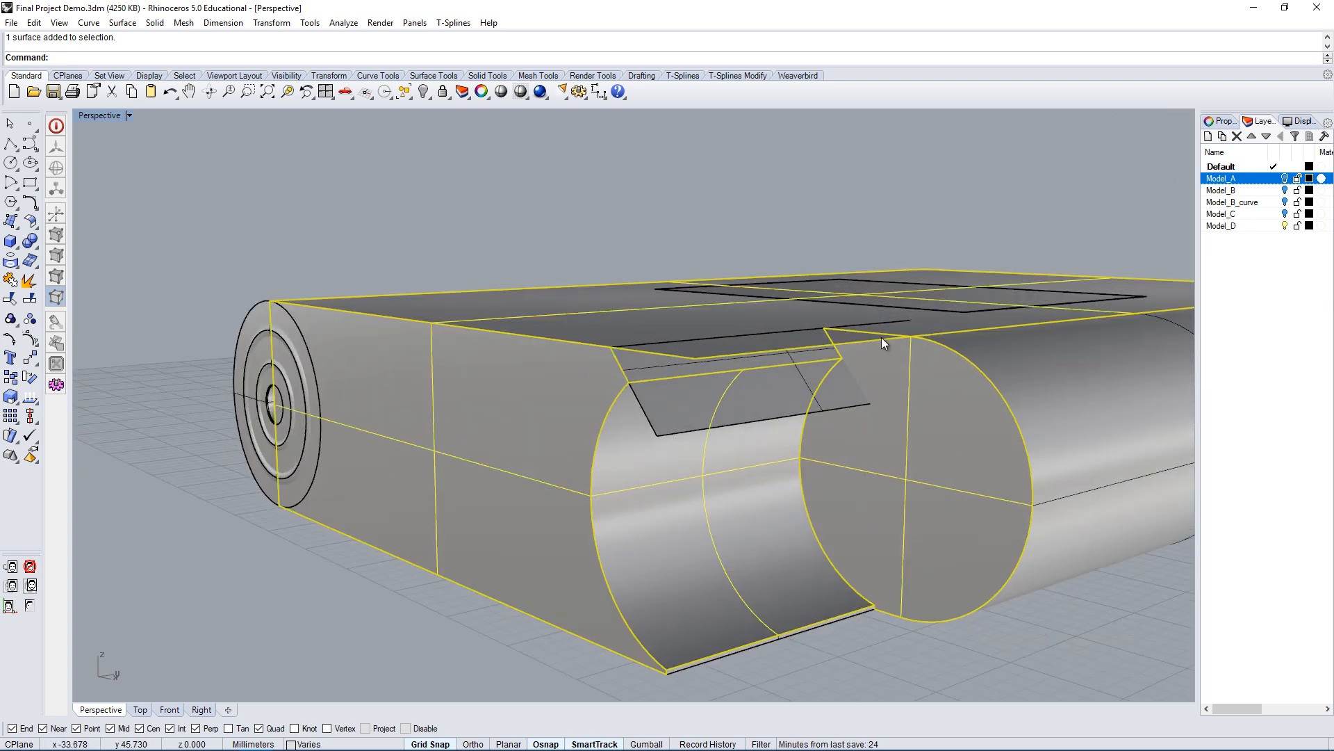
right_drag(813, 357, 796, 367)
text(Trim)
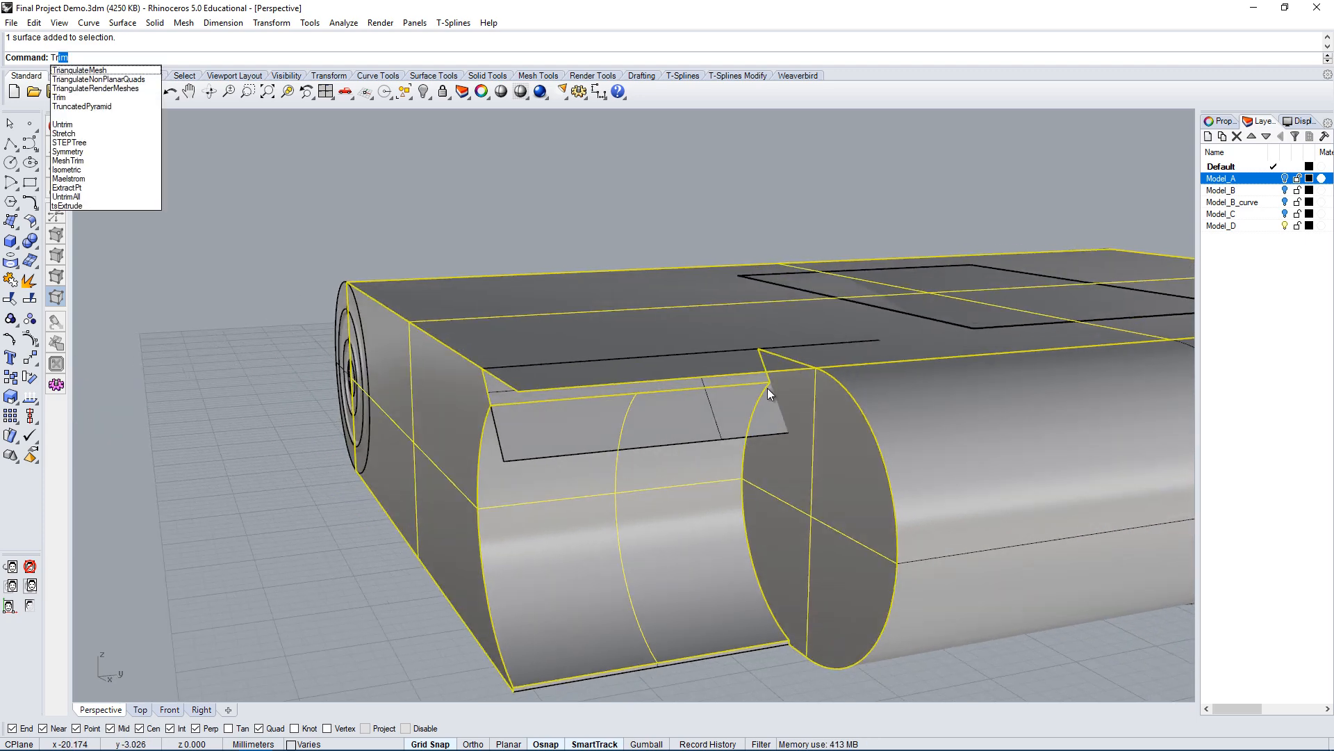
key(Return)
right_drag(633, 437, 810, 355)
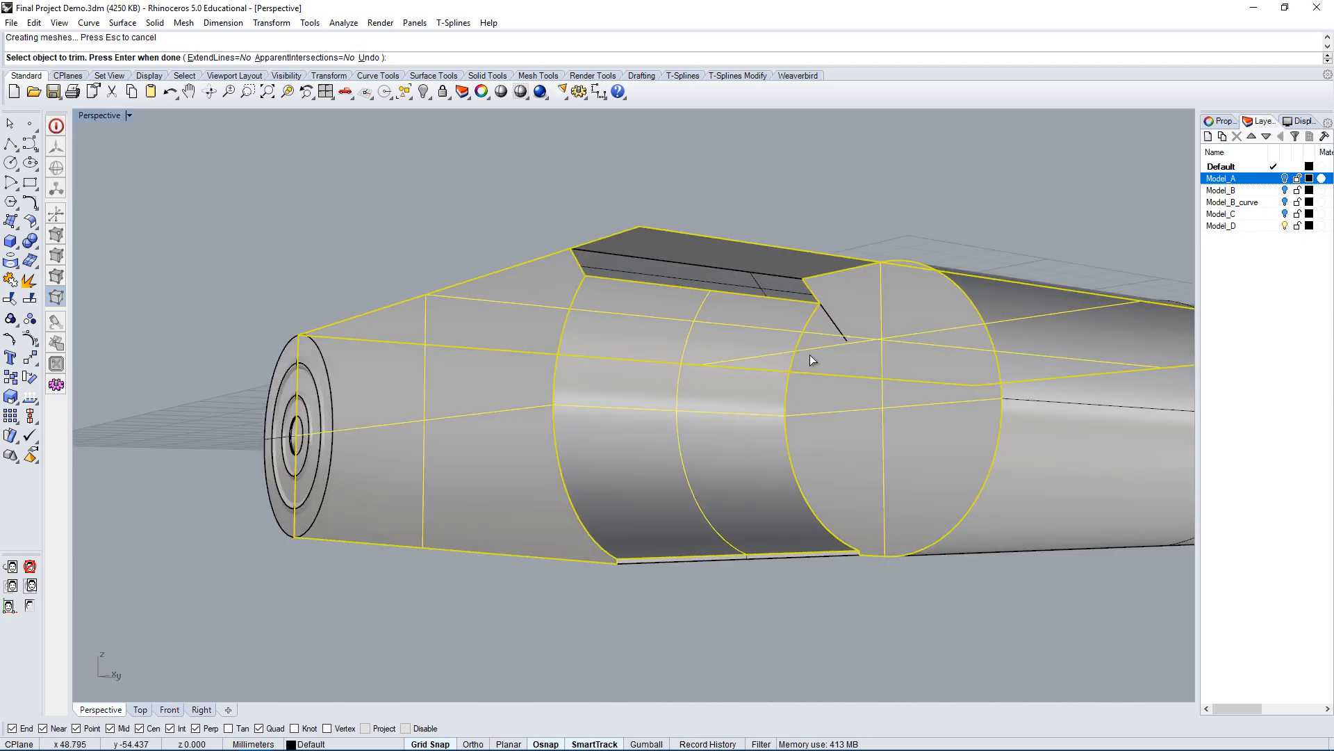
scroll(810, 355, up, 3)
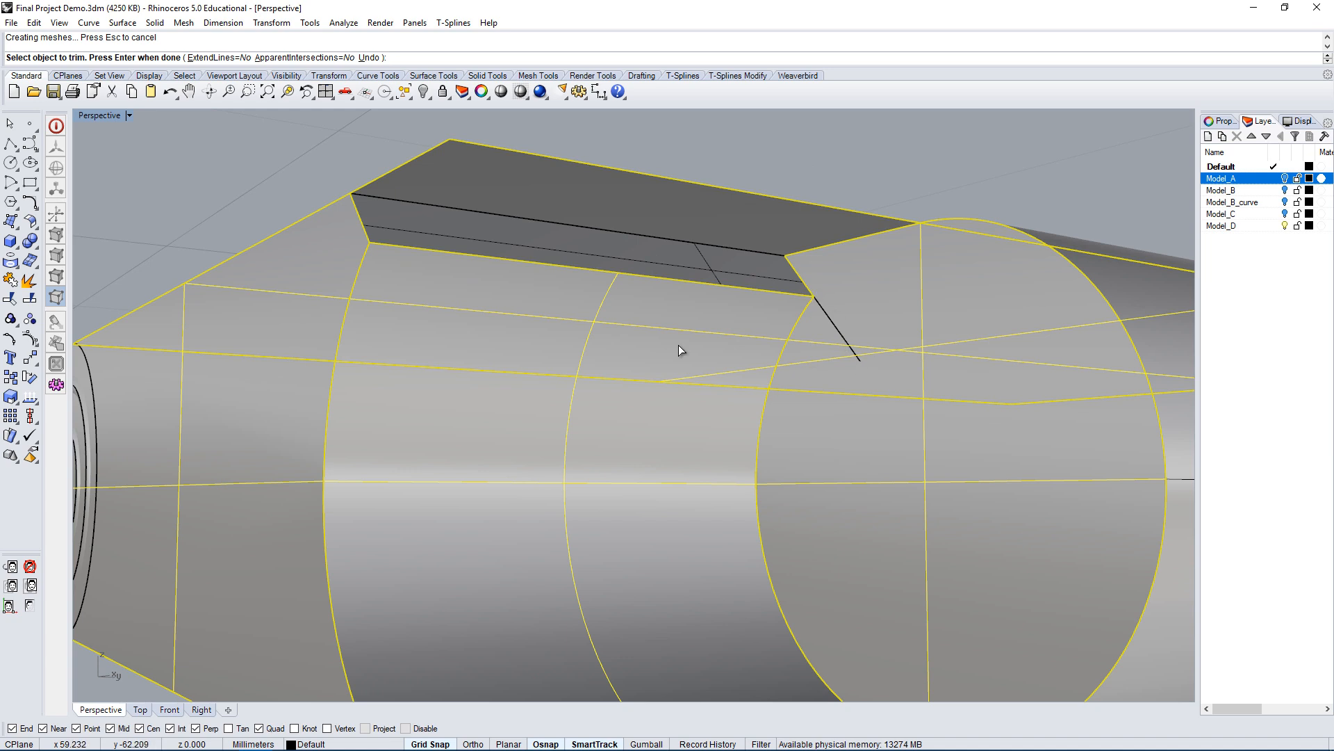
click(113, 117)
click(136, 187)
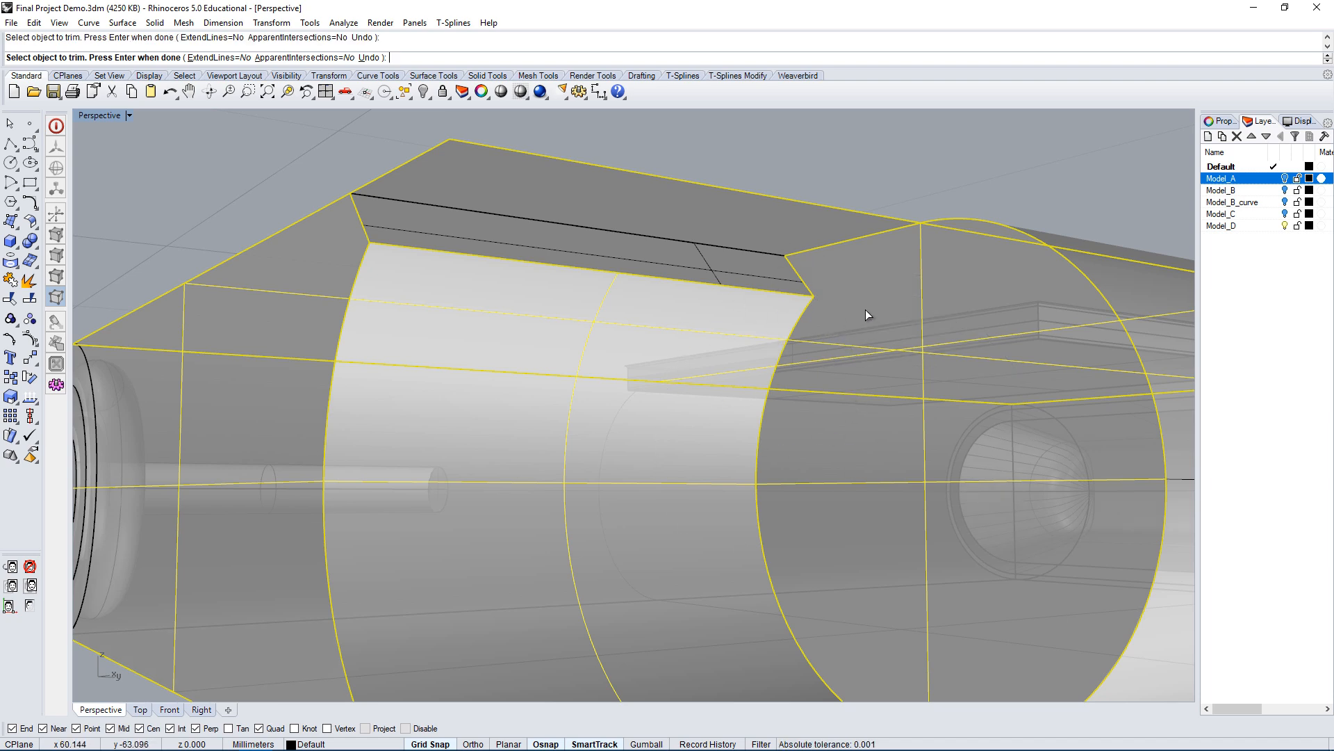
Check the trimmed sloped ledge around the notch and end the Trim command.
right_drag(864, 319, 923, 376)
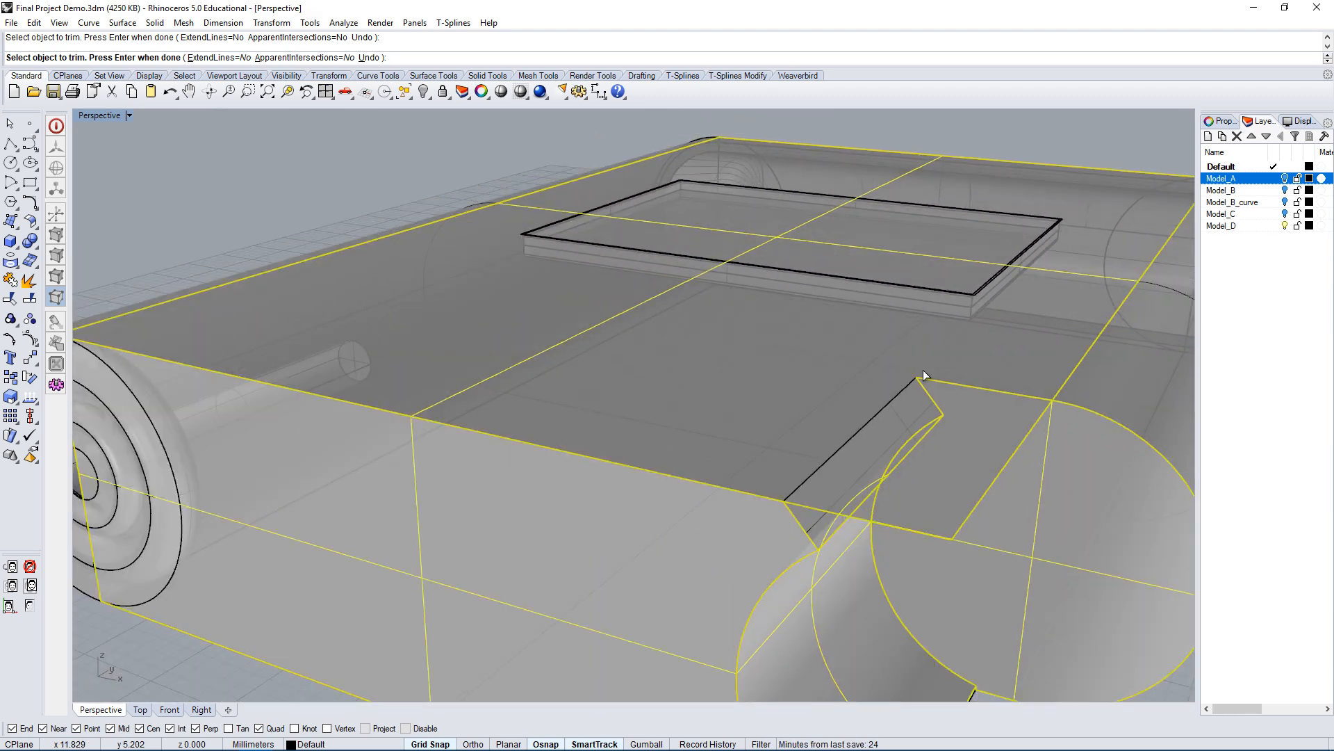
right_drag(934, 432, 900, 456)
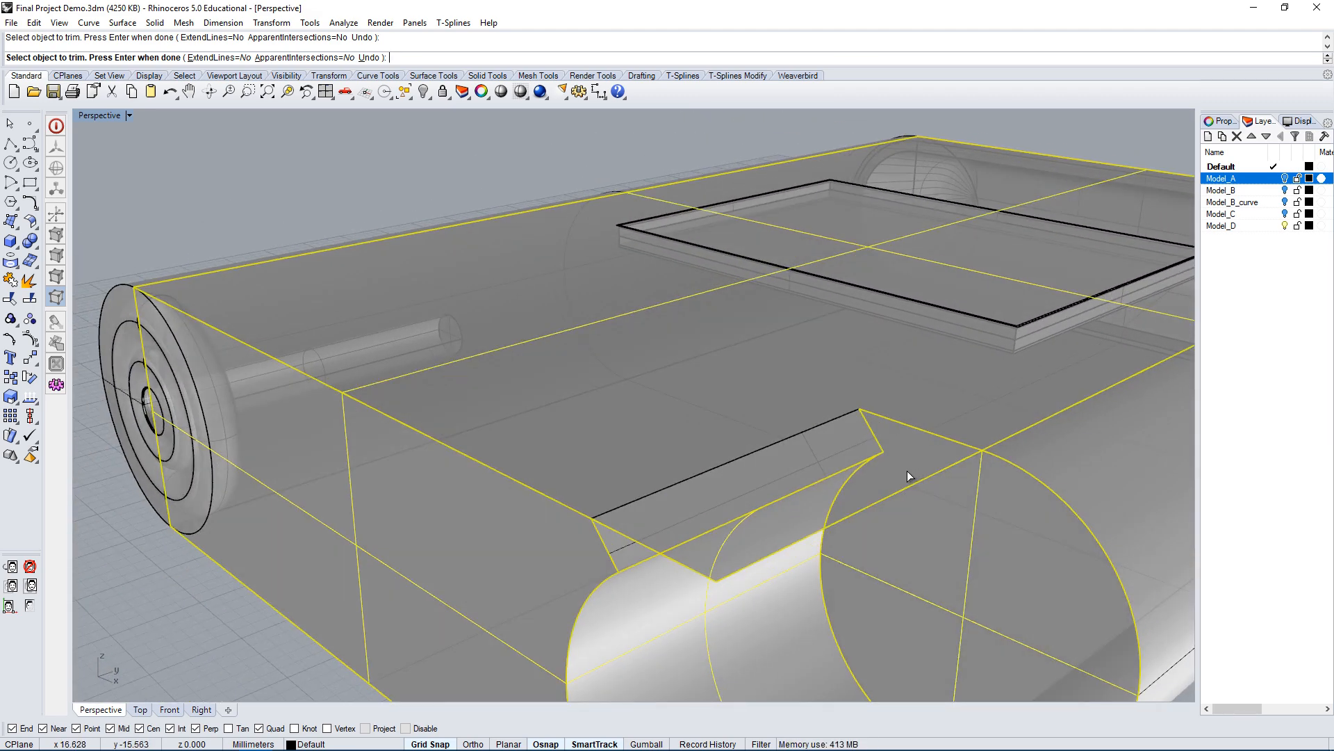
click(866, 516)
key(Return)
key(Return)
click(616, 554)
scroll(615, 554, down, 2)
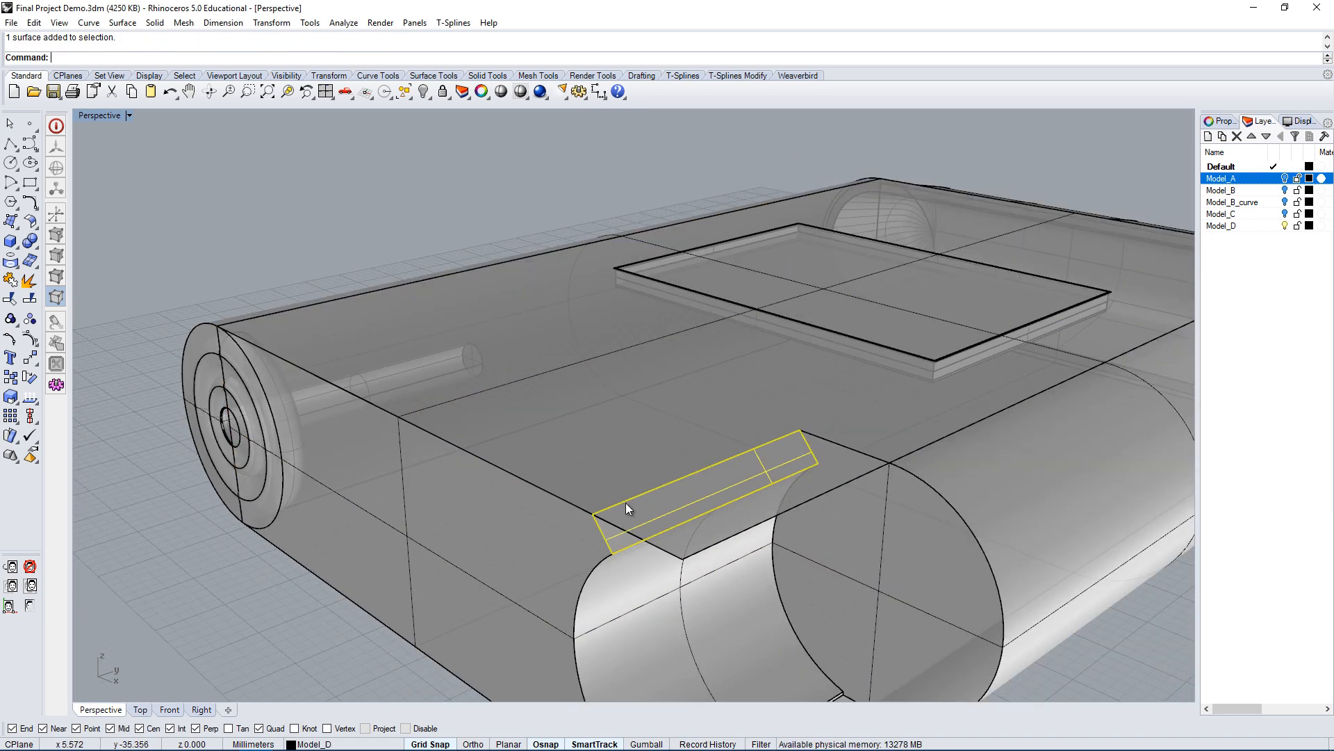
right_drag(932, 502, 887, 464)
shift+click(858, 386)
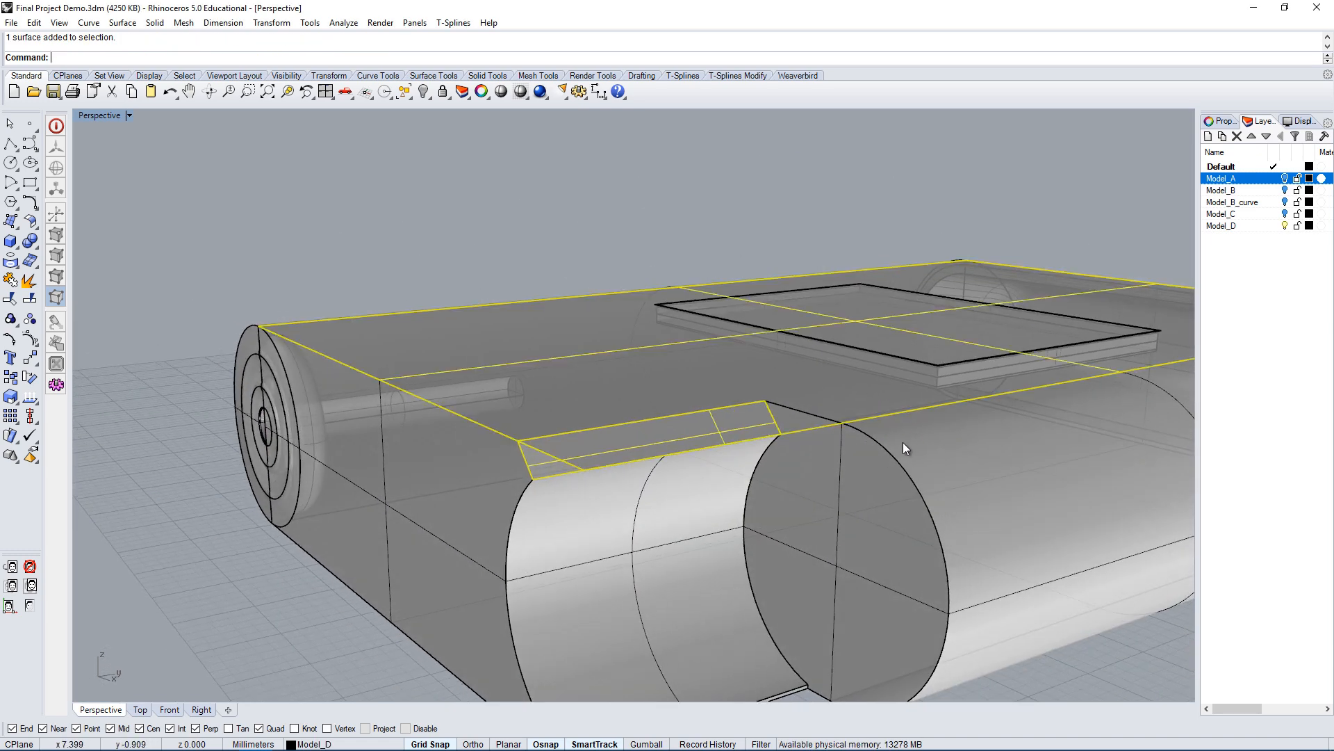
Trim away the top surface's corner overhanging the notch, using the end plane and the sloped ledge as cutting objects.
click(745, 590)
shift+click(536, 457)
right_drag(536, 457, 848, 424)
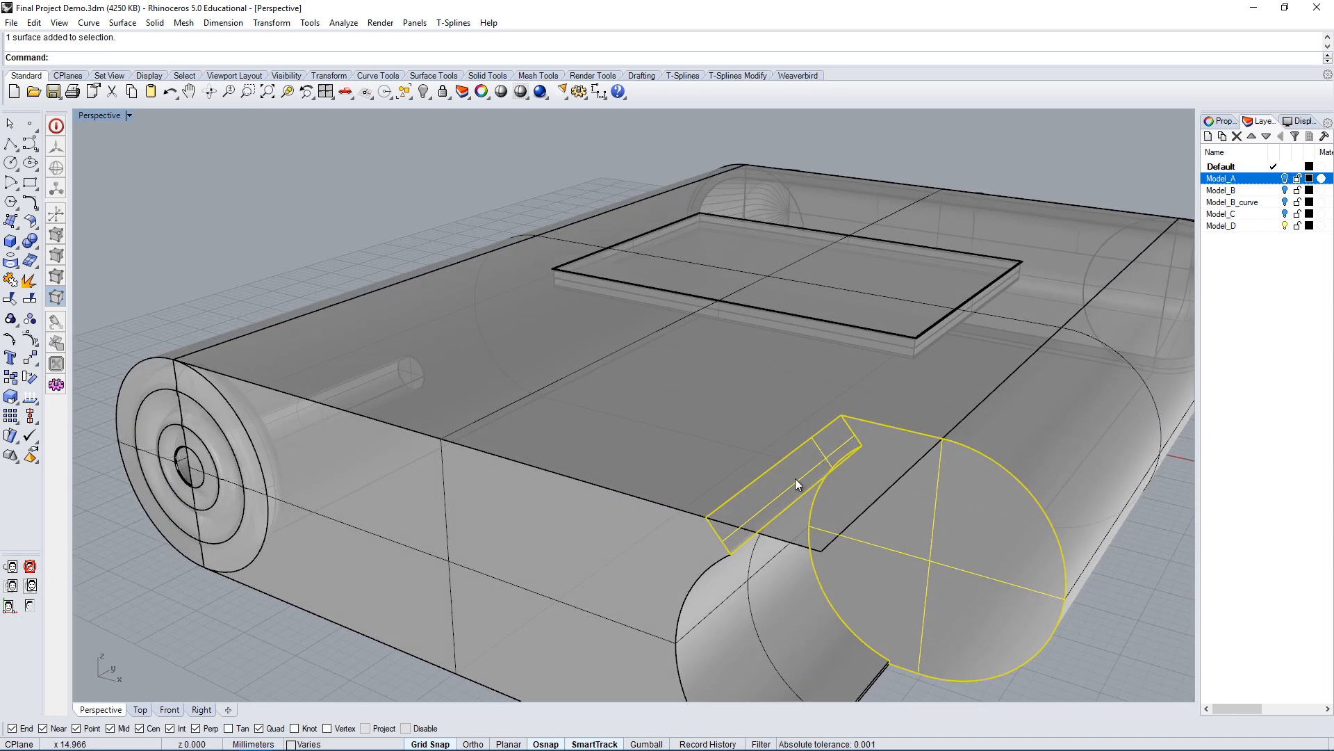
right_drag(847, 450, 688, 559)
text(Trim)
key(Return)
scroll(586, 476, down, 3)
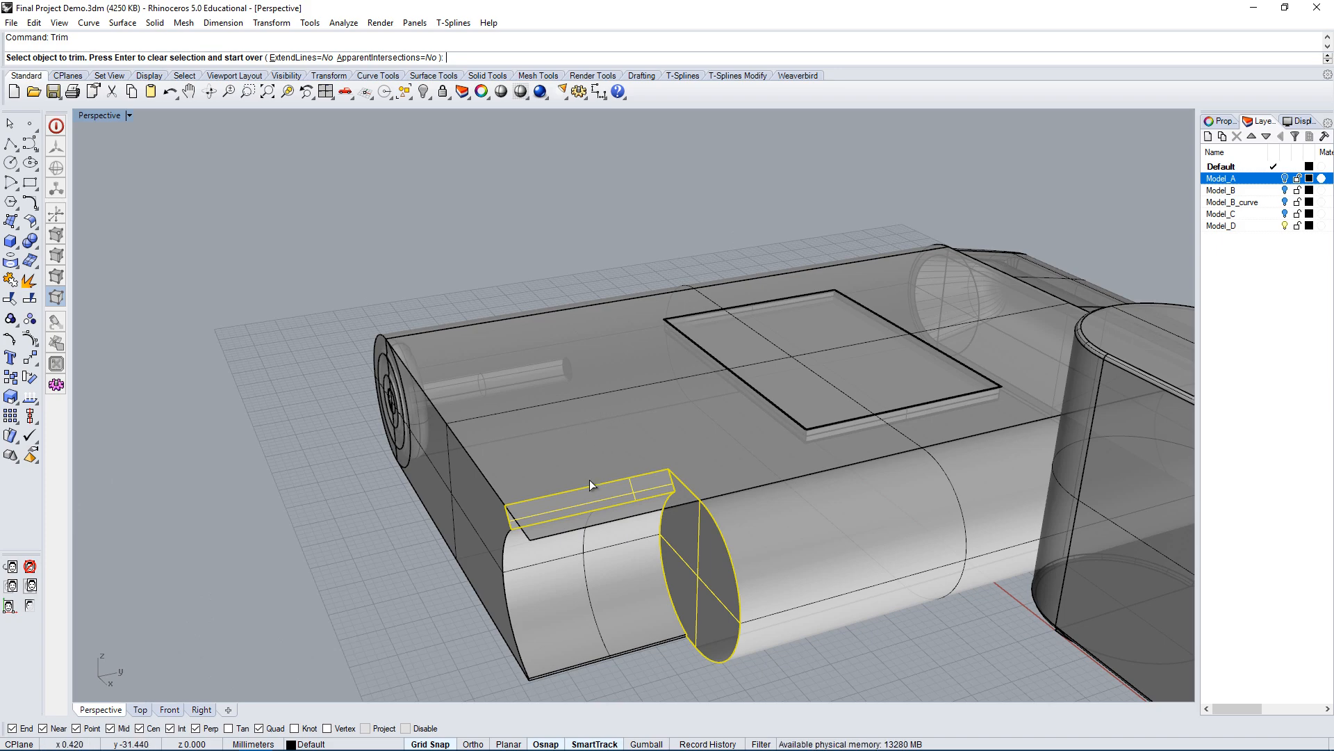
right_drag(591, 481, 777, 570)
click(881, 519)
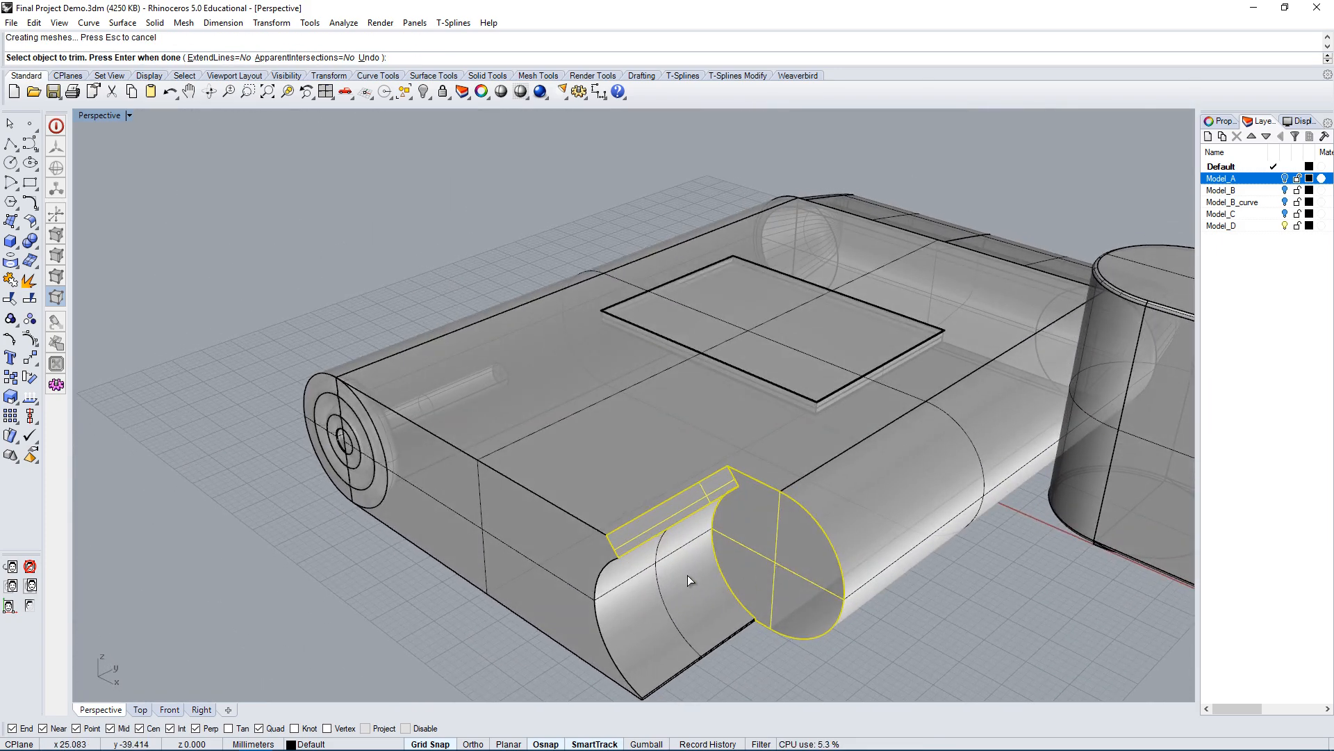
key(Return)
Join the larger body's eight surfaces around the notch into one polysurface.
right_drag(721, 482, 667, 519)
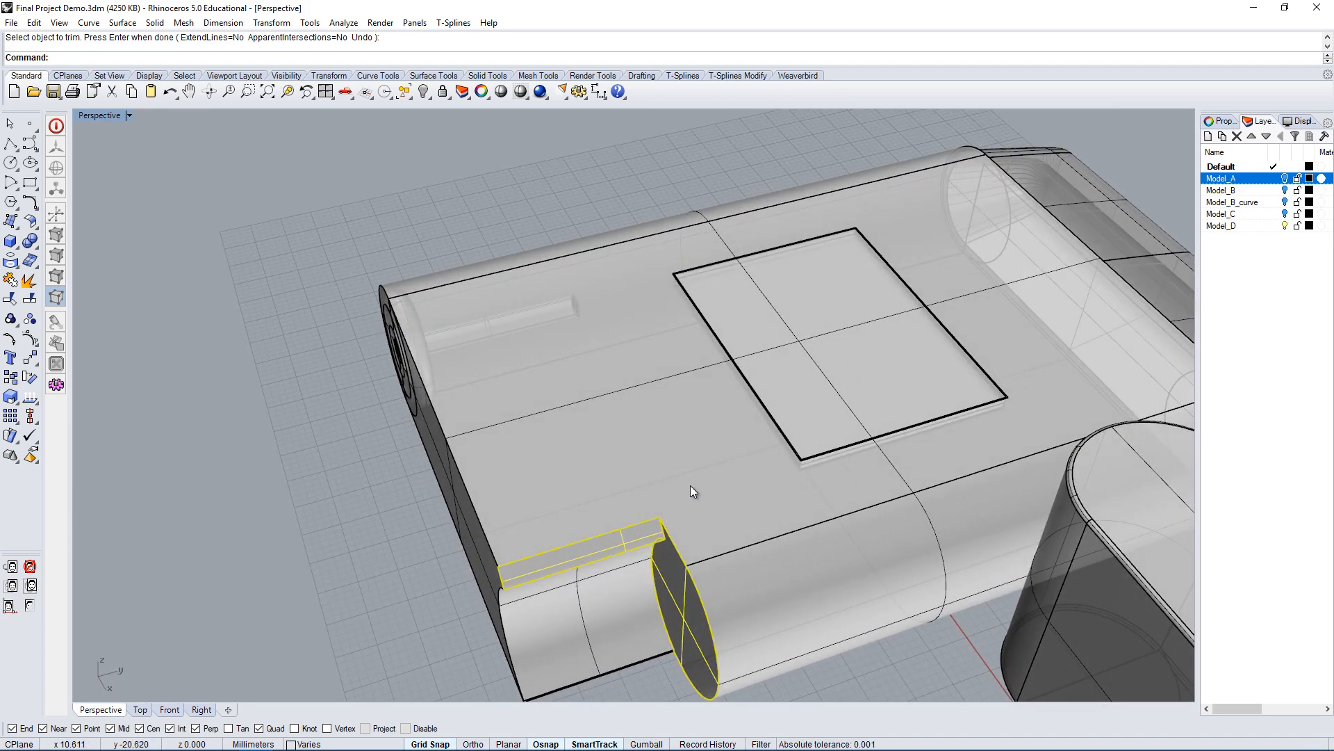
right_drag(699, 437, 896, 594)
key(Escape)
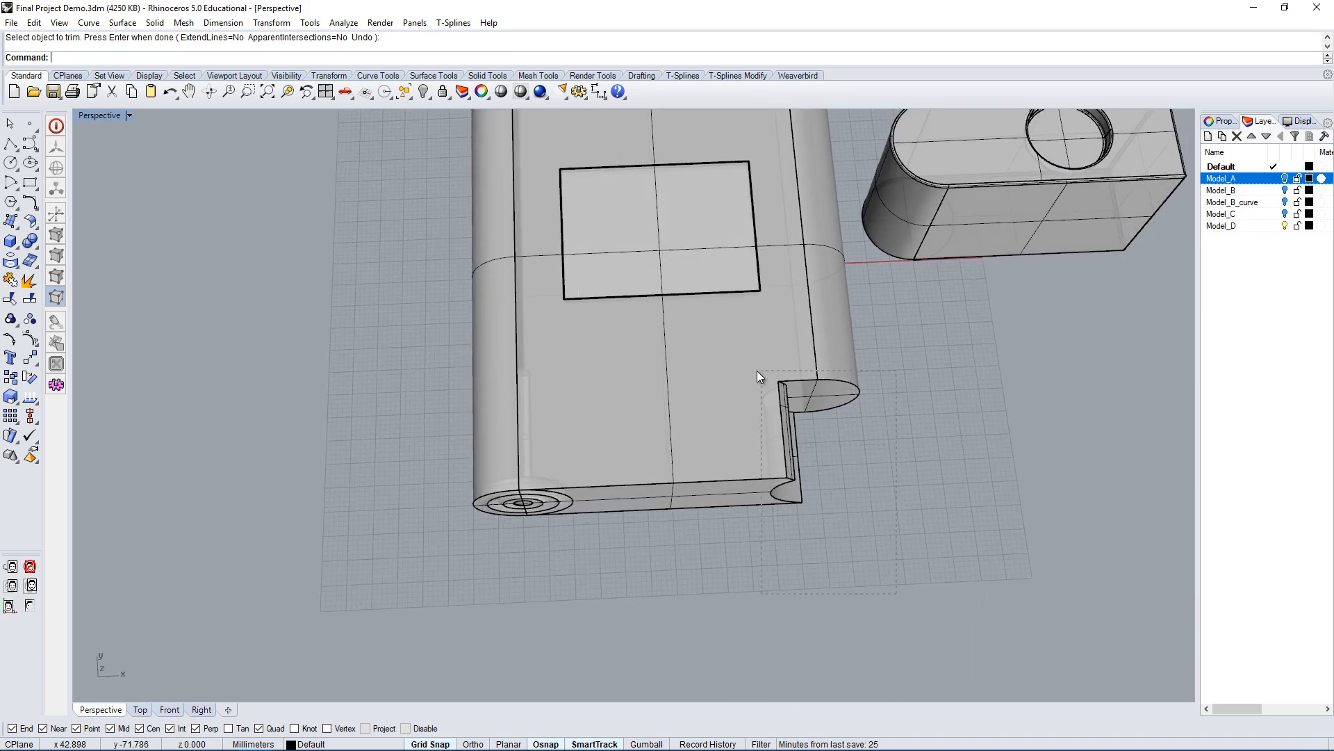
click(745, 370)
right_drag(745, 370, 761, 456)
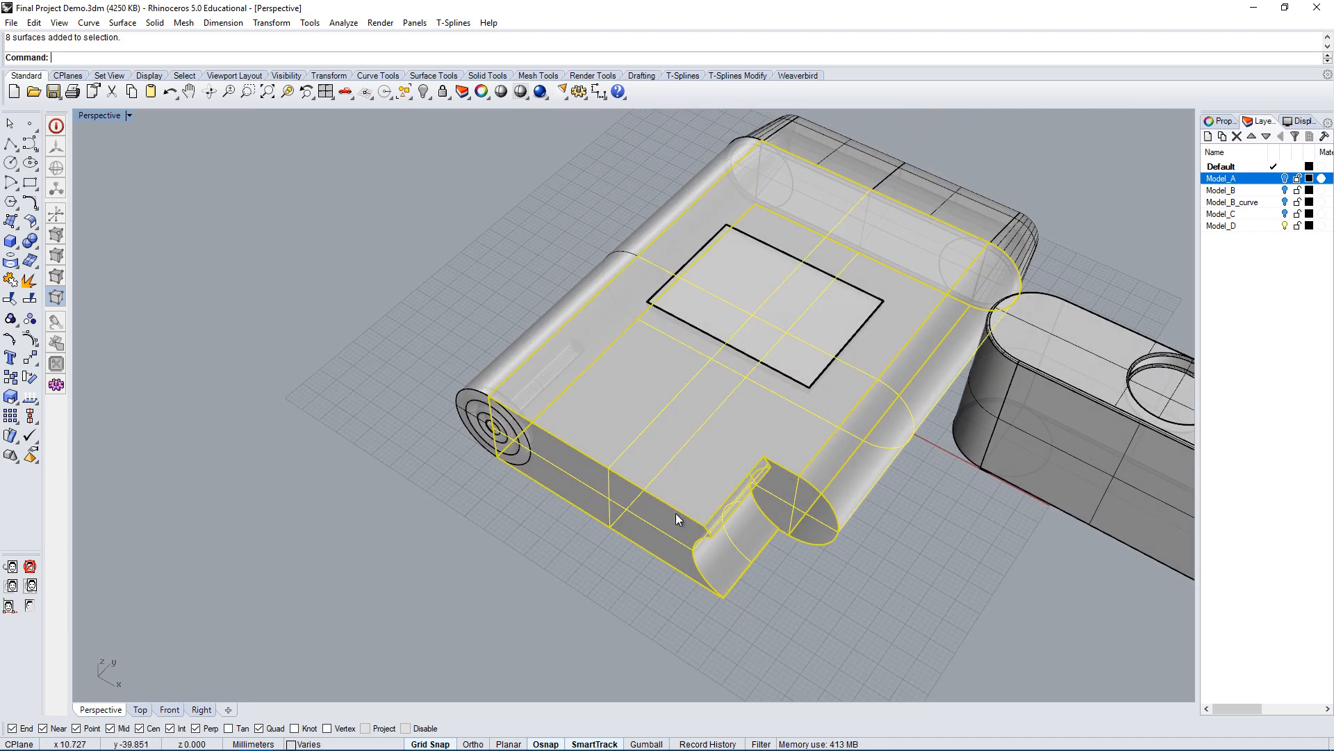
right_drag(676, 513, 762, 481)
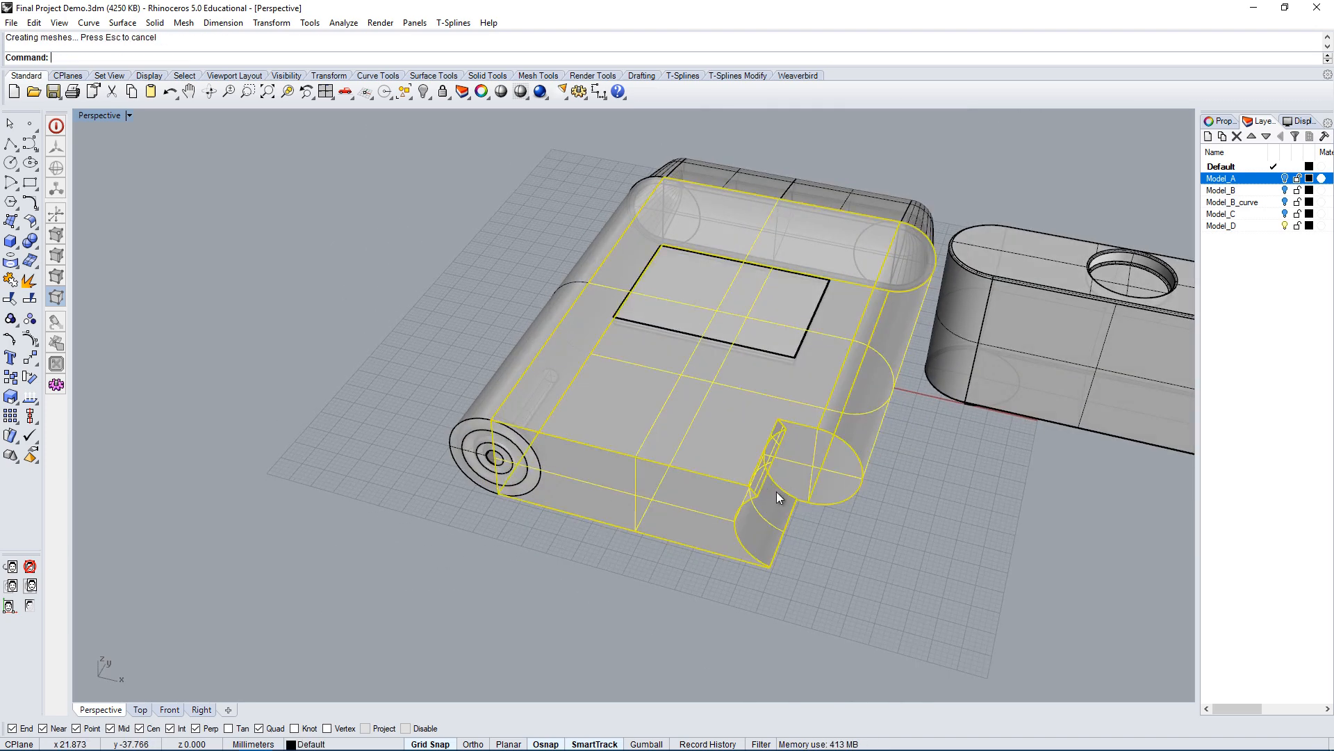
click(897, 578)
Return the perspective viewport to Shaded display and select the joined body to check its notch edges.
middle_click(877, 575)
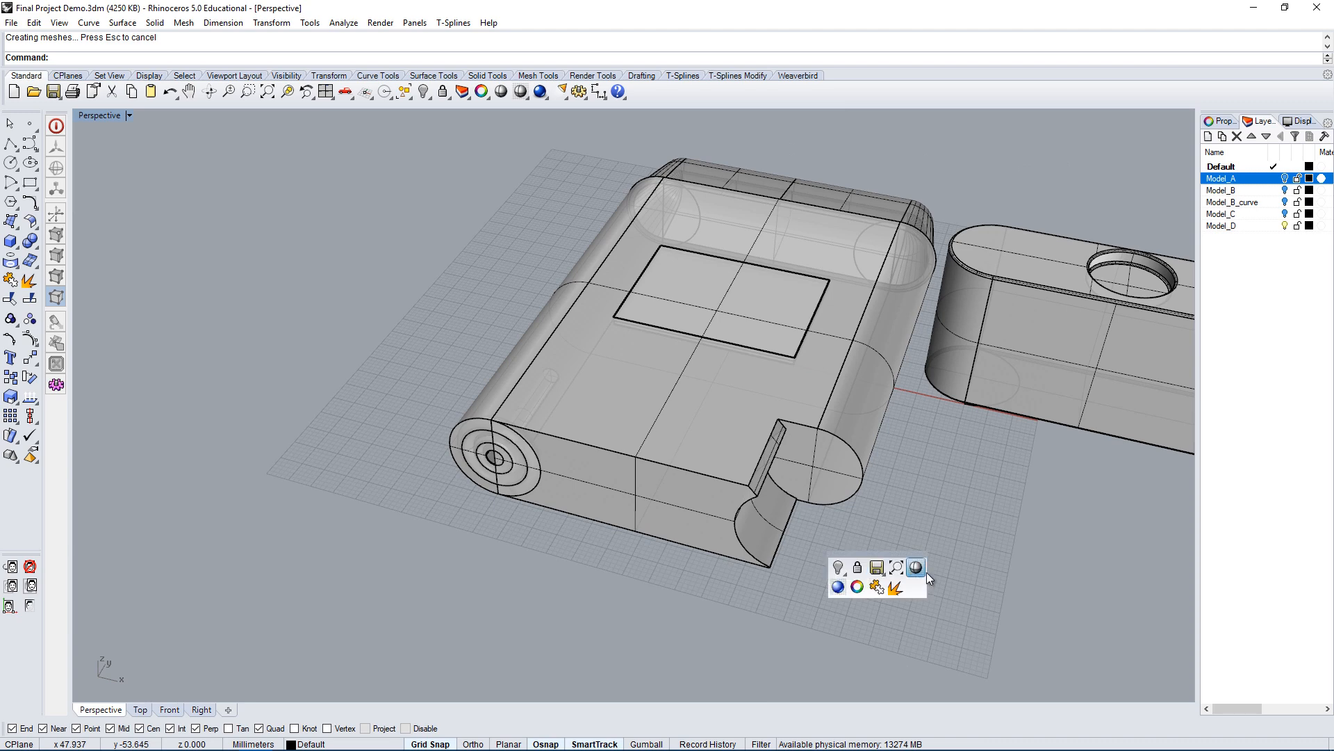
click(920, 569)
right_drag(955, 556, 907, 511)
click(823, 441)
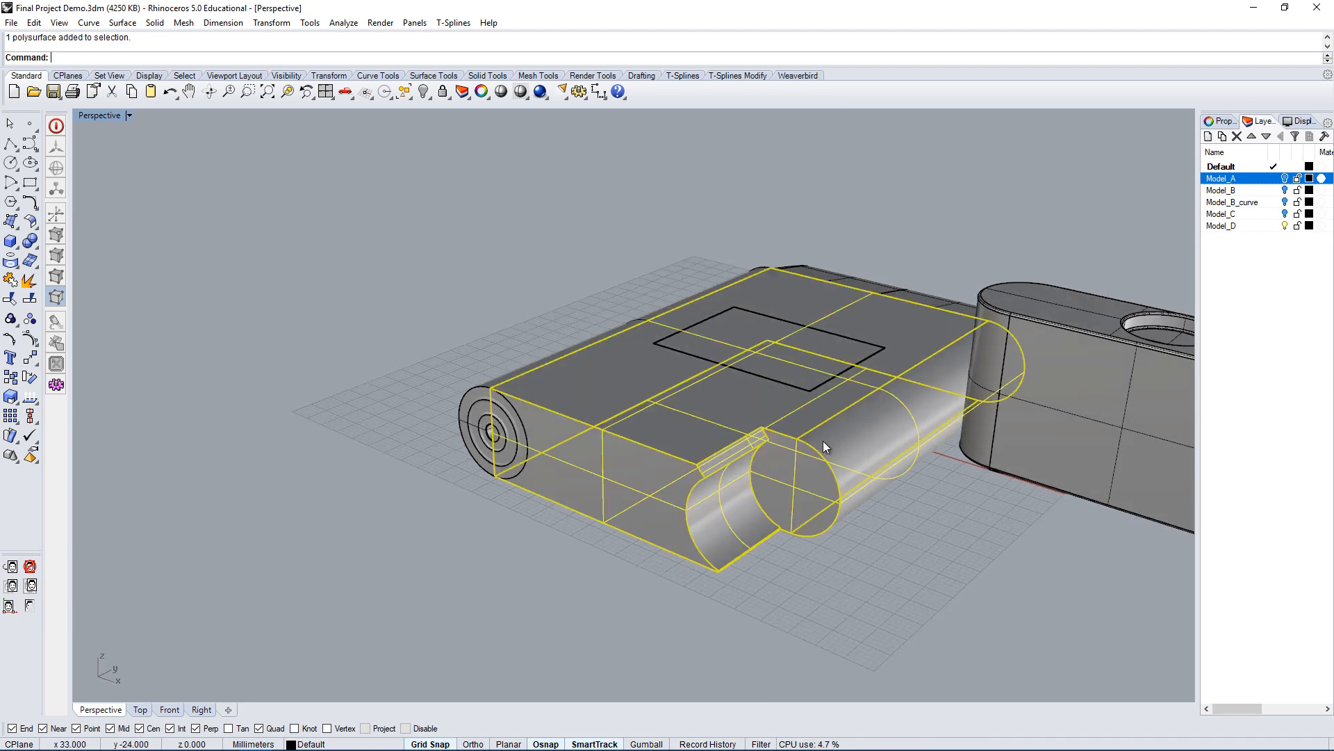
right_drag(825, 437, 771, 453)
scroll(735, 413, up, 2)
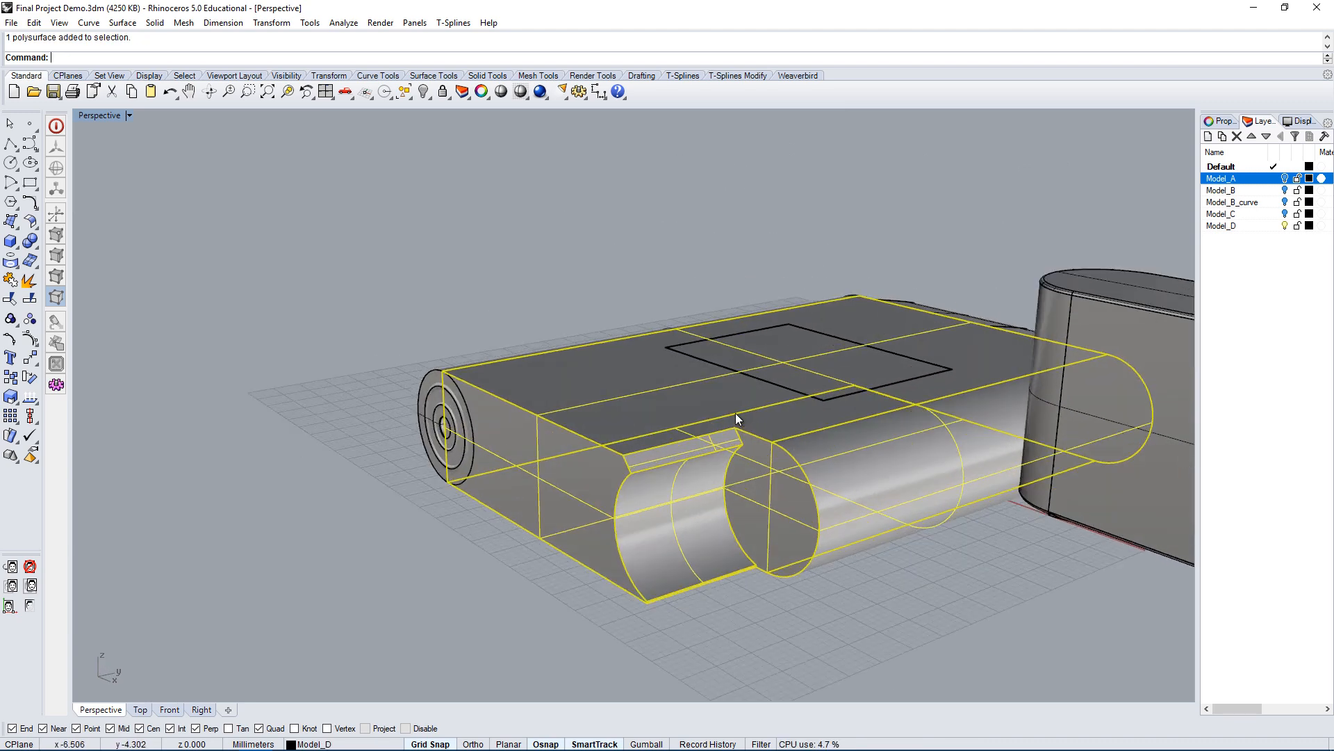
right_drag(736, 412, 779, 460)
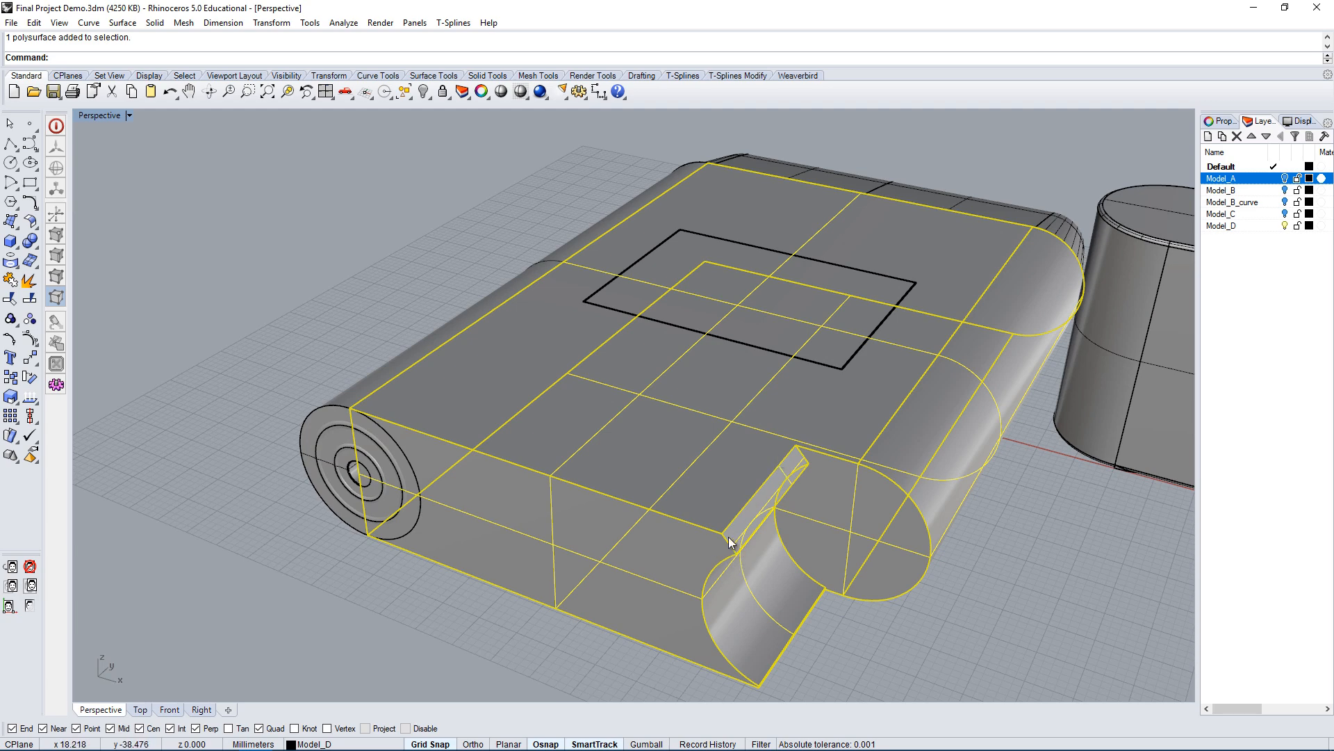
right_drag(748, 574, 737, 573)
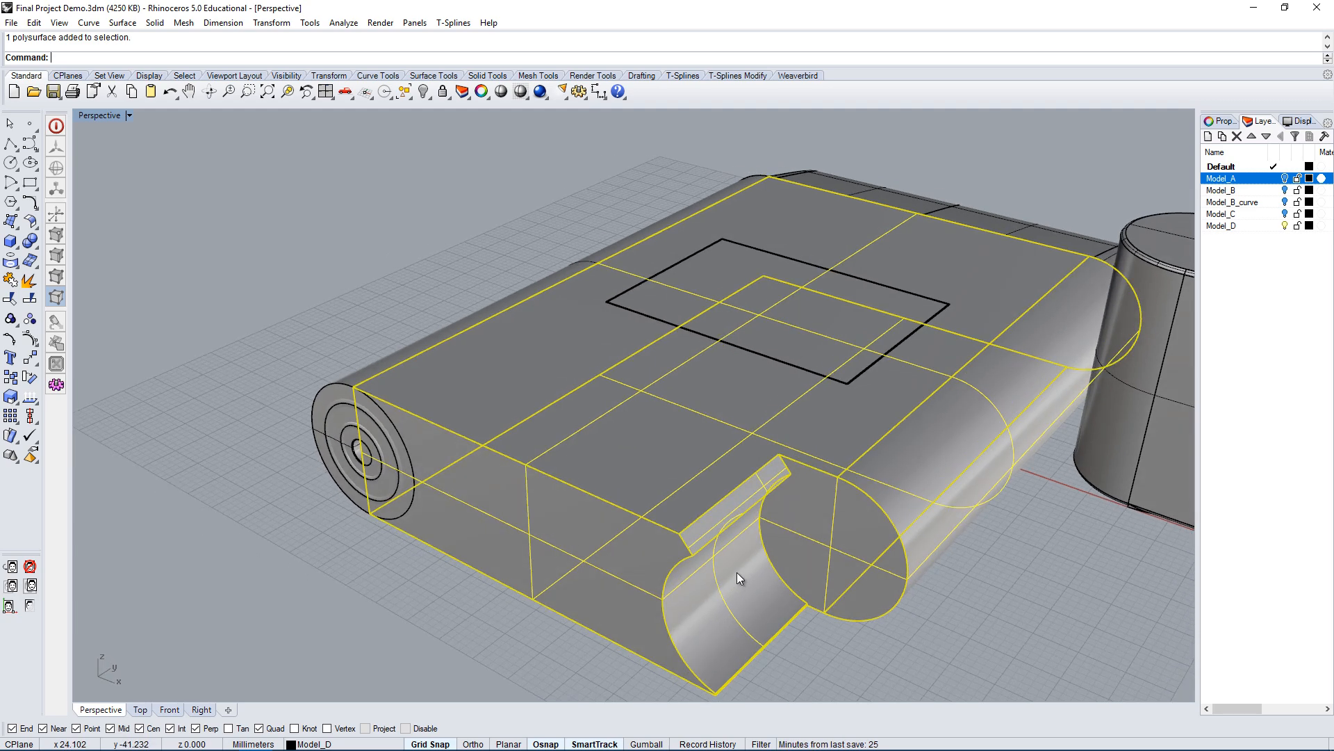
Reselect the joined body and examine its sloped ledge, curved notch wall and round end from several angles.
click(321, 331)
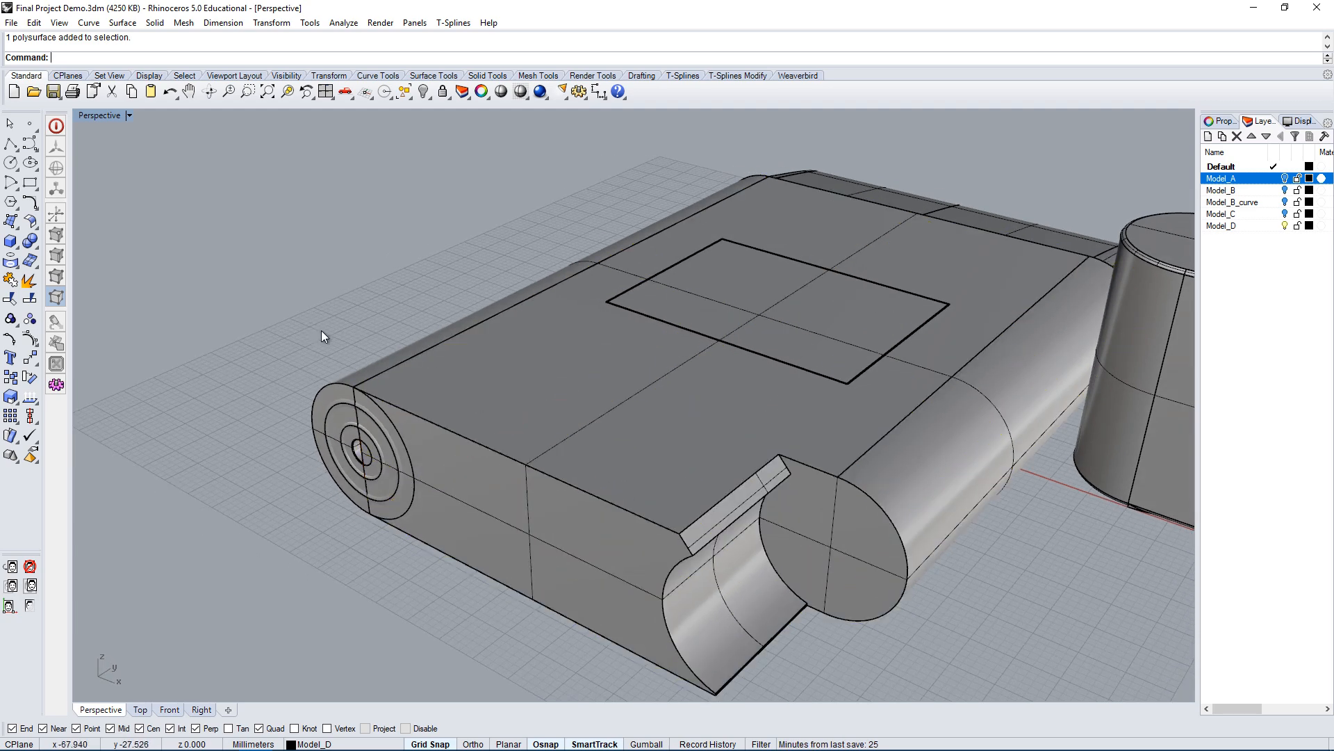
right_drag(342, 412, 399, 378)
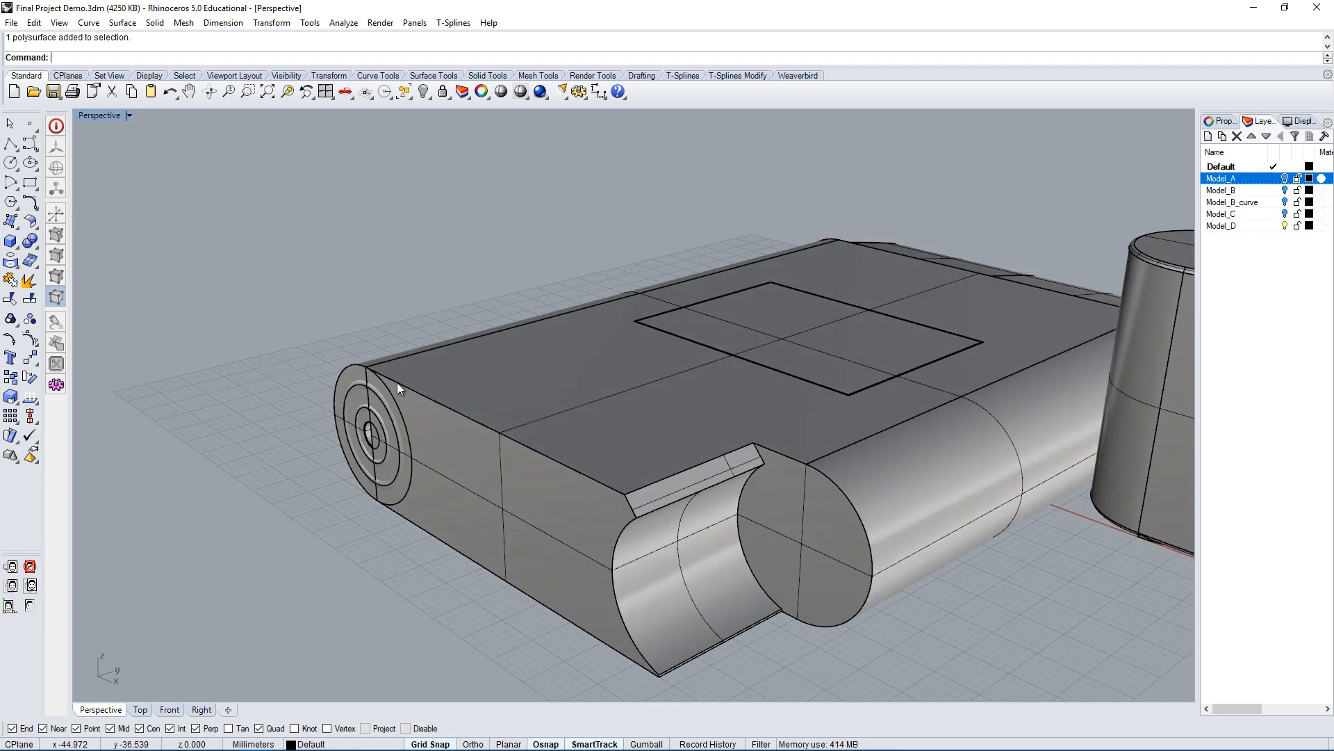
click(673, 485)
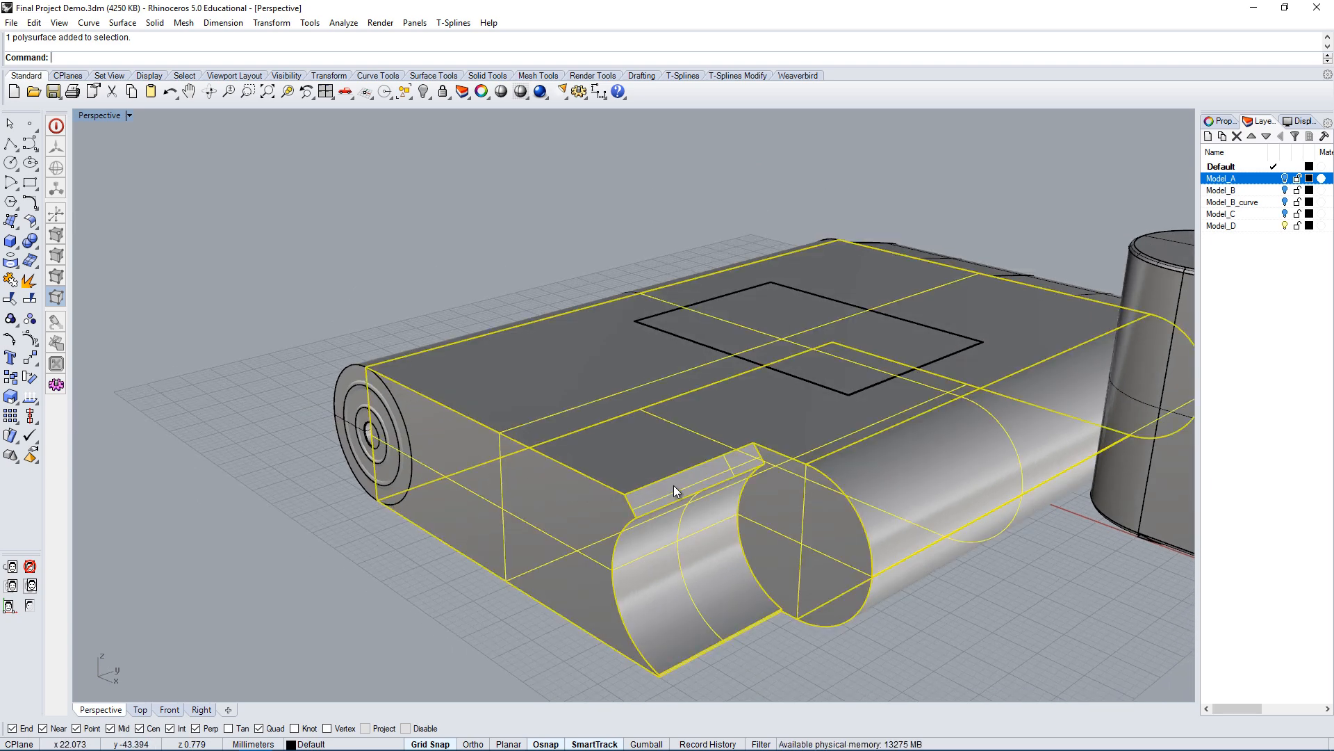
right_drag(748, 425, 835, 442)
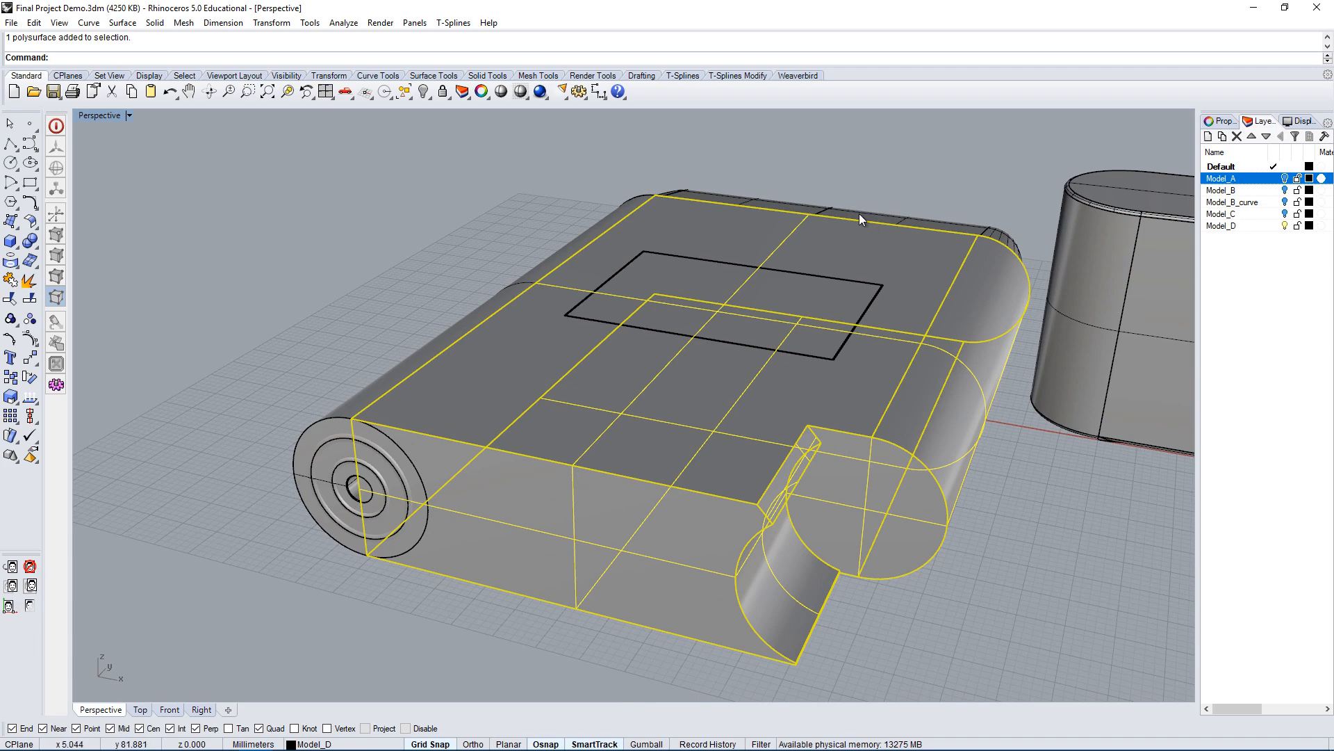
right_drag(422, 590, 590, 445)
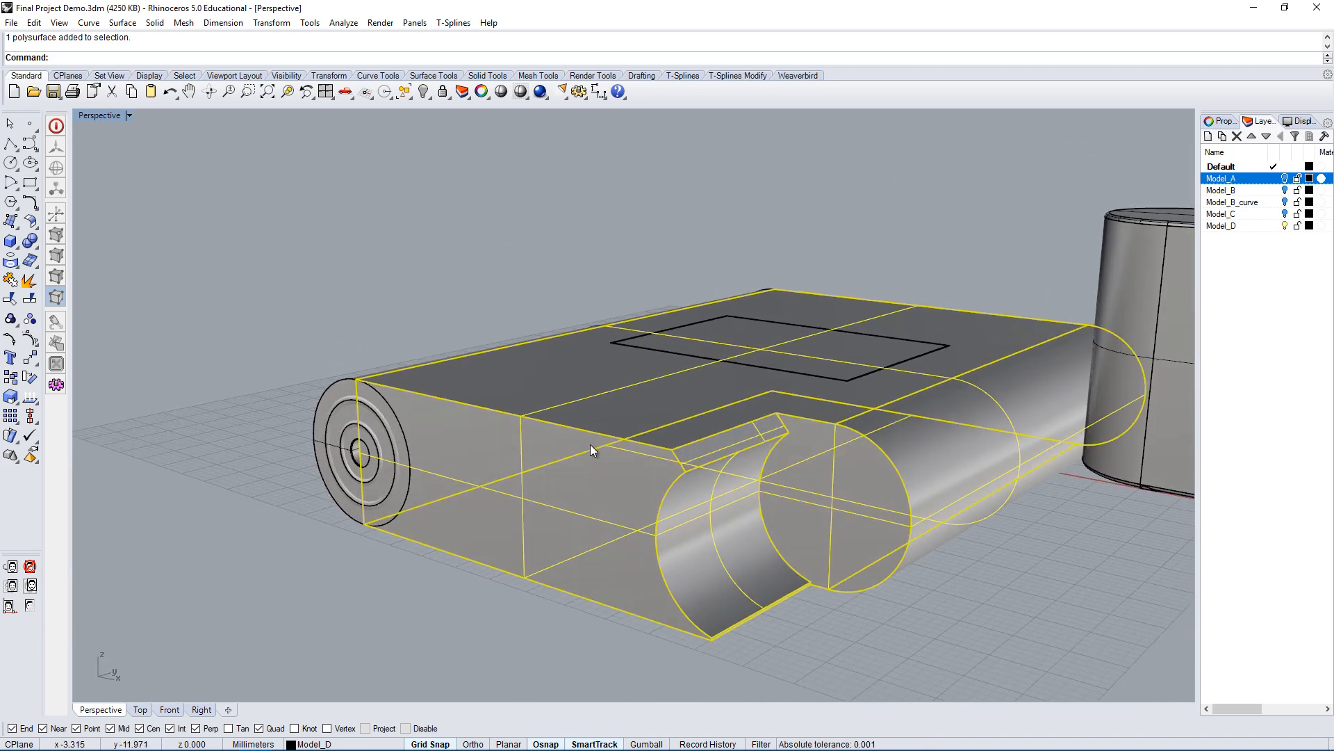
right_drag(331, 513, 847, 518)
click(847, 519)
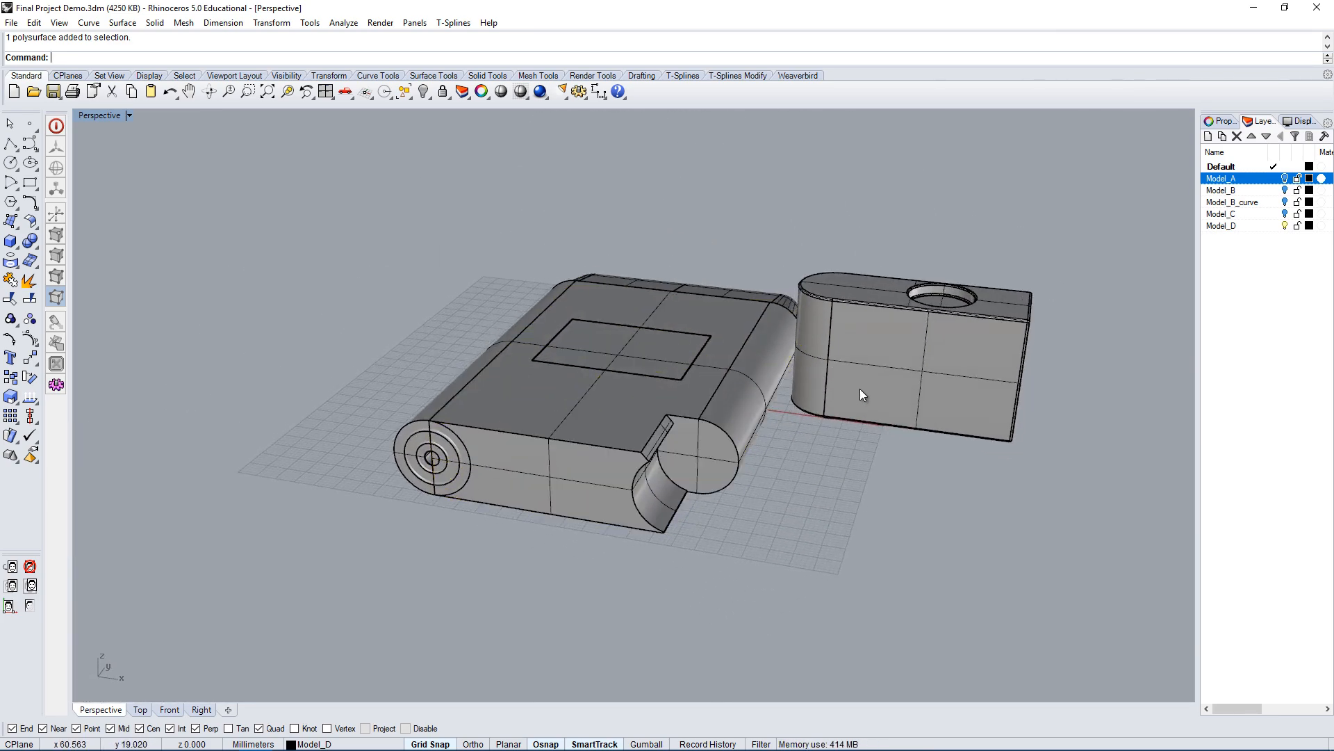
Examine the larger body and the neighbouring rounded block from above, from underneath and close up at the notch.
right_drag(861, 389, 982, 291)
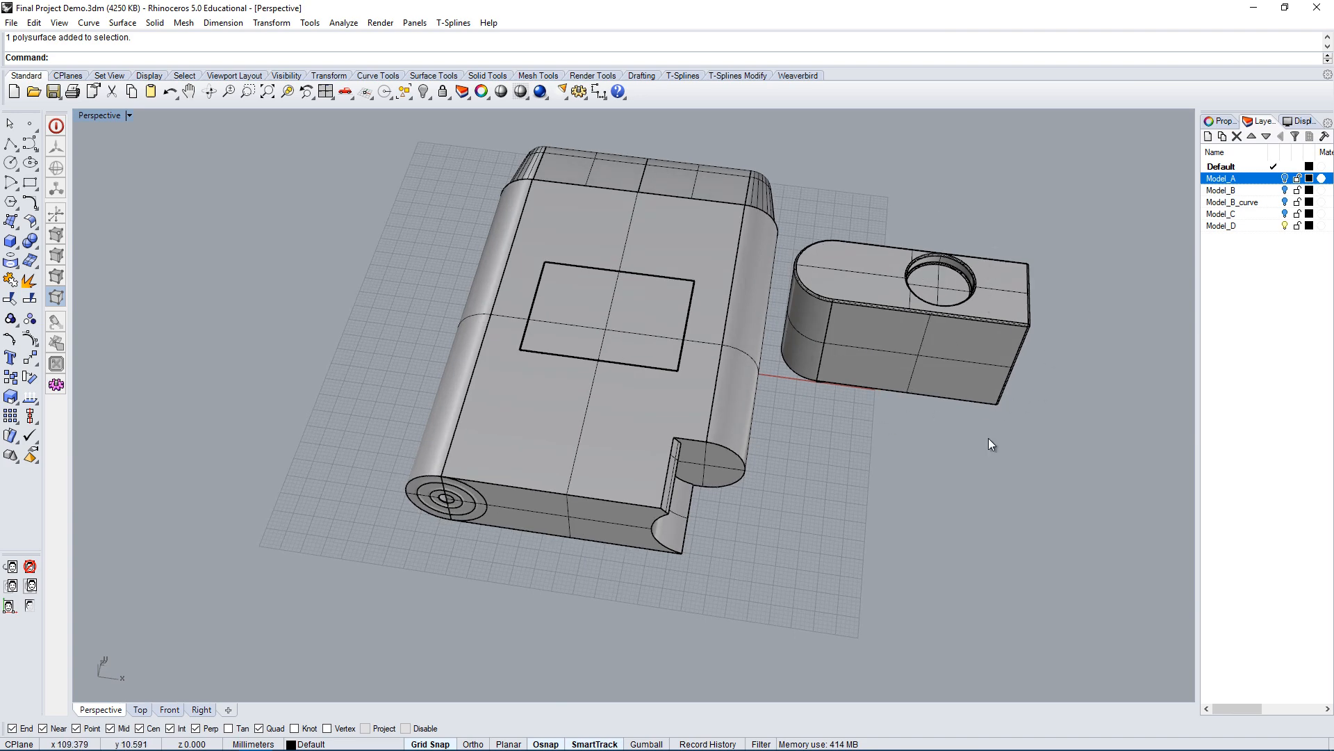
right_drag(991, 444, 878, 378)
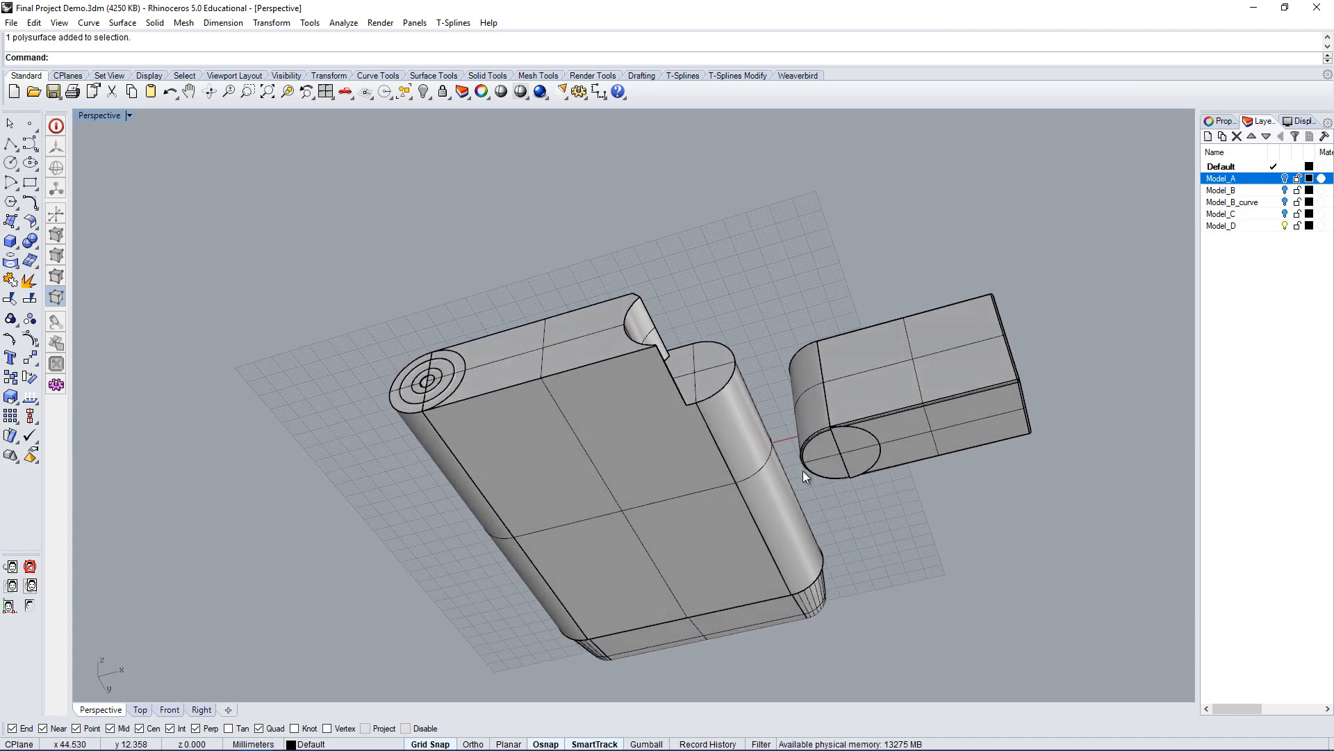
right_drag(798, 457, 857, 413)
right_drag(846, 331, 846, 475)
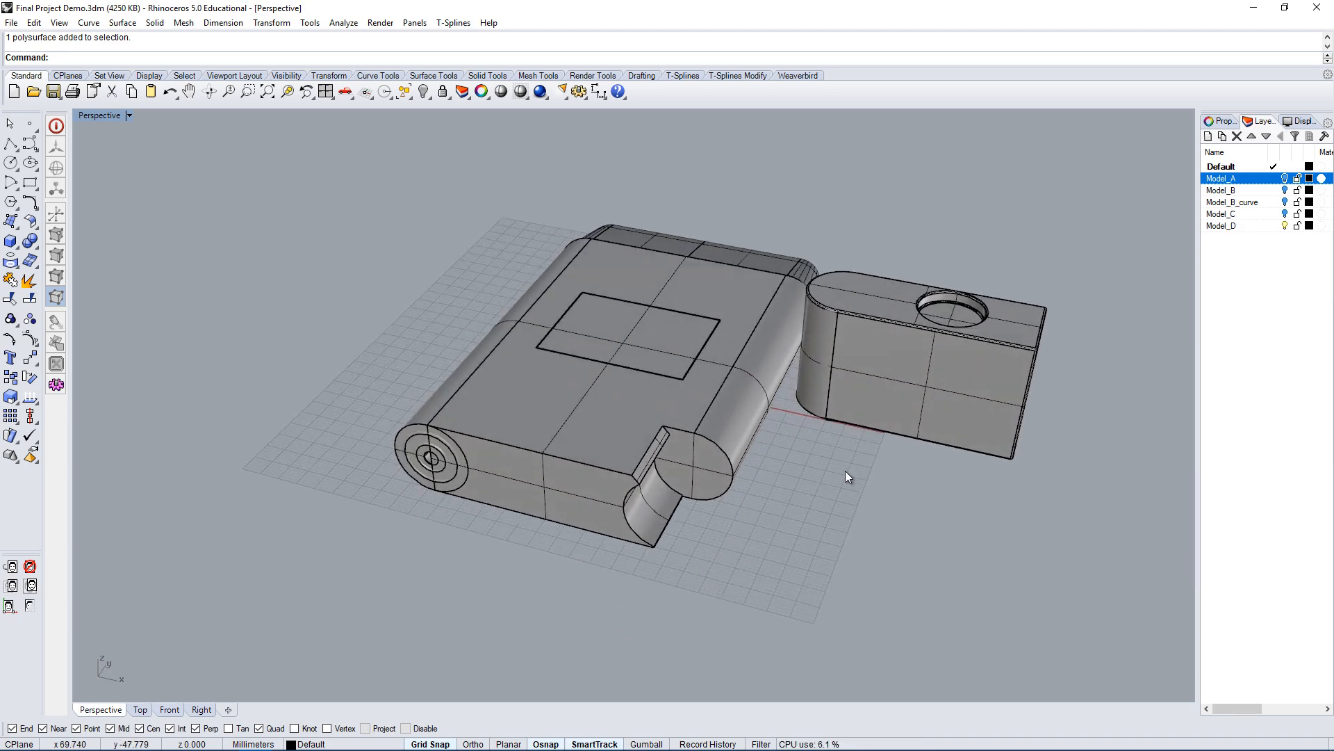
scroll(855, 328, up, 3)
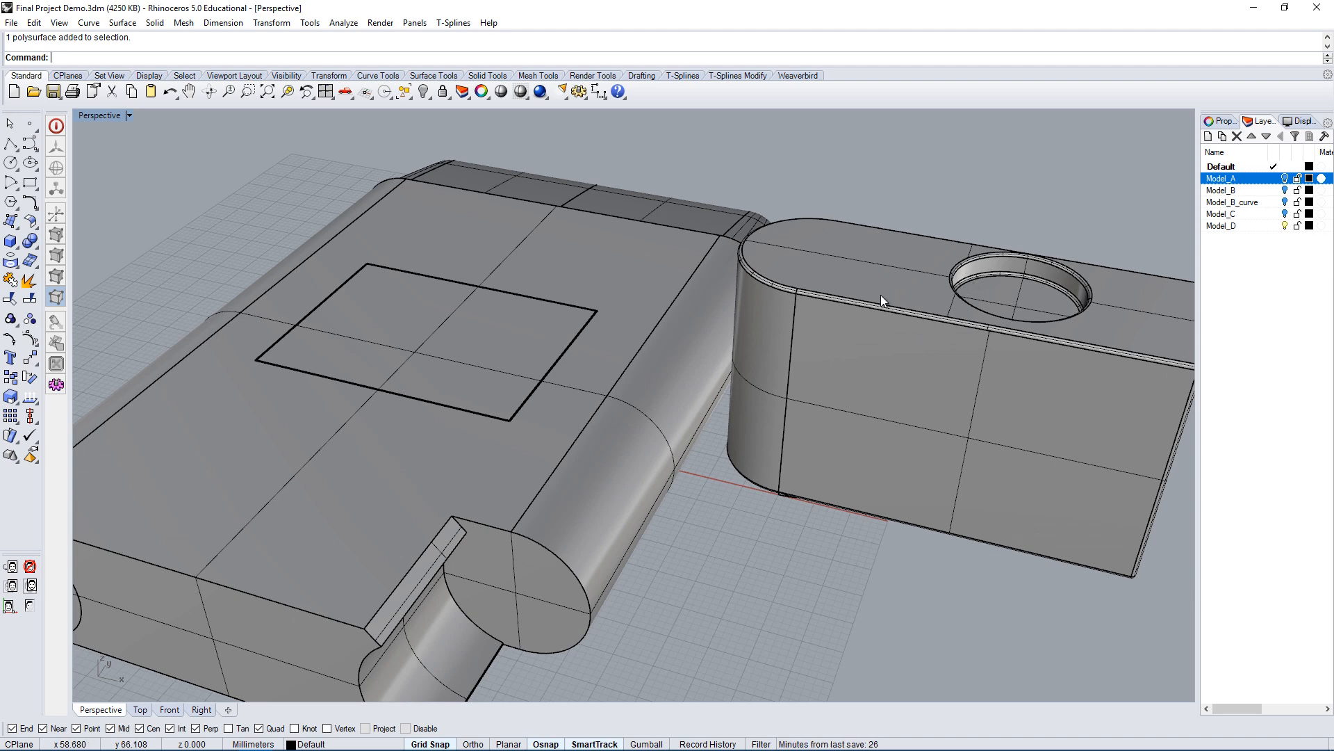
right_drag(781, 525, 836, 368)
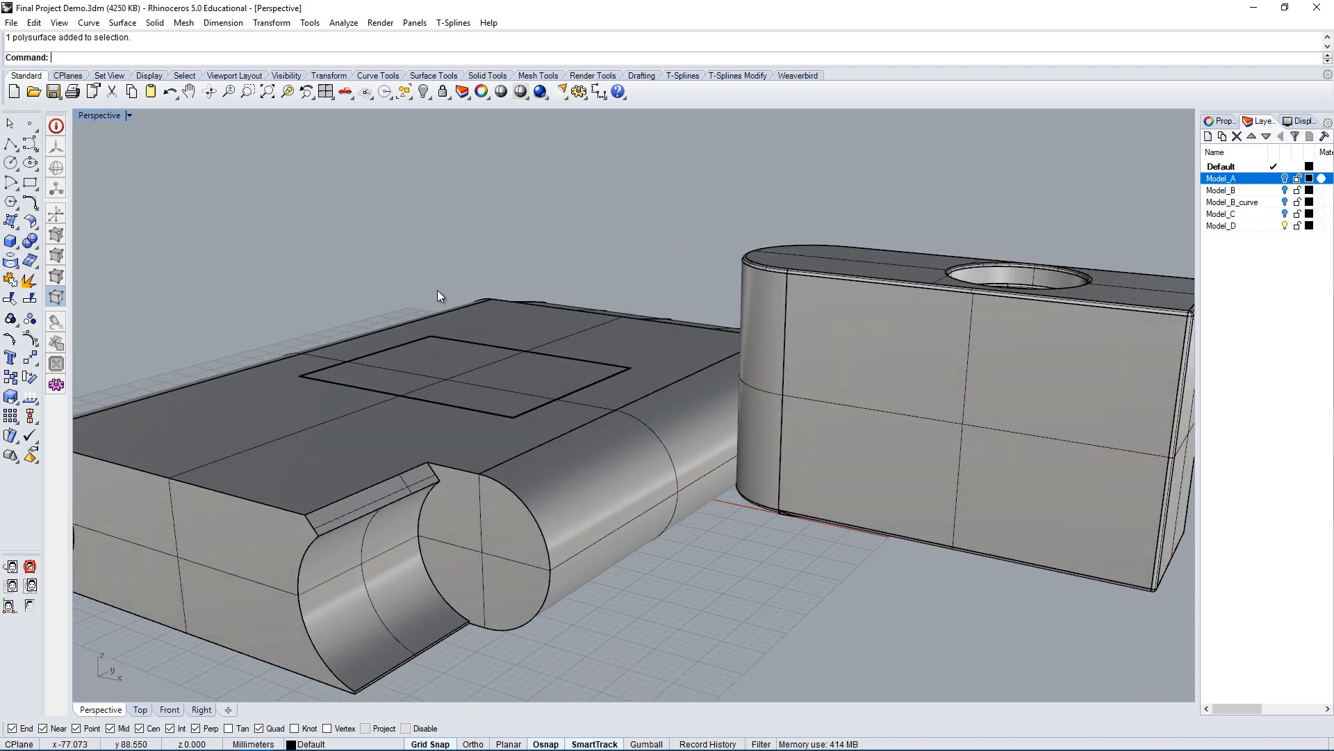
right_drag(438, 294, 539, 361)
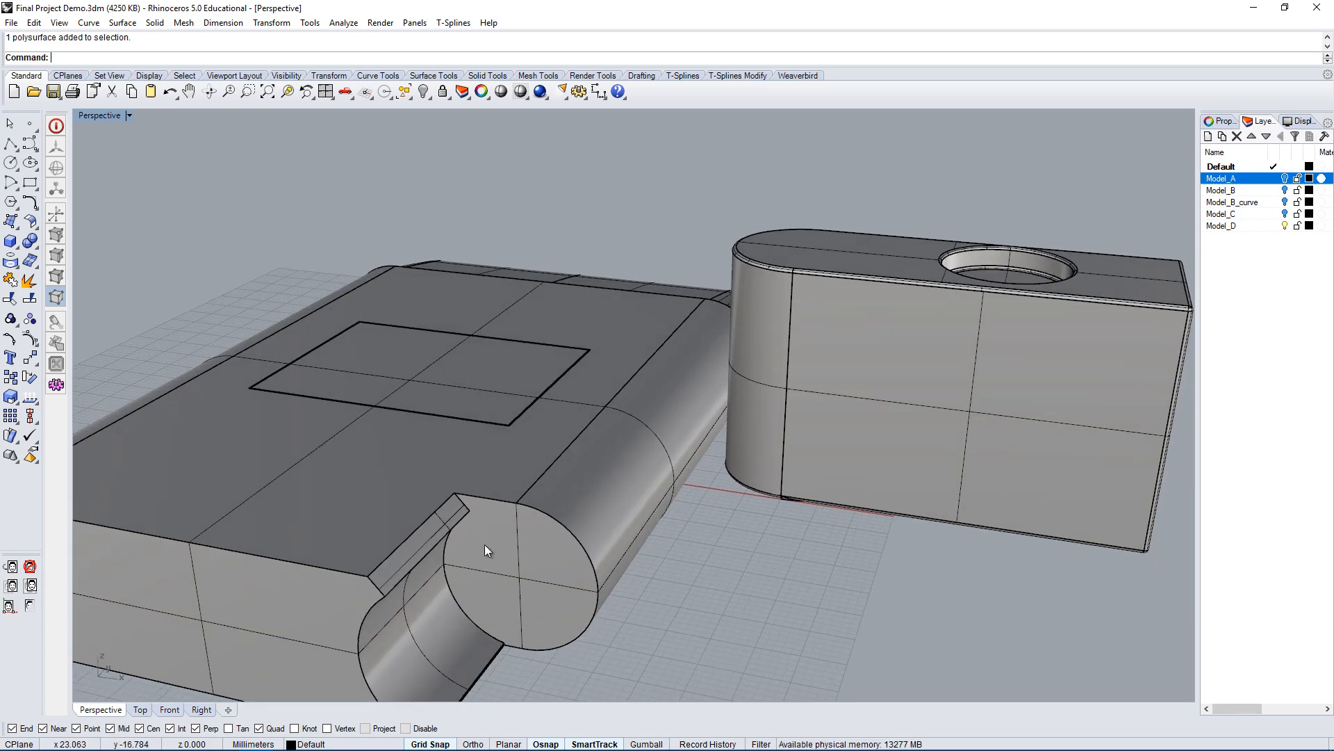
right_drag(485, 549, 263, 405)
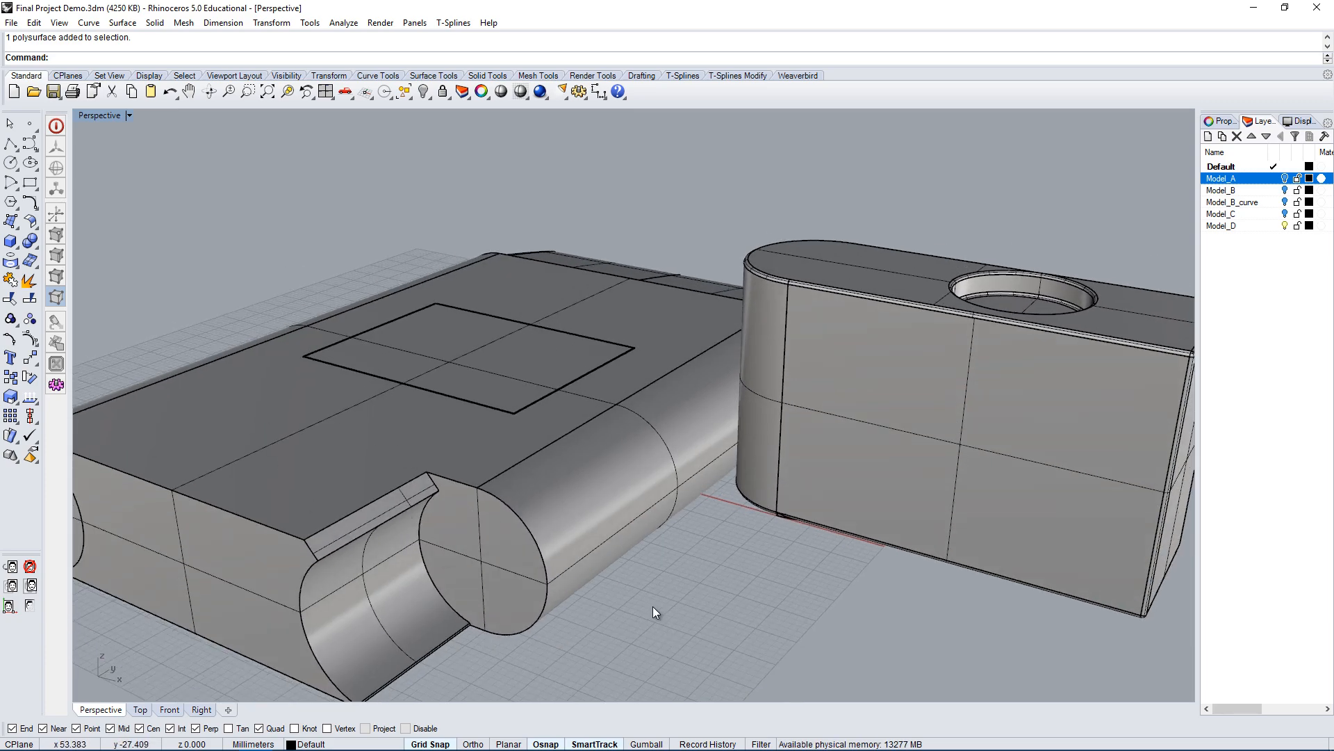